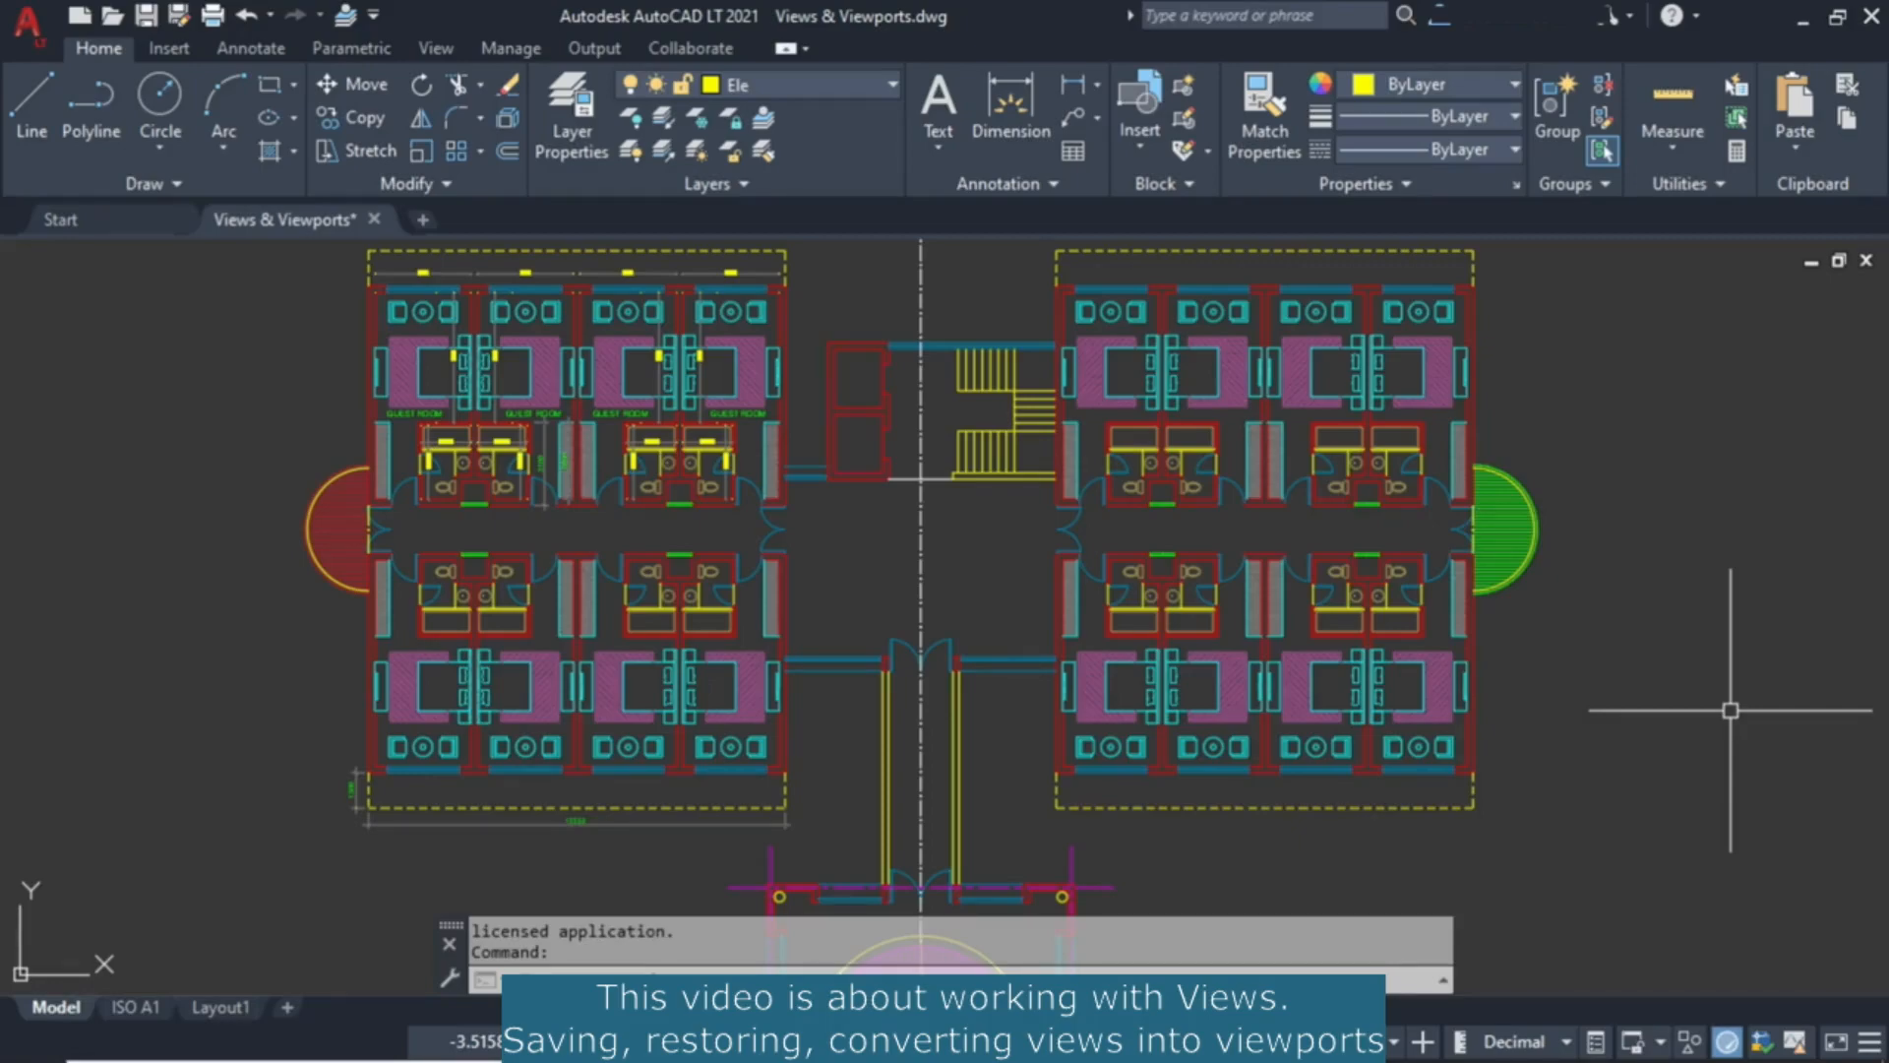
Examine the whole floor plan, then the upper-left guest rooms, their bathrooms and the central staircase at different zoom levels.
scroll(1543, 594, "down", 4)
scroll(1543, 612, "up", 2)
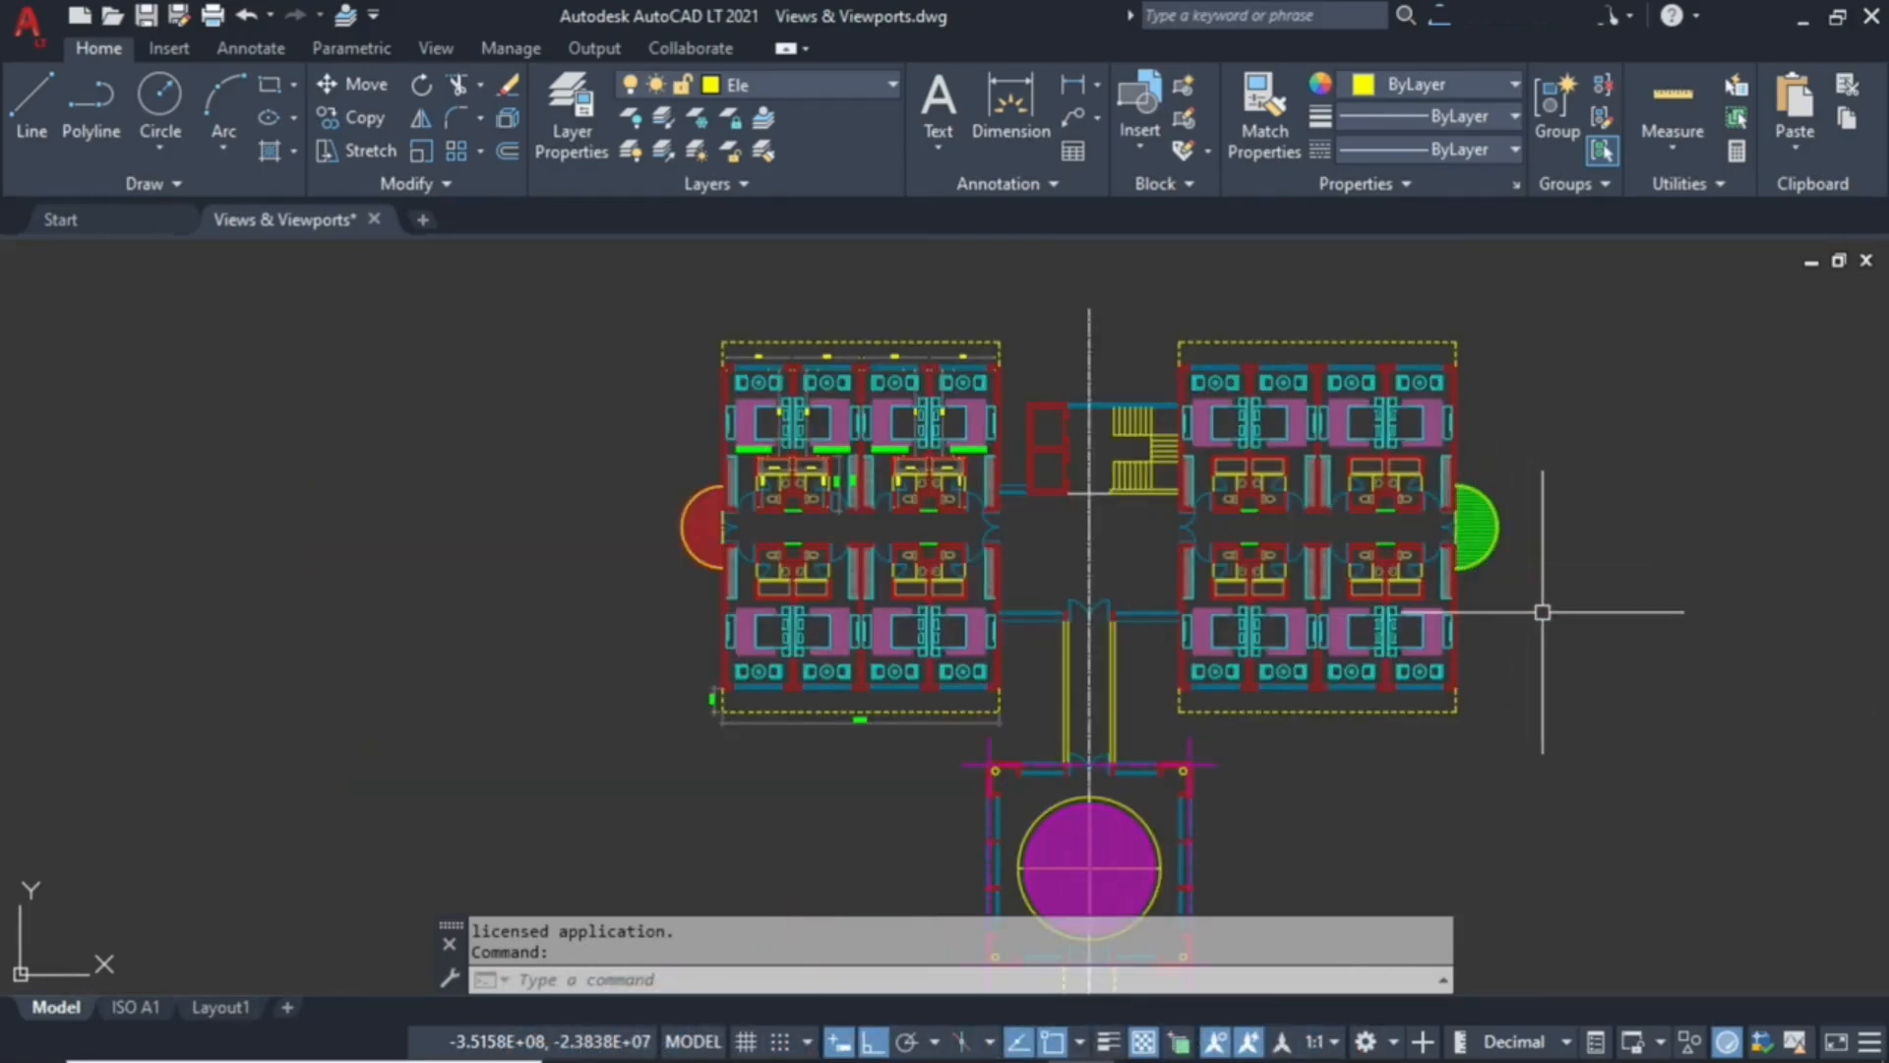
mouse_move(1543, 611)
middle_mouse_down()
mouse_move(1457, 535)
mouse_move(1405, 531)
middle_mouse_up()
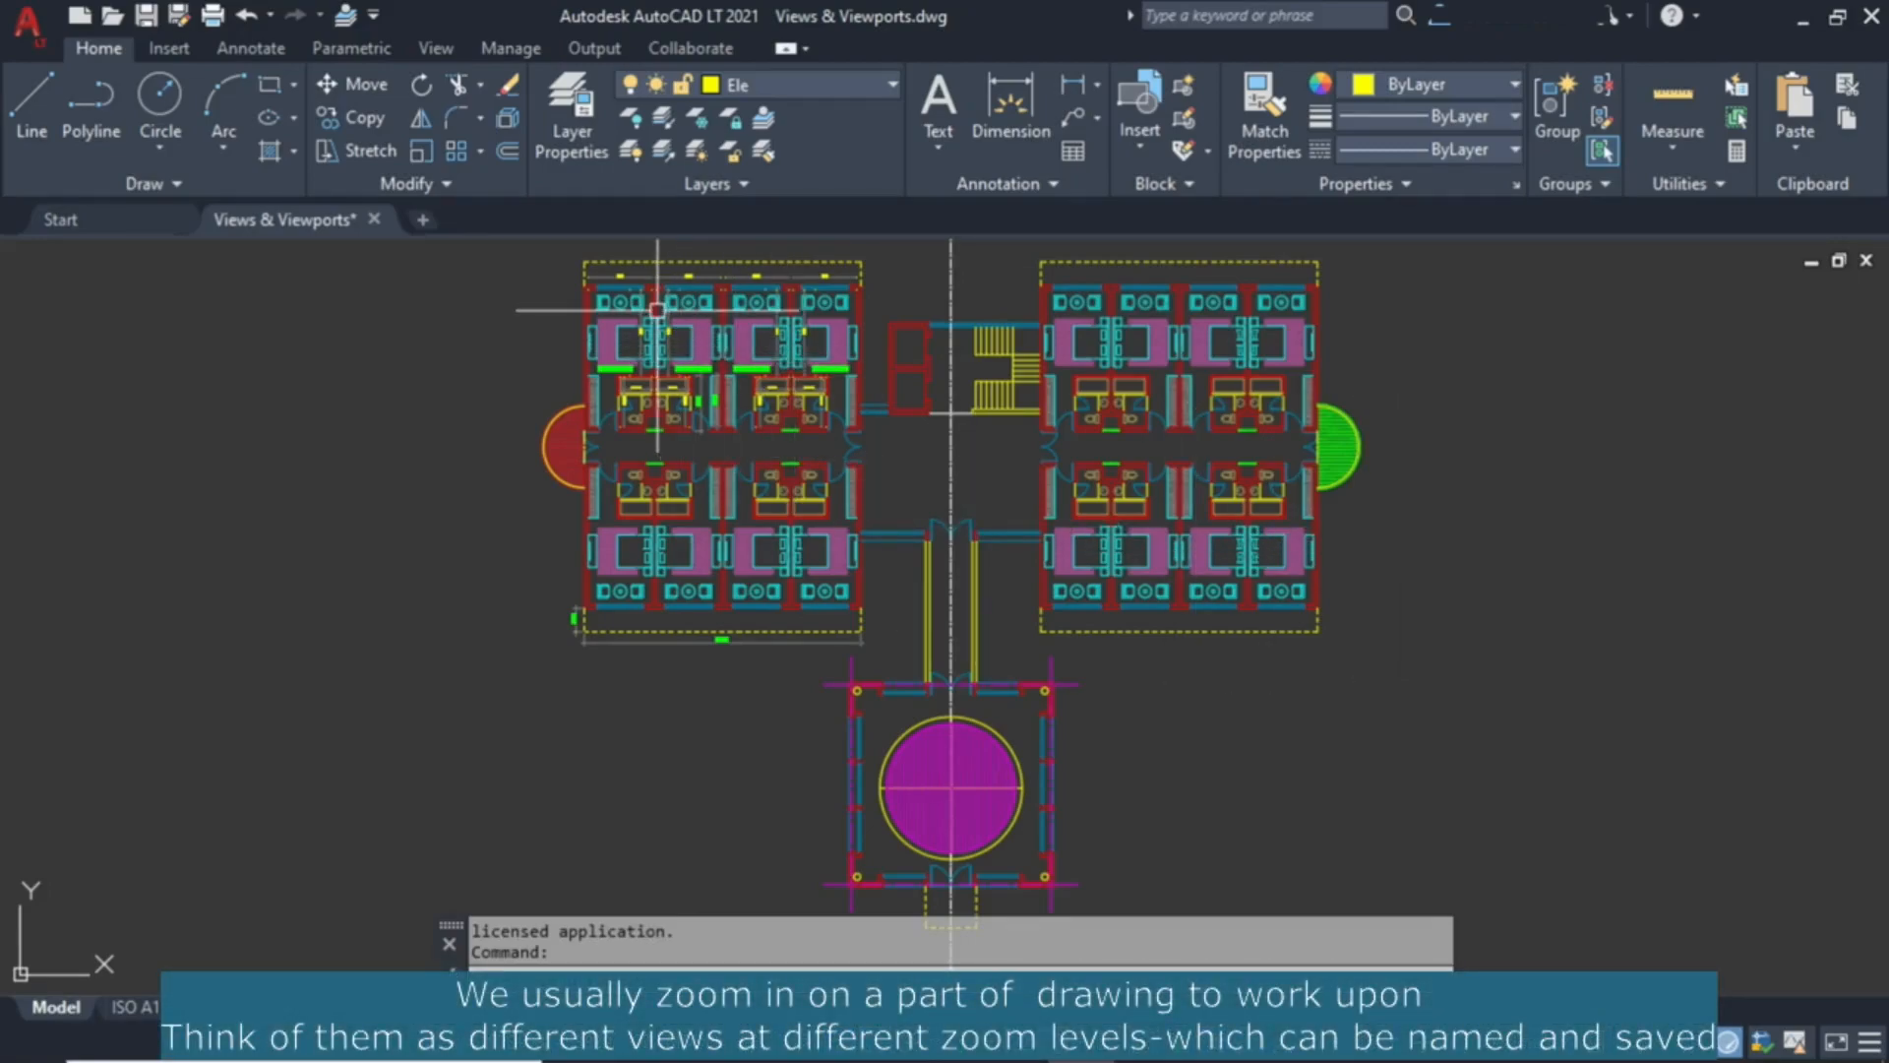
scroll(658, 310, "up", 5)
scroll(709, 384, "up", 2)
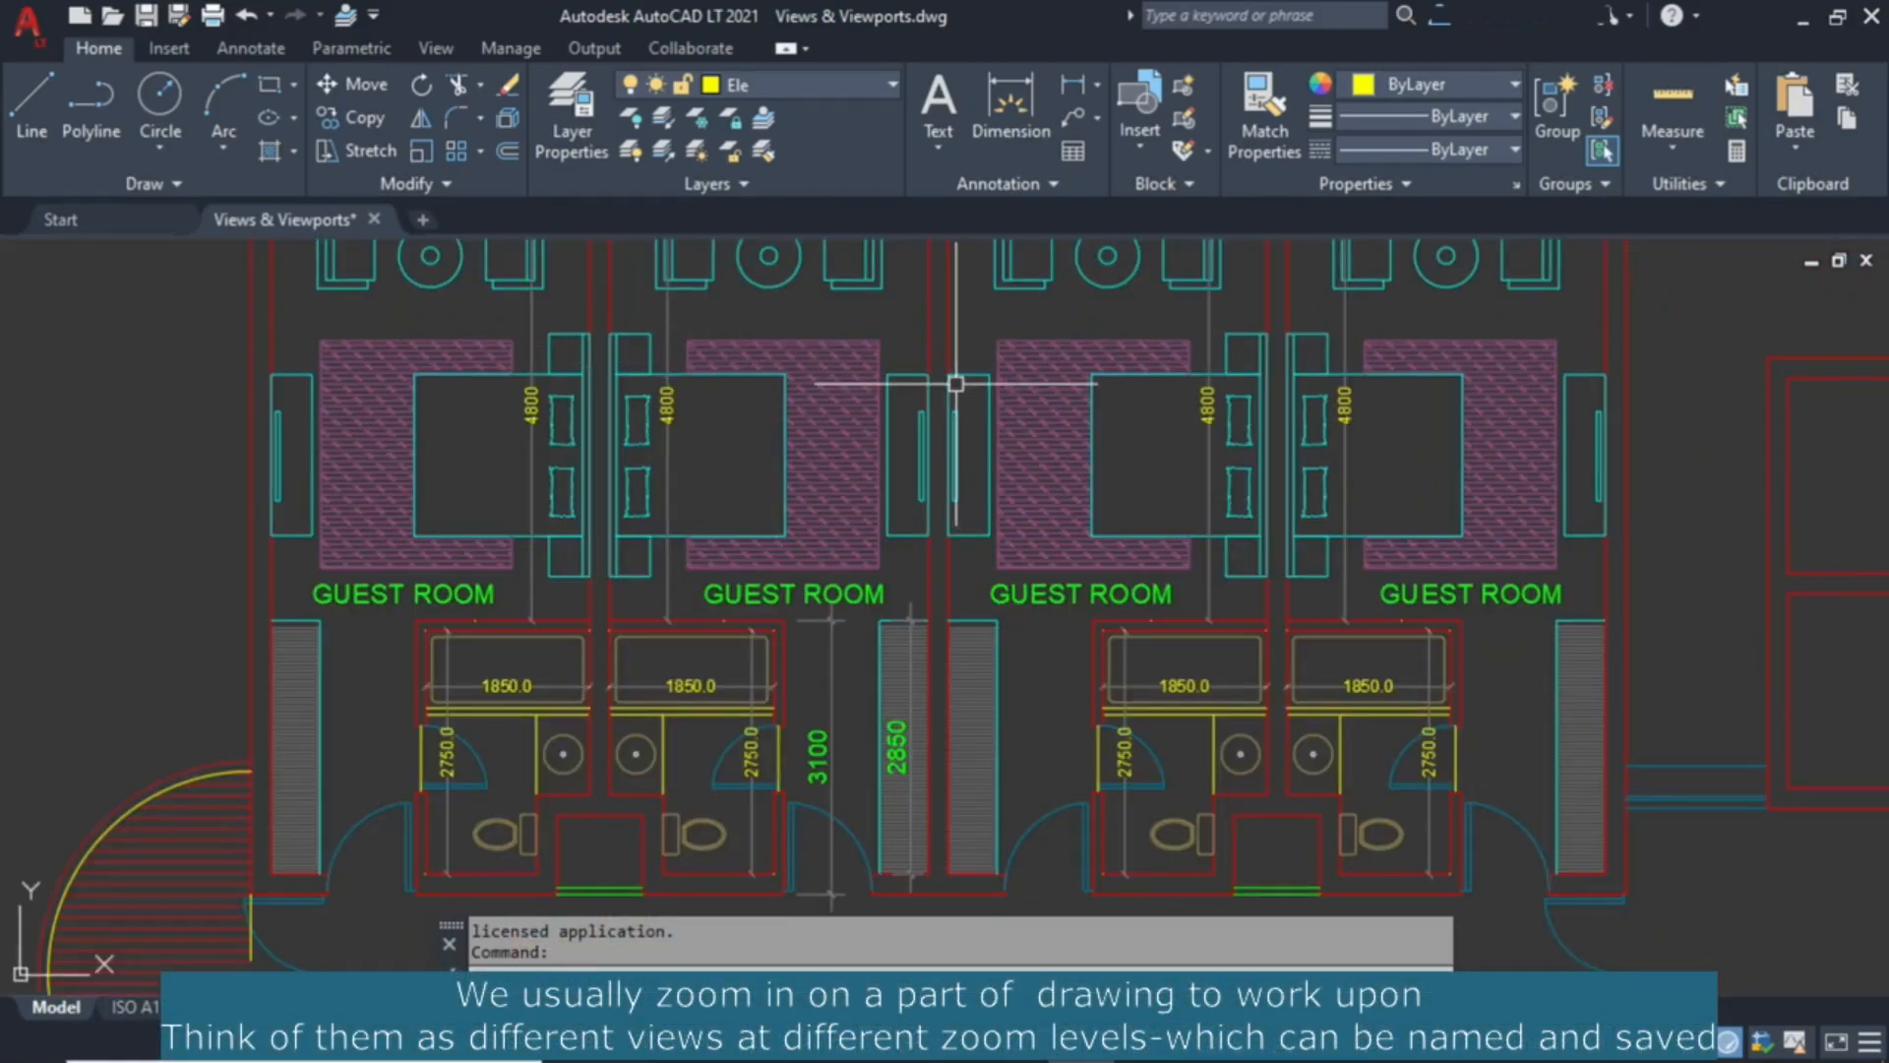
mouse_move(953, 380)
middle_mouse_down()
mouse_move(903, 424)
mouse_move(585, 515)
middle_mouse_up()
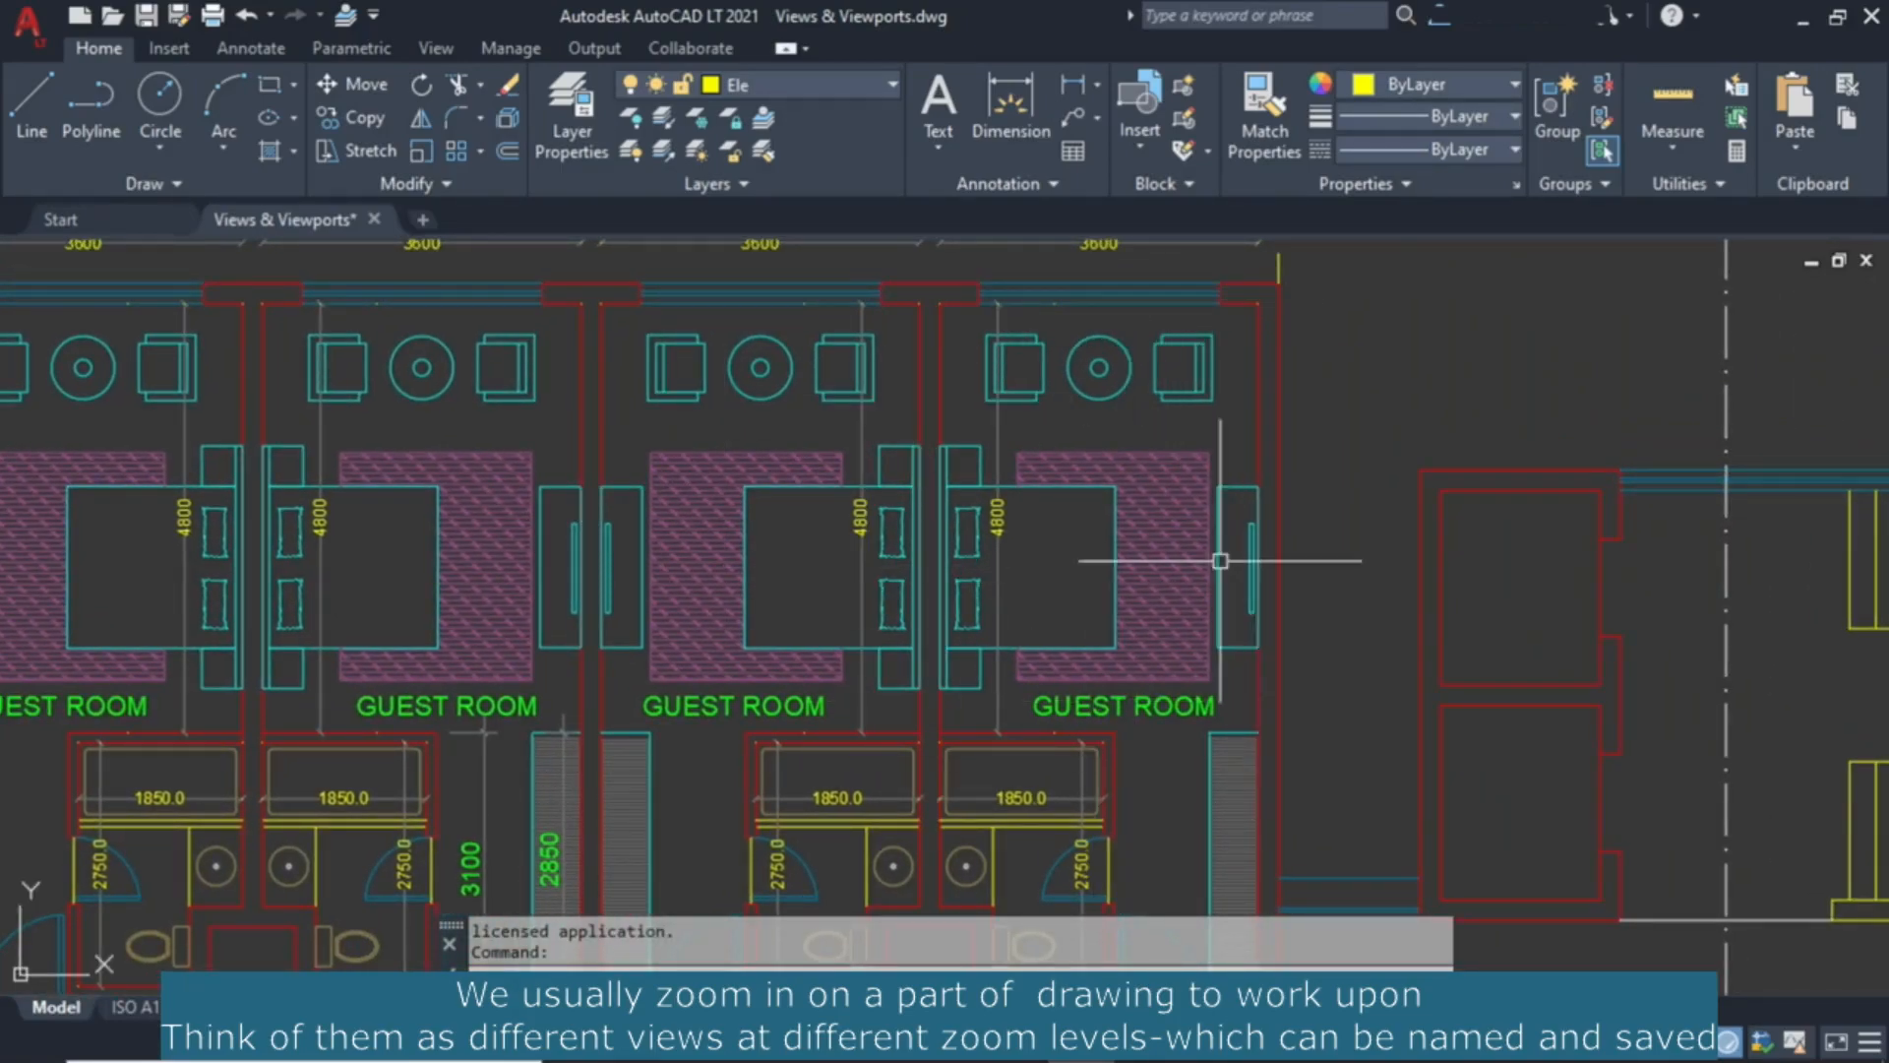
middle_click_drag(1172, 578, 1169, 399)
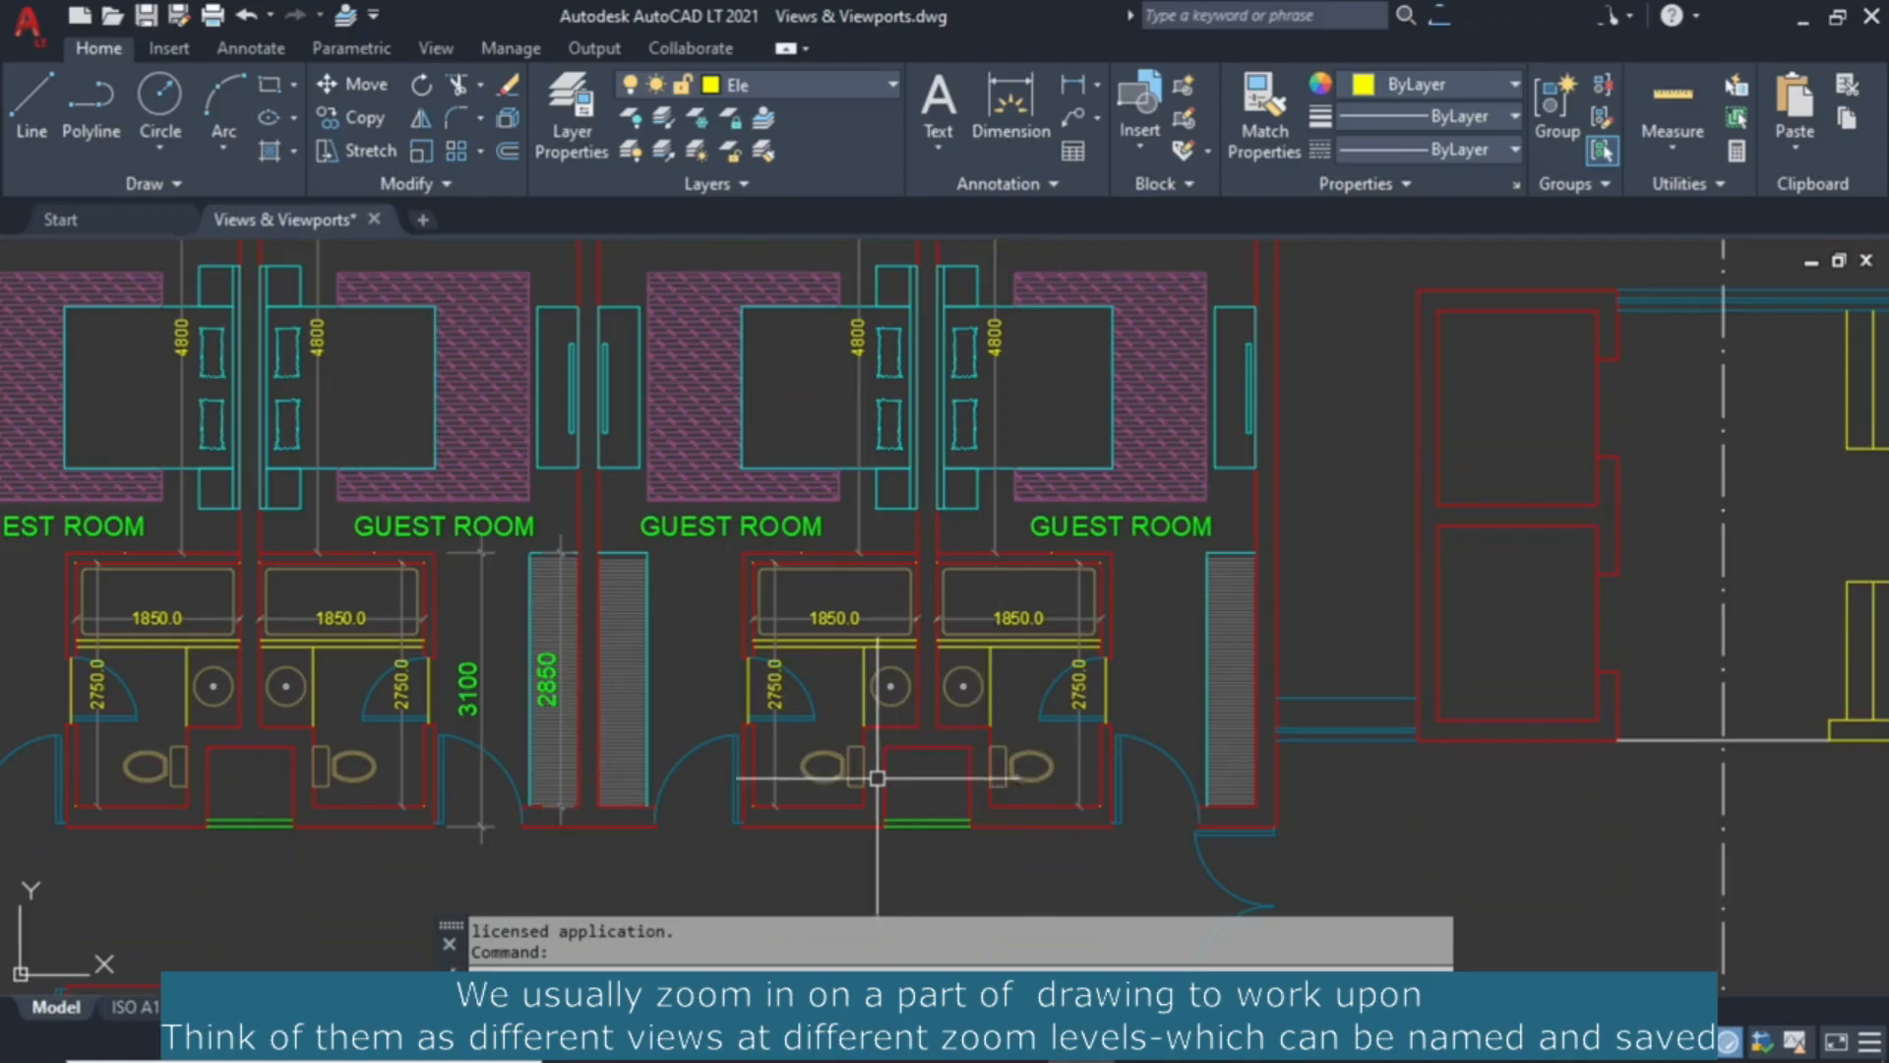
scroll(999, 682, "up", 4)
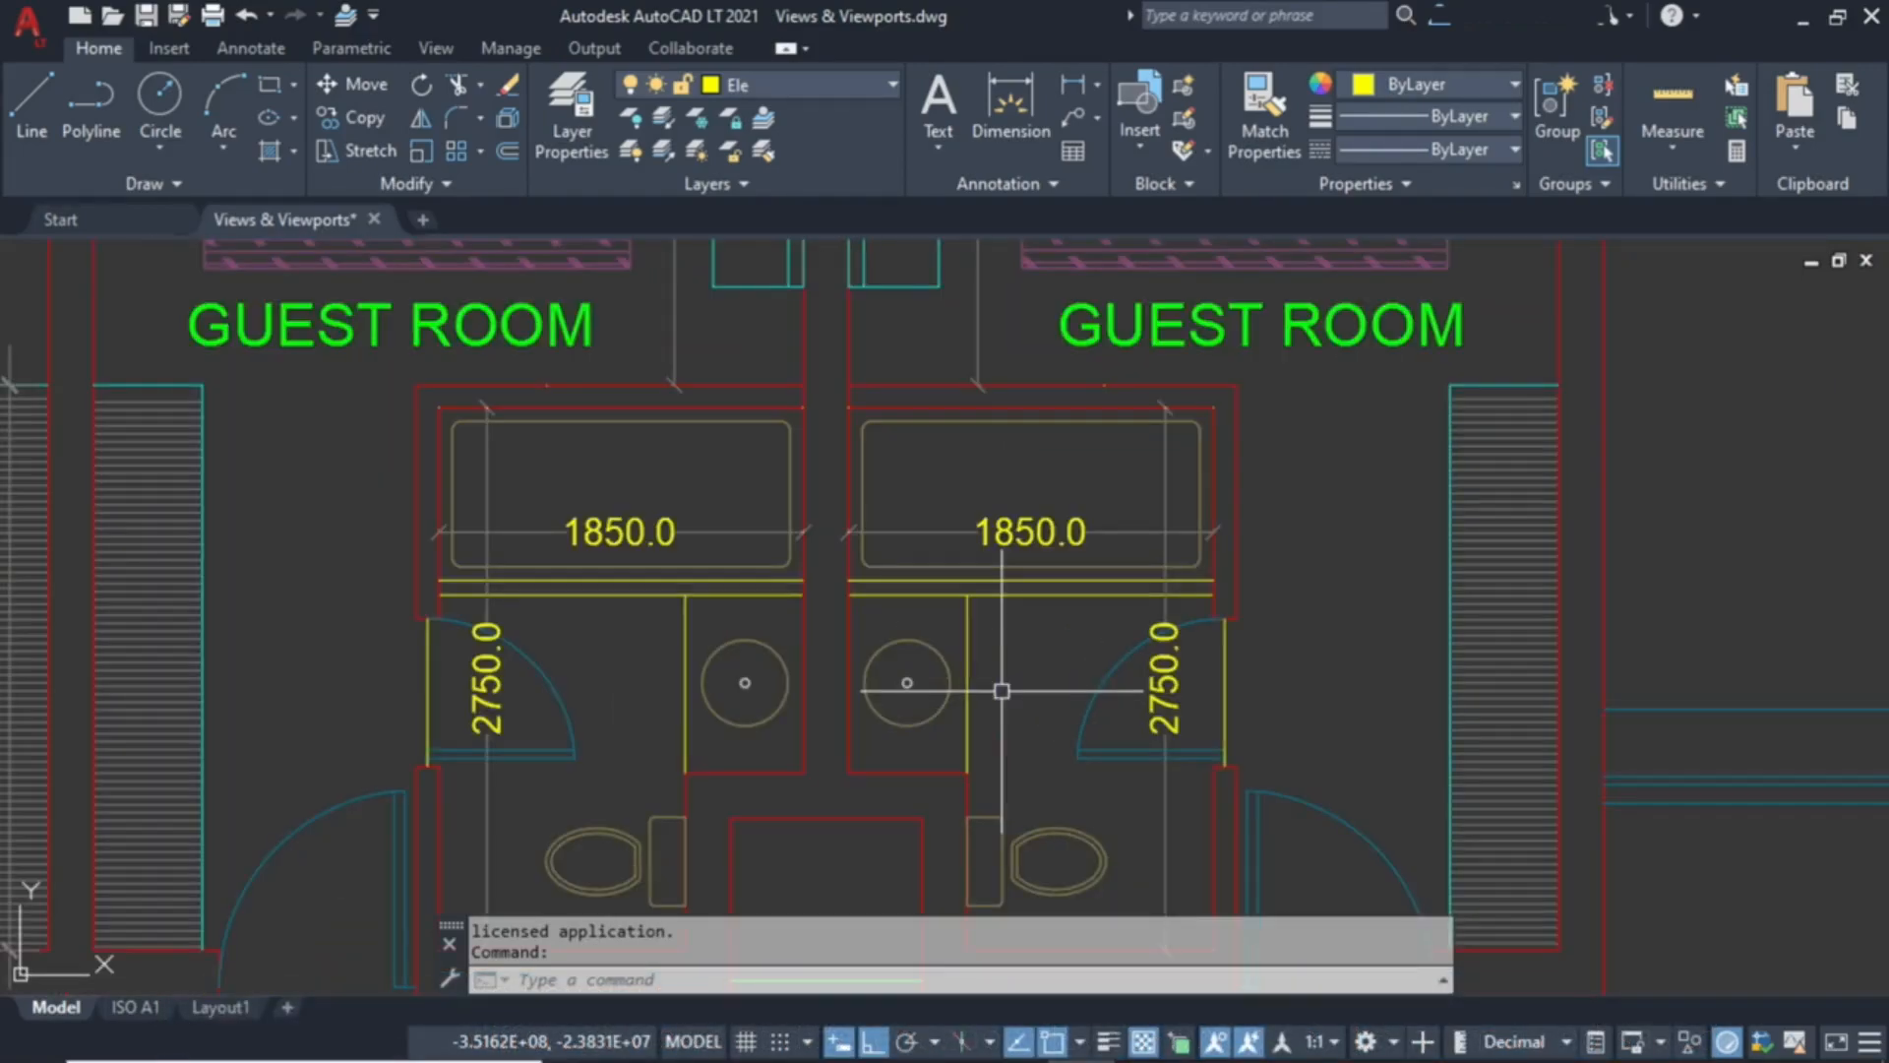
middle_click_drag(1023, 675, 972, 568)
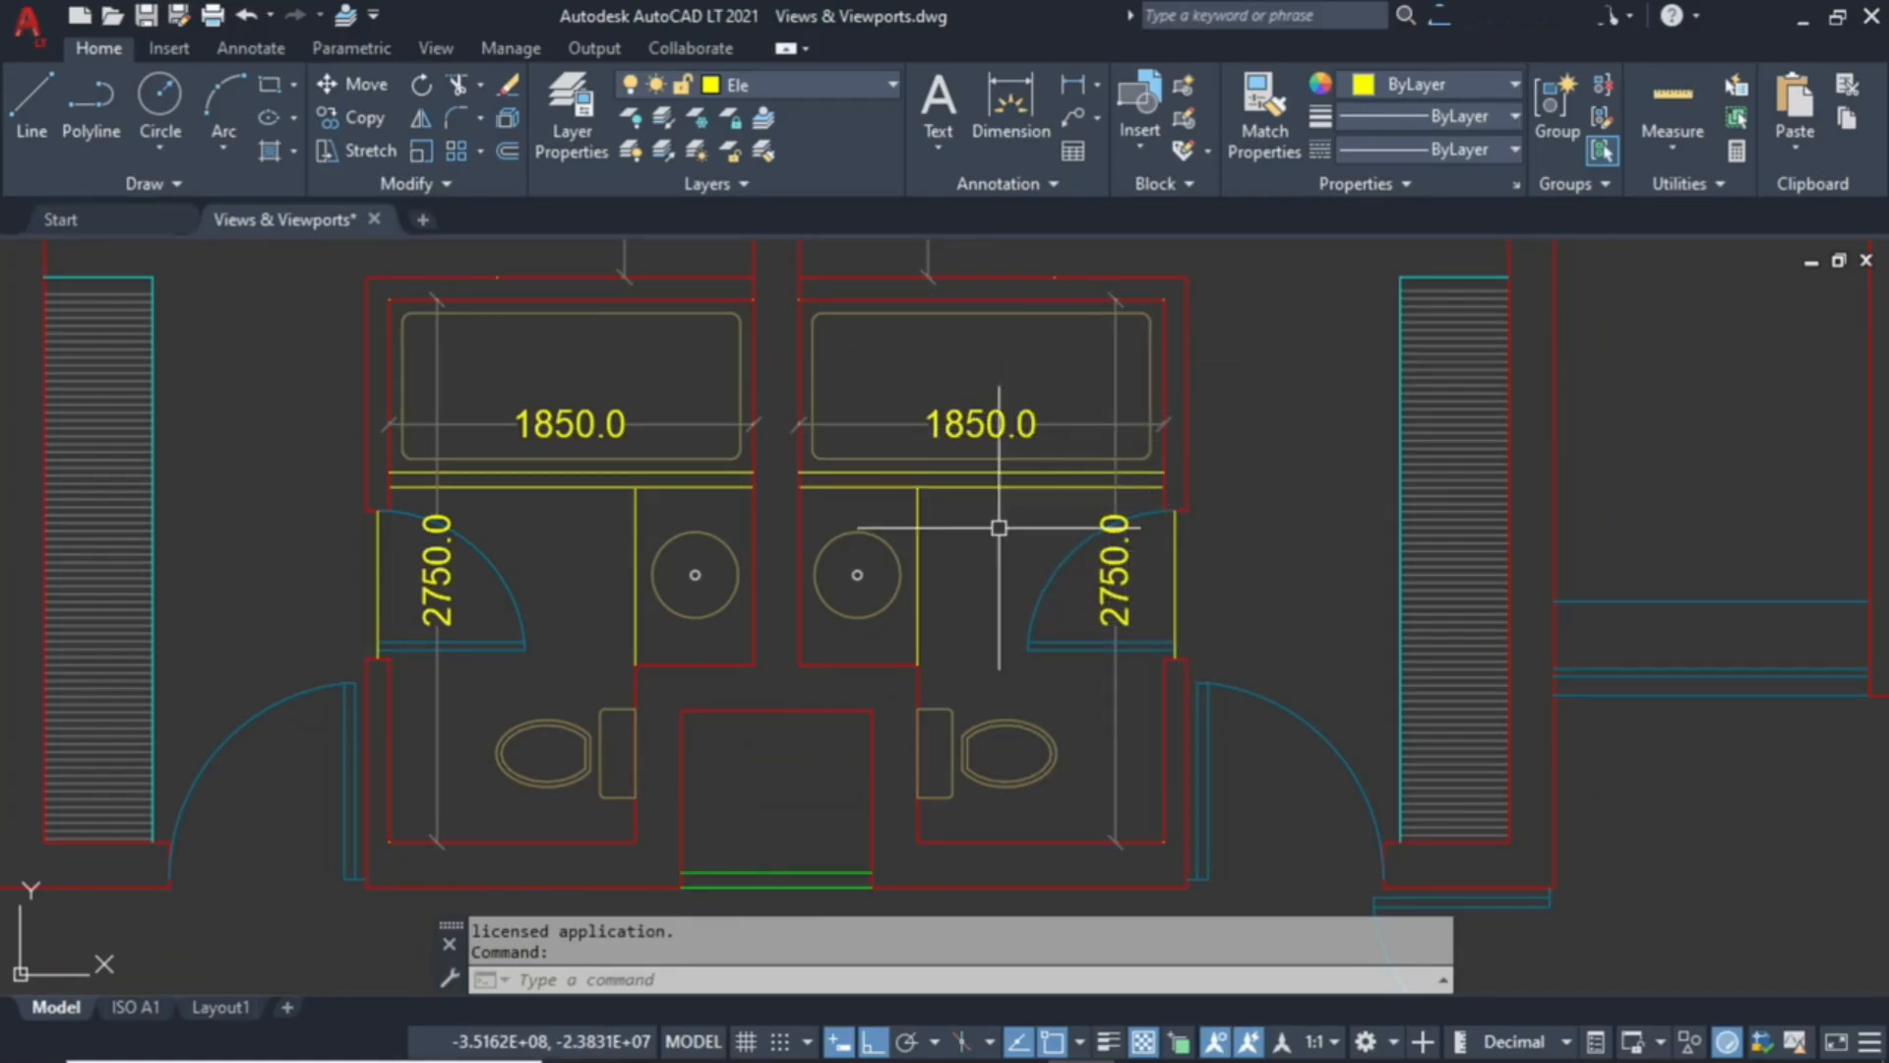
scroll(995, 523, "down", 5)
middle_click_drag(1250, 495, 944, 564)
scroll(1186, 521, "up", 2)
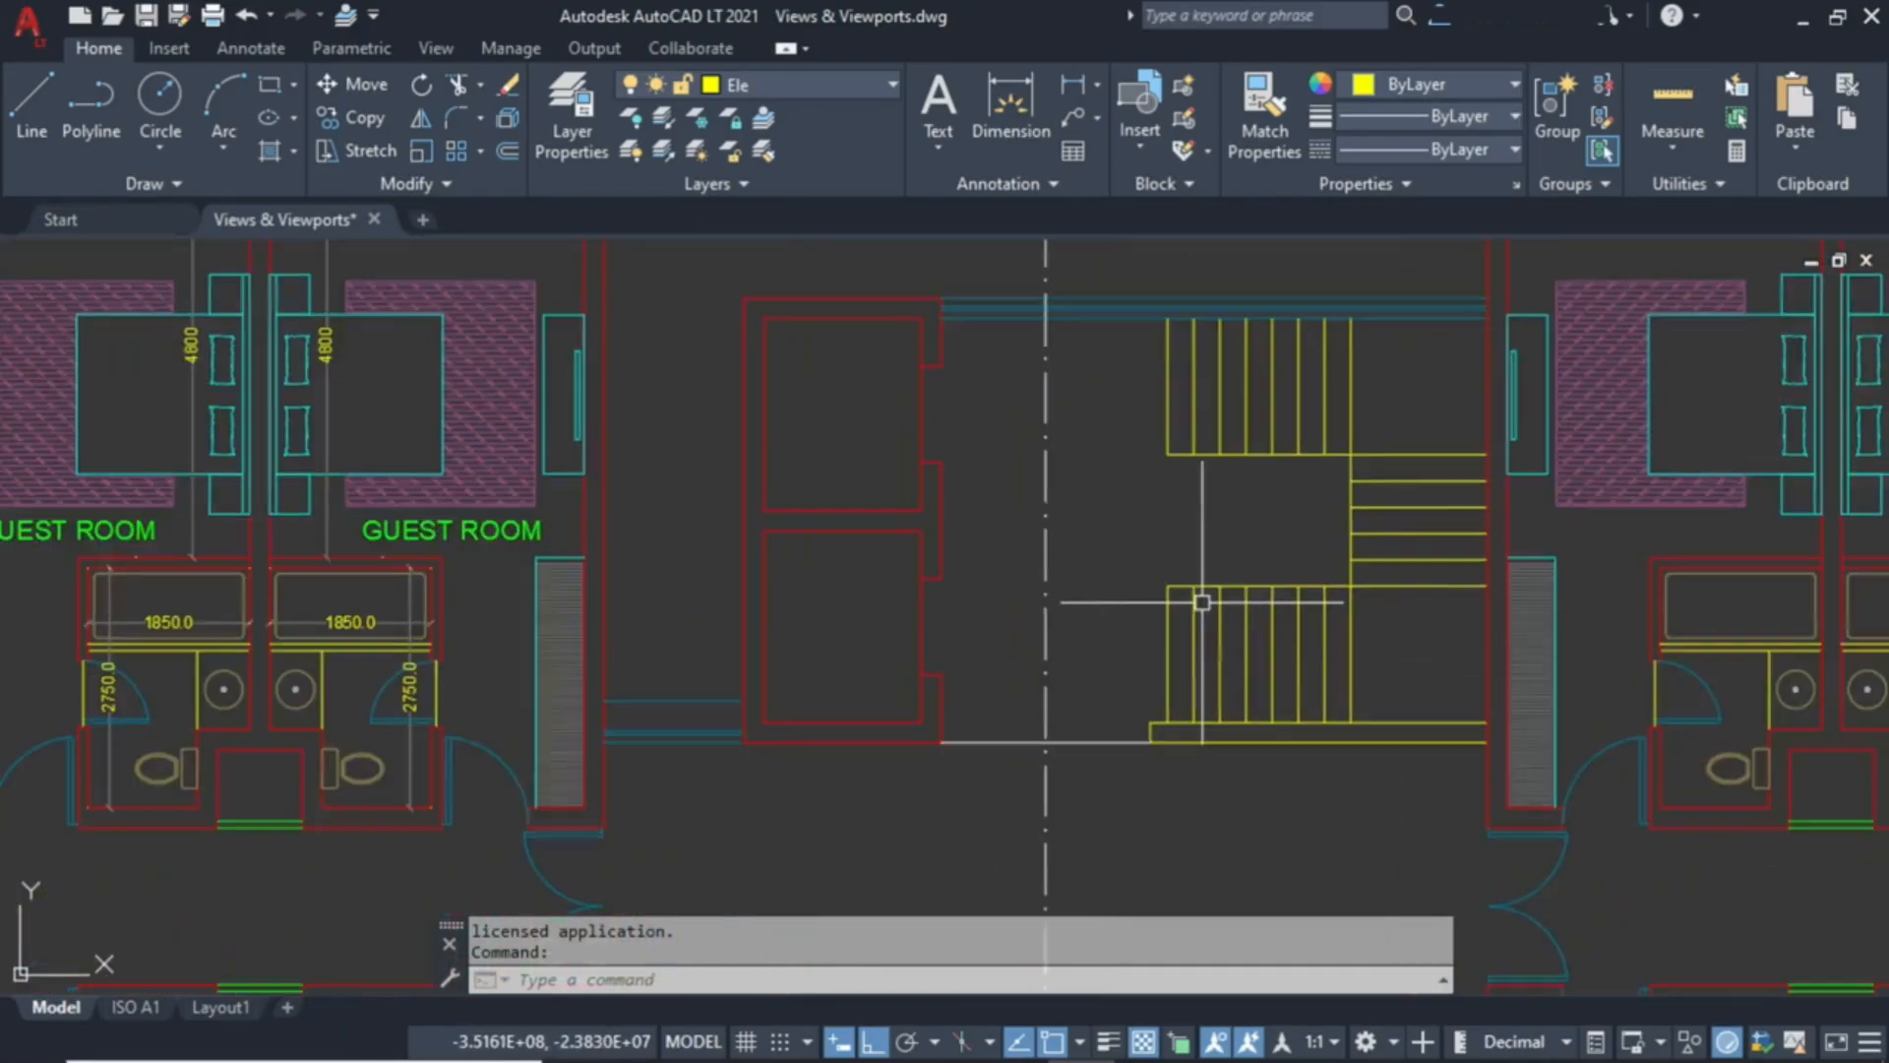
middle_click_drag(1201, 603, 1055, 658)
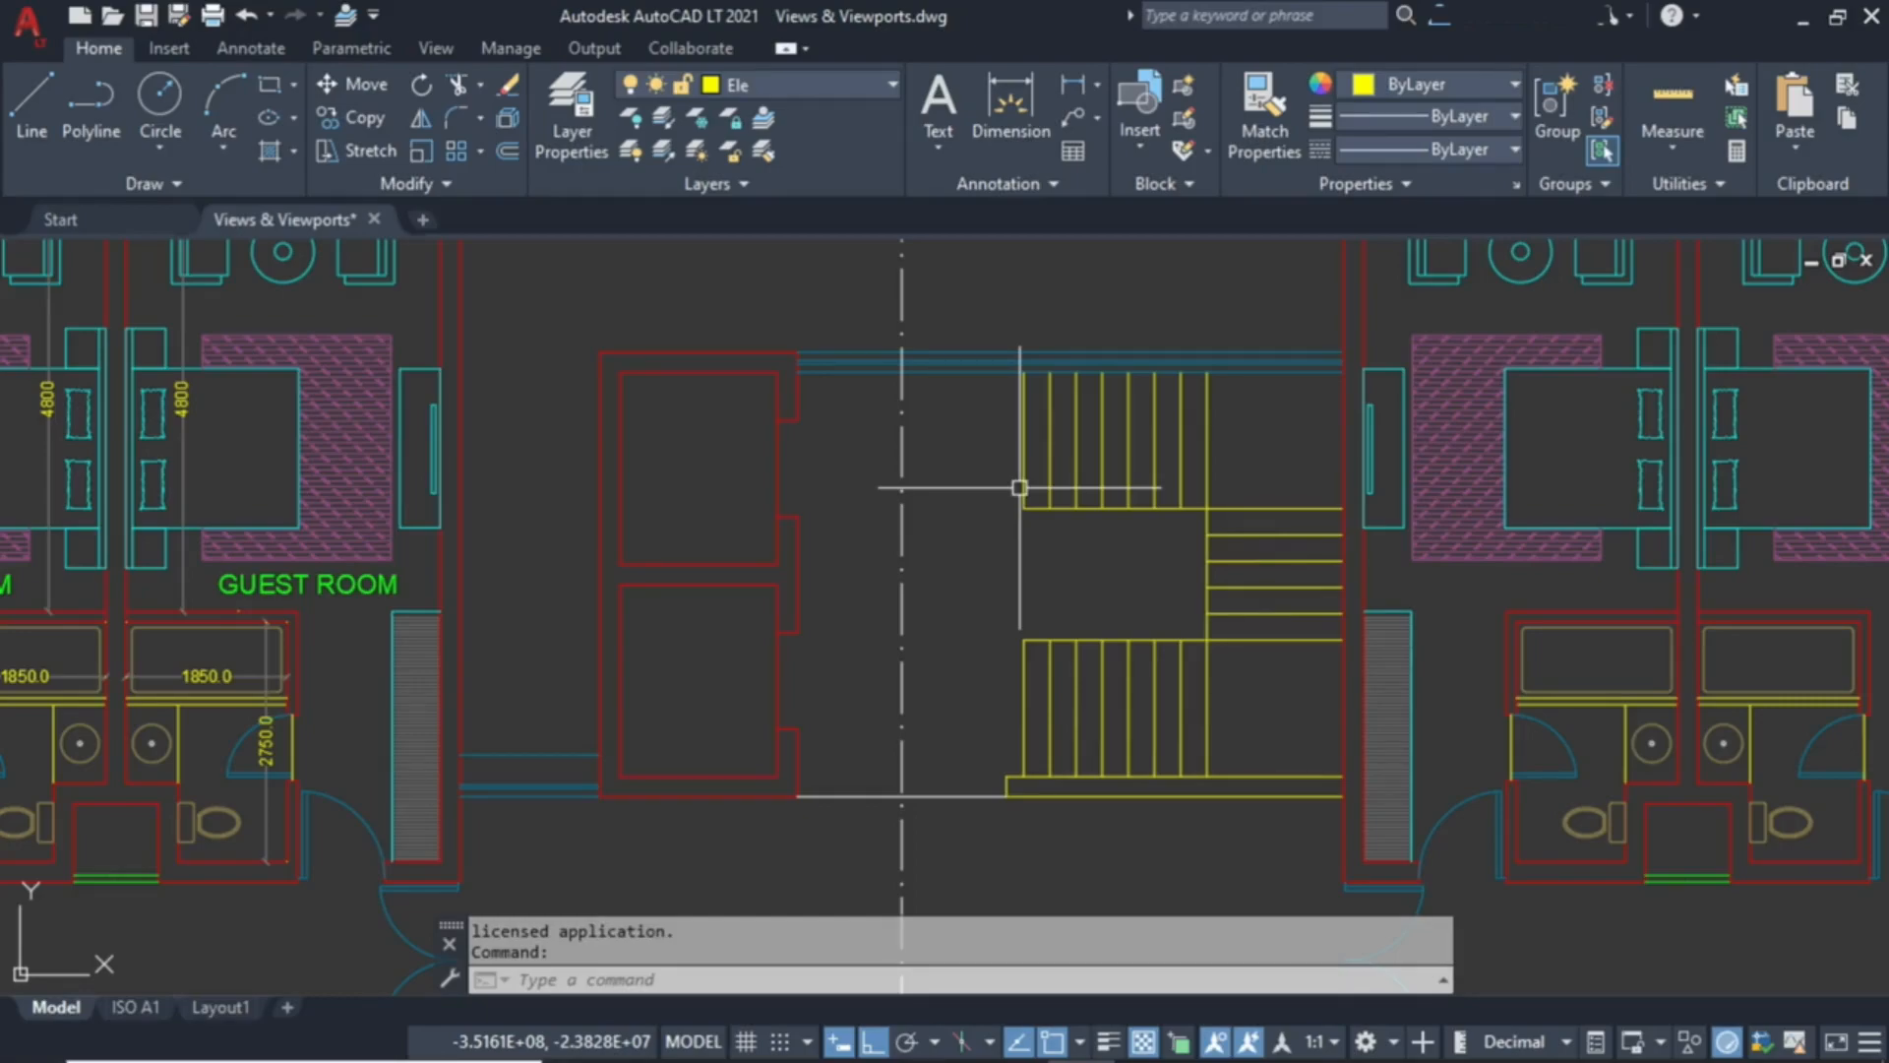
scroll(1131, 456, "down", 7)
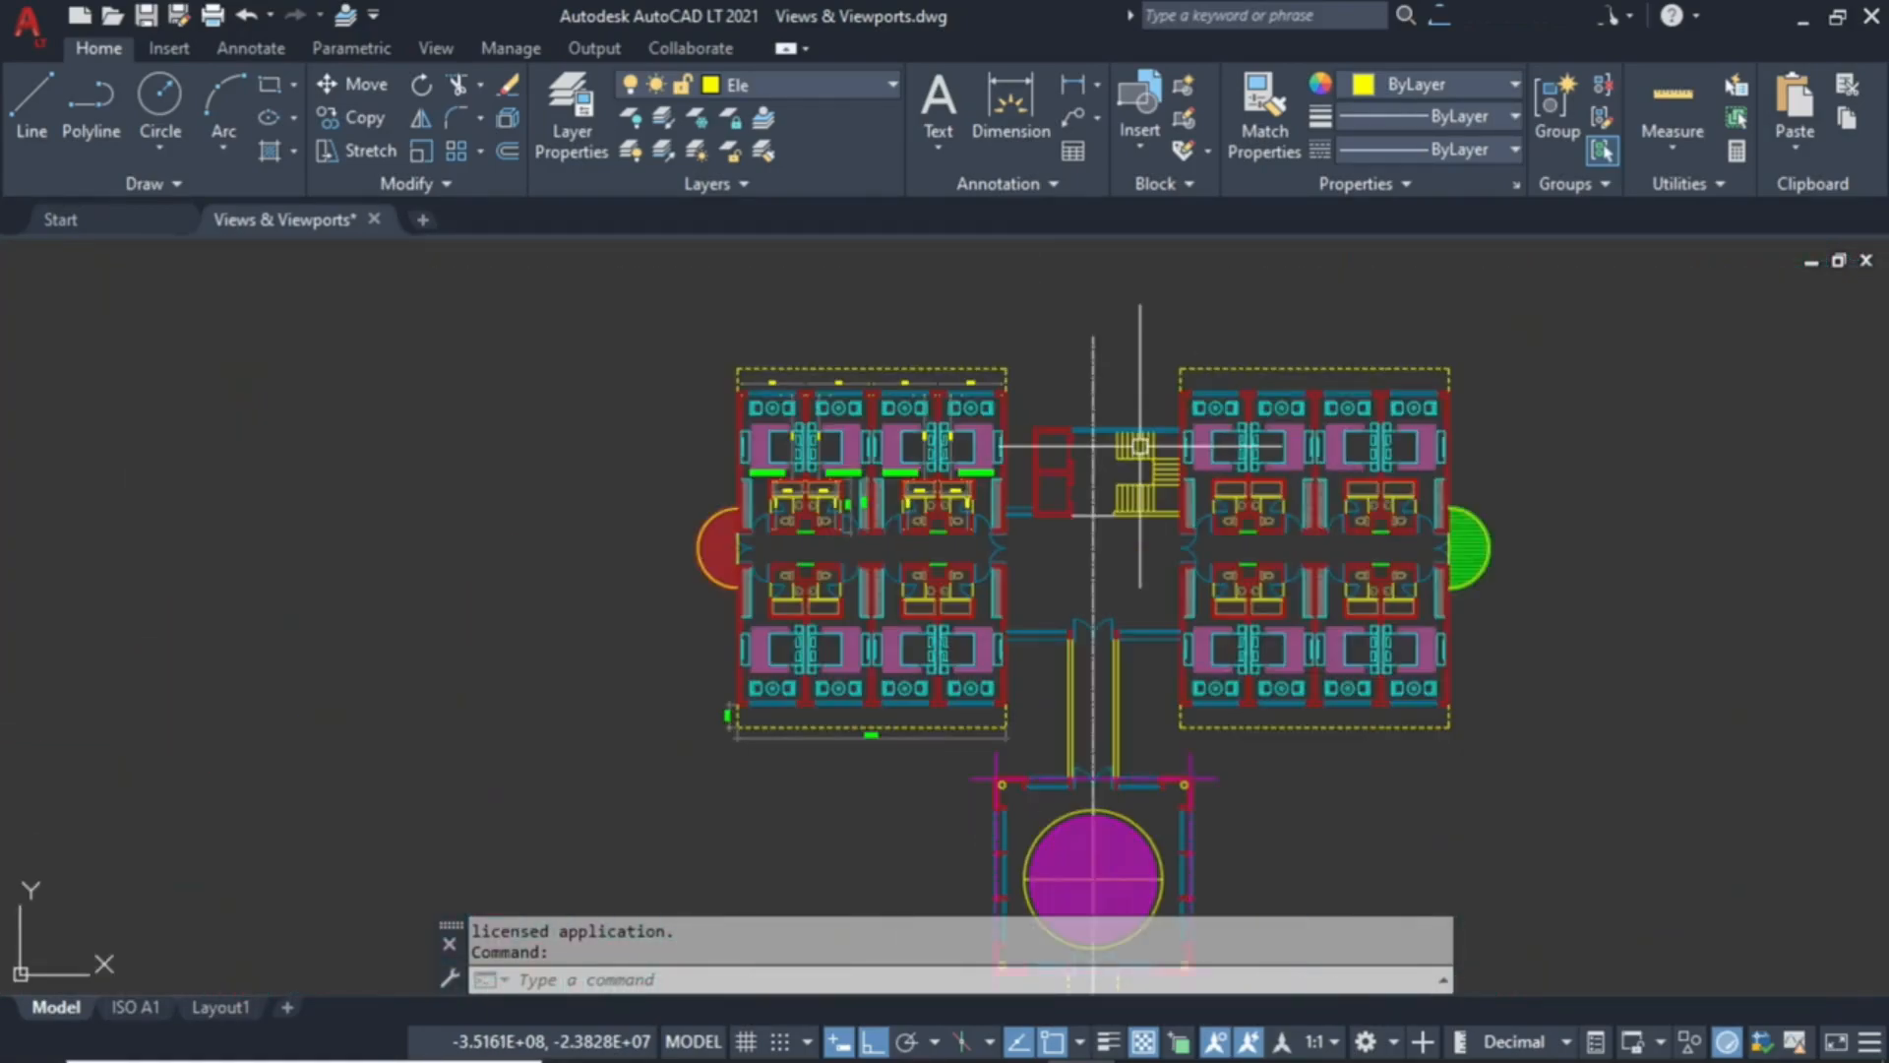
middle_click_drag(1141, 603, 1080, 536)
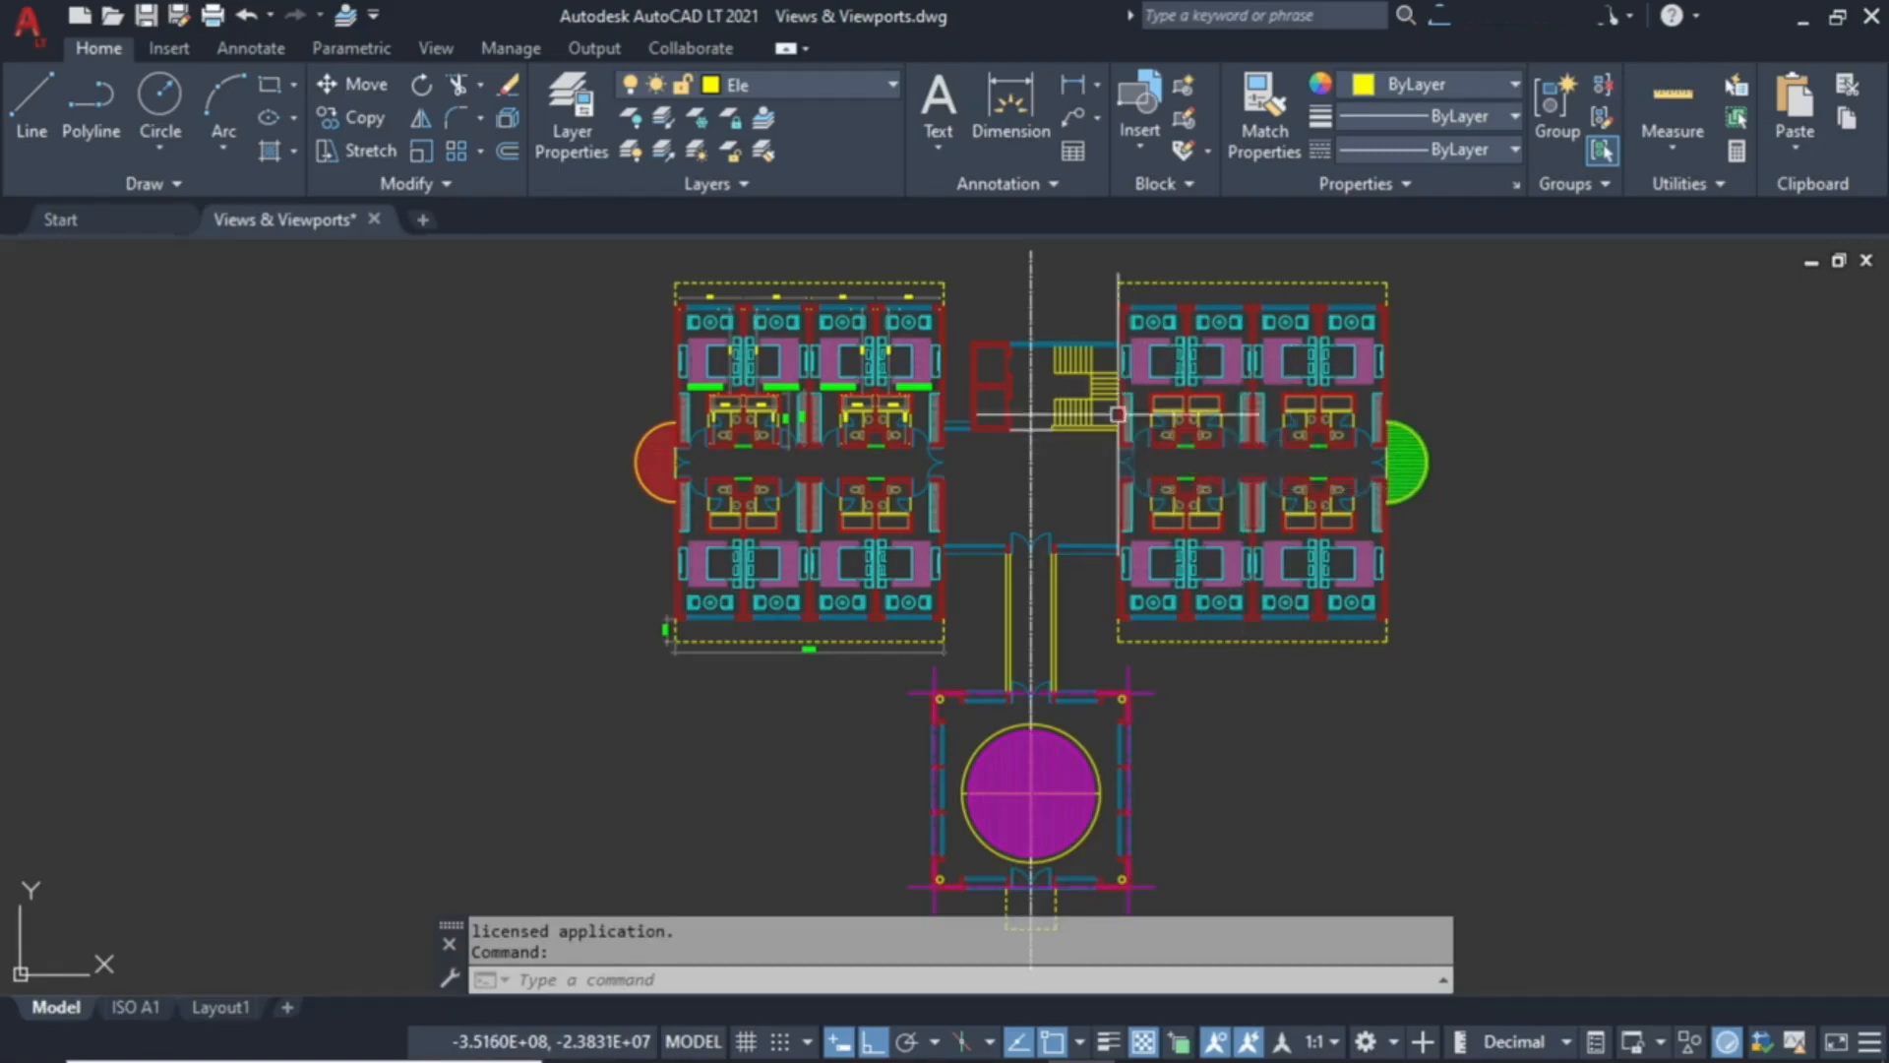
Inspect the central staircase, the adjoining bathrooms and the guest room beside the lobby up close again.
scroll(1083, 345, "up", 4)
scroll(1092, 384, "up", 1)
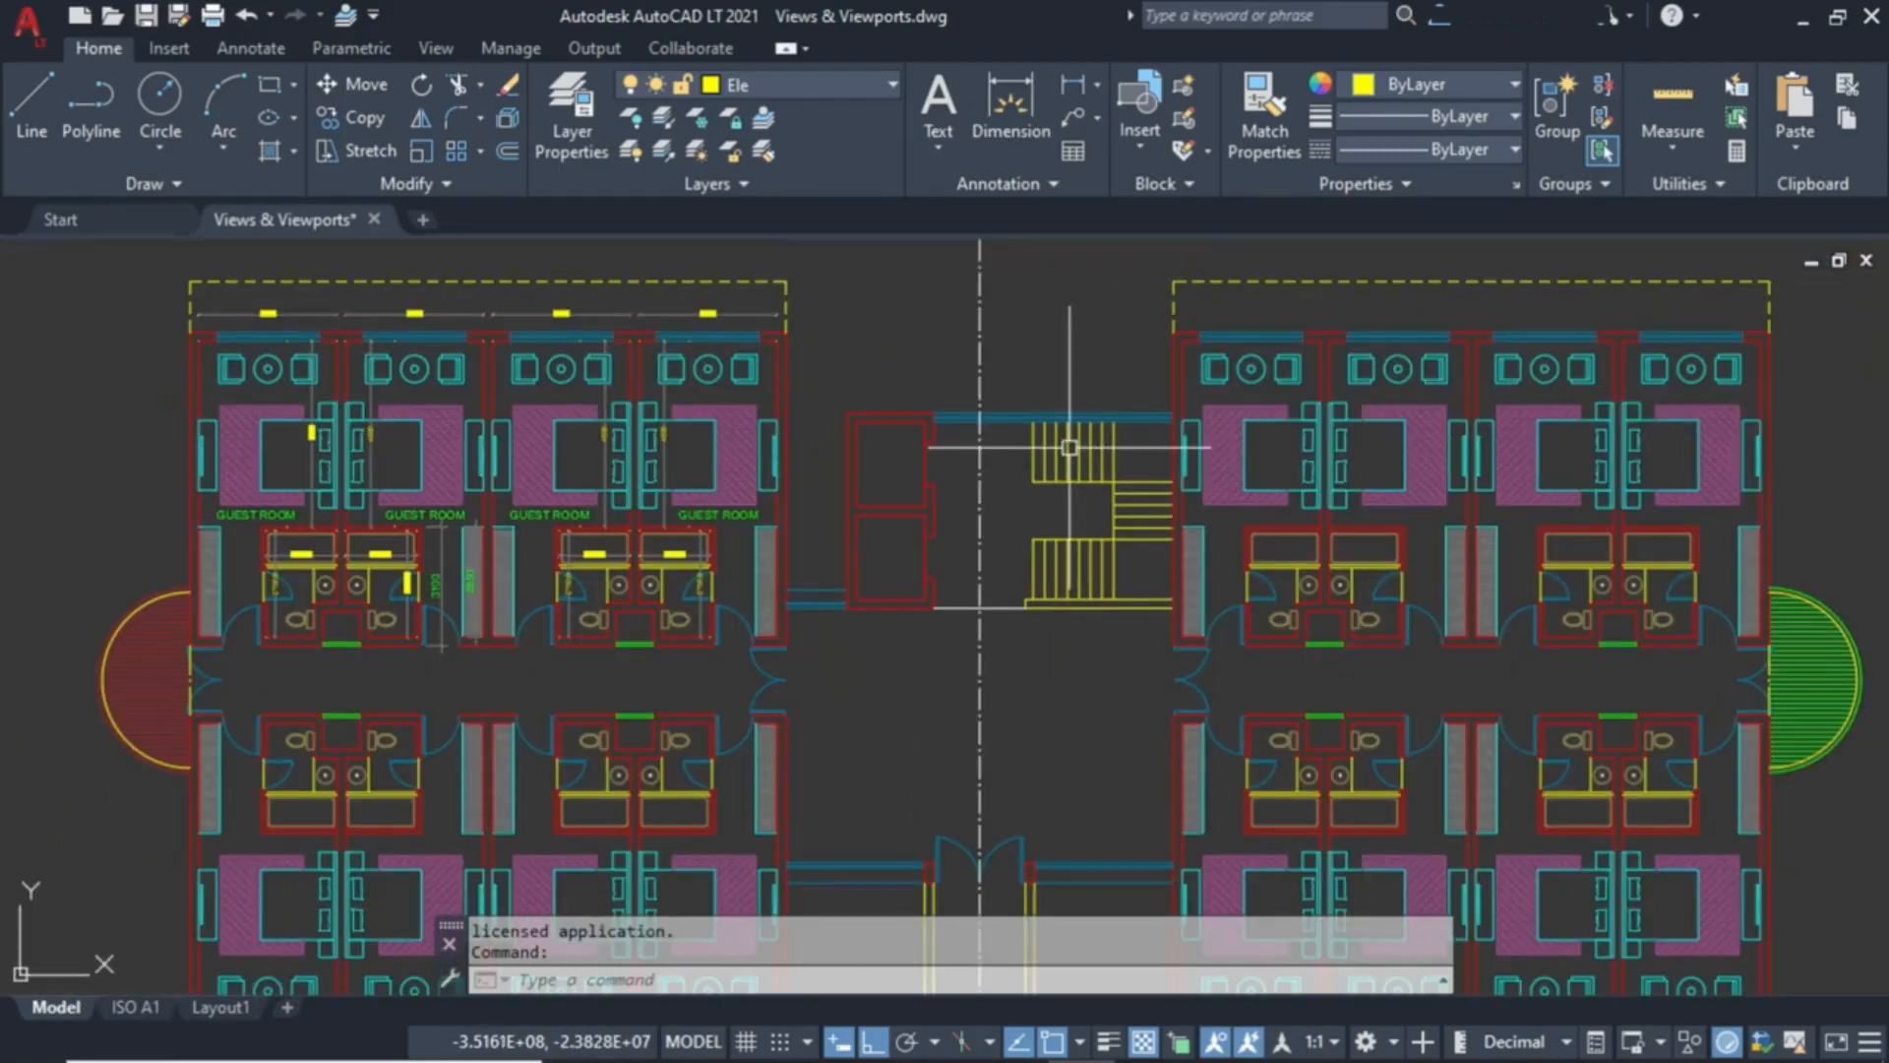
scroll(1073, 441, "up", 3)
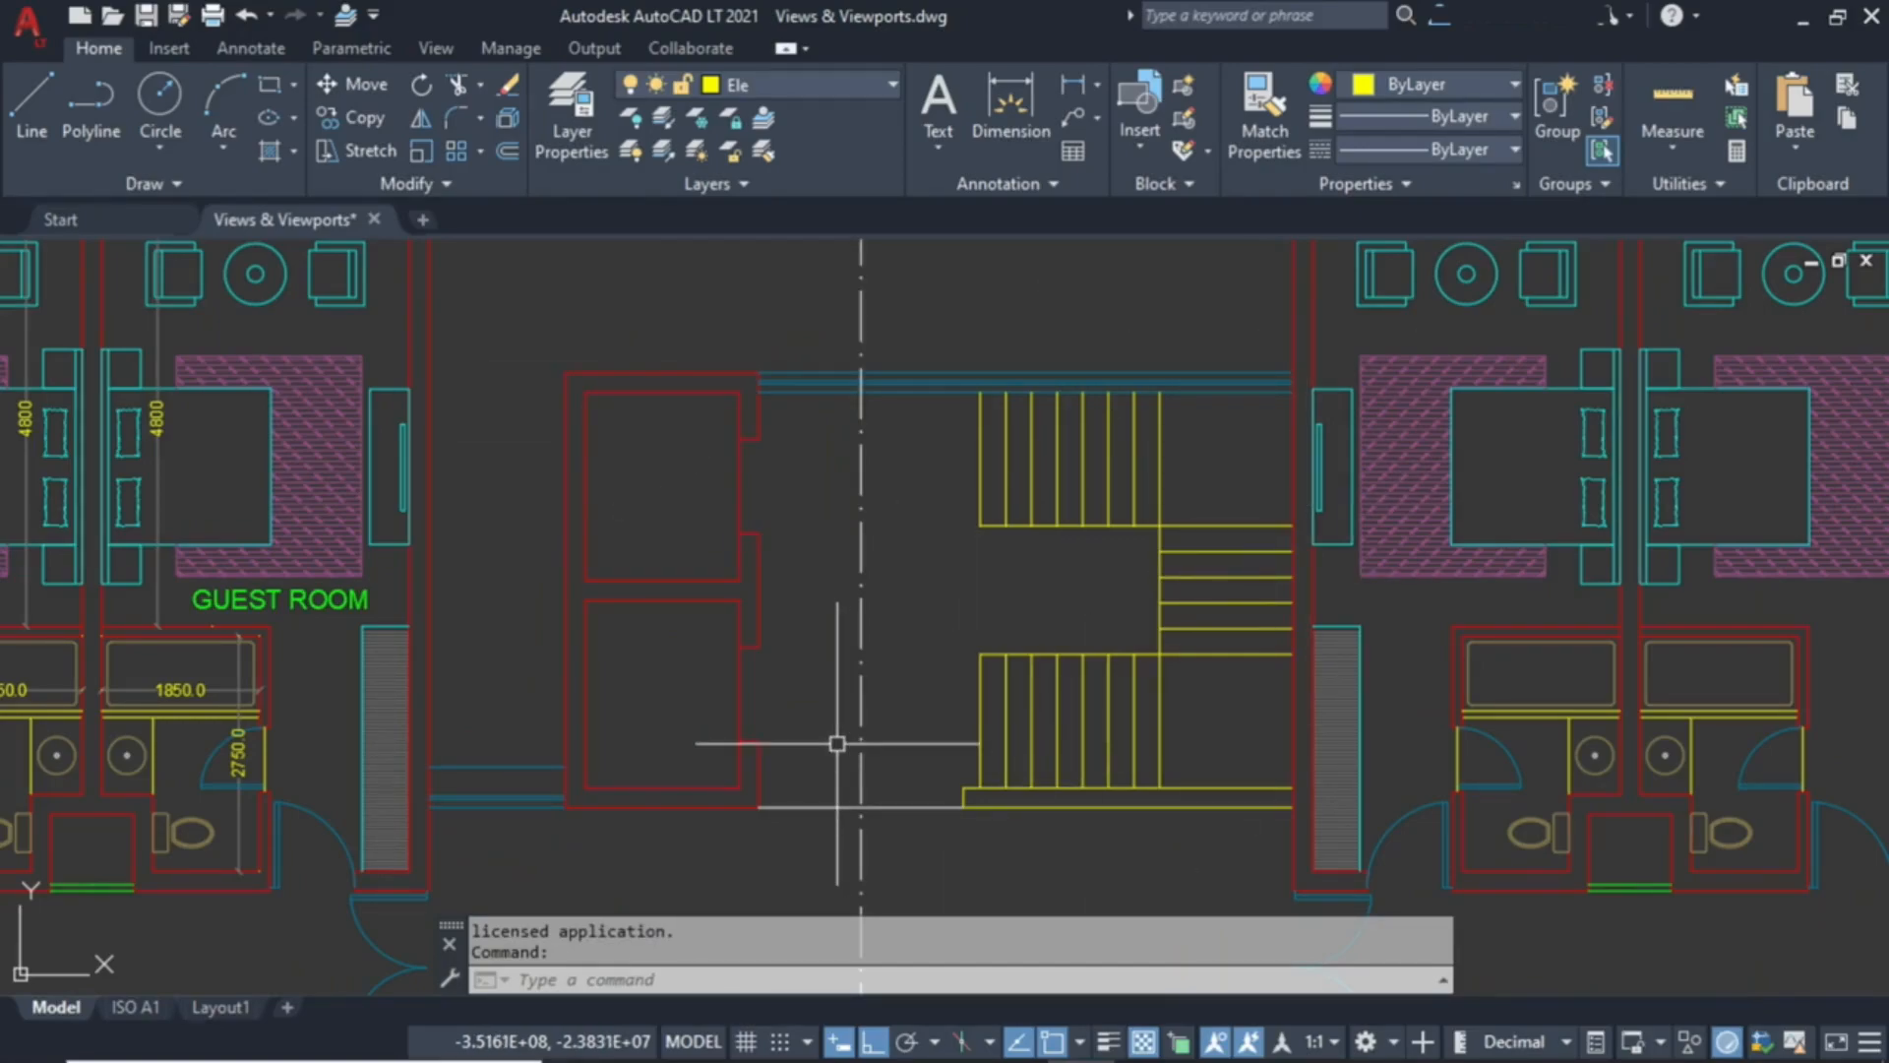
middle_click_drag(639, 706, 1194, 637)
scroll(798, 700, "up", 3)
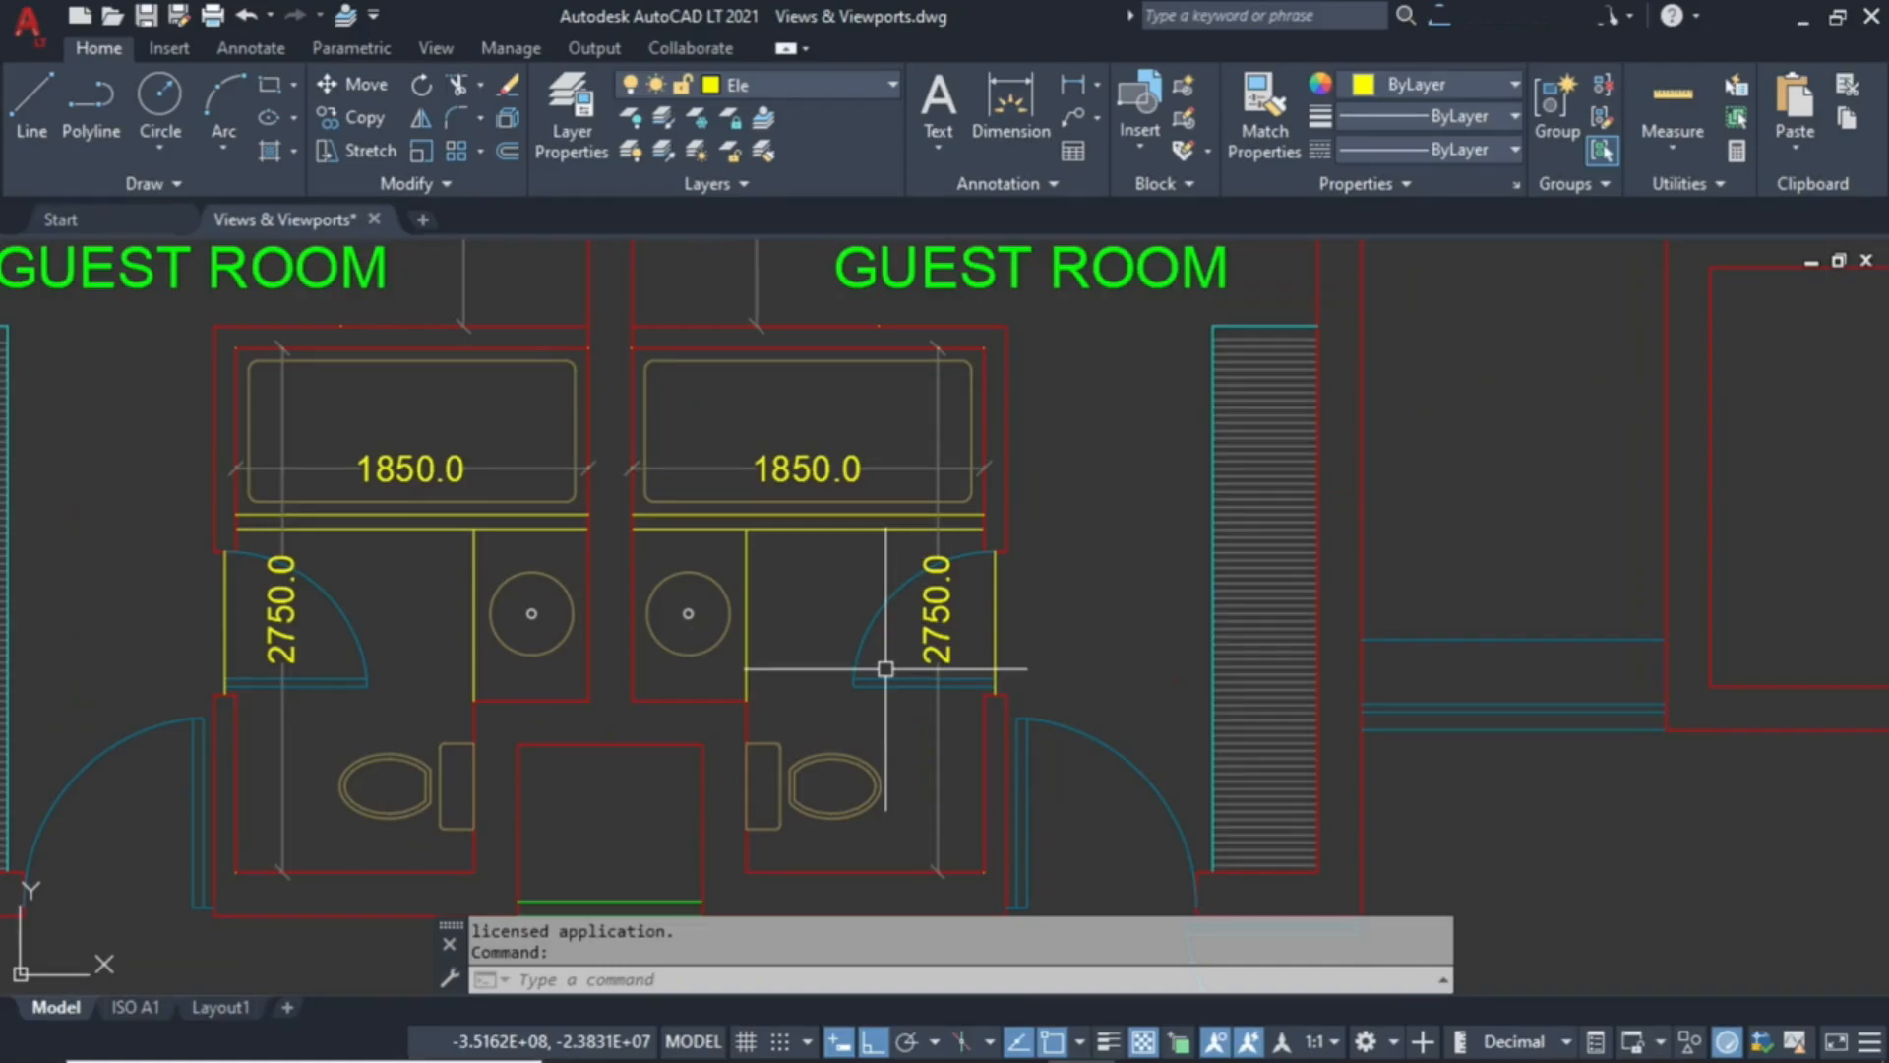
scroll(886, 669, "down", 4)
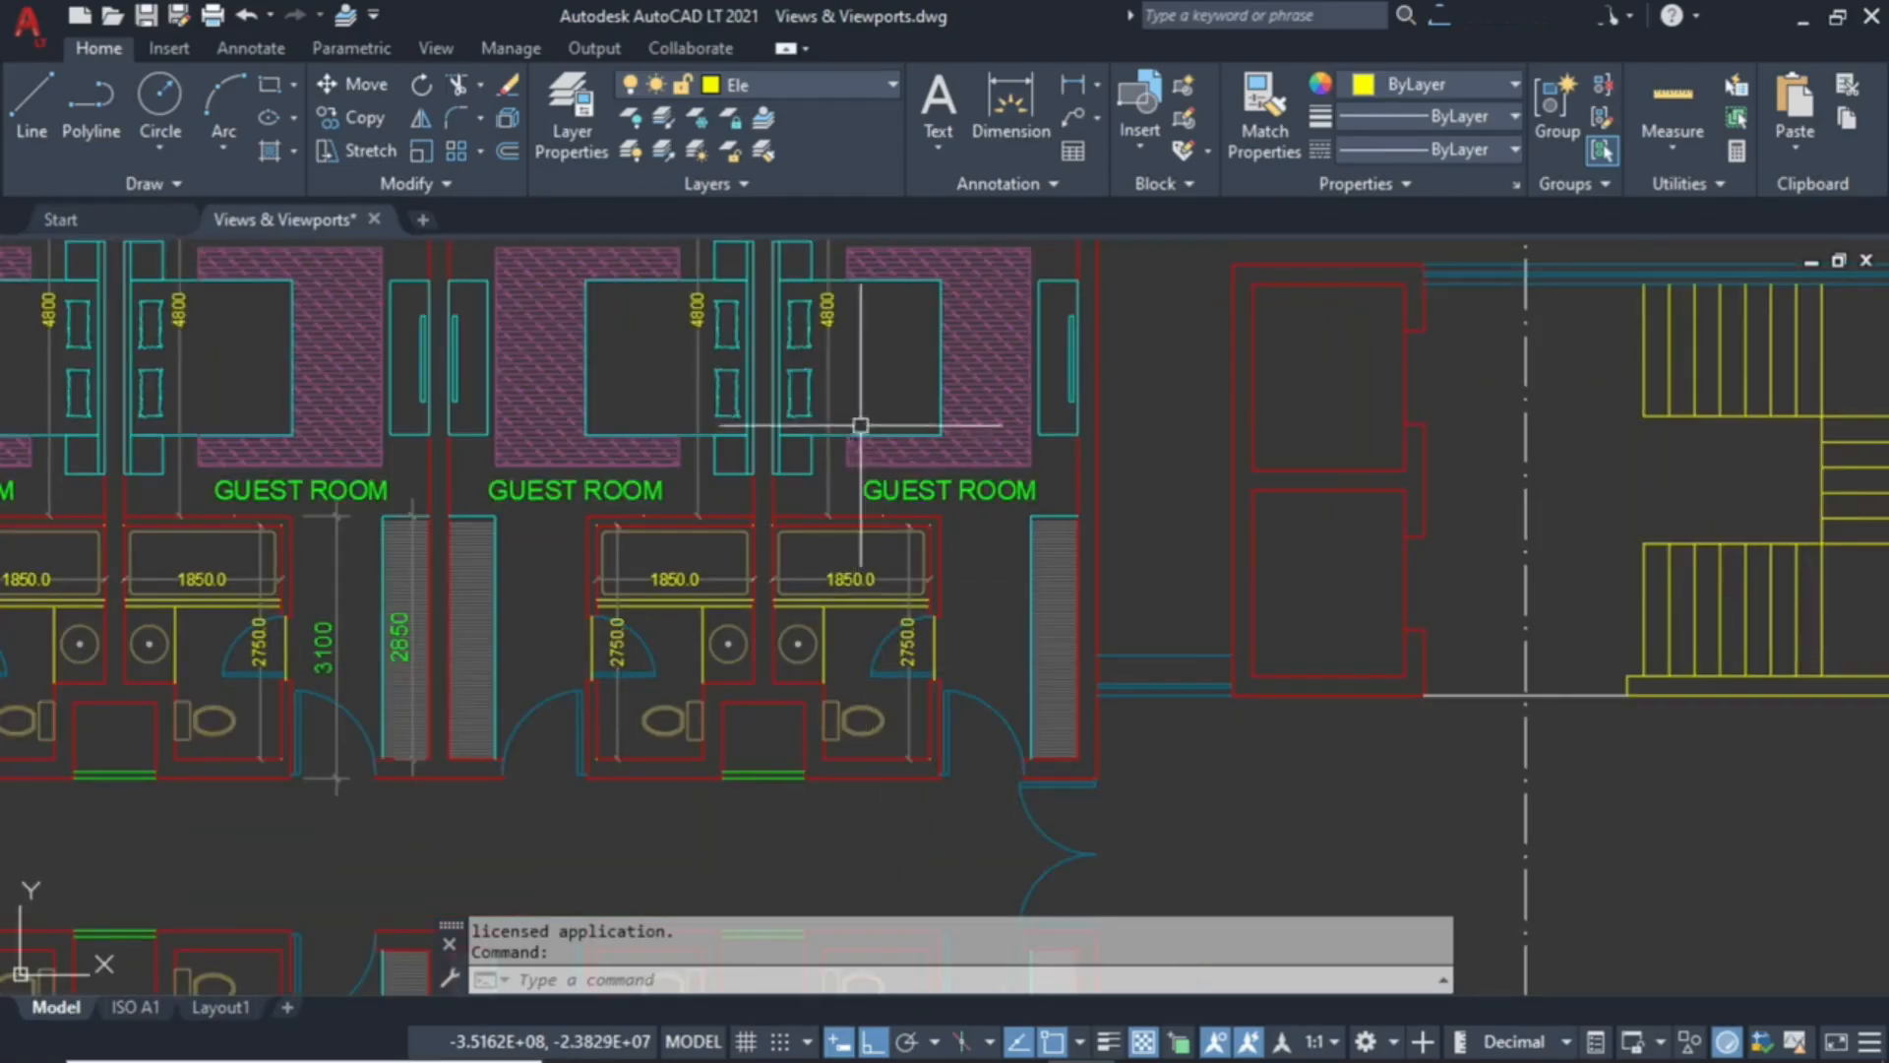
middle_click_drag(860, 422, 867, 598)
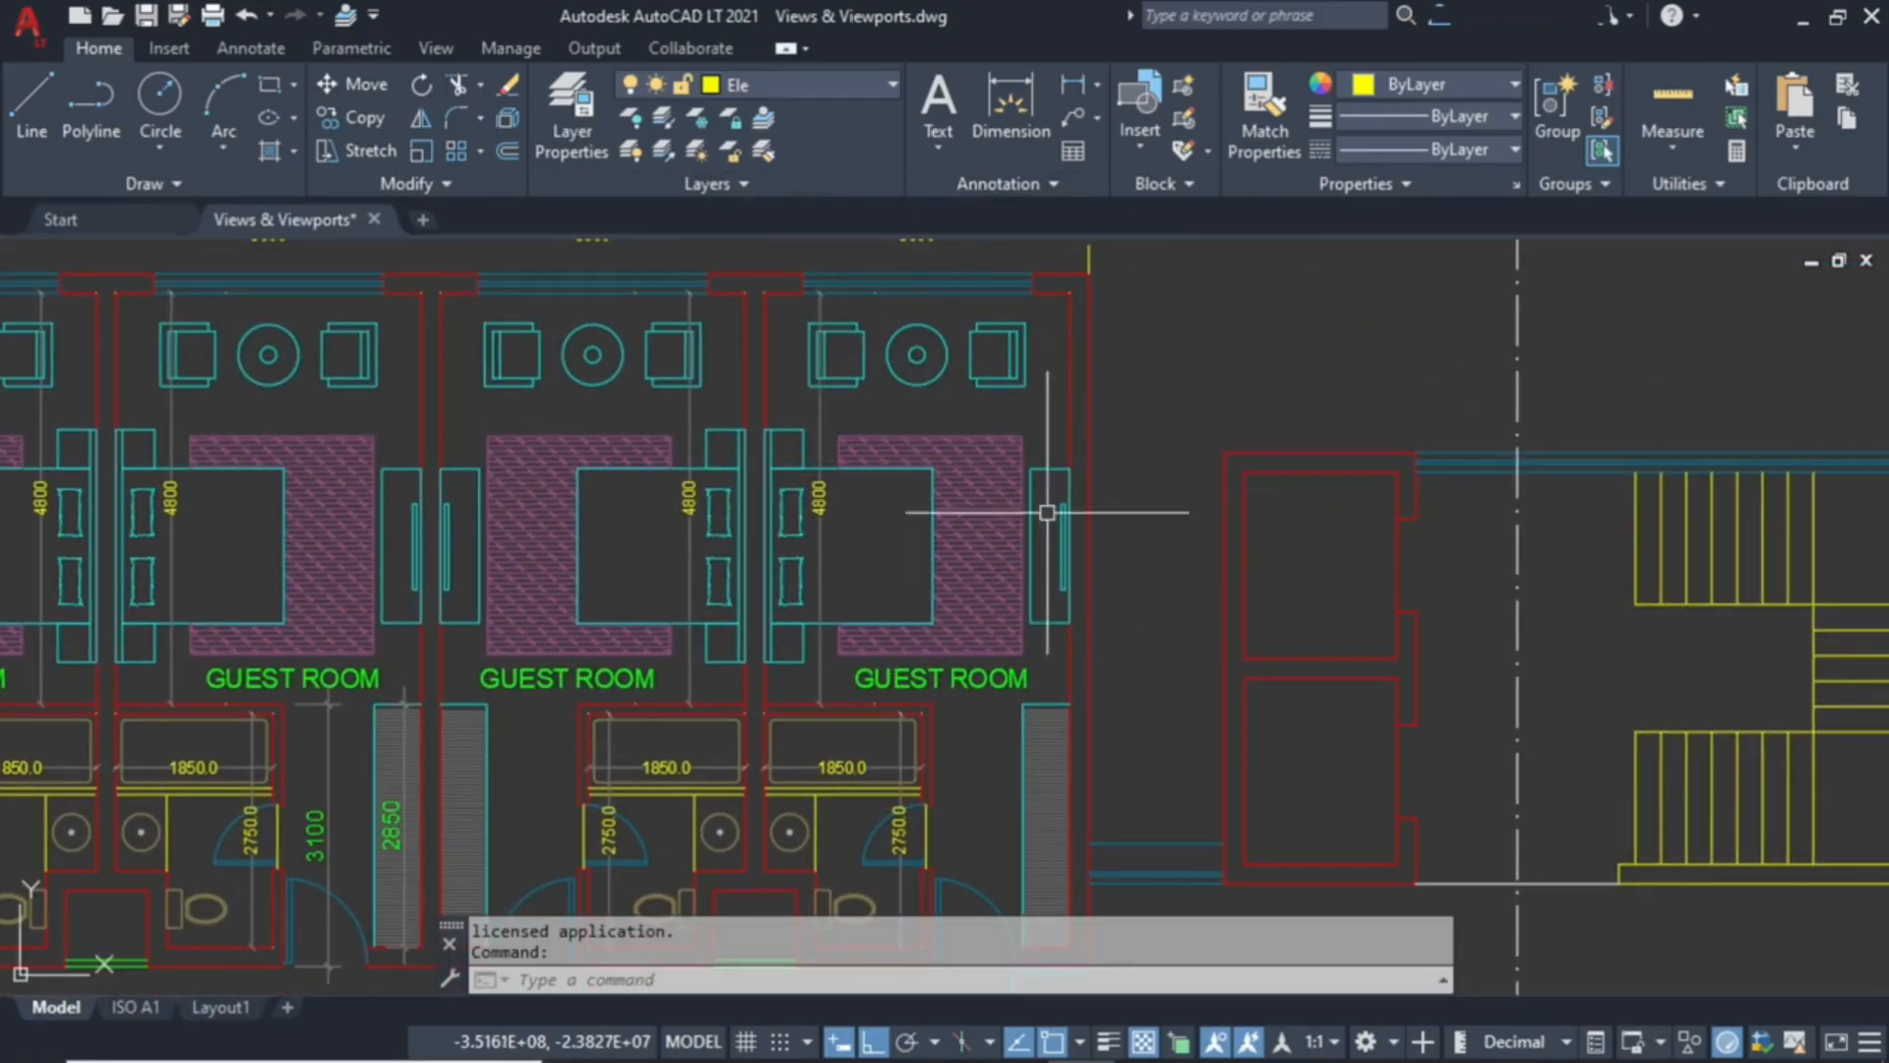
scroll(1028, 482, "up", 2)
middle_click_drag(1013, 456, 992, 534)
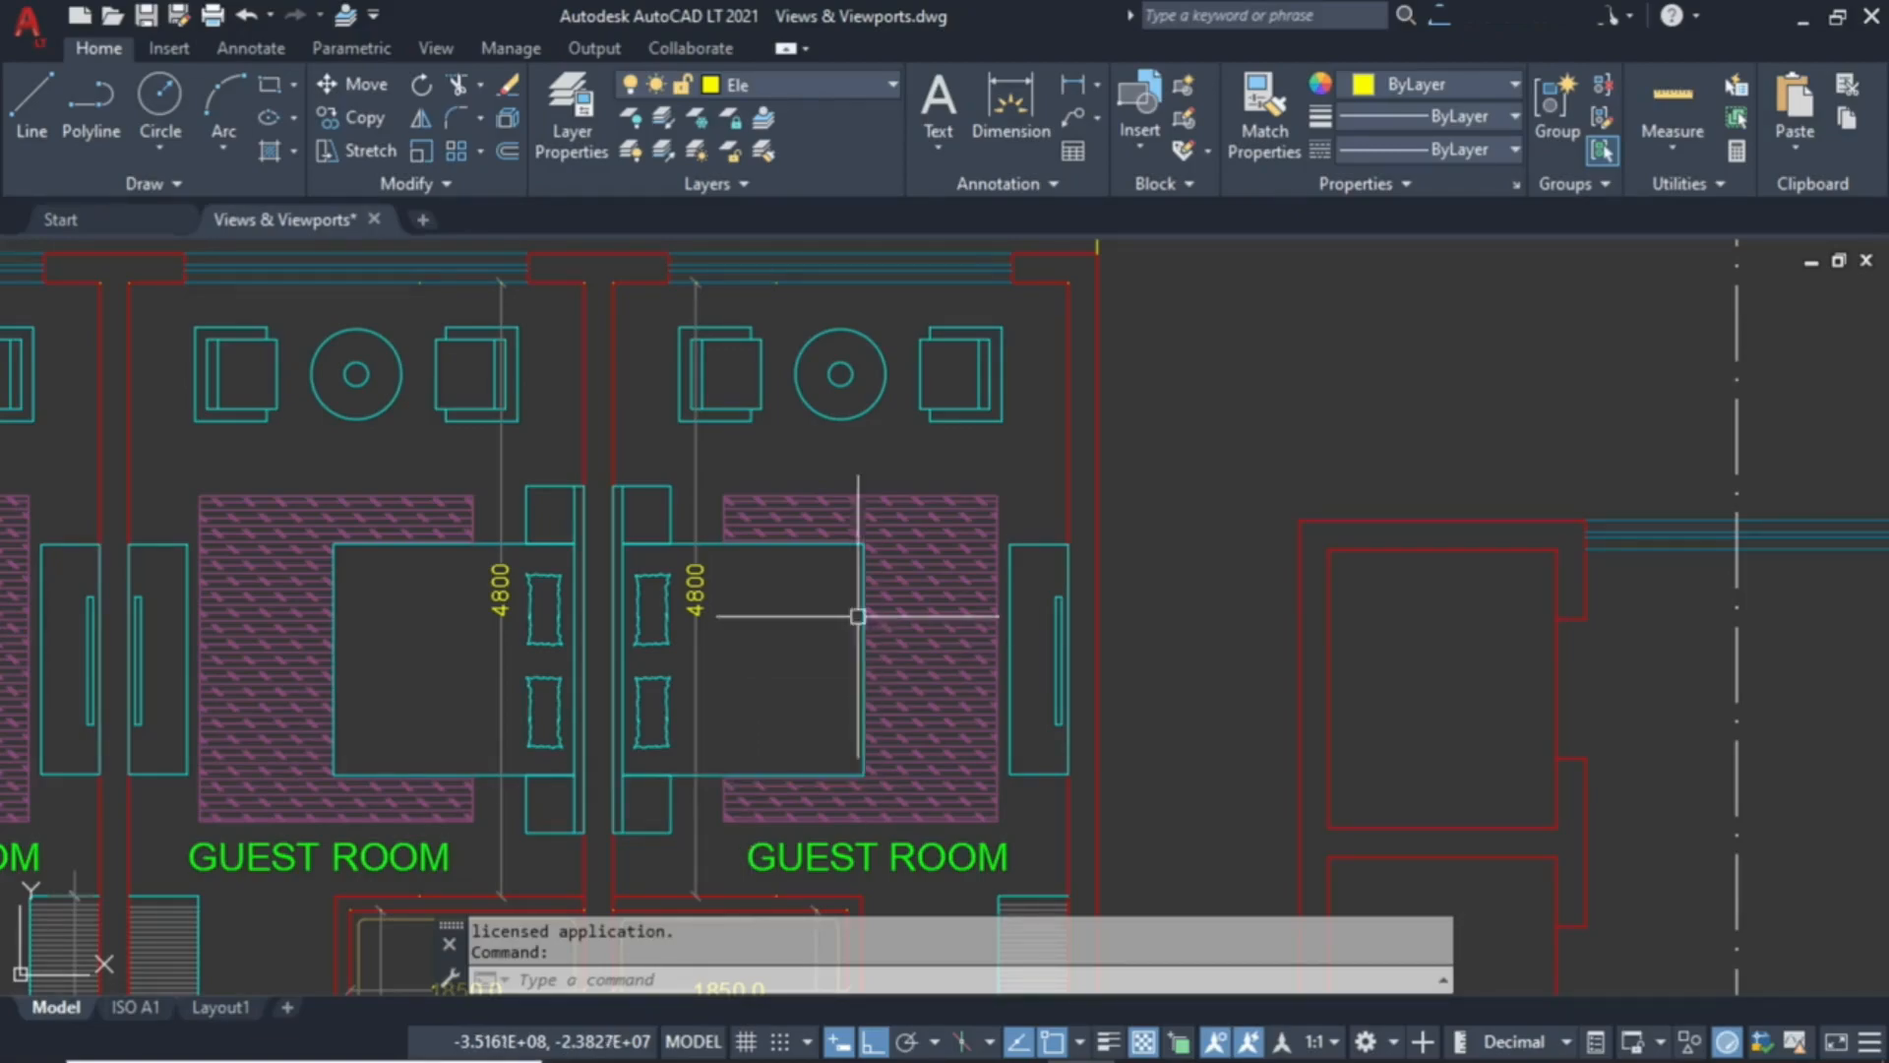
scroll(957, 540, "down", 6)
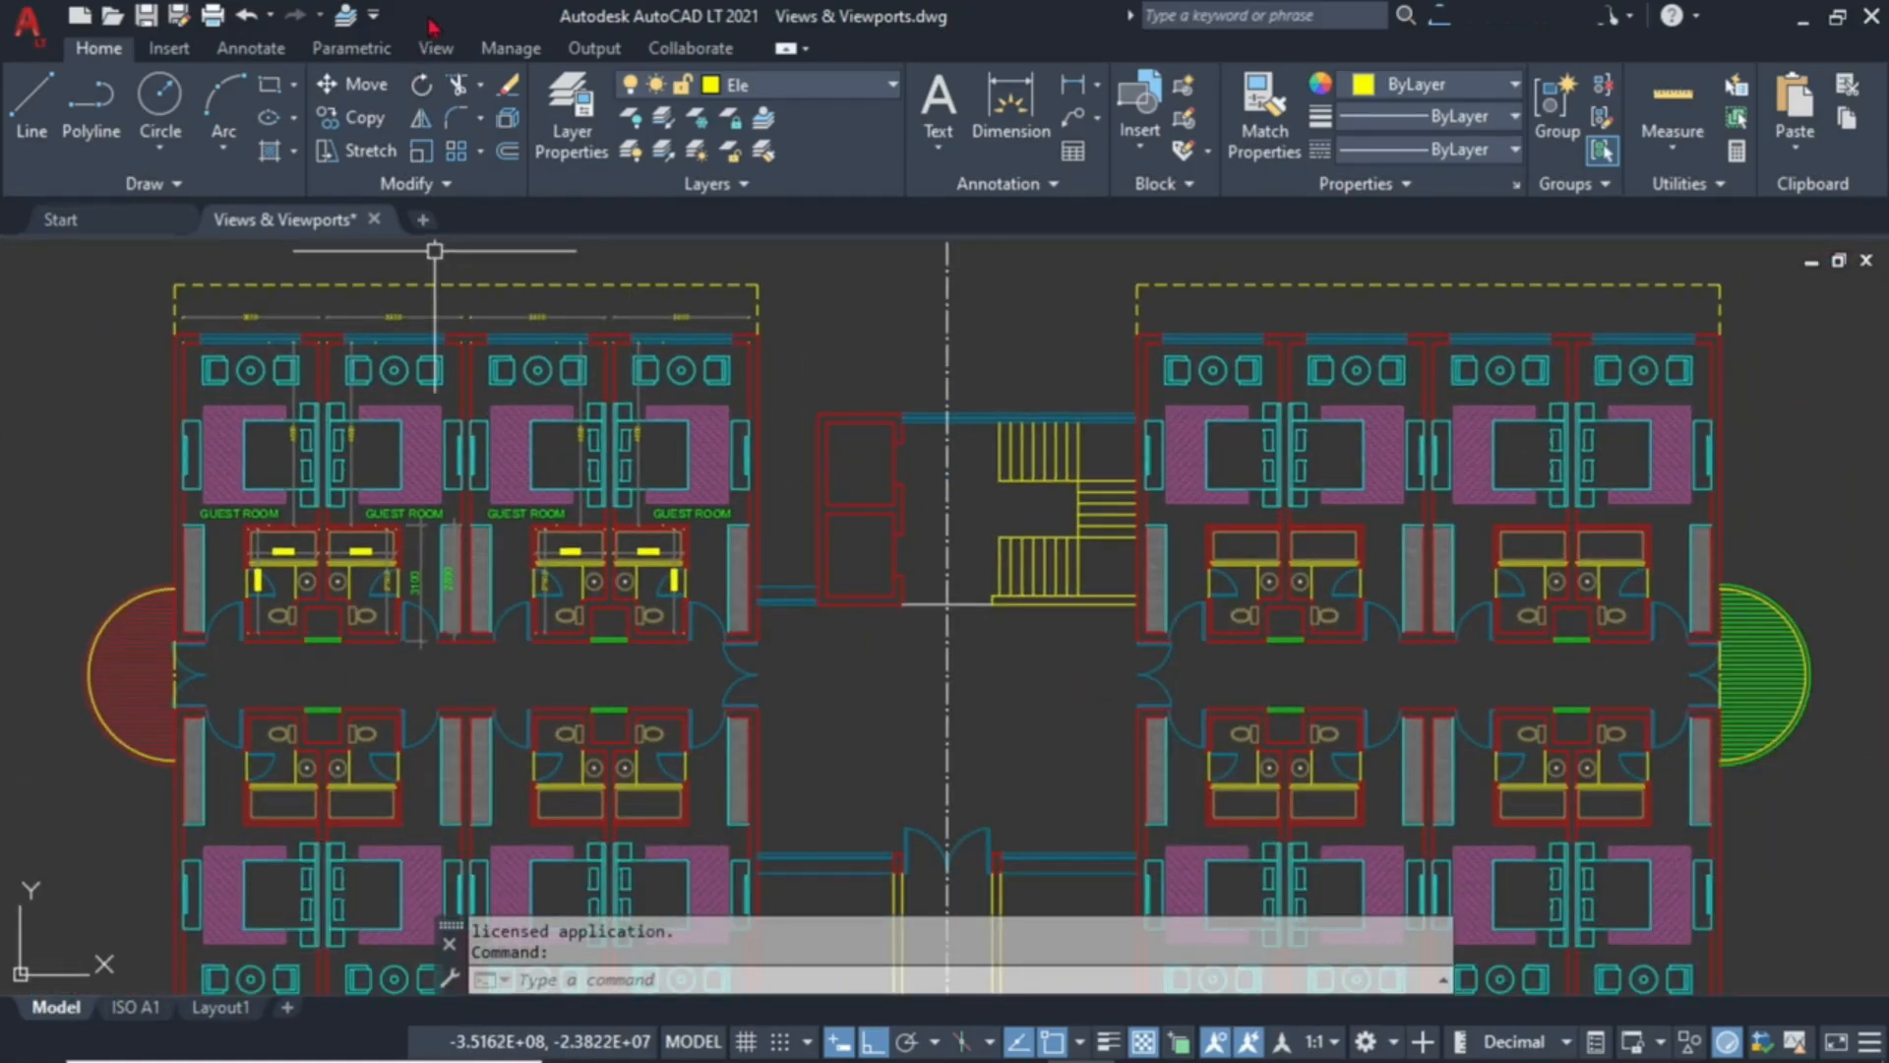
Display the model in the preset Front view and examine the flat plan line and the raised coloured volumes.
left_click(439, 53)
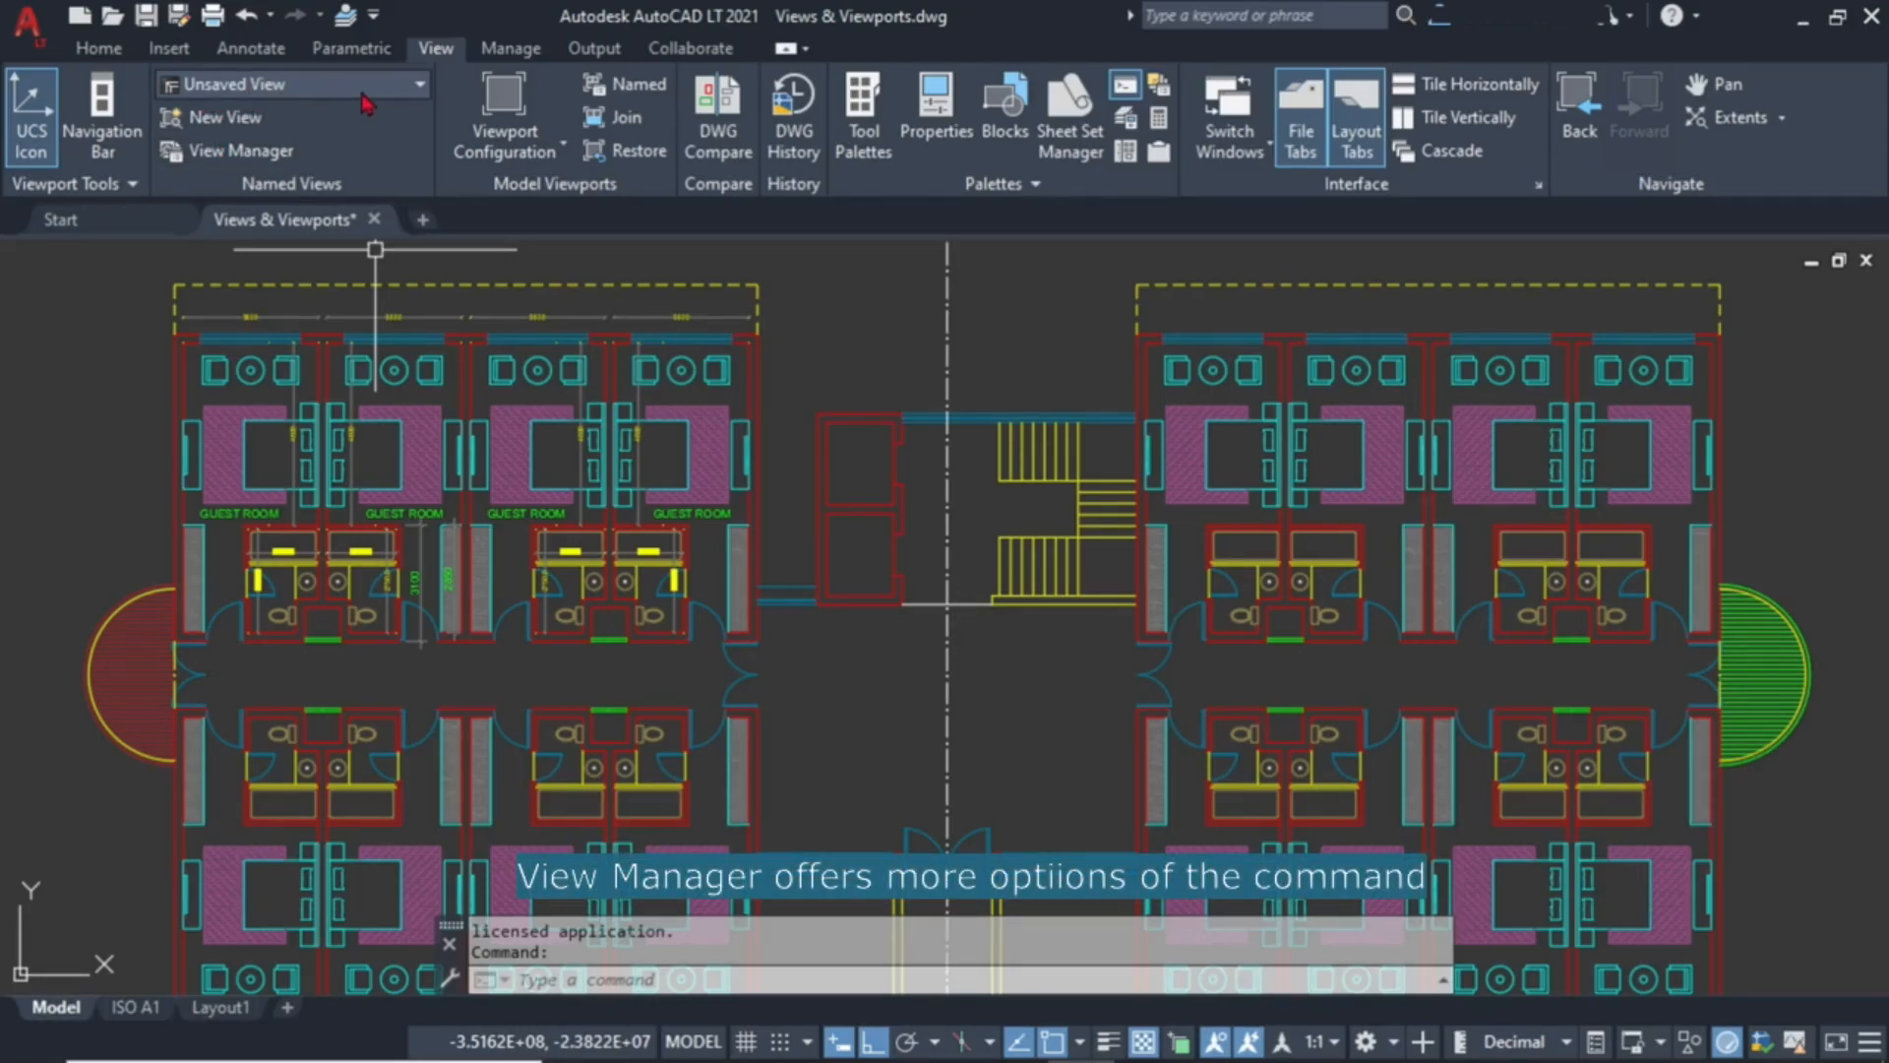
left_click(420, 86)
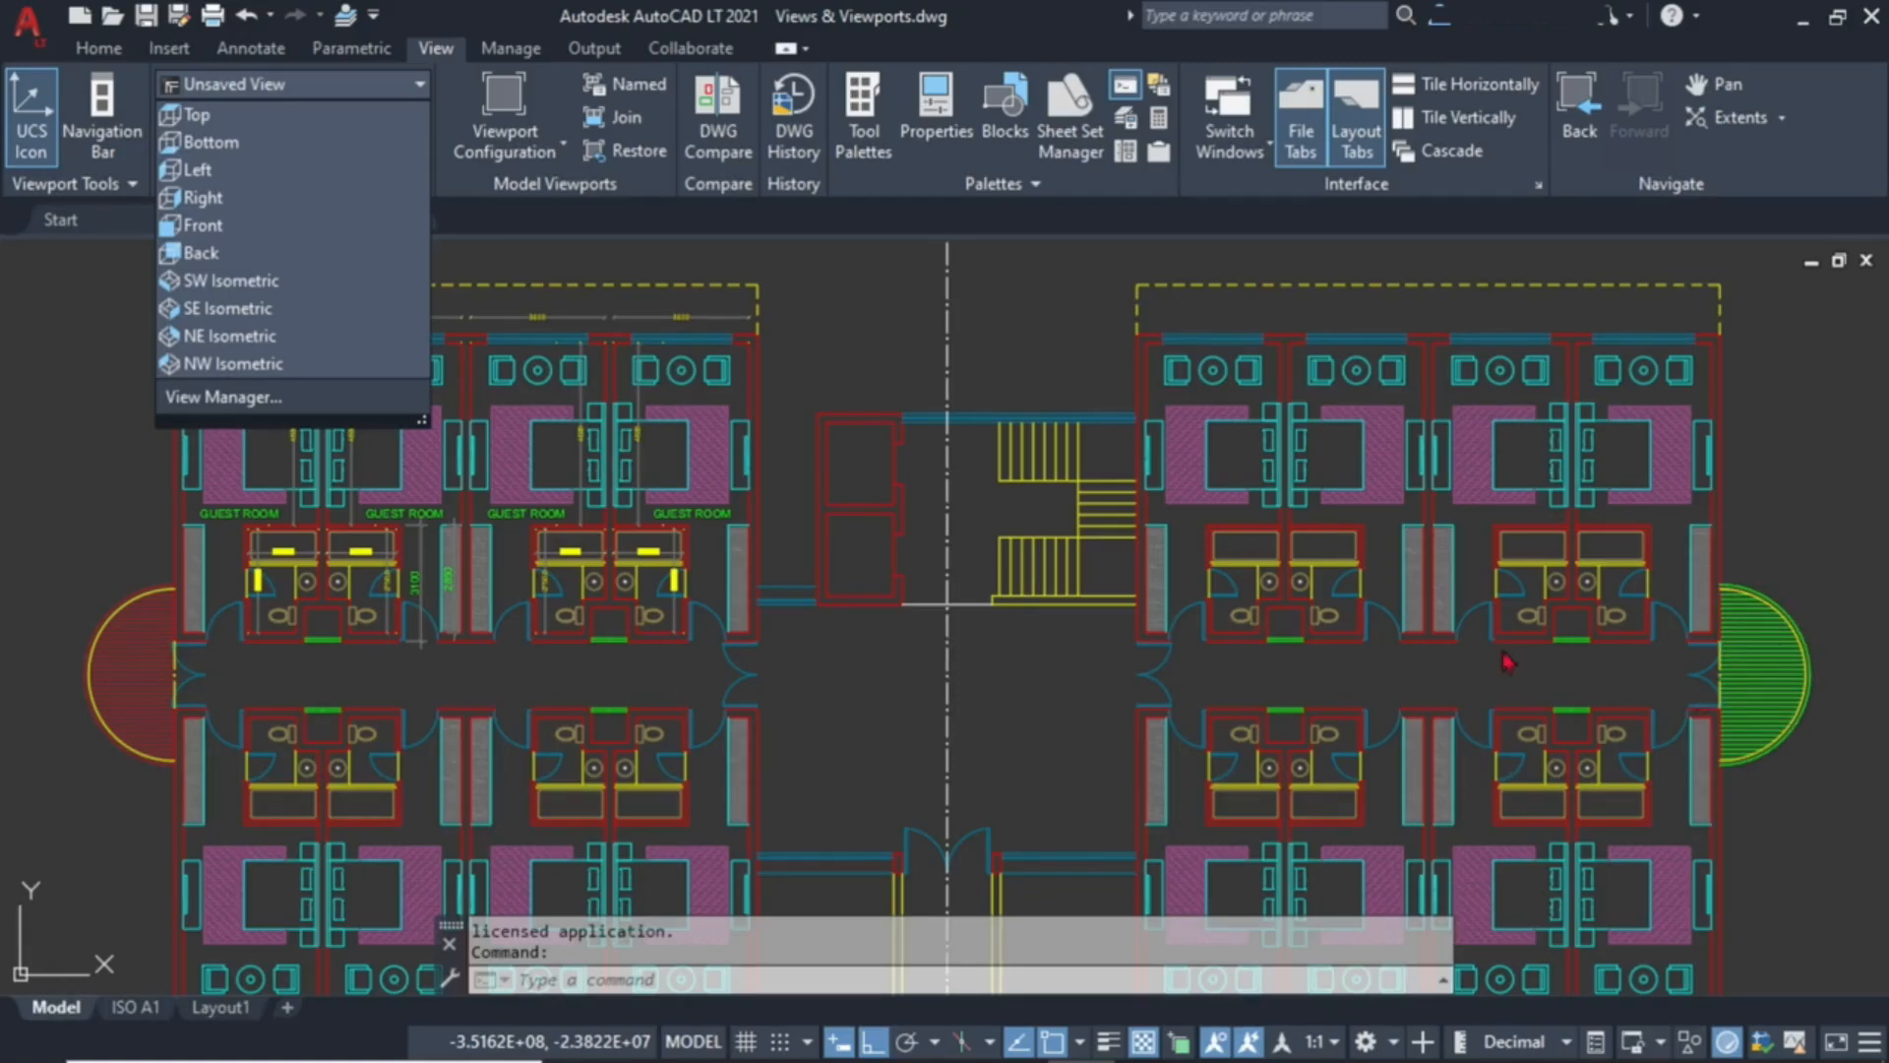
scroll(984, 325, "down", 4)
left_click(279, 87)
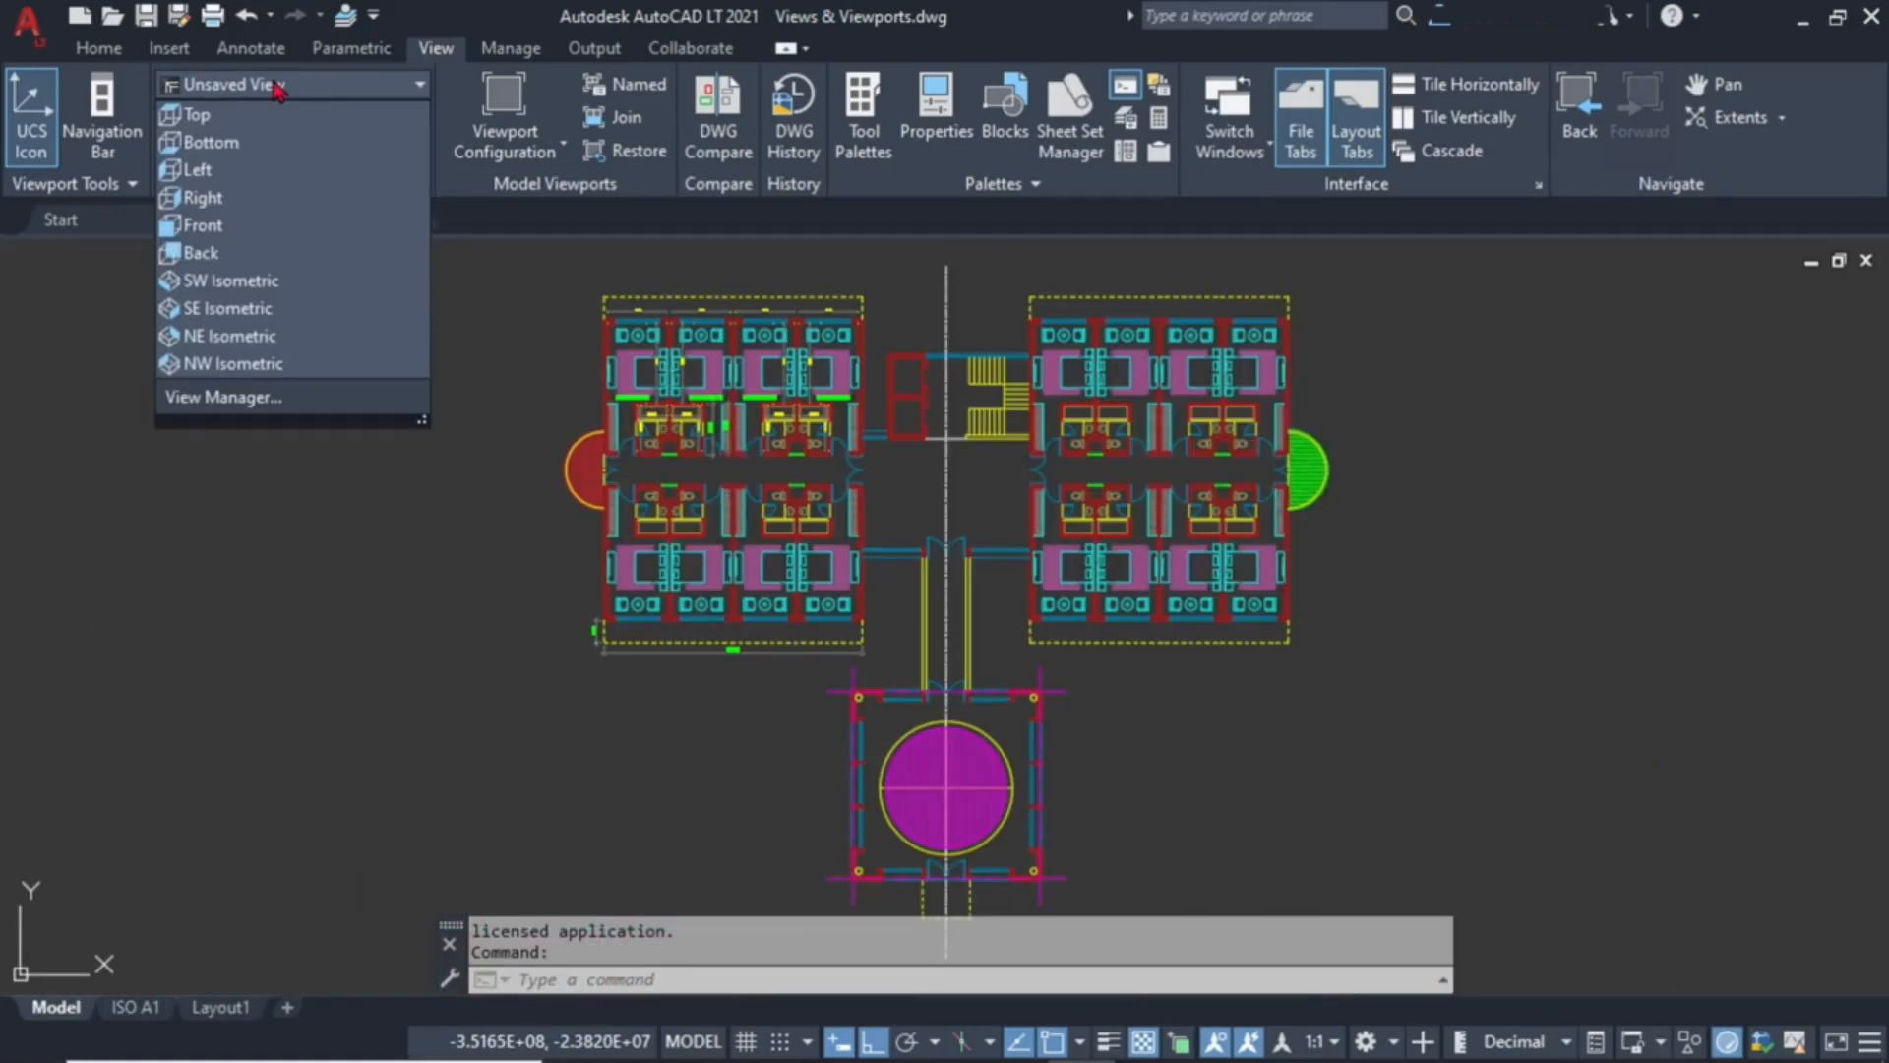
left_click(209, 226)
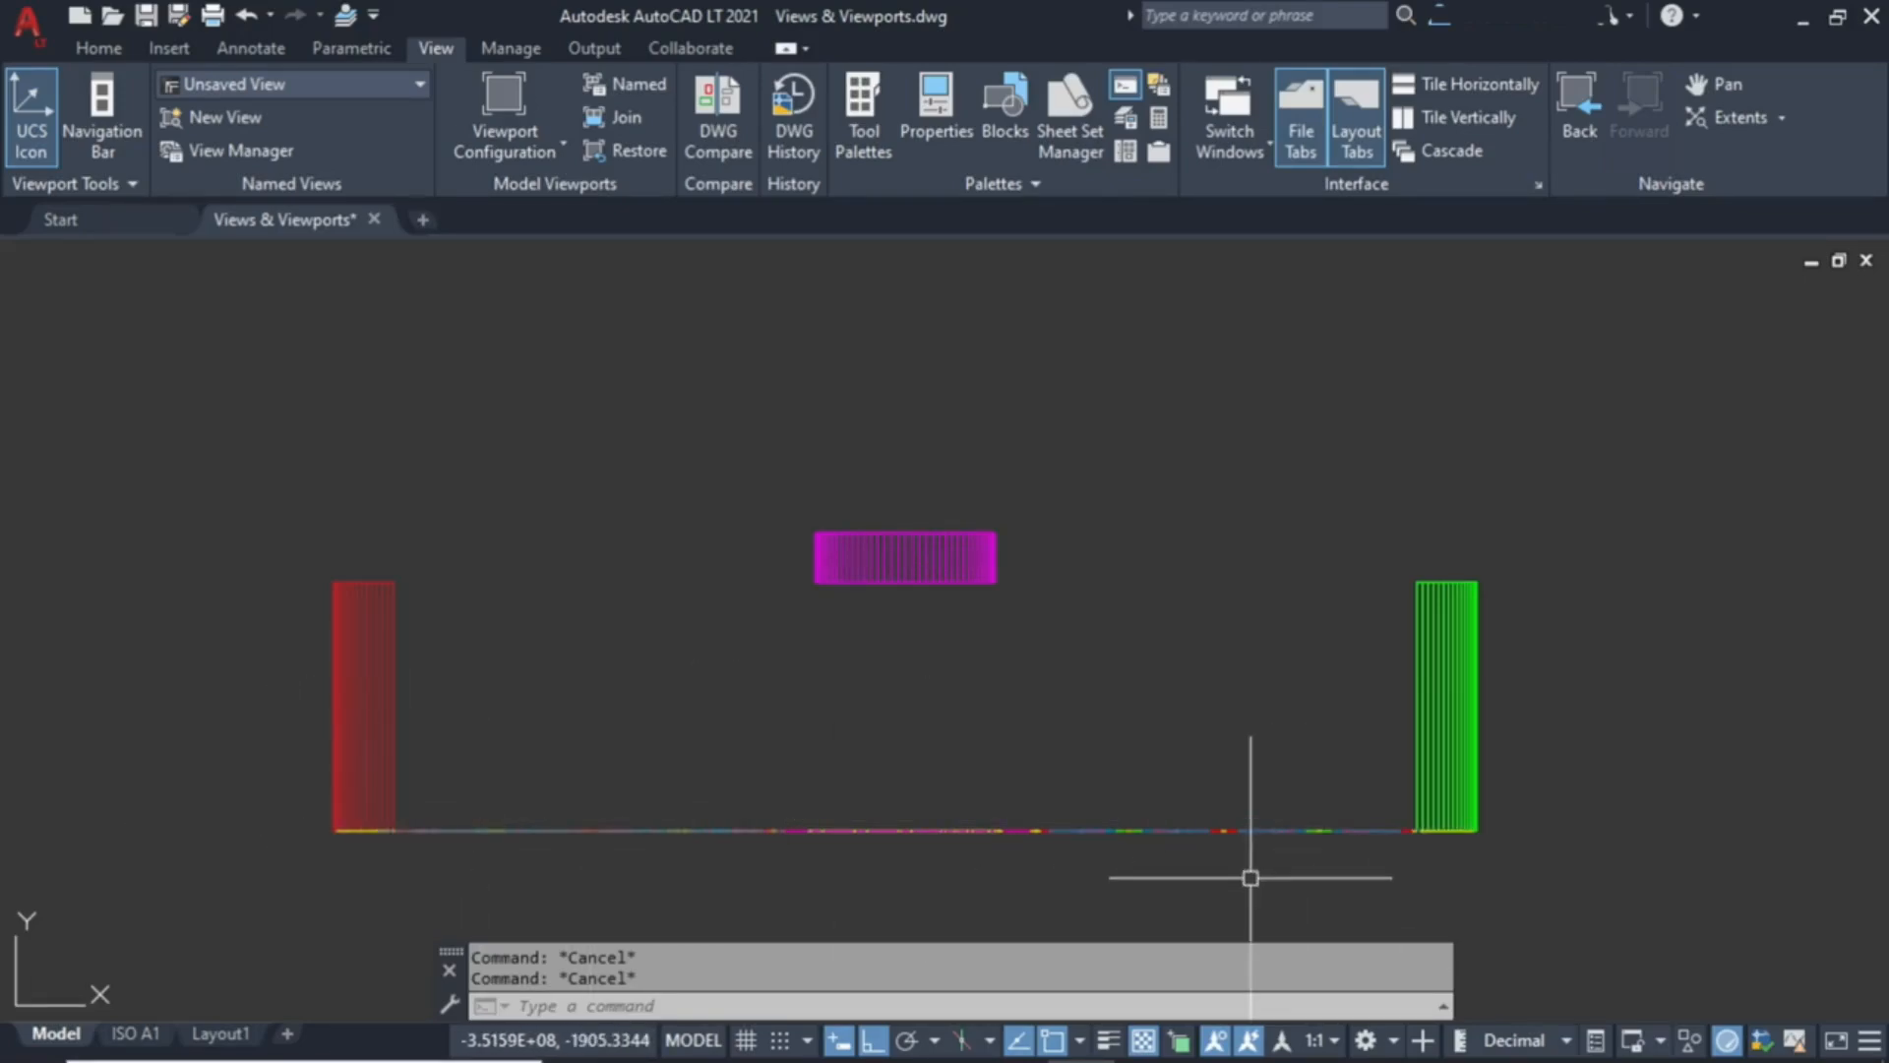
scroll(1250, 876, "up", 5)
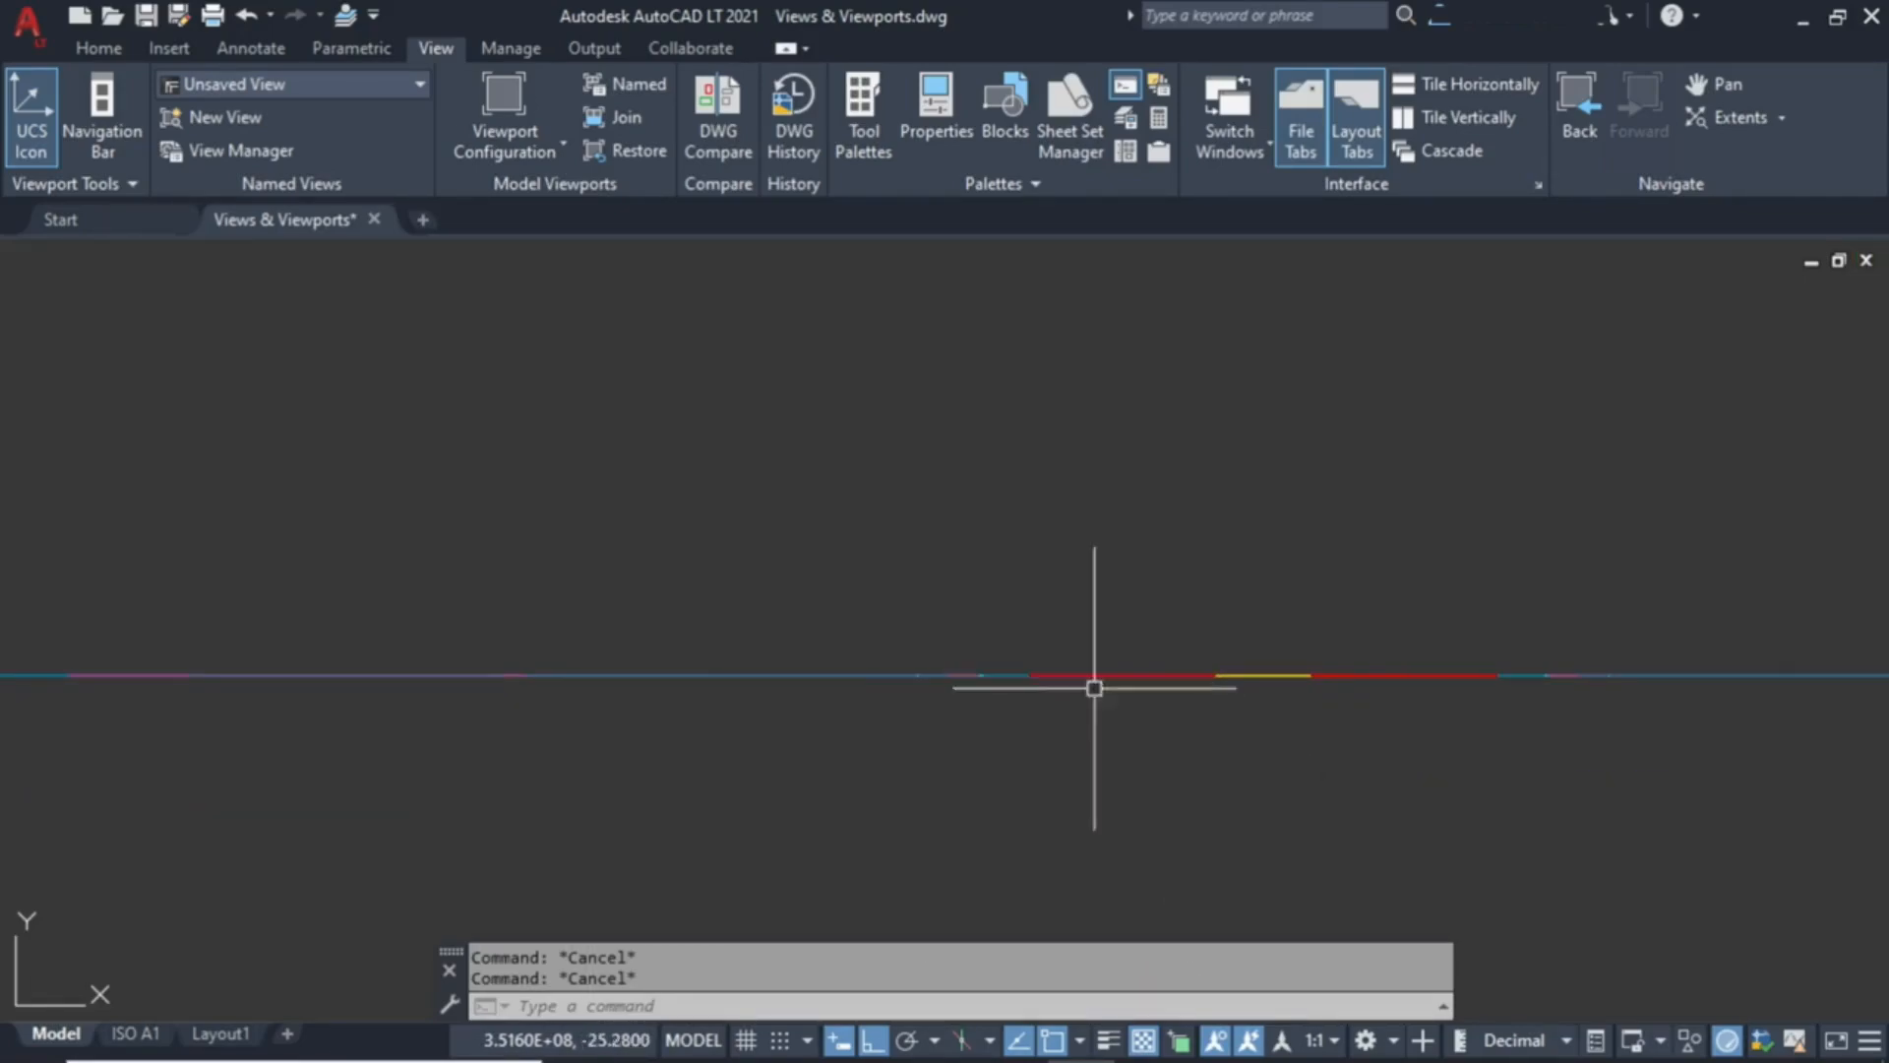
scroll(1132, 686, "down", 5)
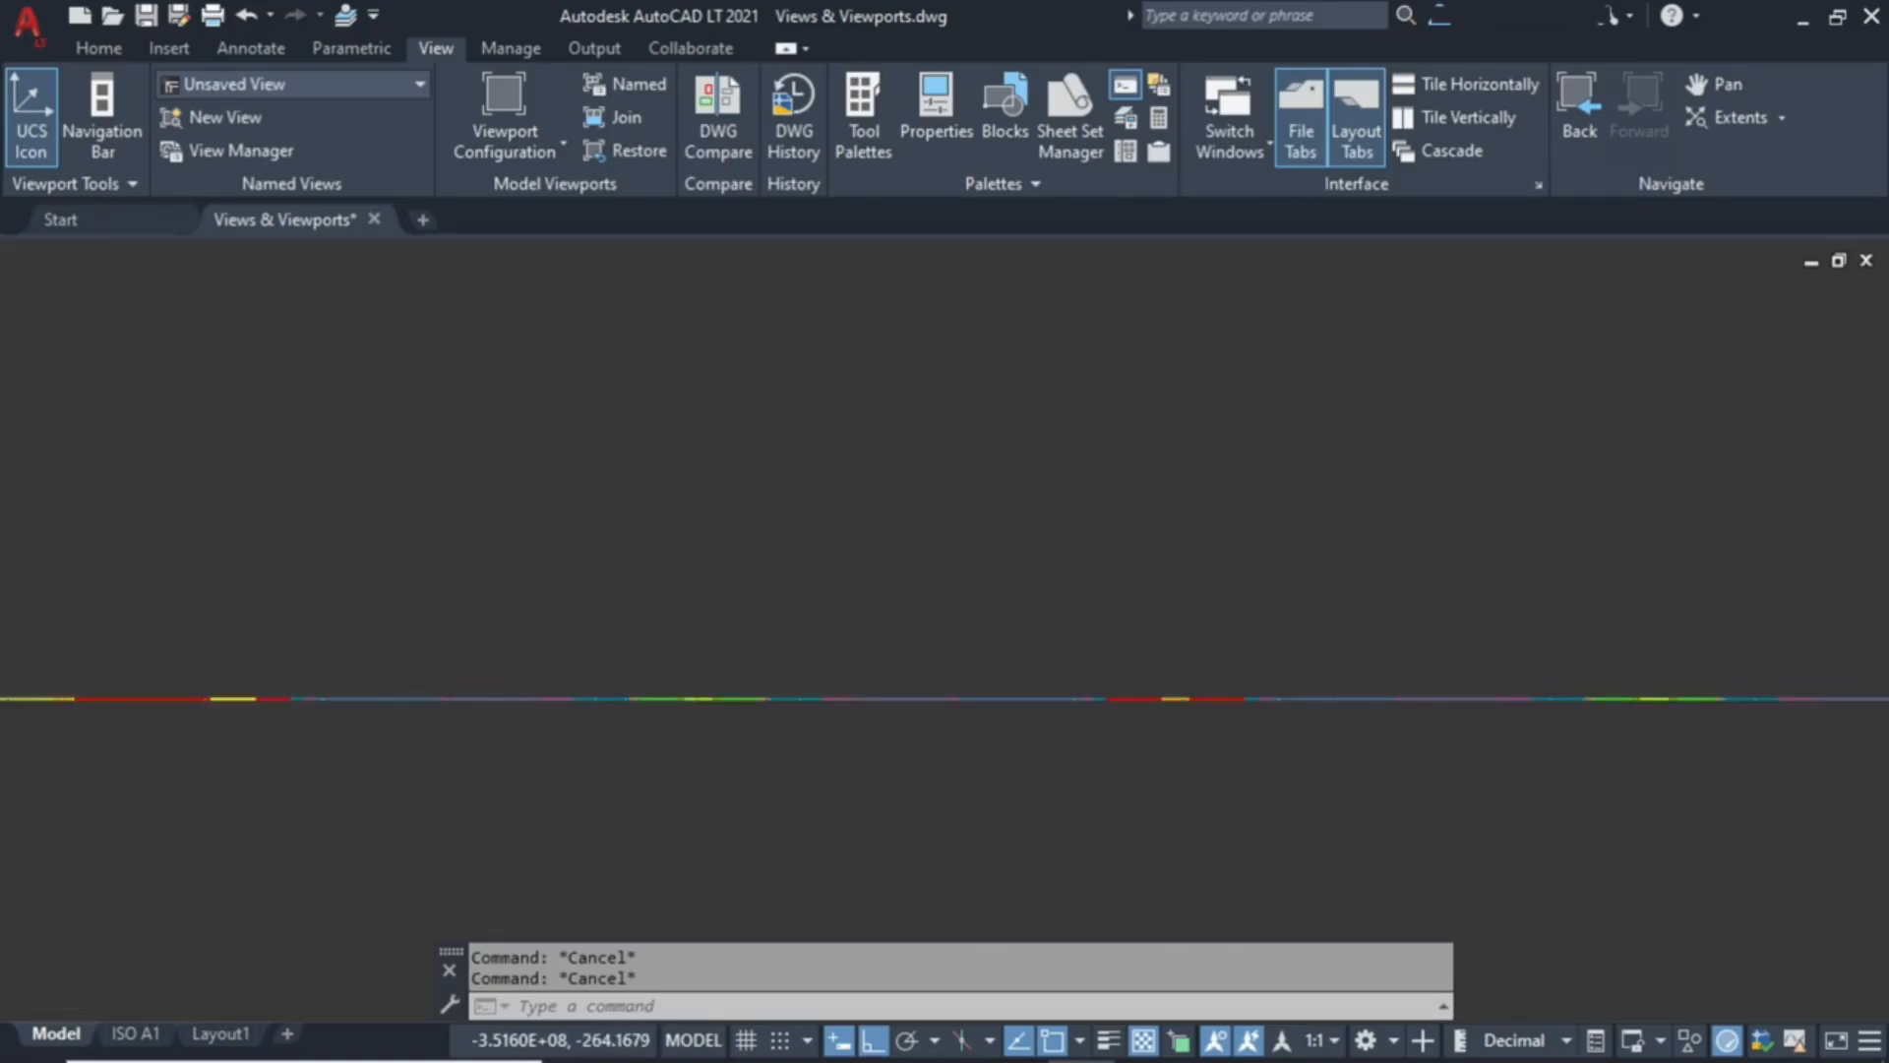
scroll(1131, 699, "down", 5)
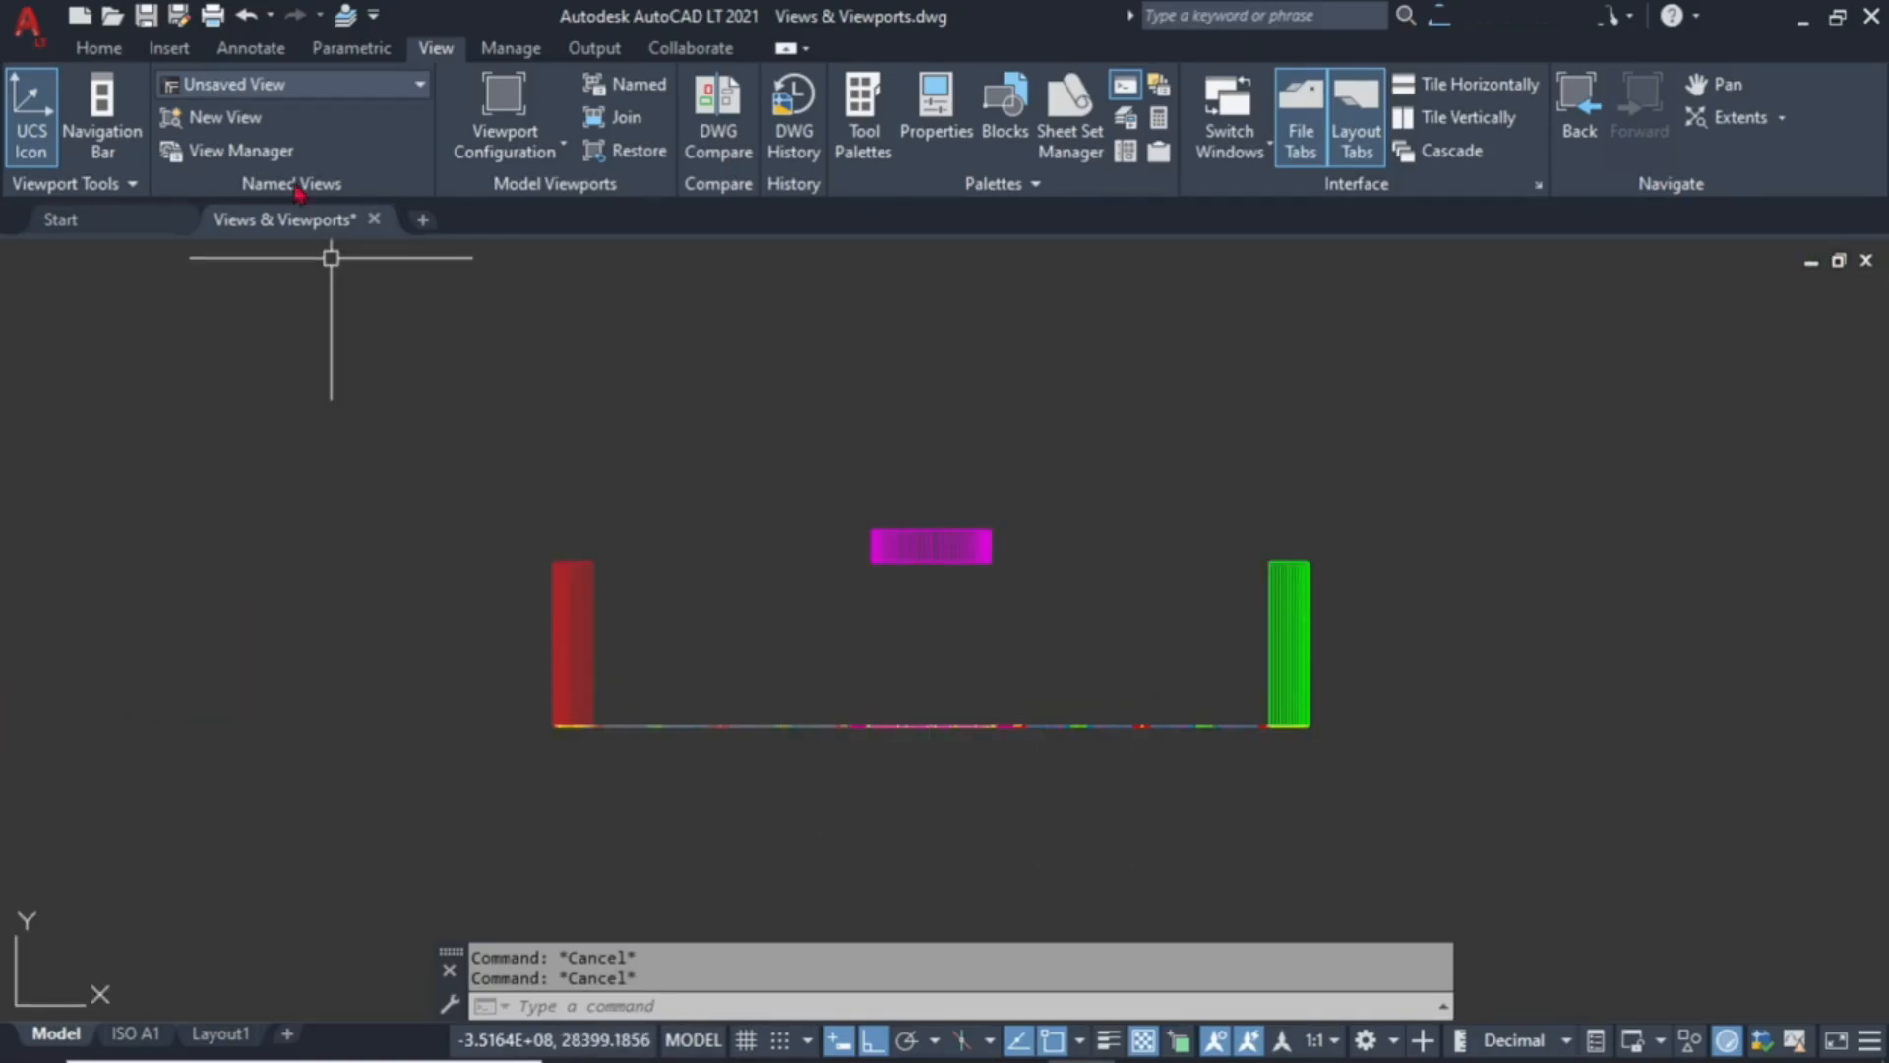
Compare the model in the preset Left and Right views, ending on the Left view.
left_click(252, 88)
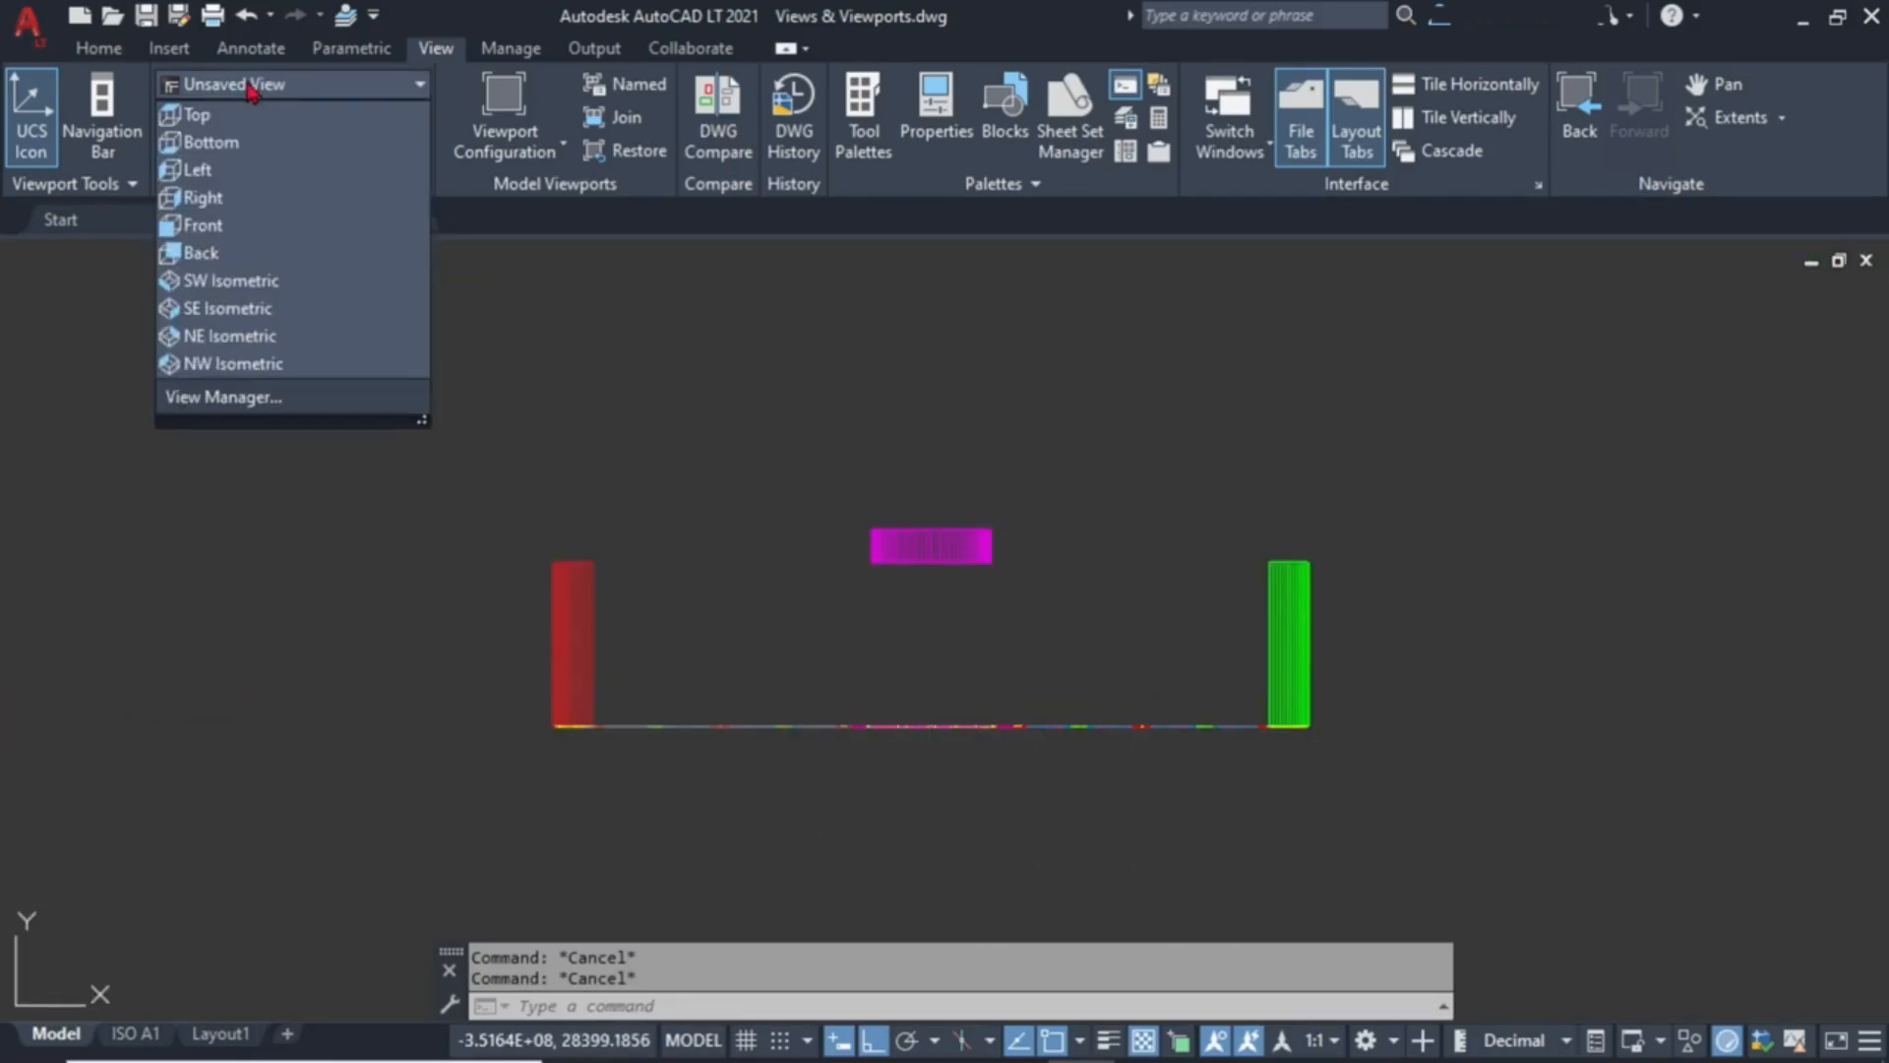
left_click(217, 169)
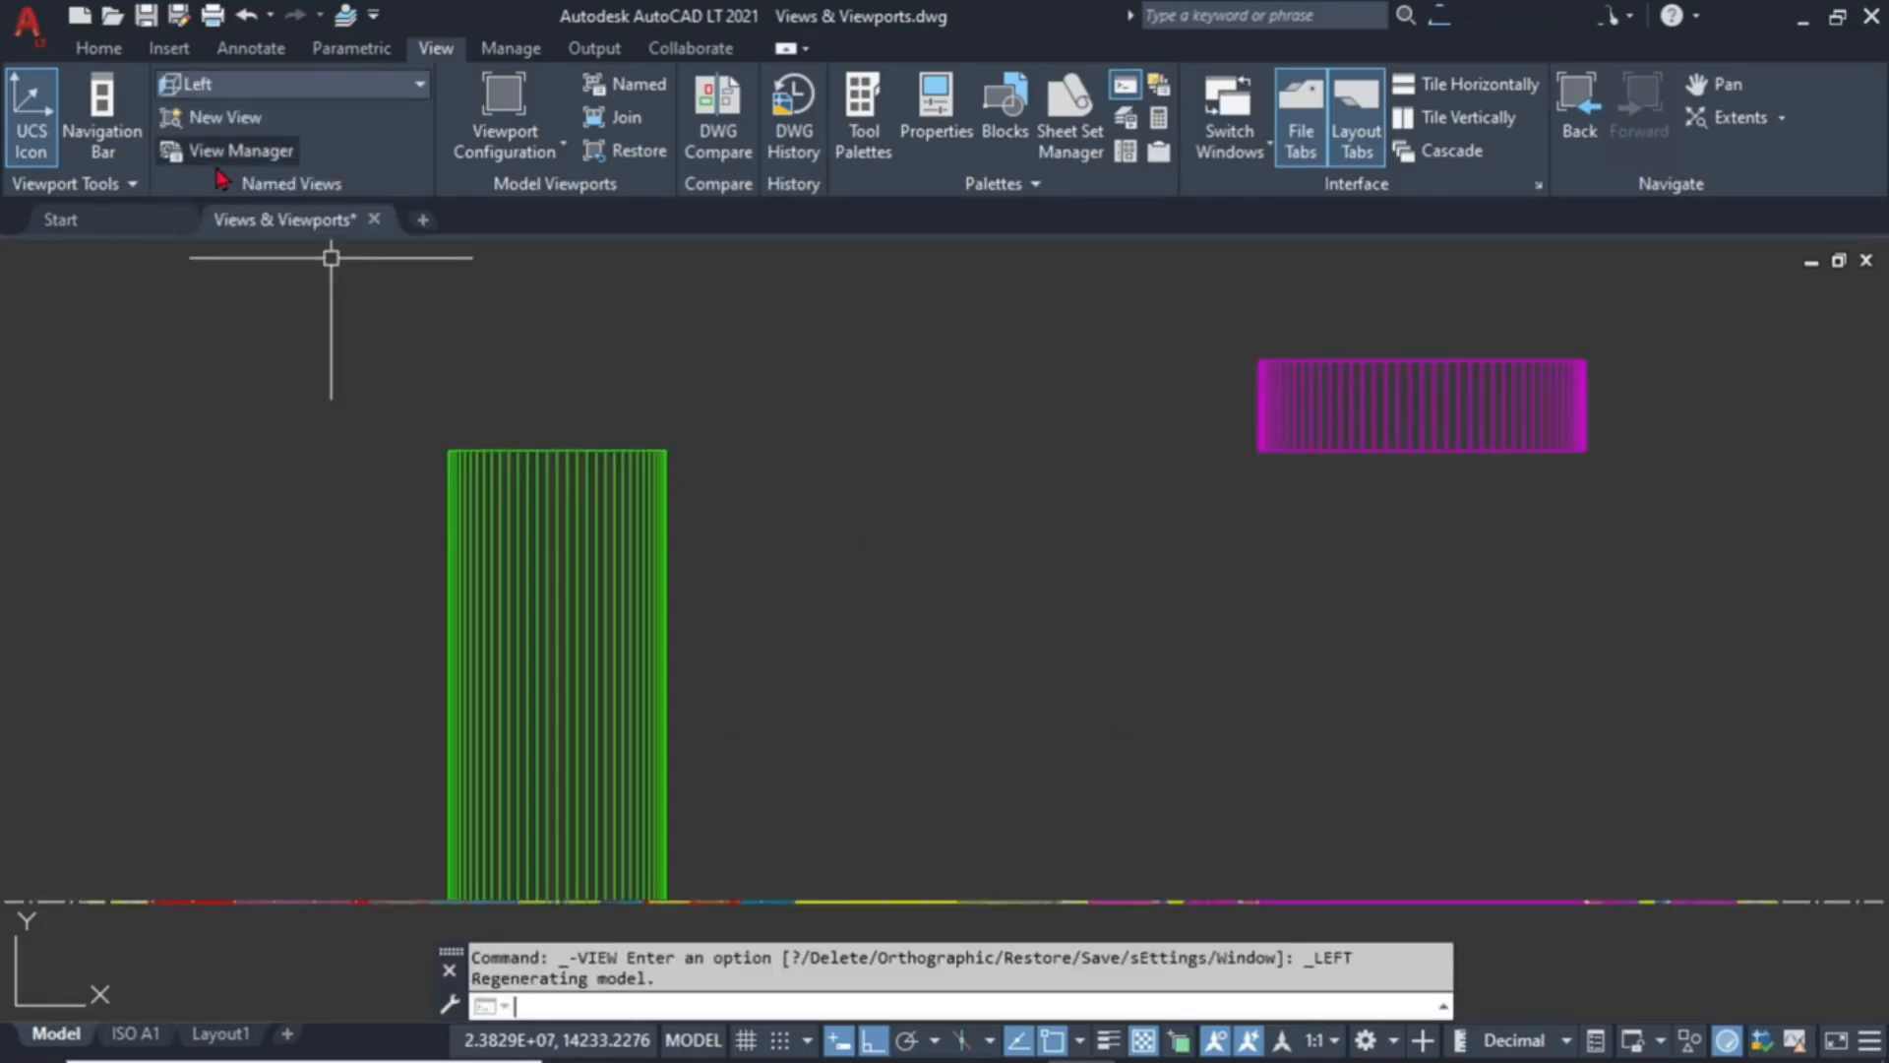
left_click(268, 86)
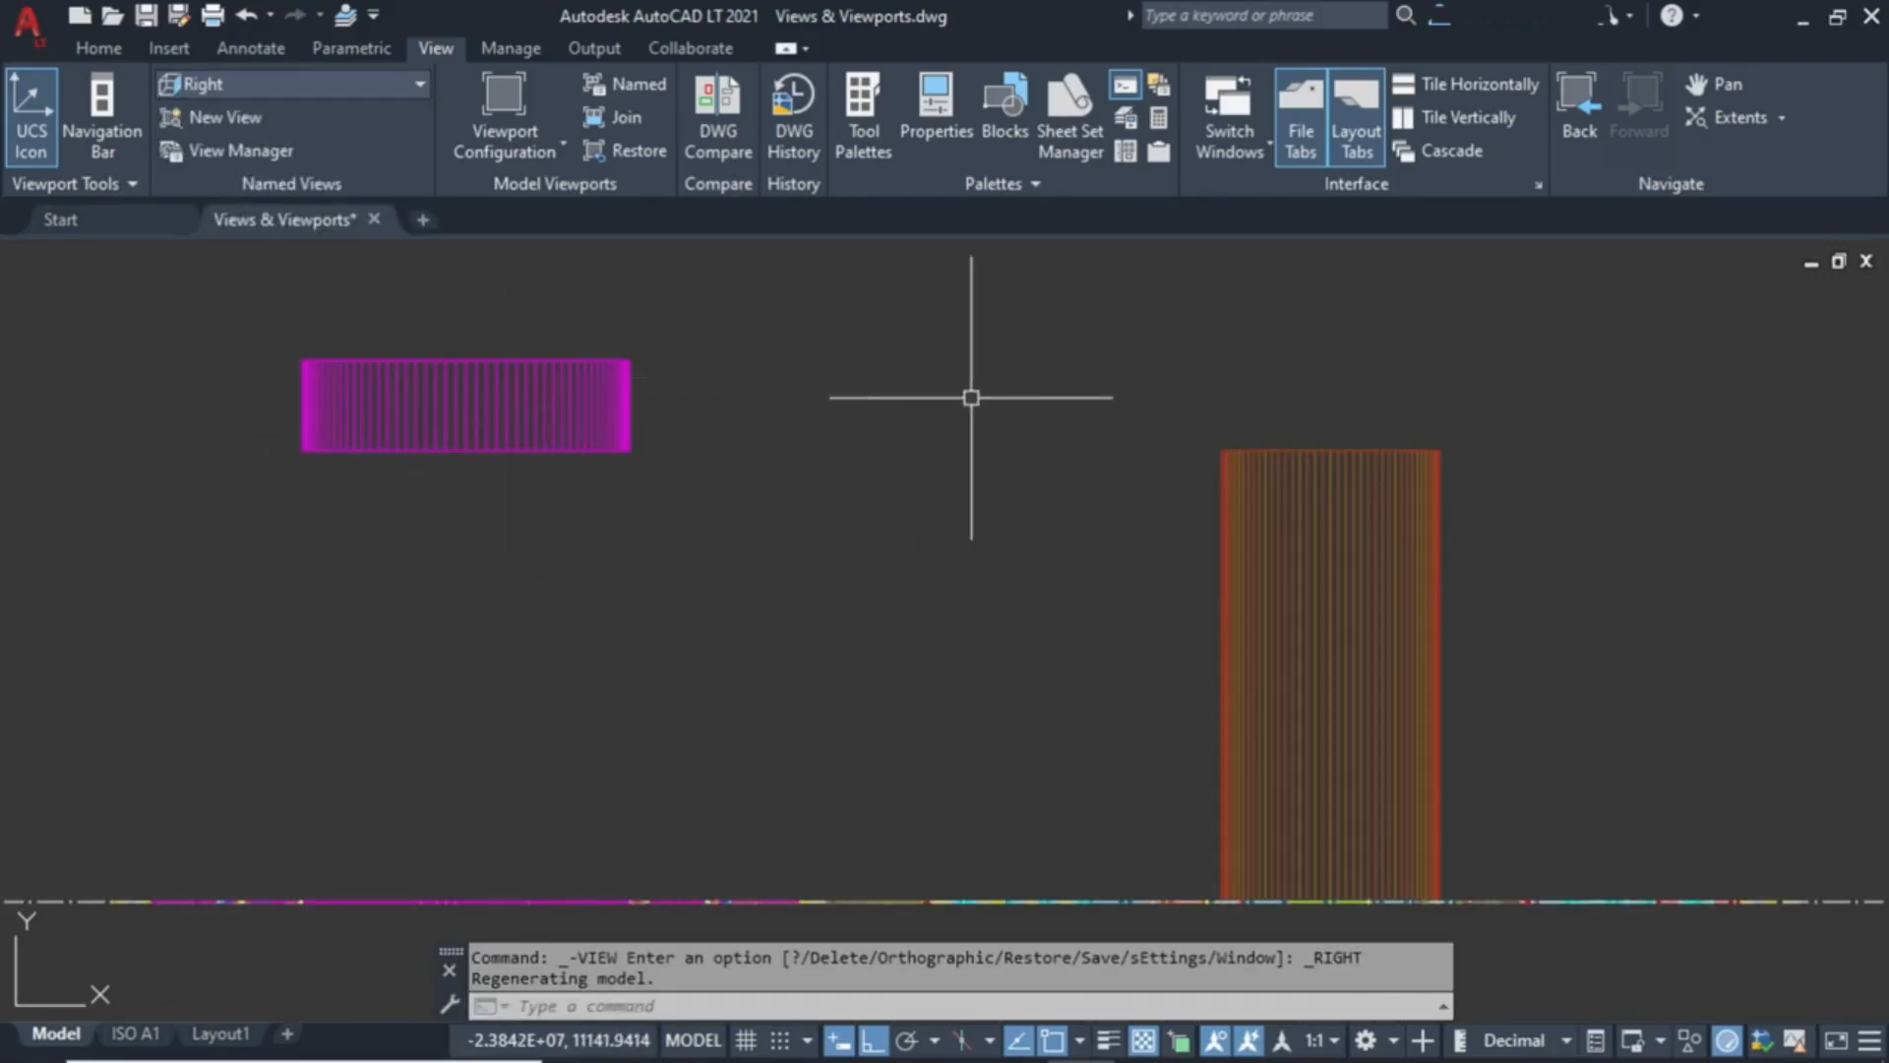
left_click(254, 91)
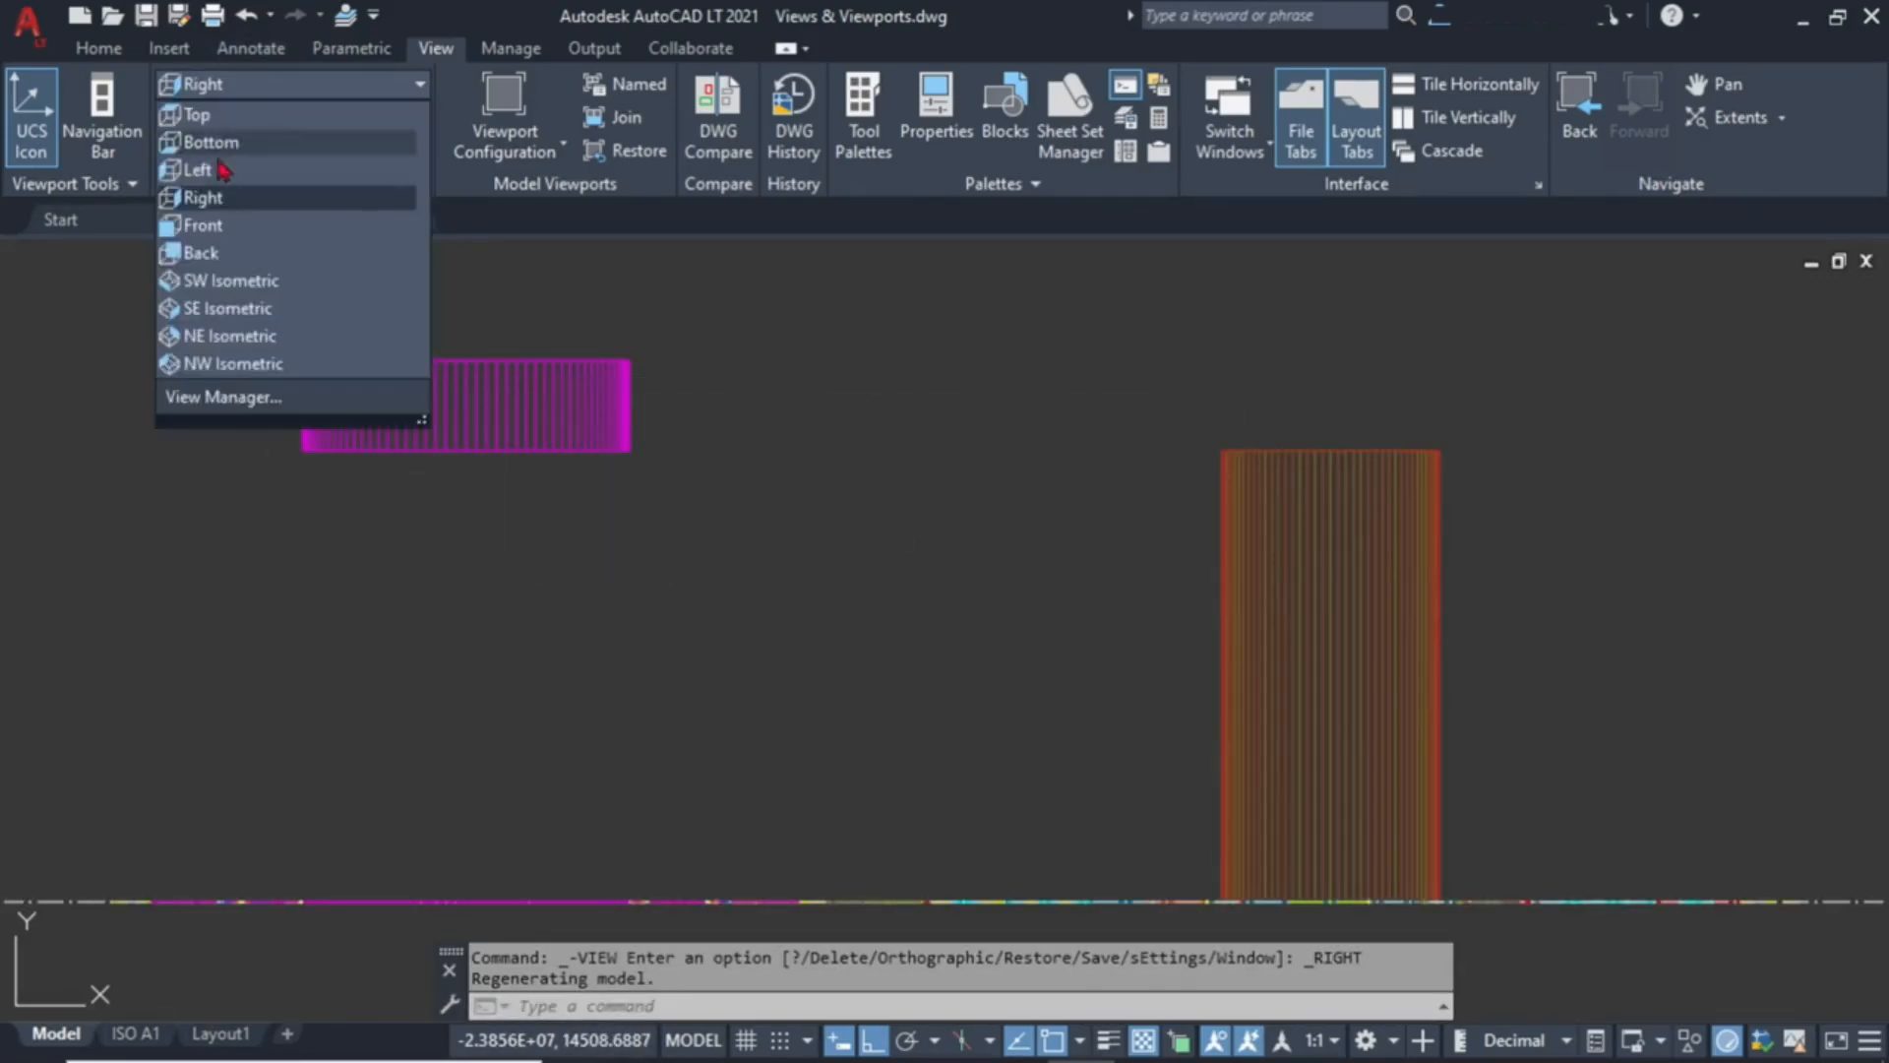
left_click(202, 169)
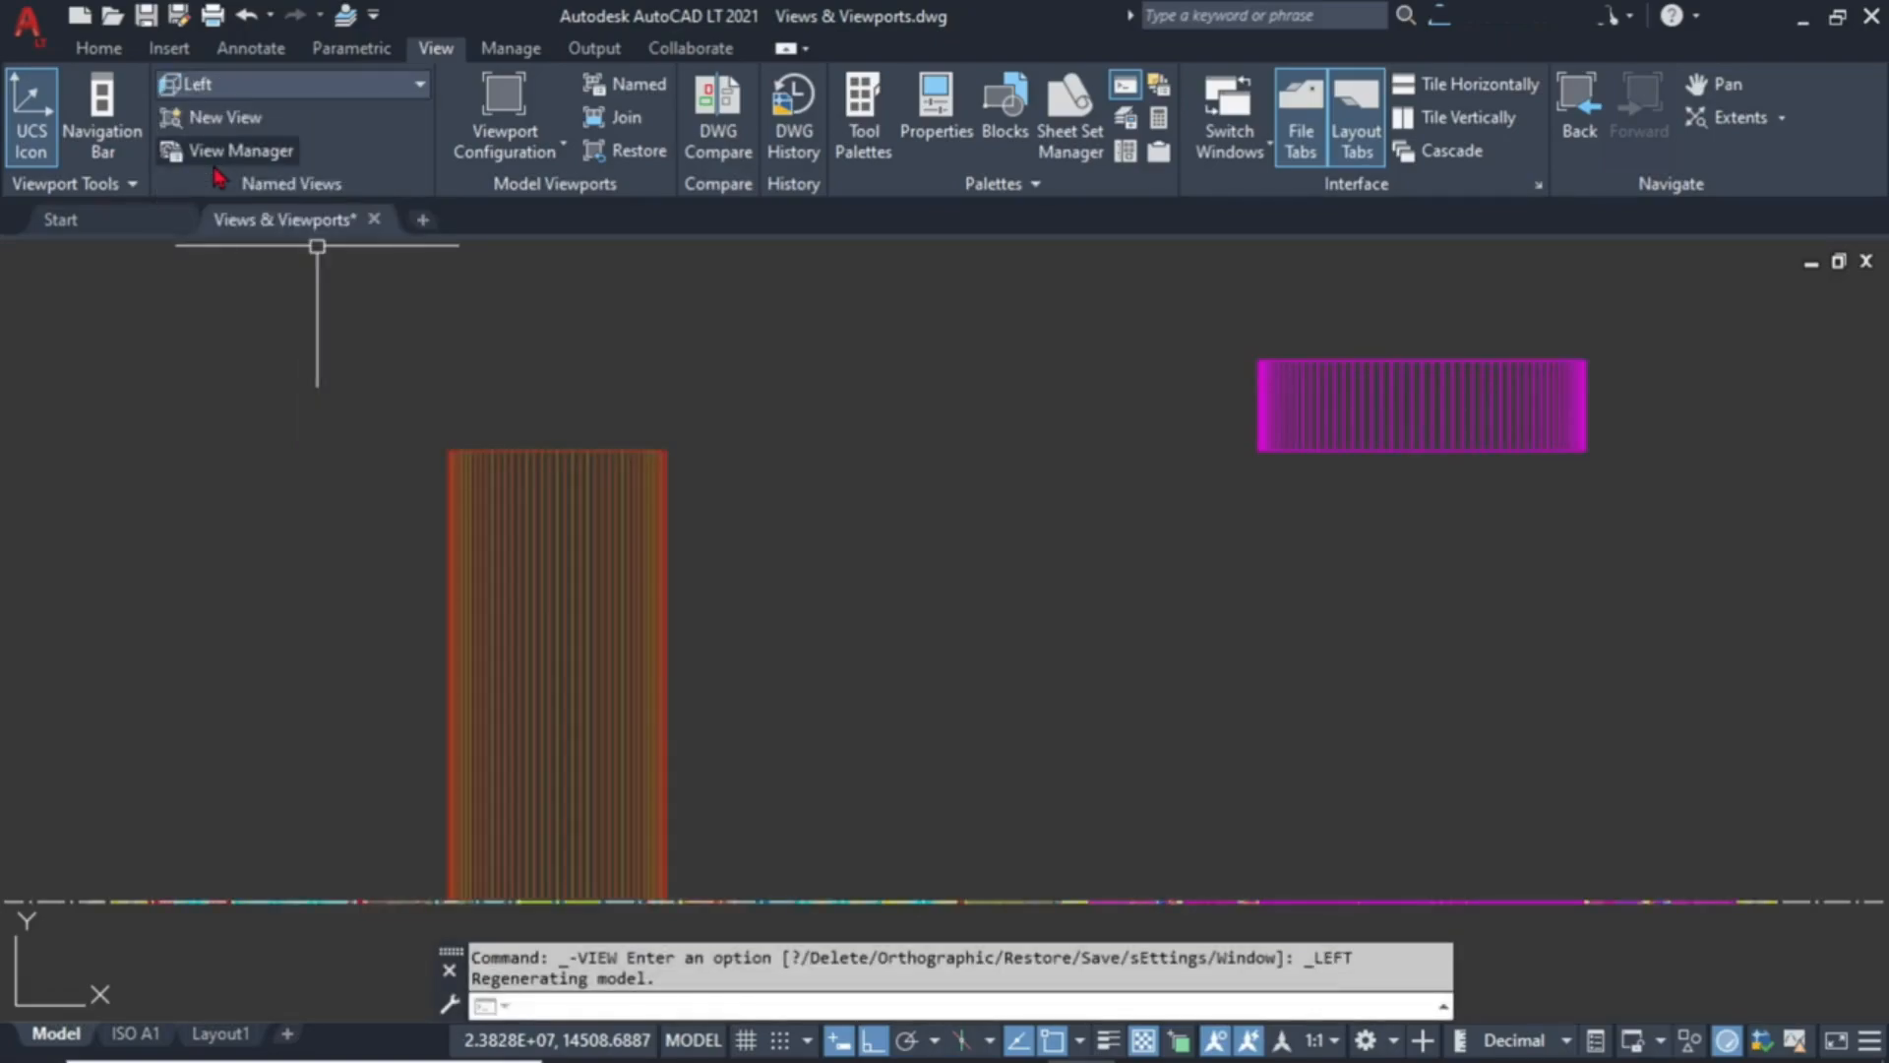
Show the model in the SW Isometric view and return it to the Top view.
left_click(280, 97)
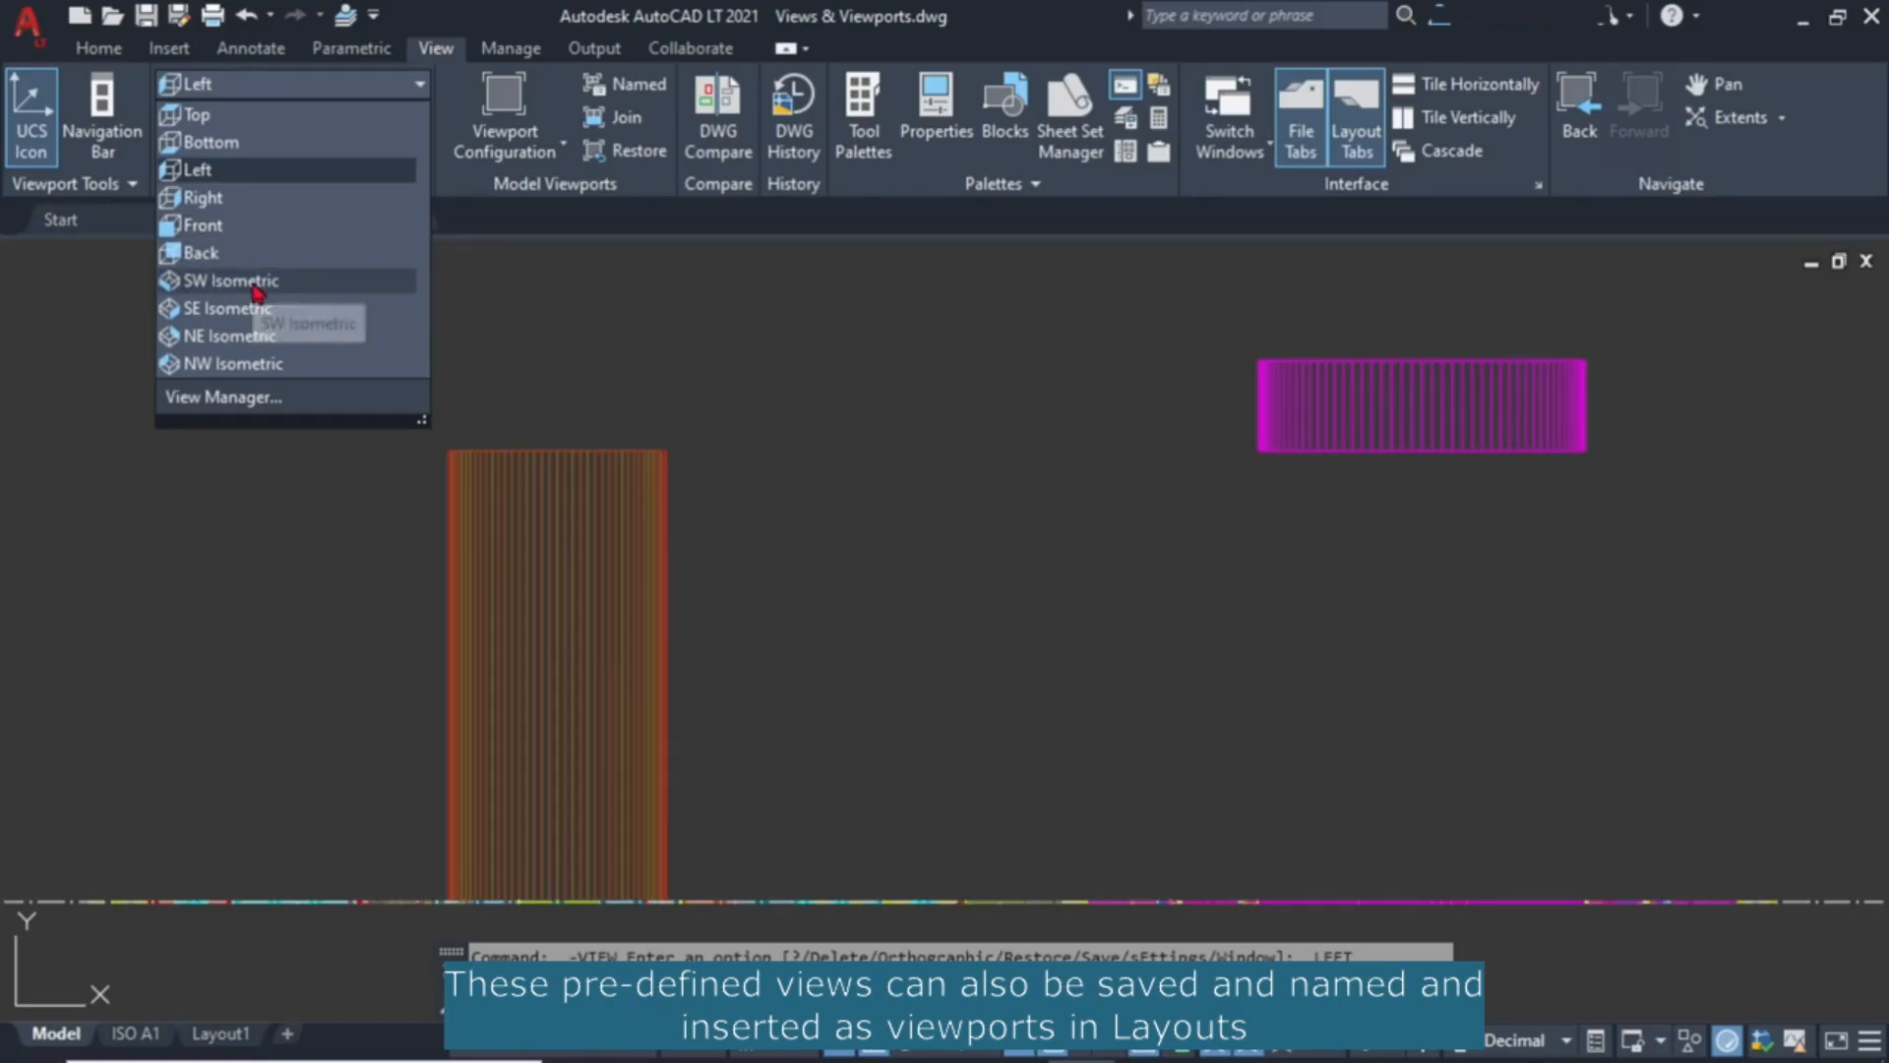
left_click(313, 286)
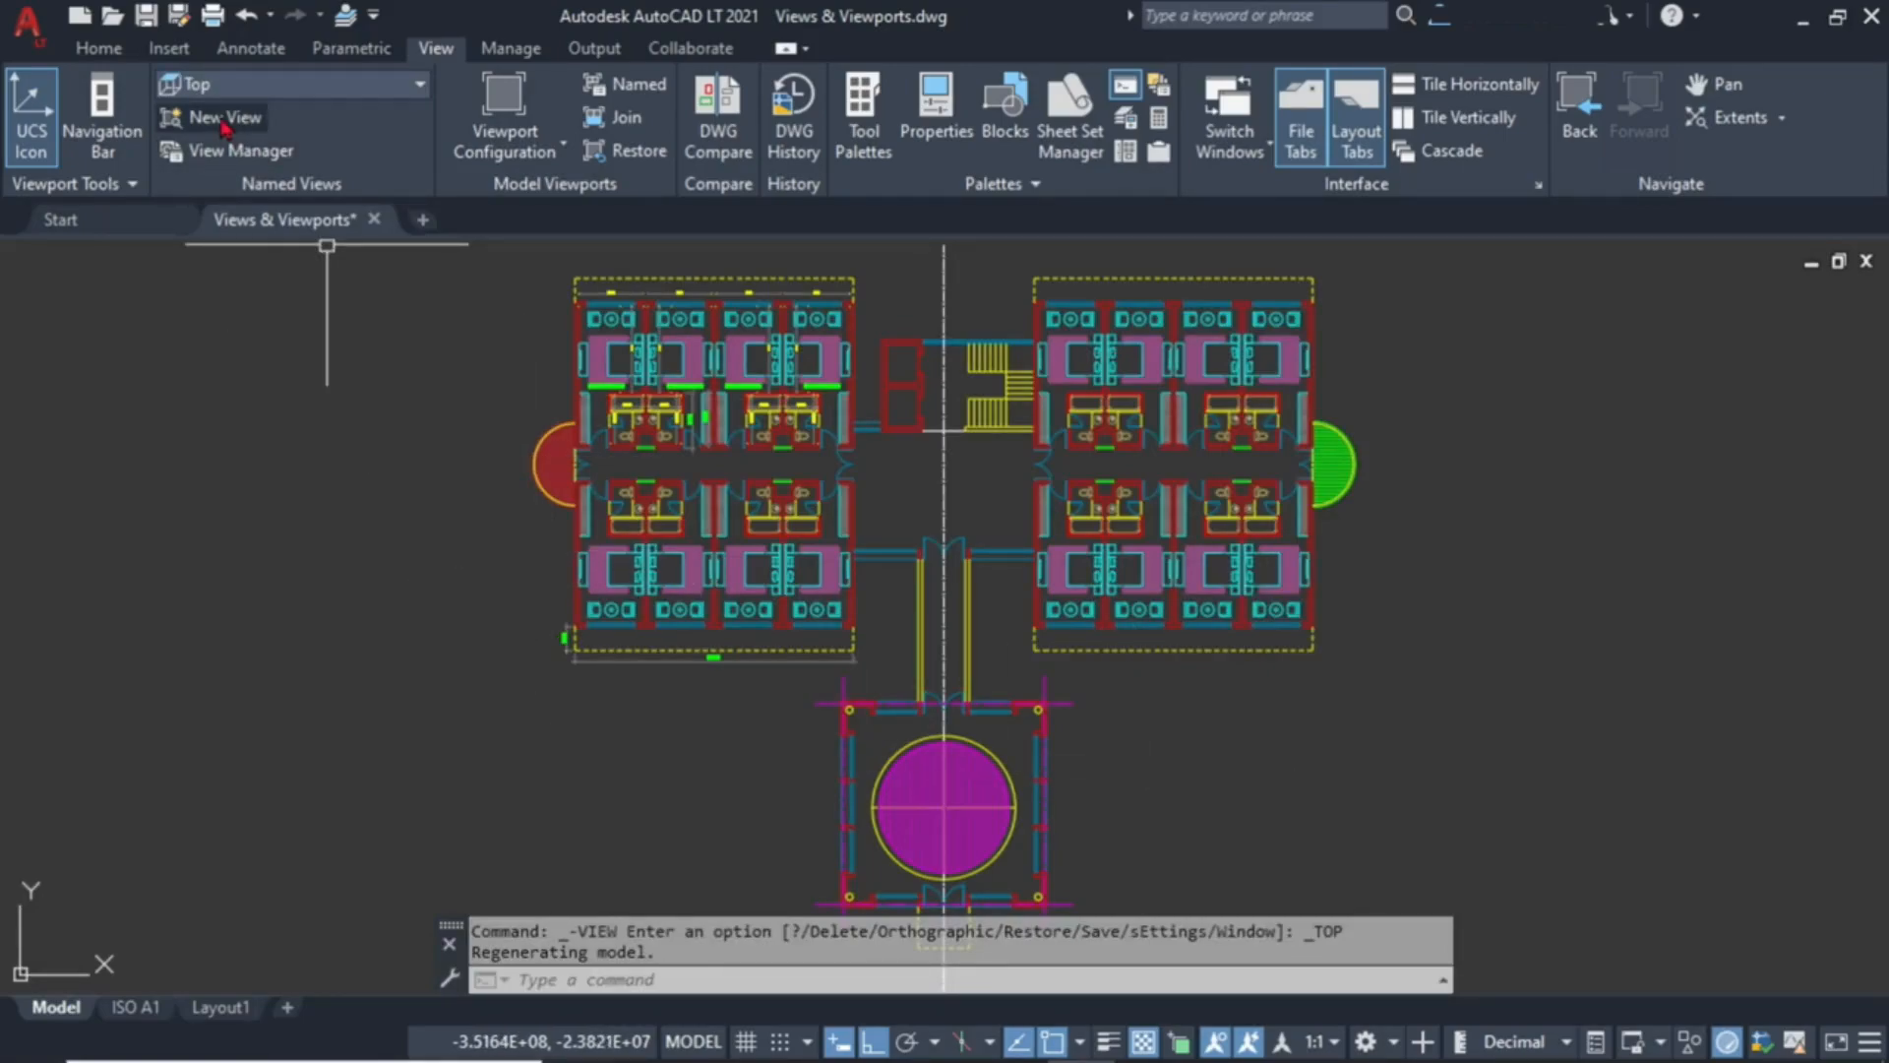
Save the current display as a named view ZE in category MV, with its layer snapshot and the UCS set to None.
left_click(225, 120)
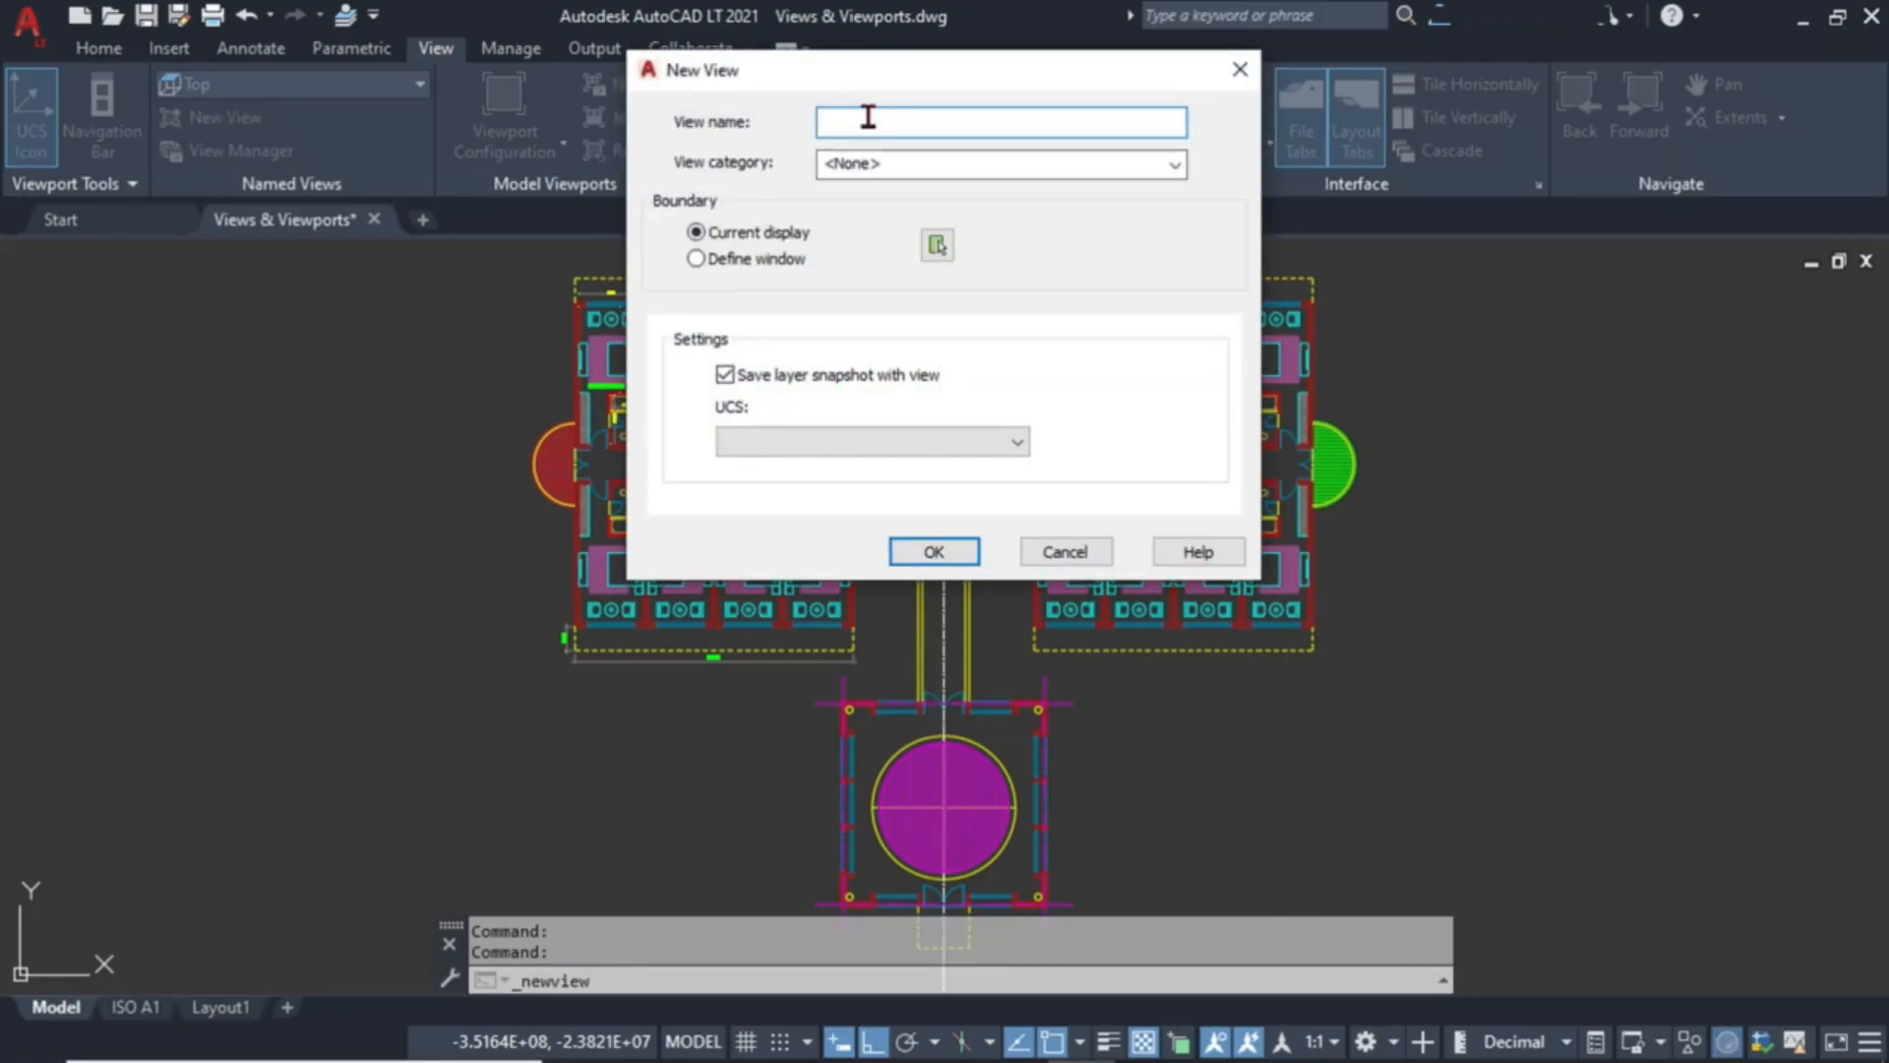
type("ZE")
left_click(1021, 162)
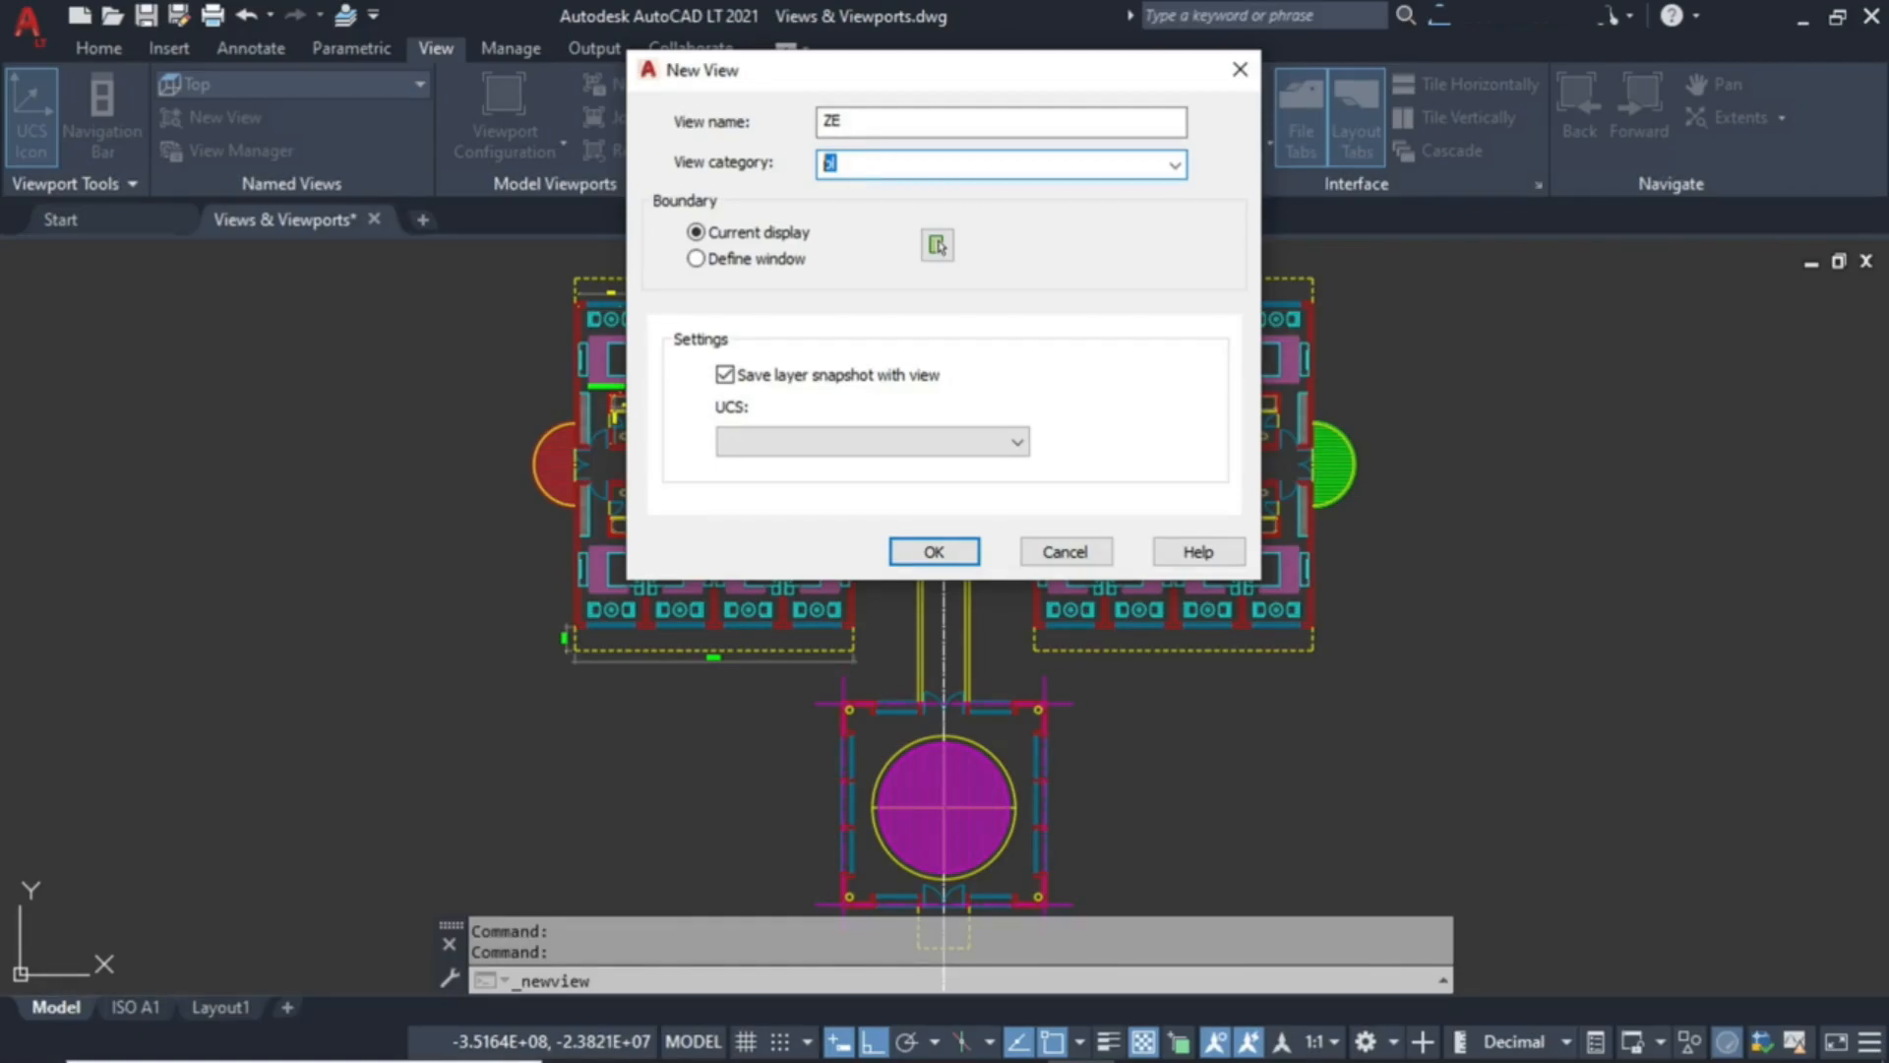
type("MV1")
left_click(1013, 443)
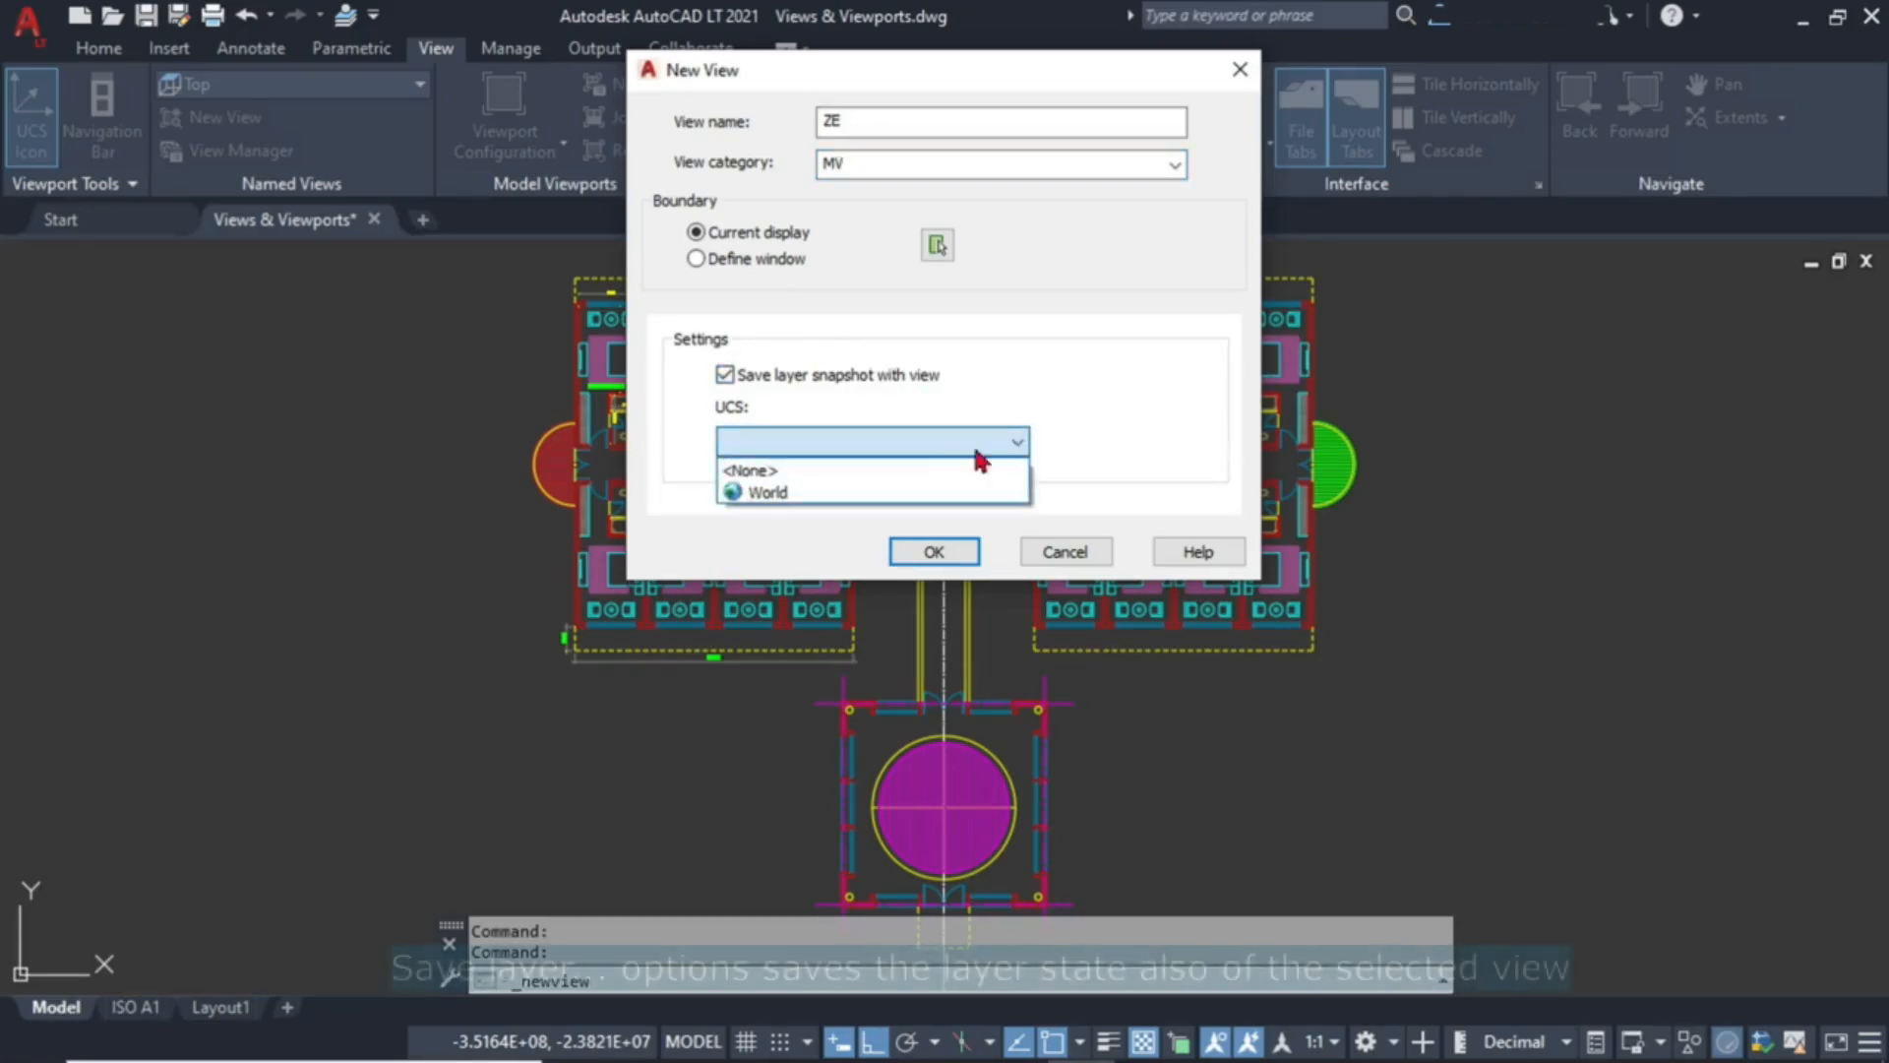
left_click(768, 492)
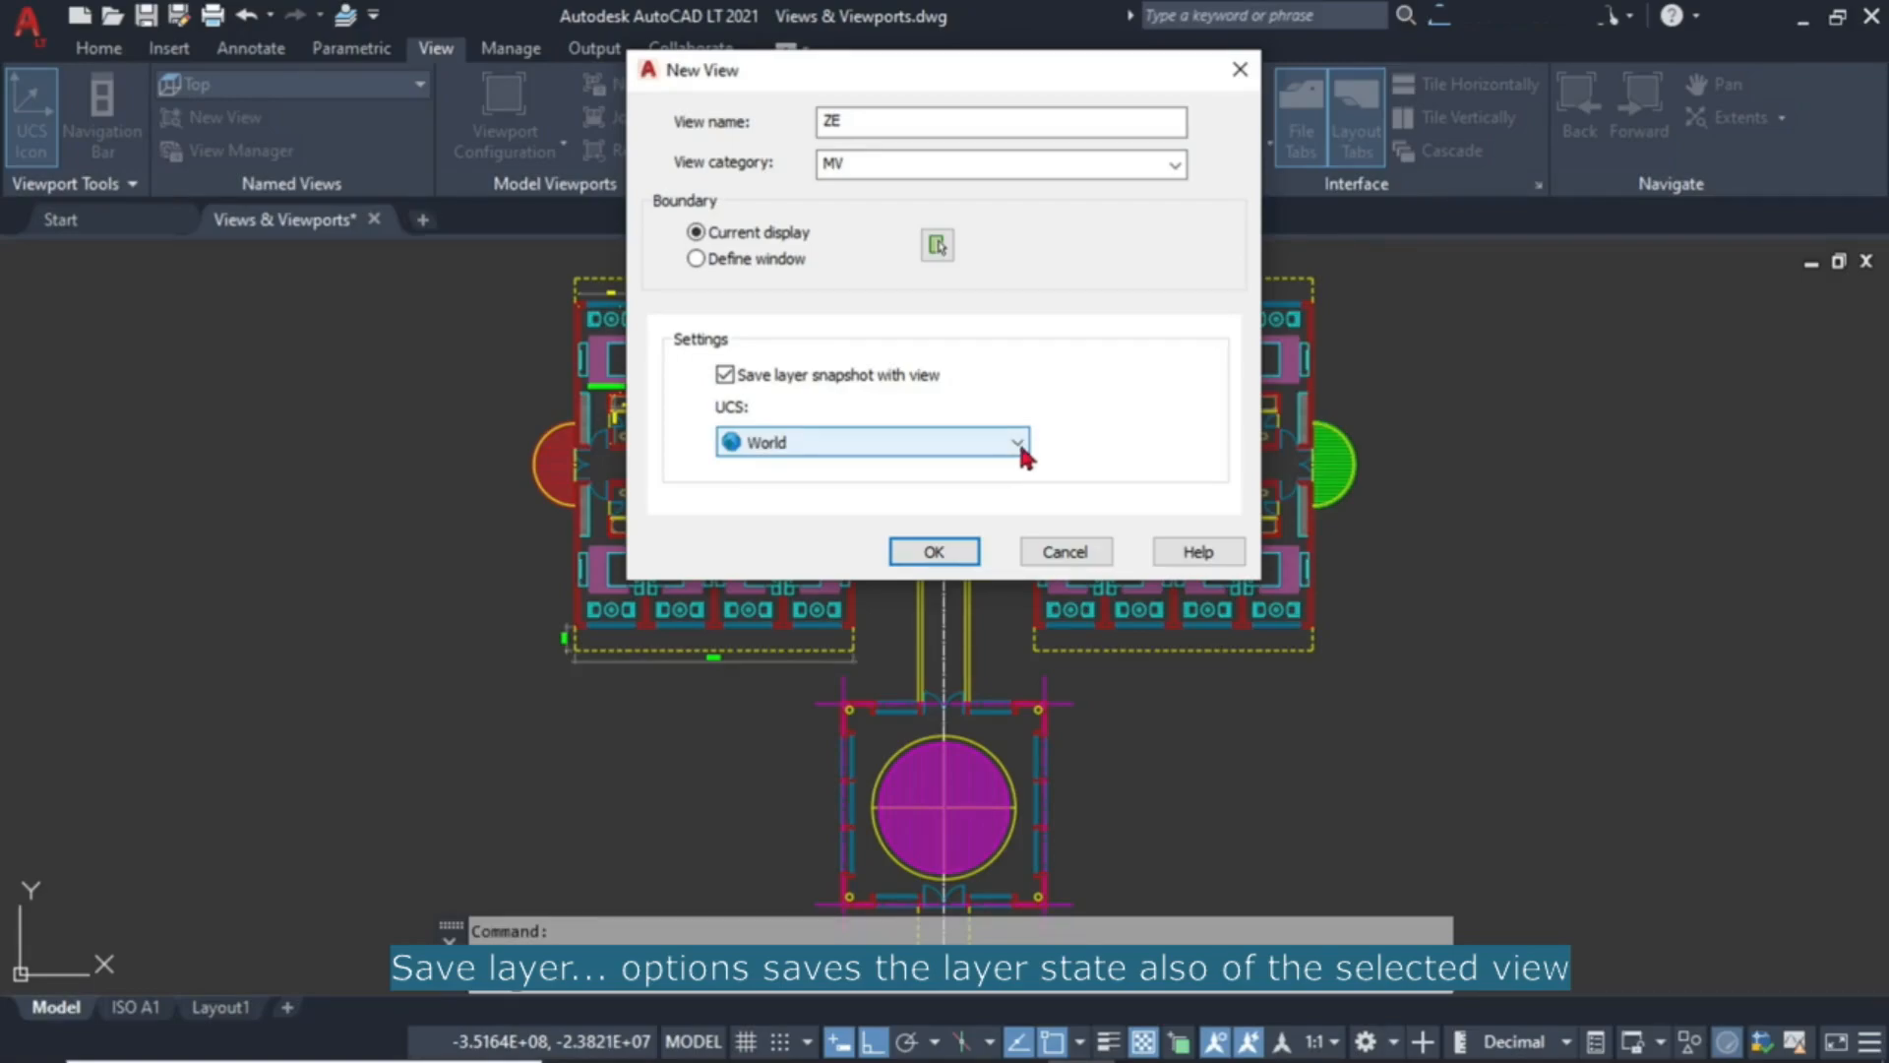
left_click(1019, 445)
left_click(921, 467)
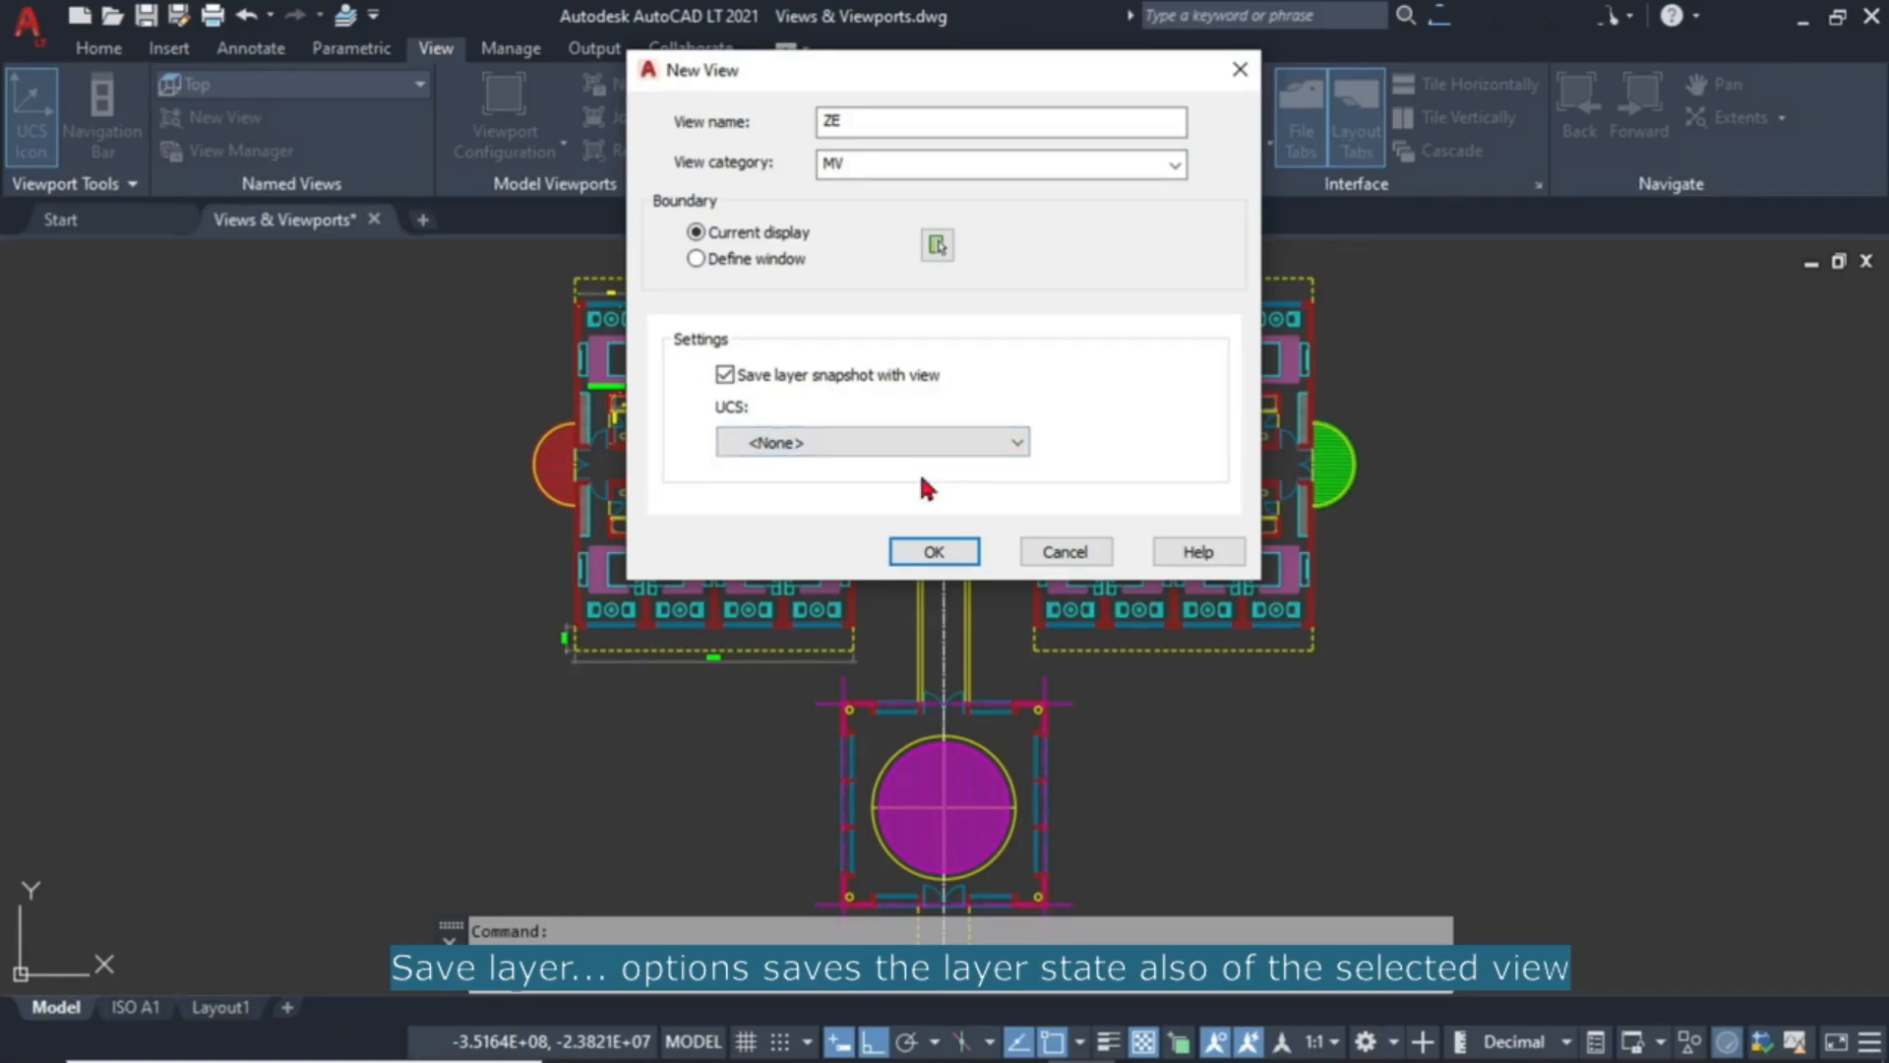
left_click(935, 552)
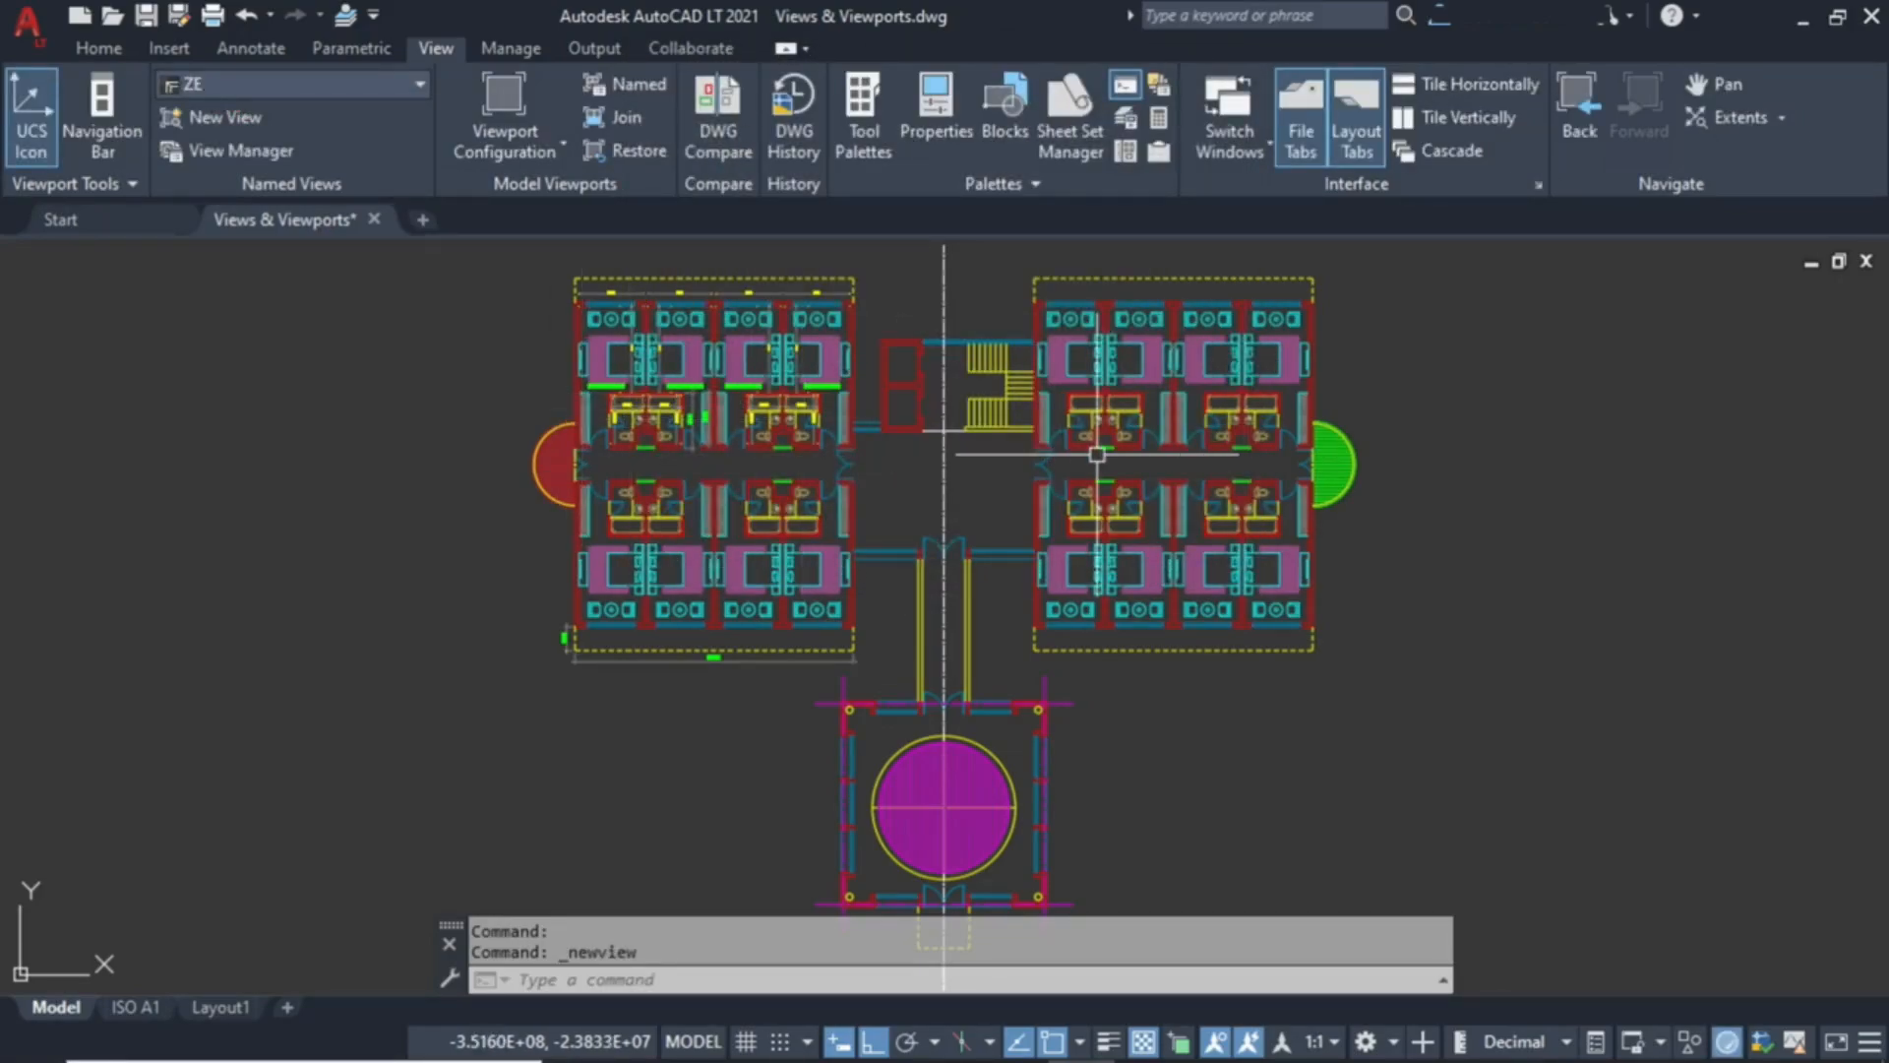
Zoom in on the guest bathrooms of the right-hand wing, then restore the saved view ZE.
middle_click_drag(1092, 455, 607, 453)
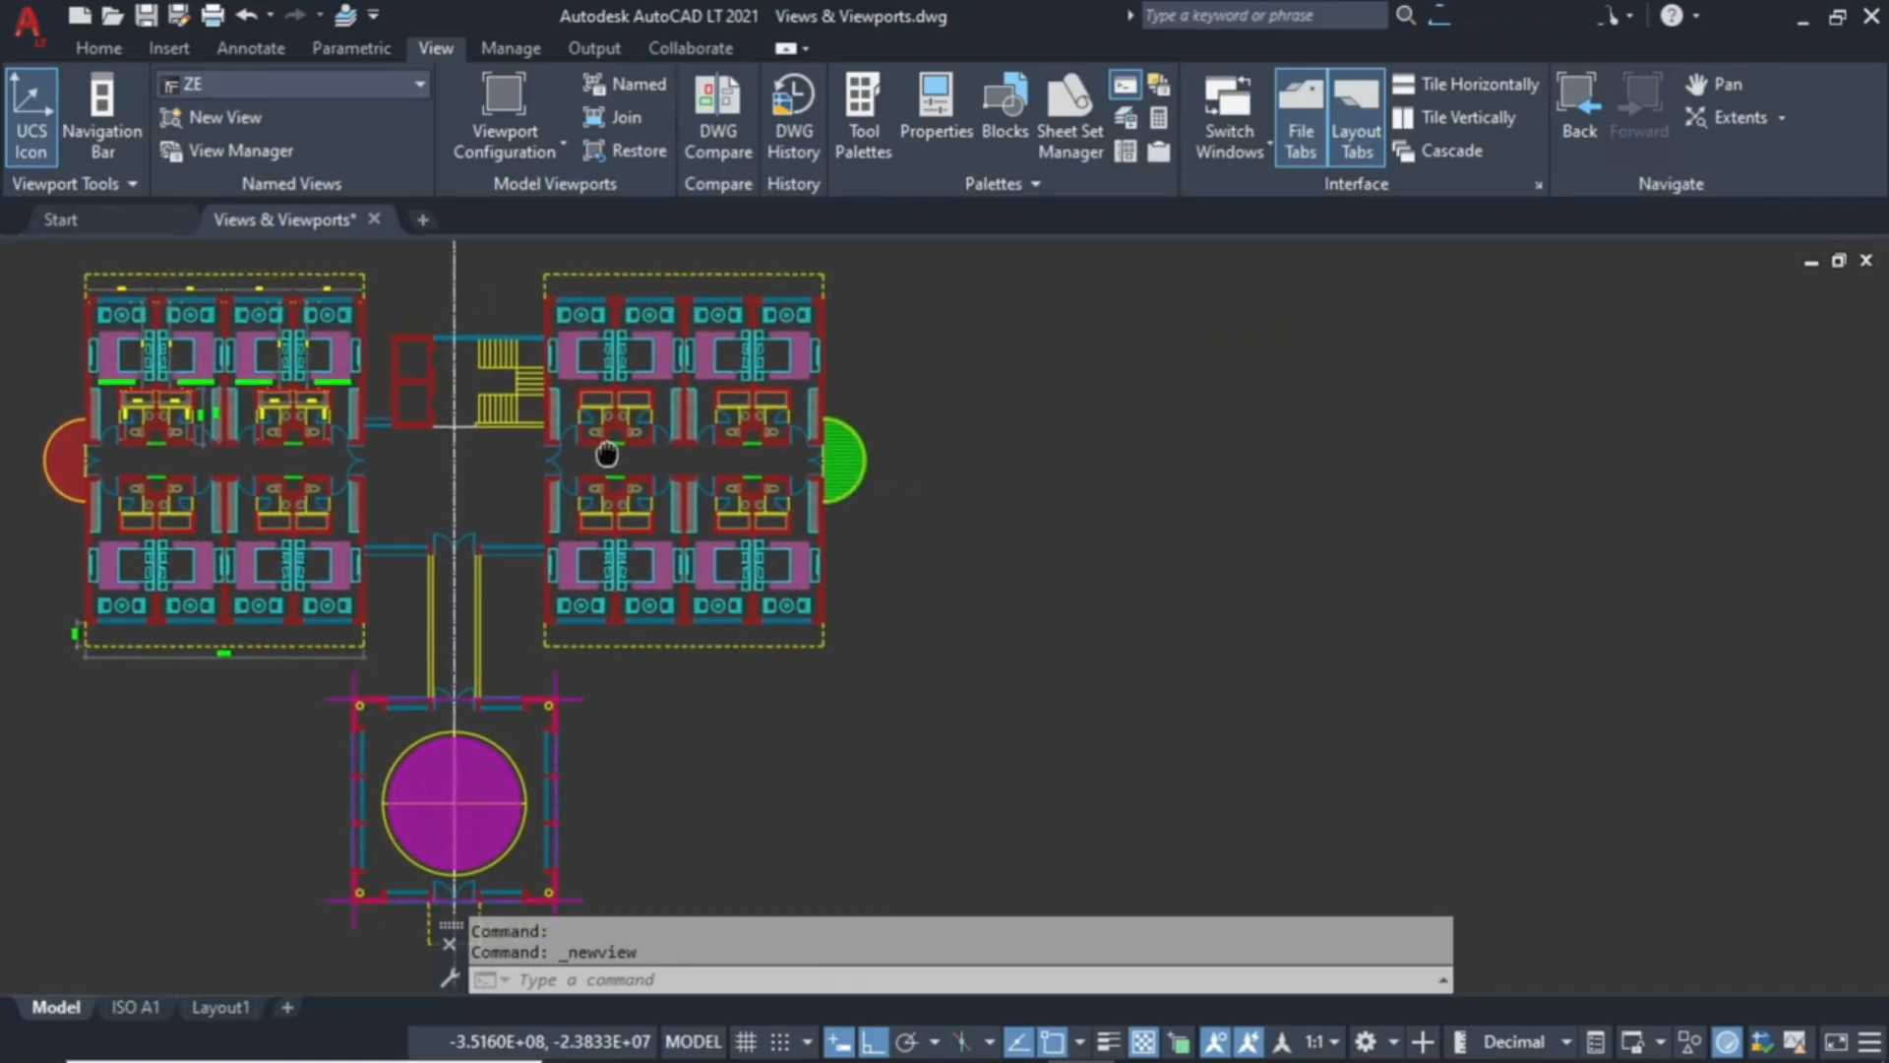
scroll(607, 454, "up", 7)
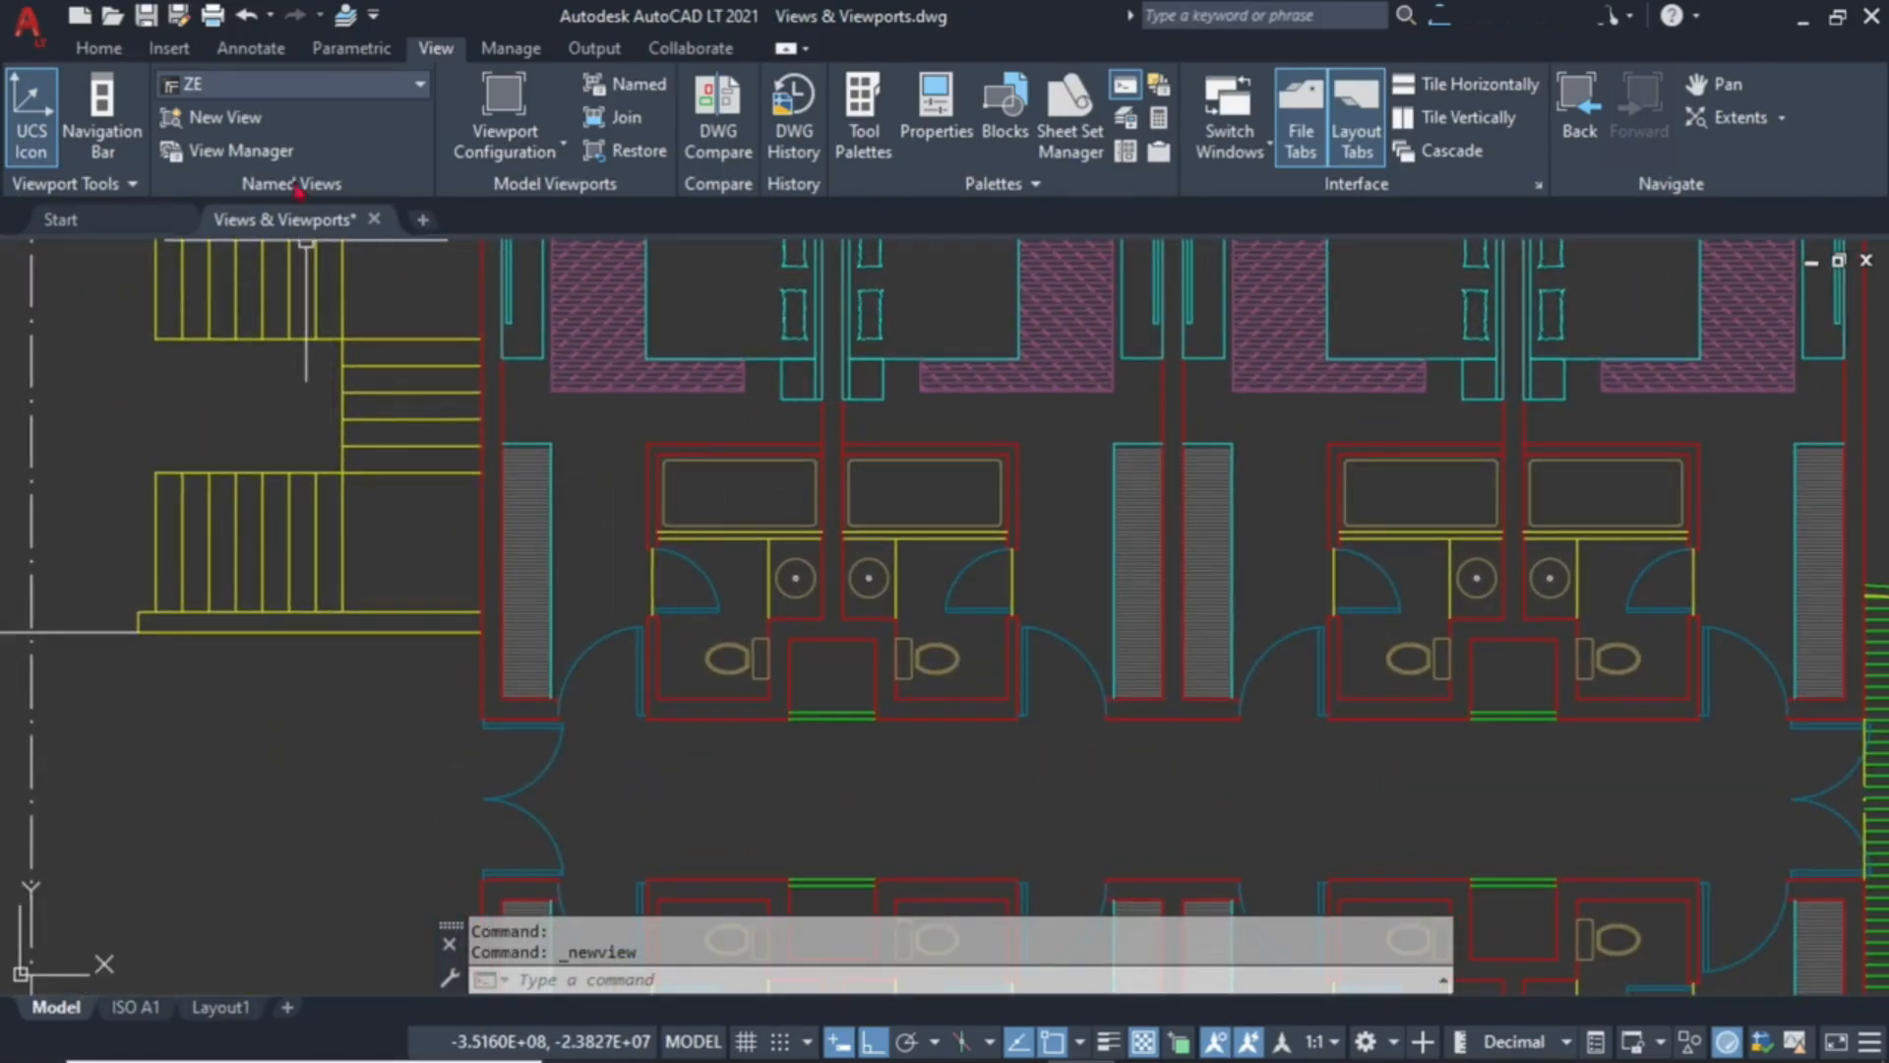
left_click(315, 88)
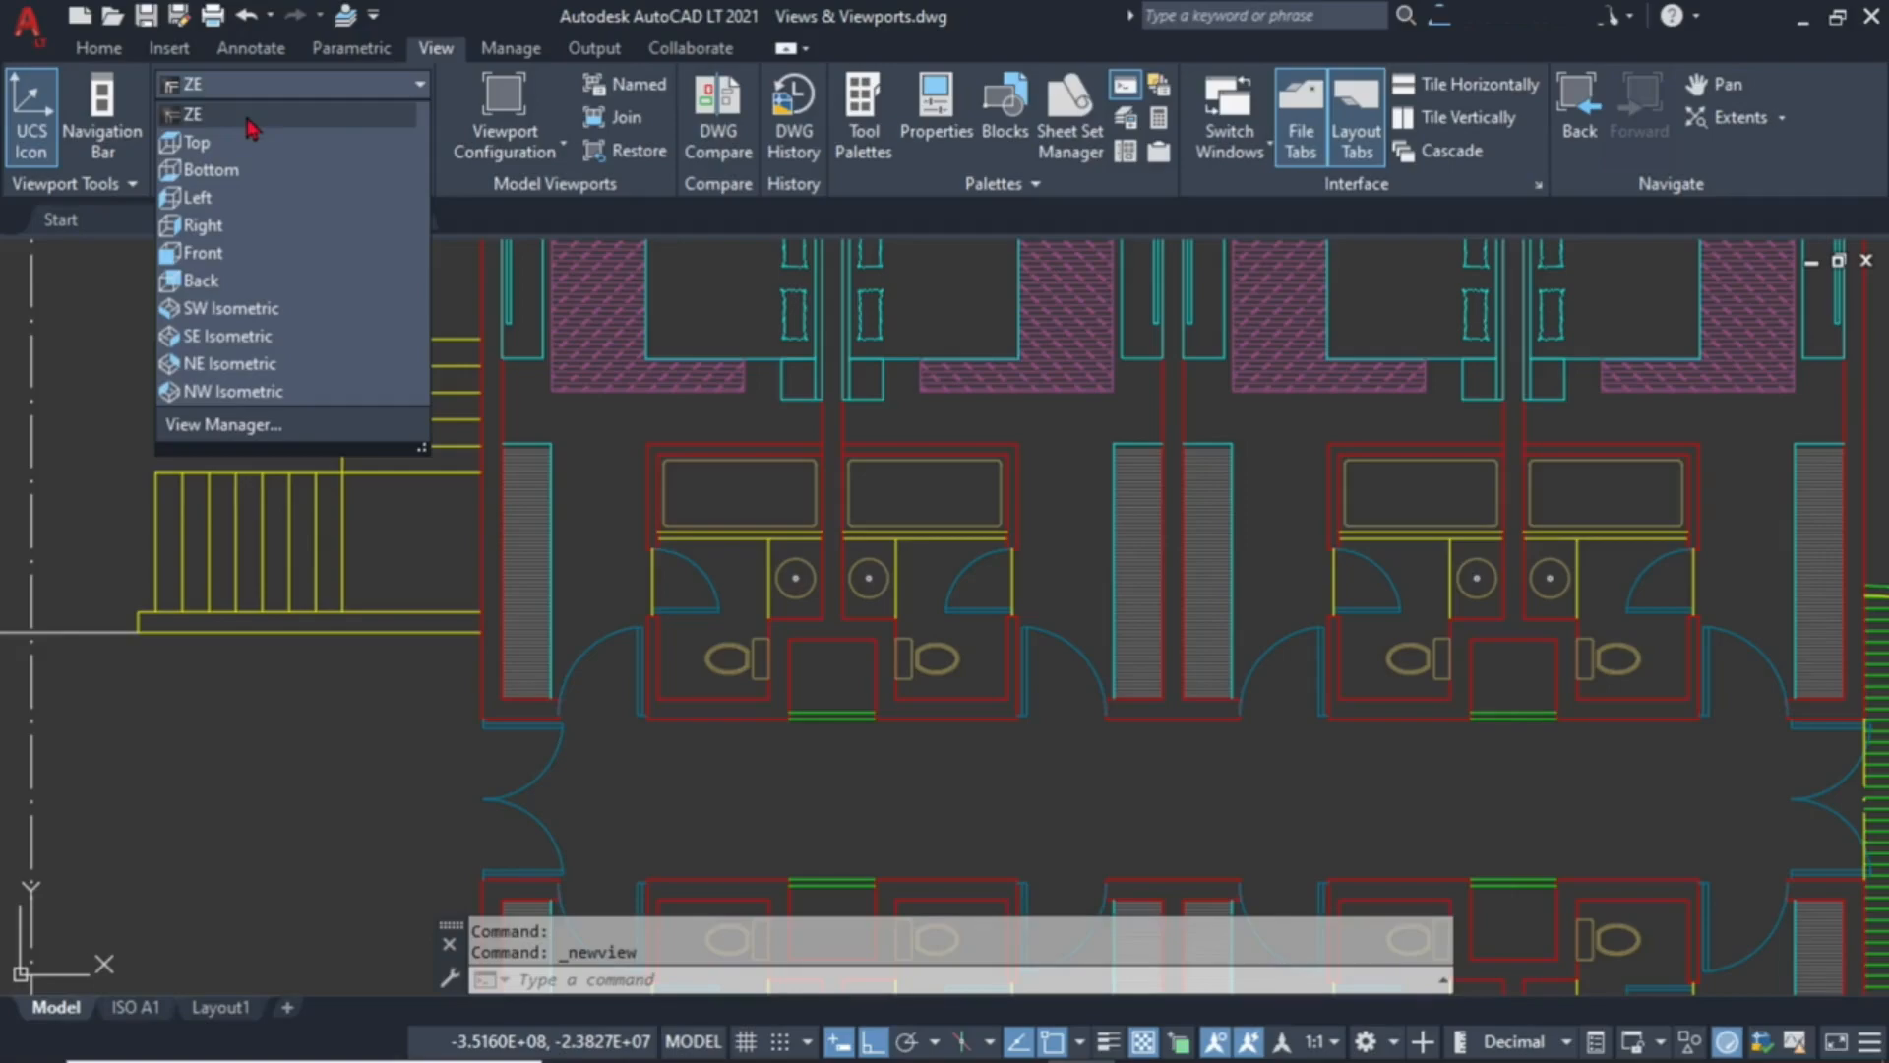
left_click(196, 114)
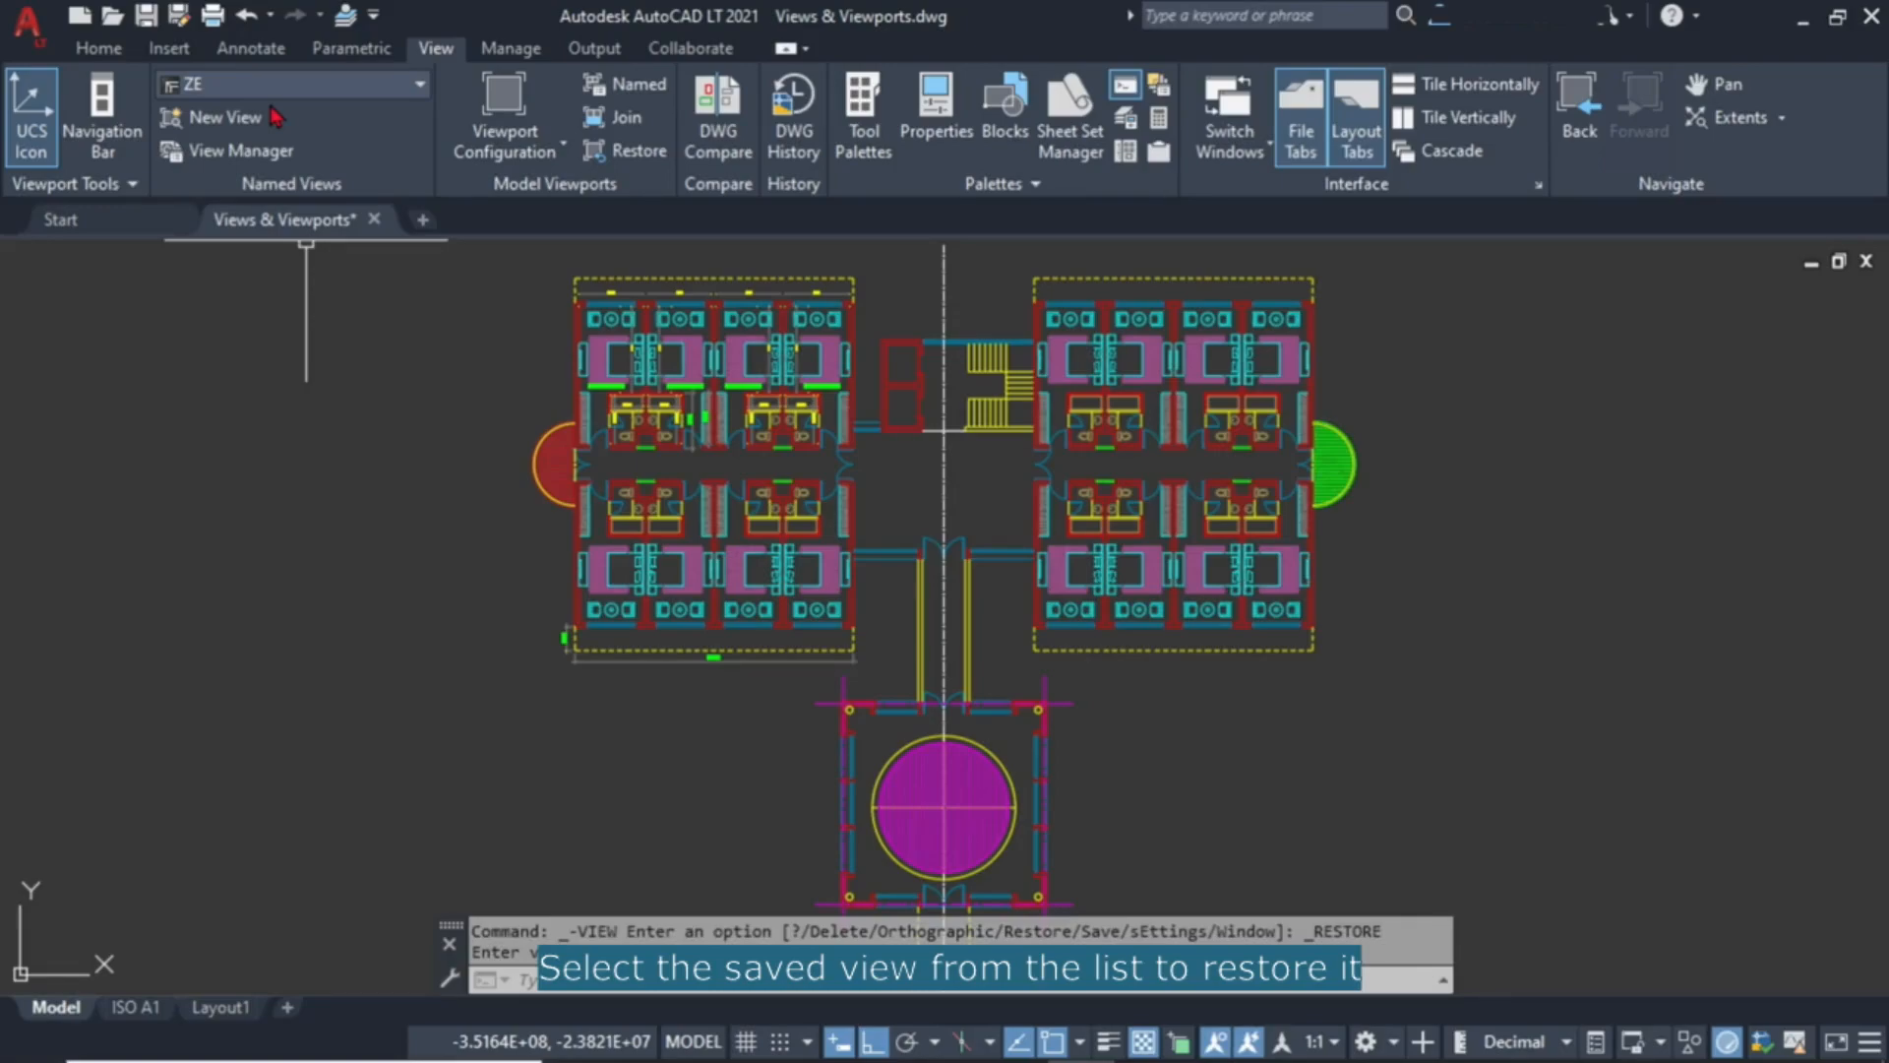
Save a named view LW with a window boundary around the left-hand guest room wing, and restore it.
left_click(274, 117)
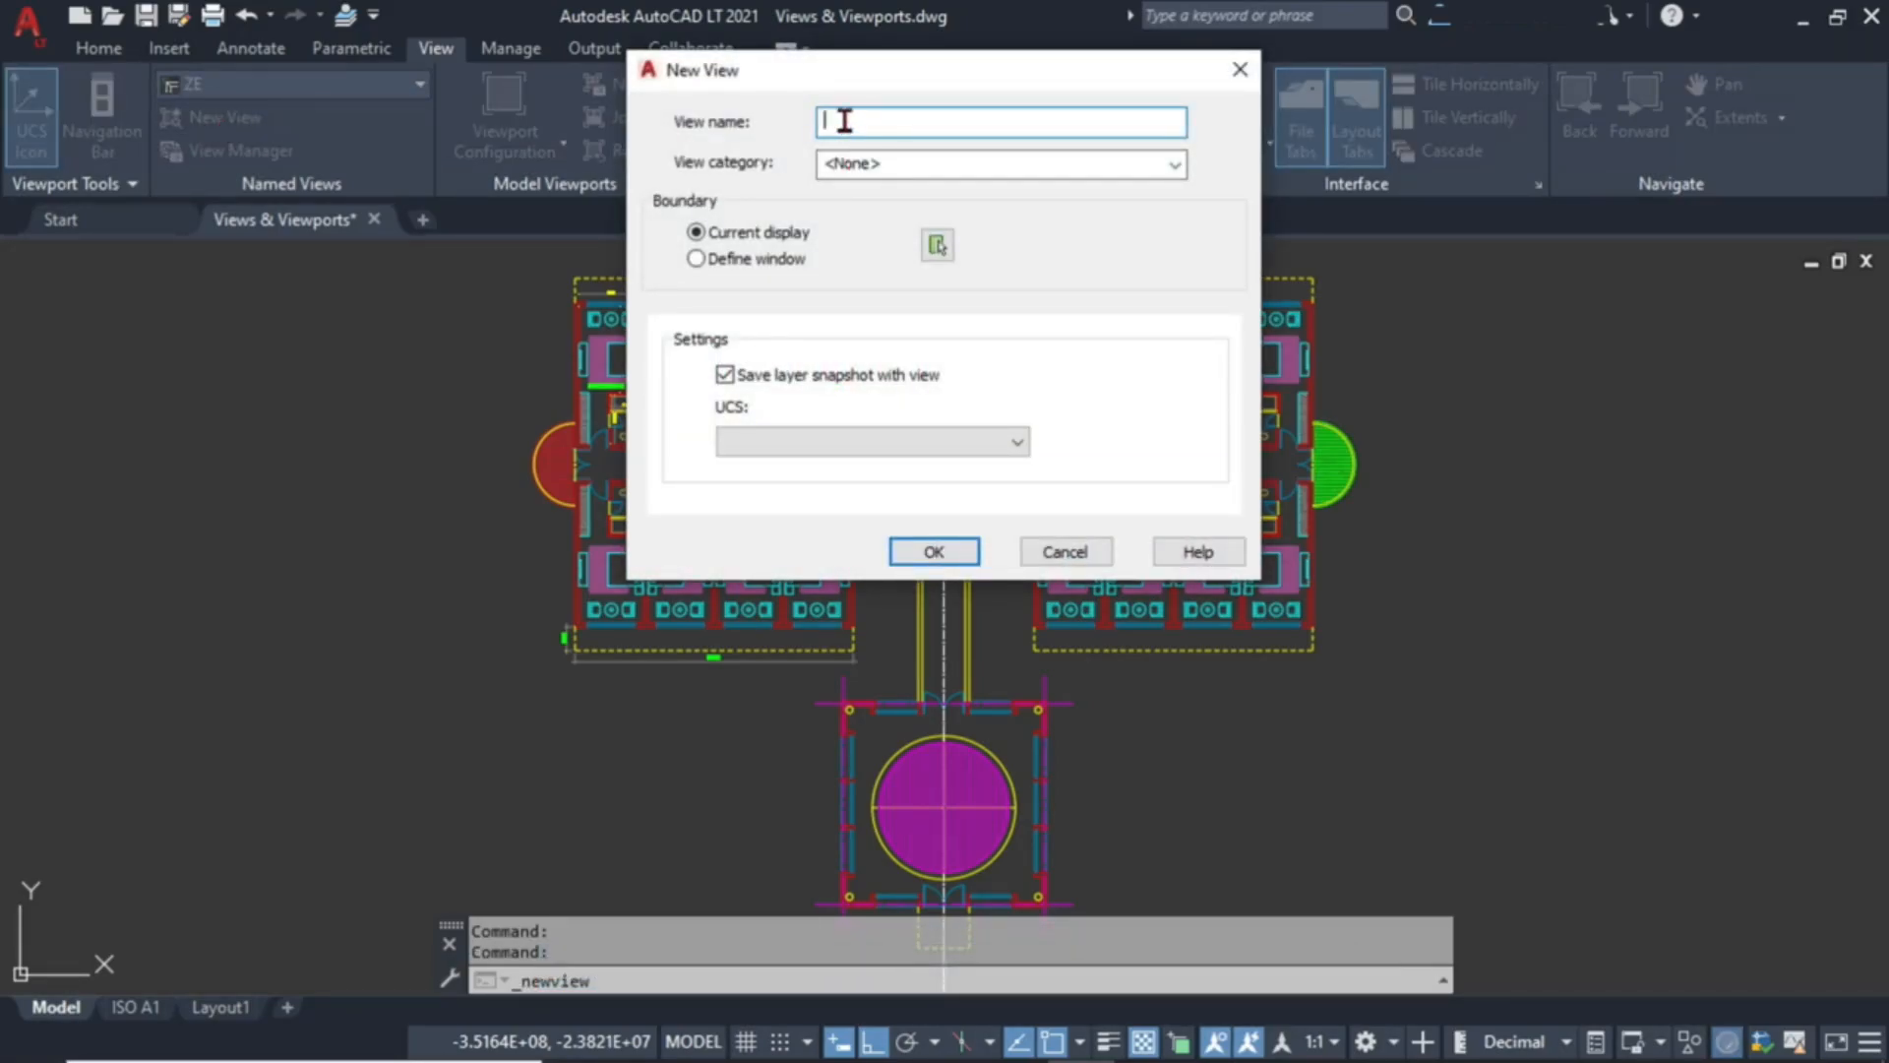
type("LW")
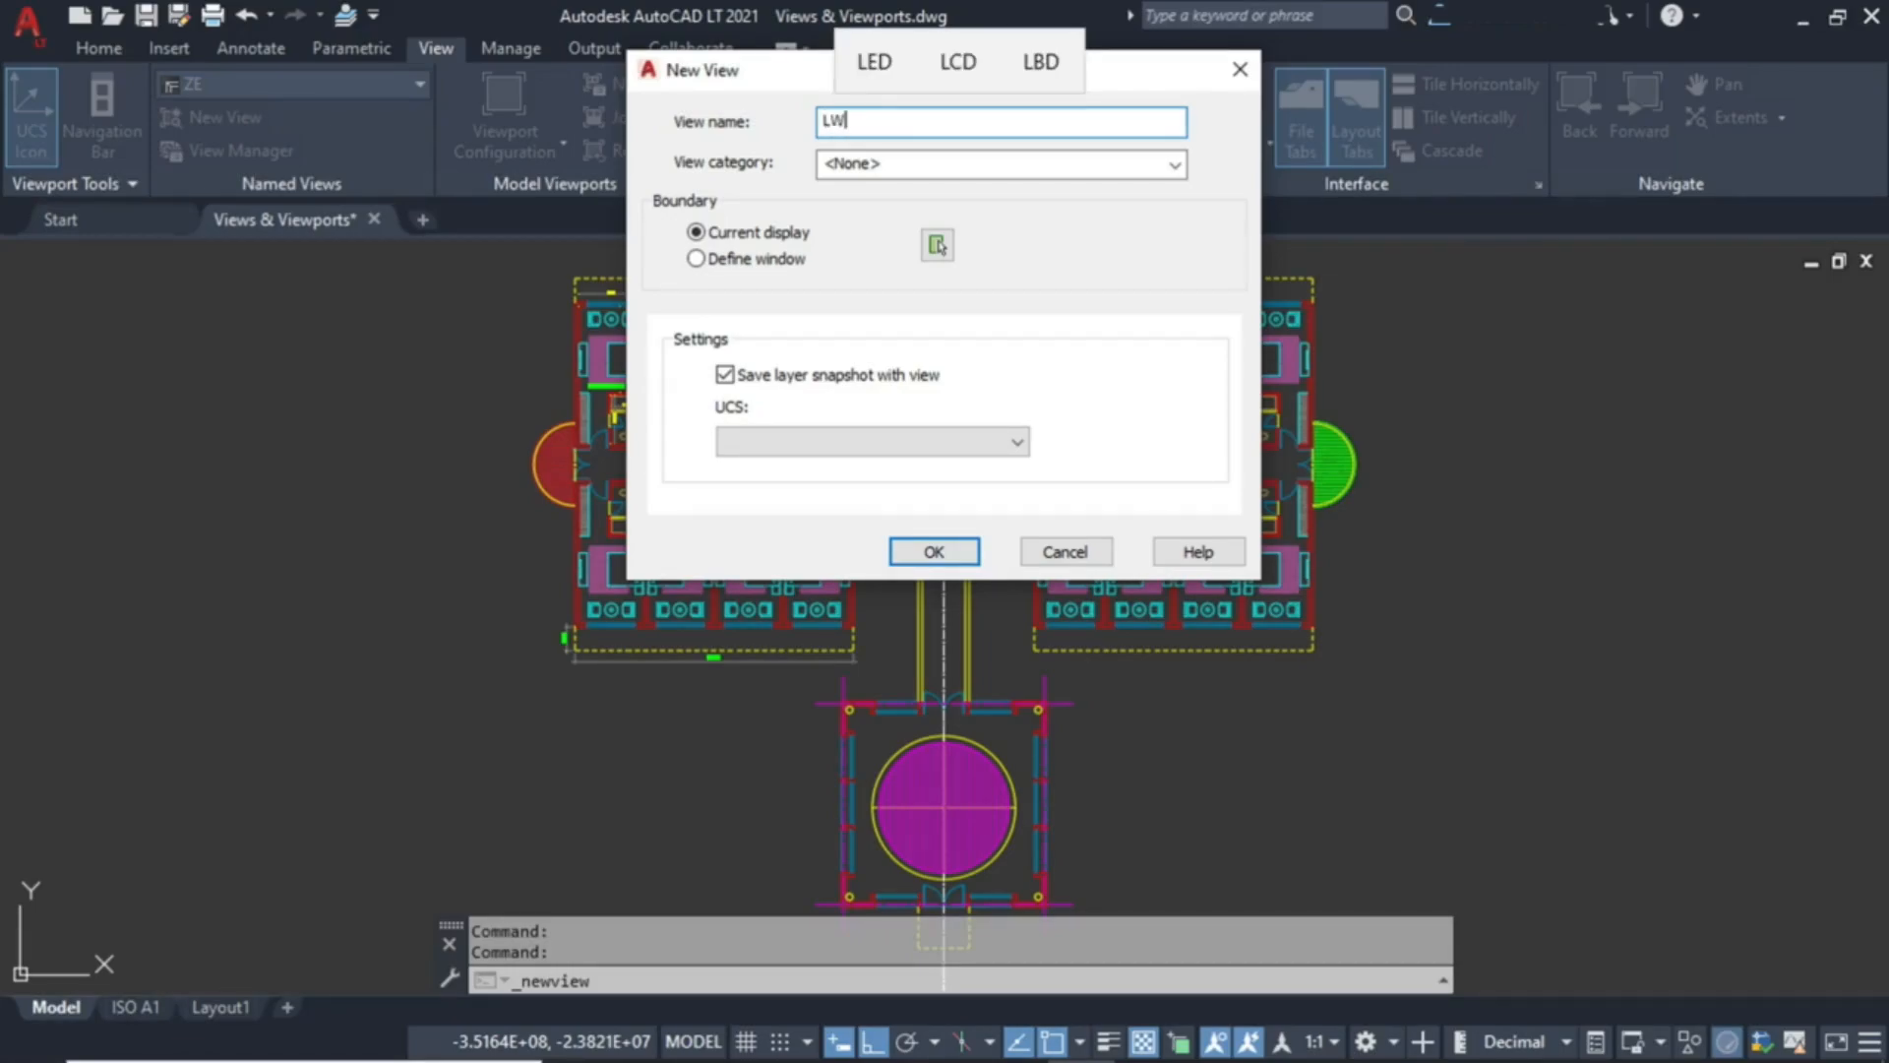
left_click(698, 259)
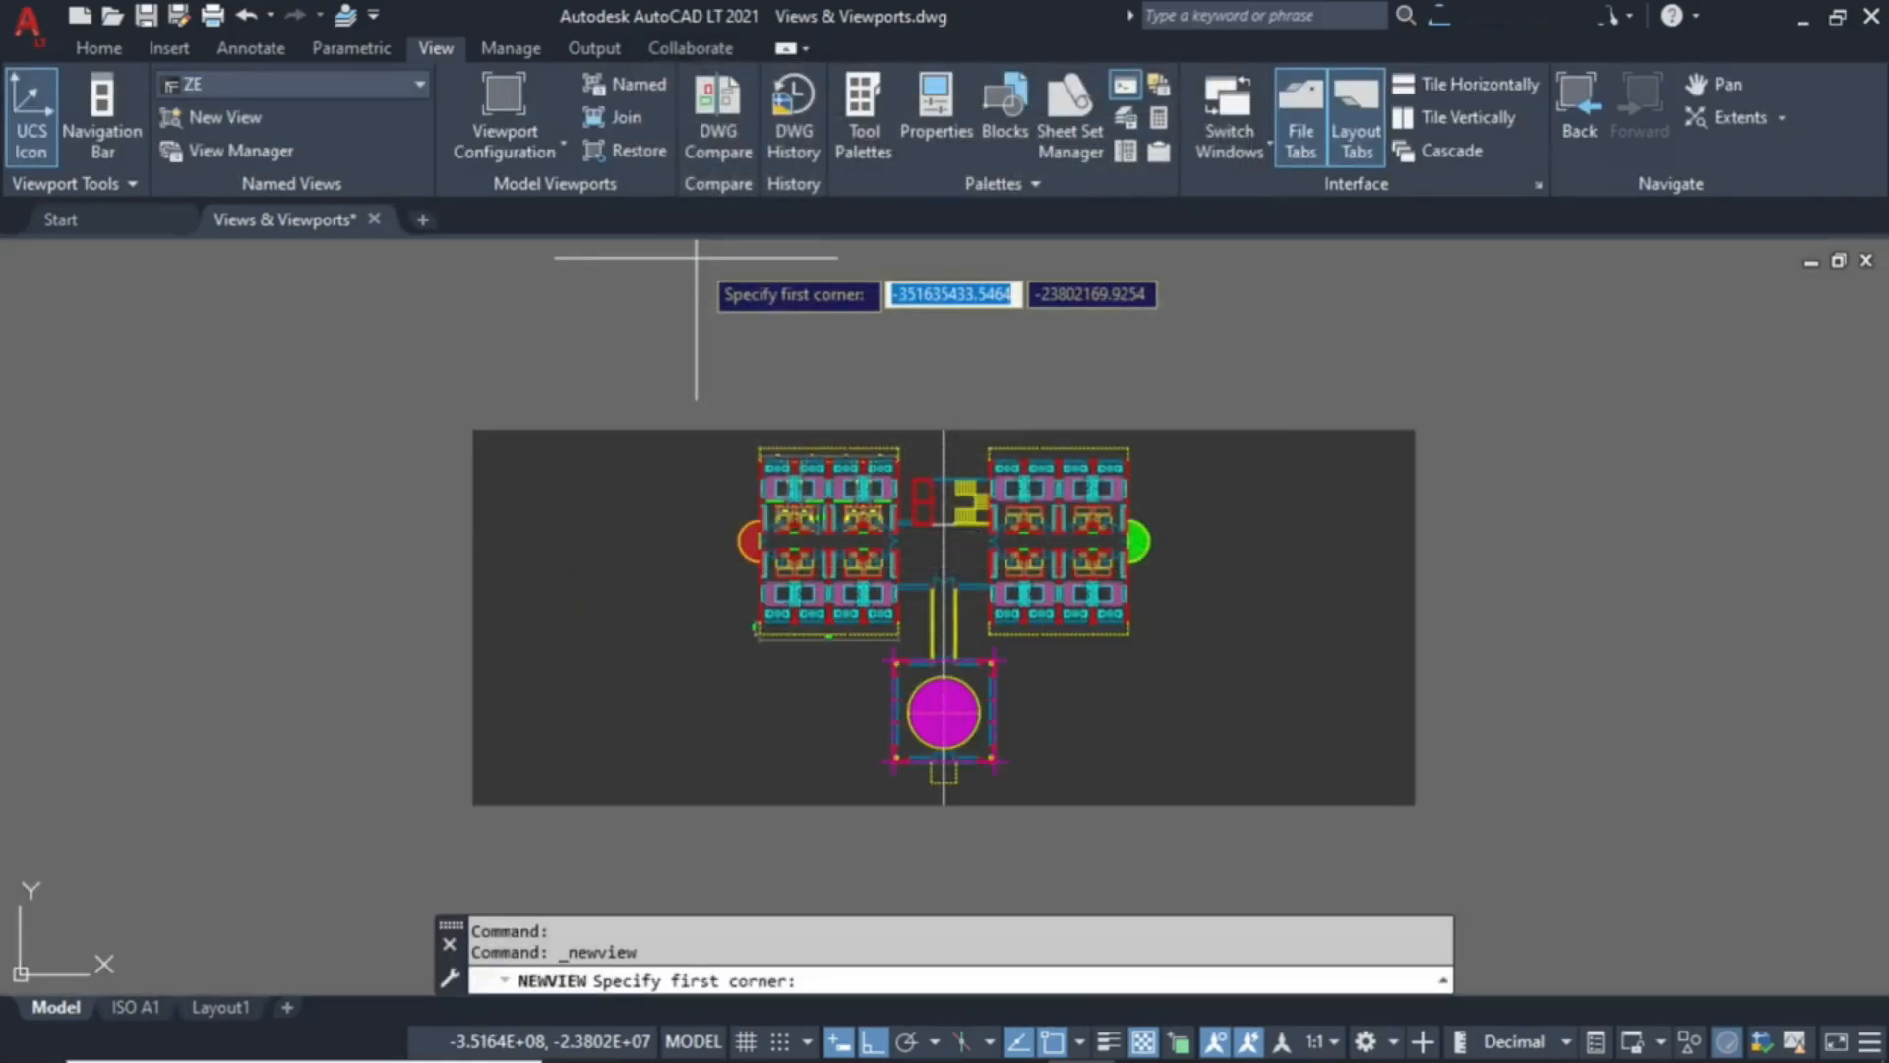
scroll(943, 360, "up", 4)
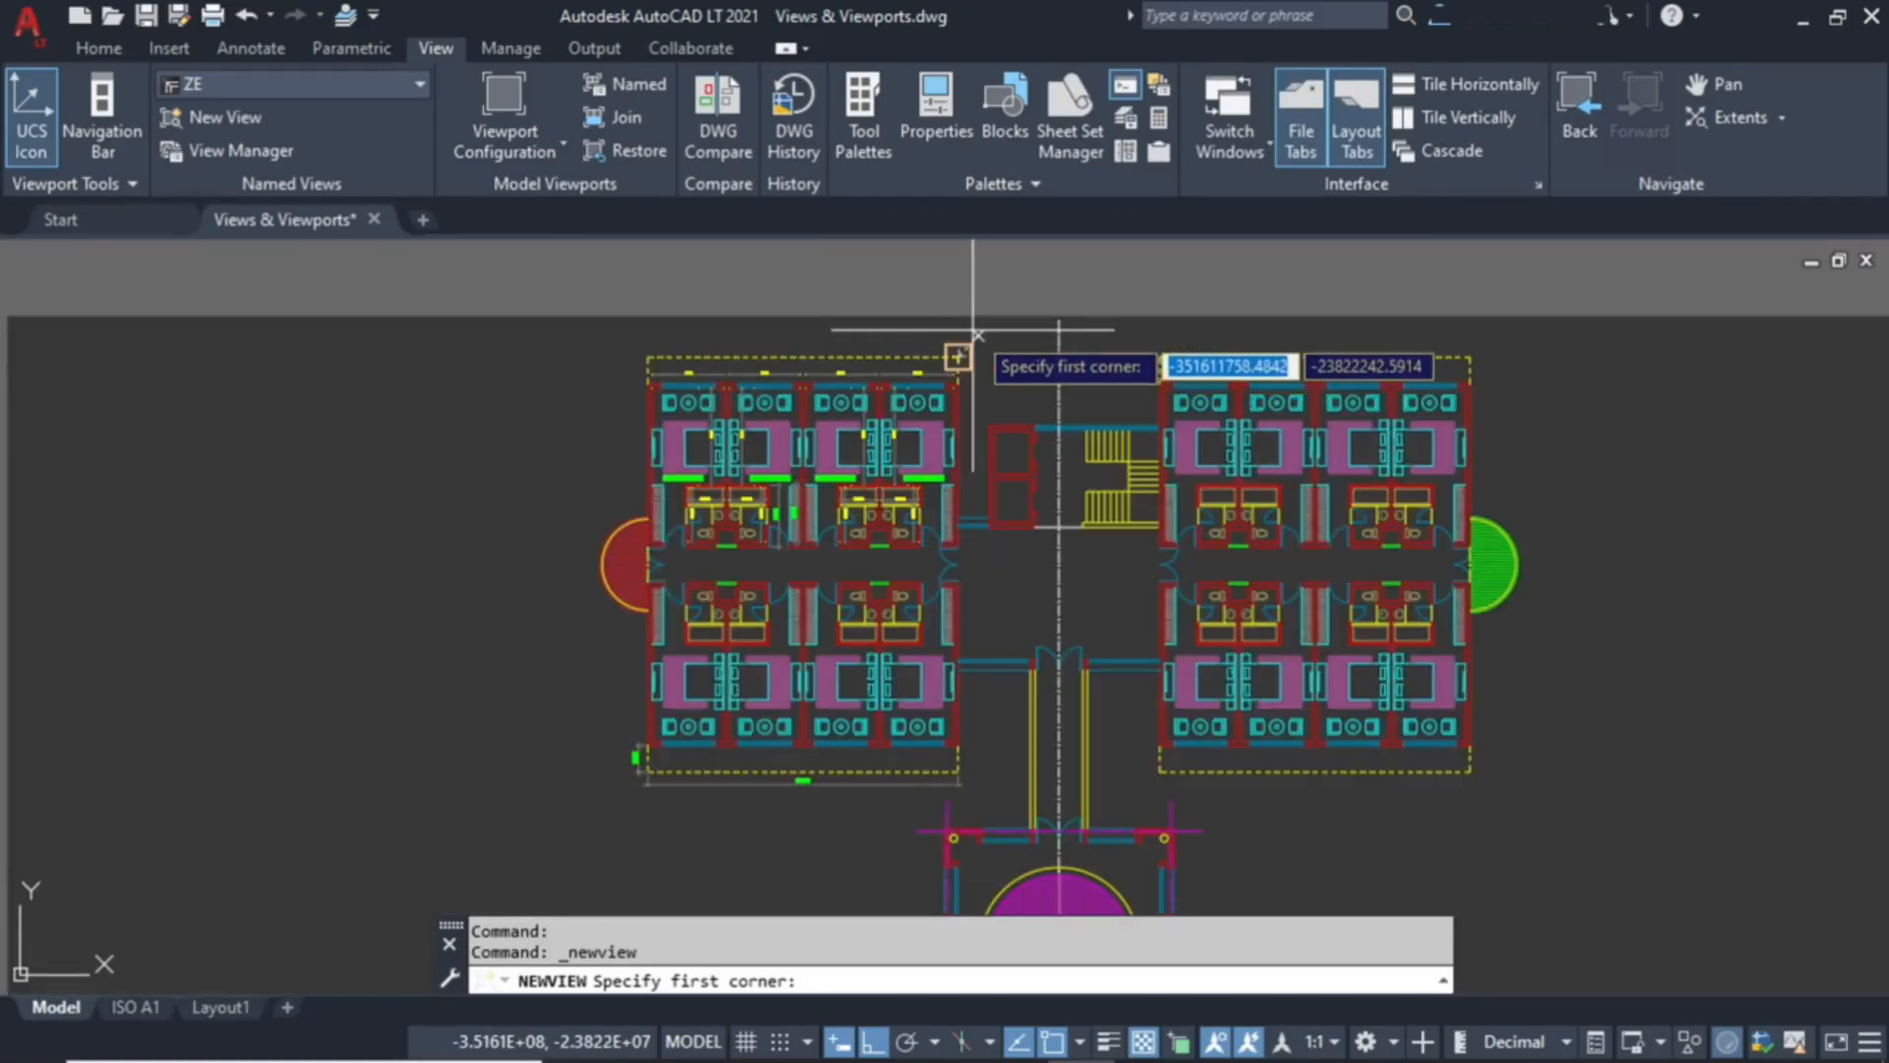
left_click(982, 330)
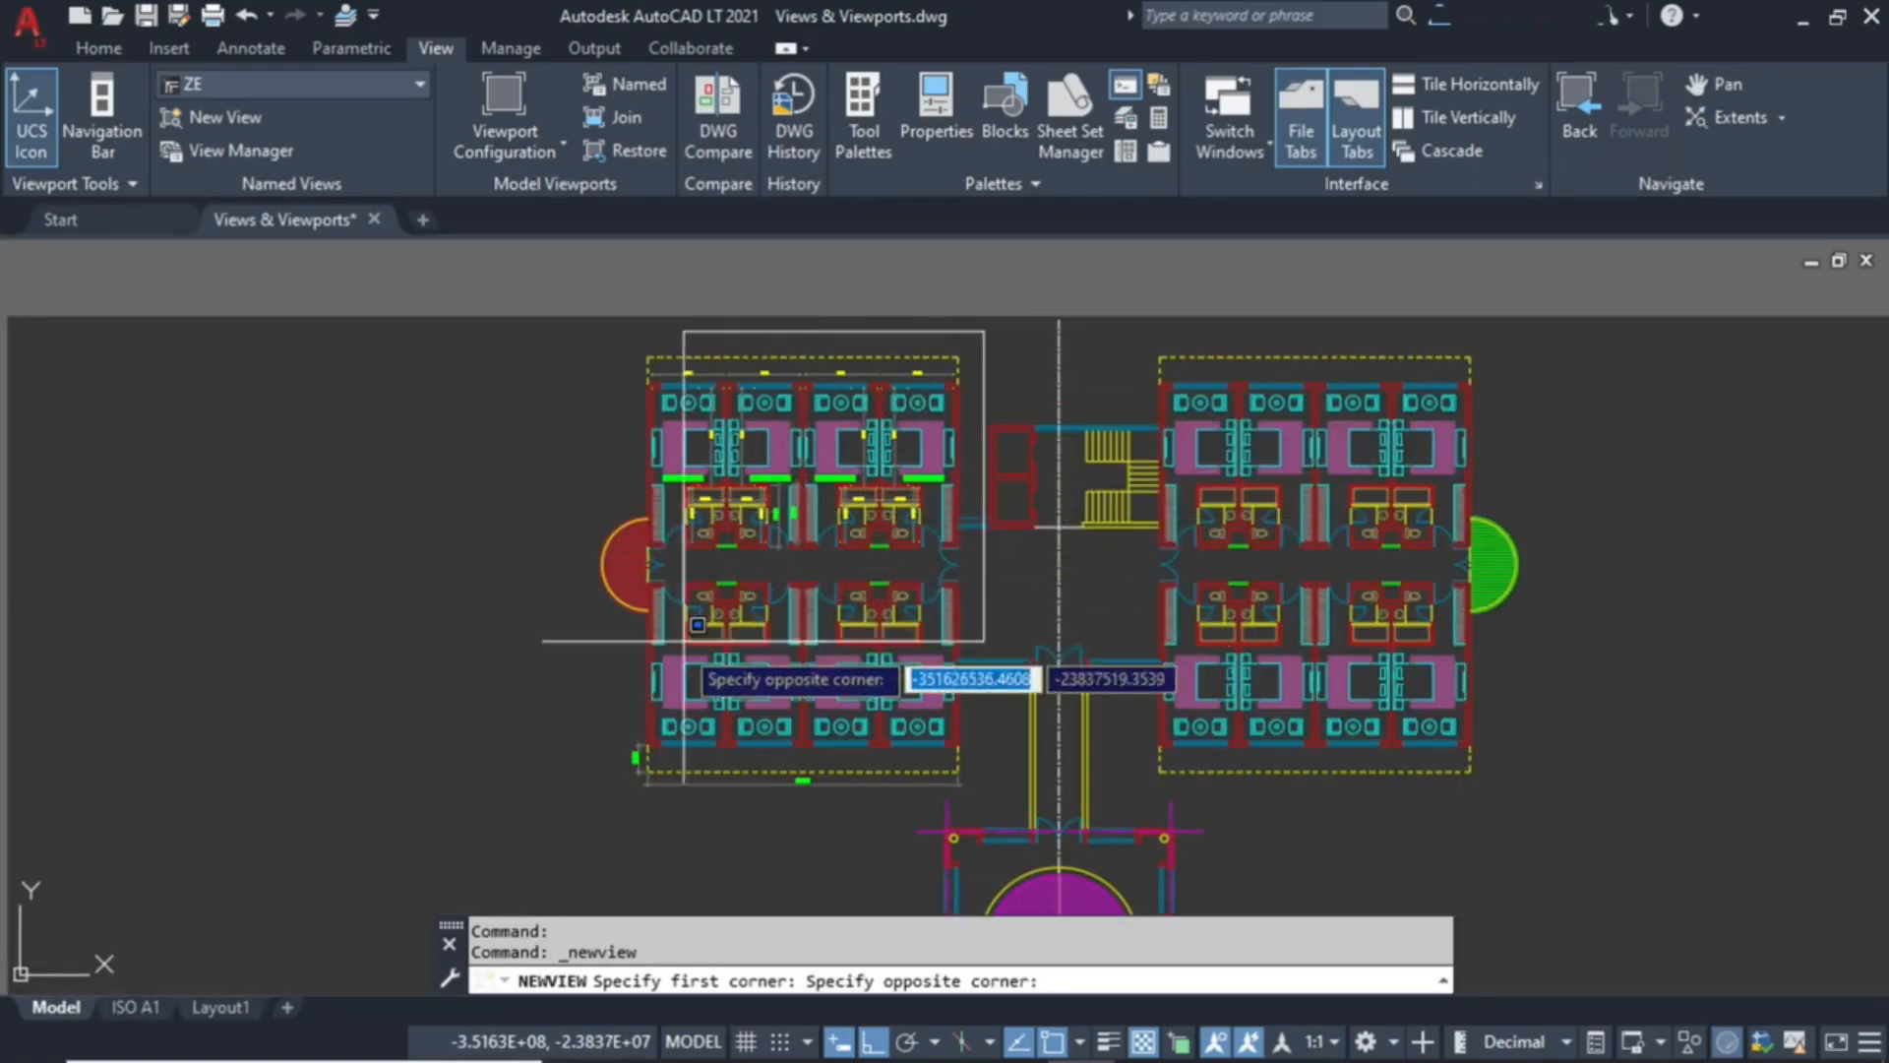
left_click(588, 795)
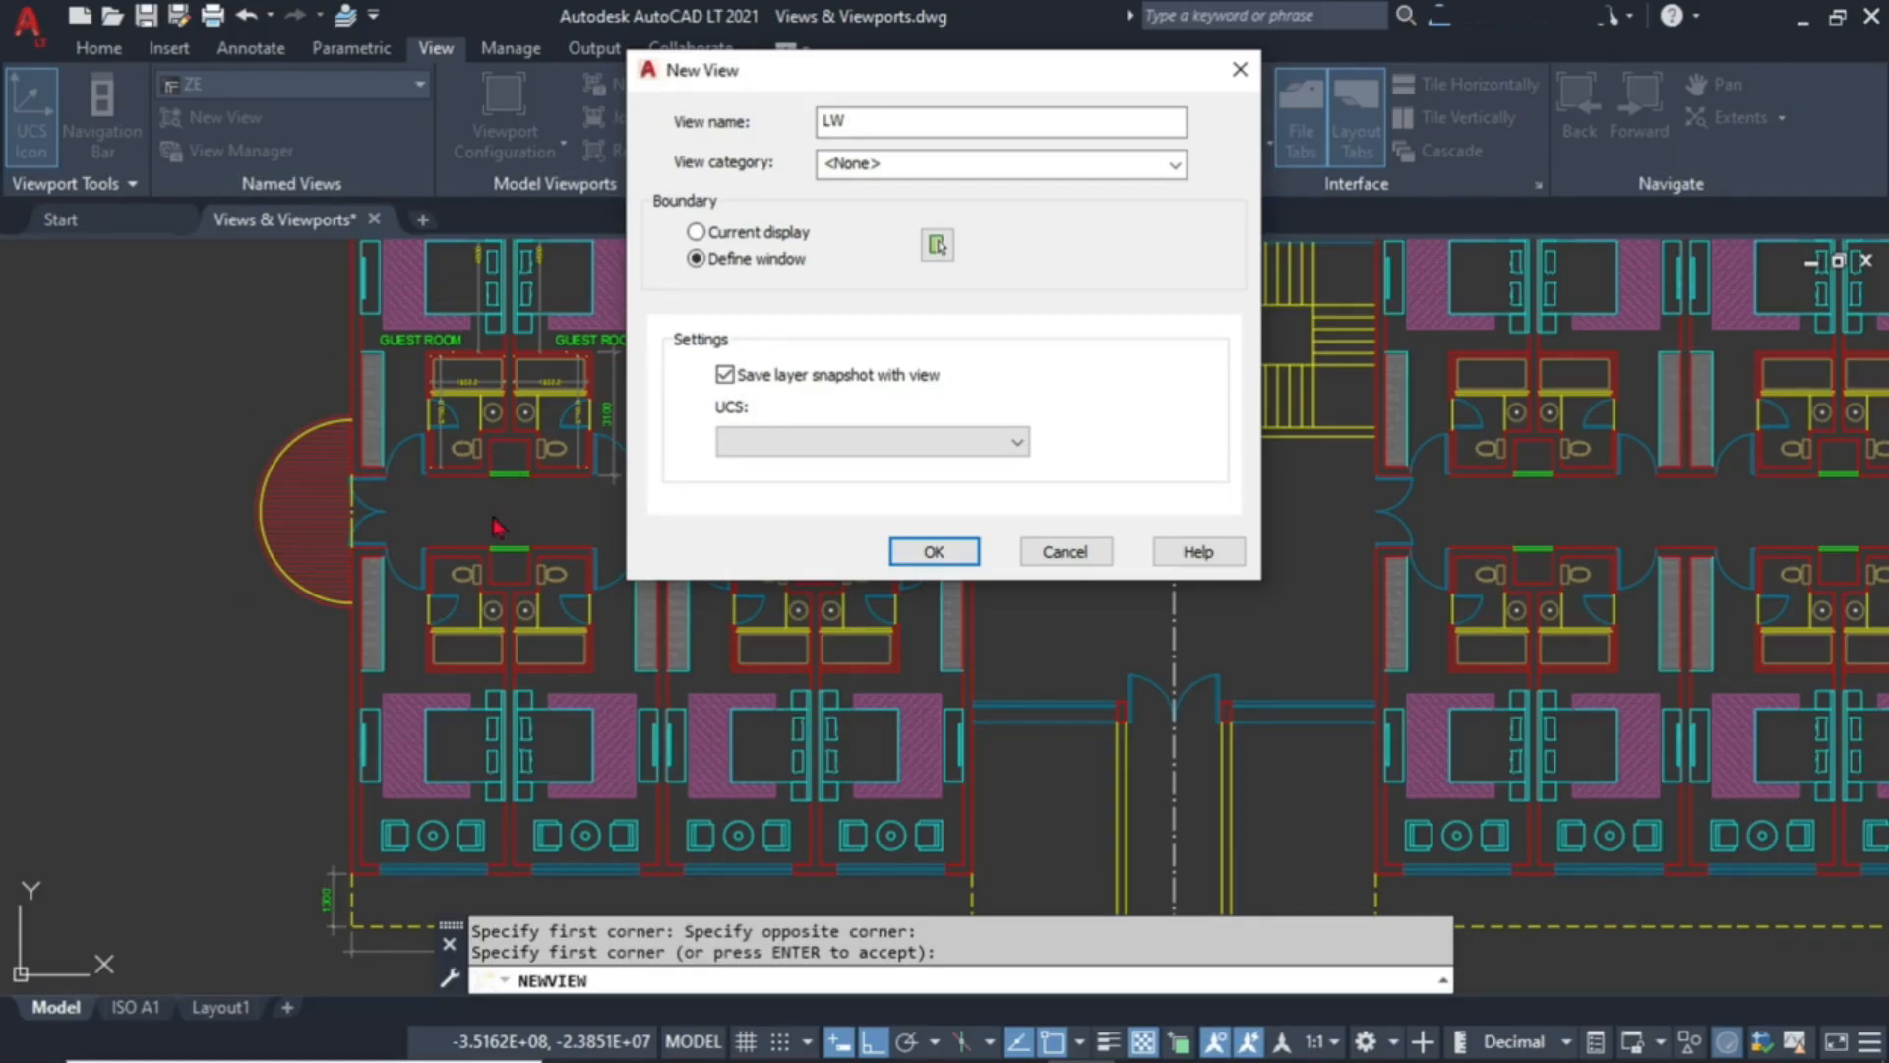
left_click(931, 553)
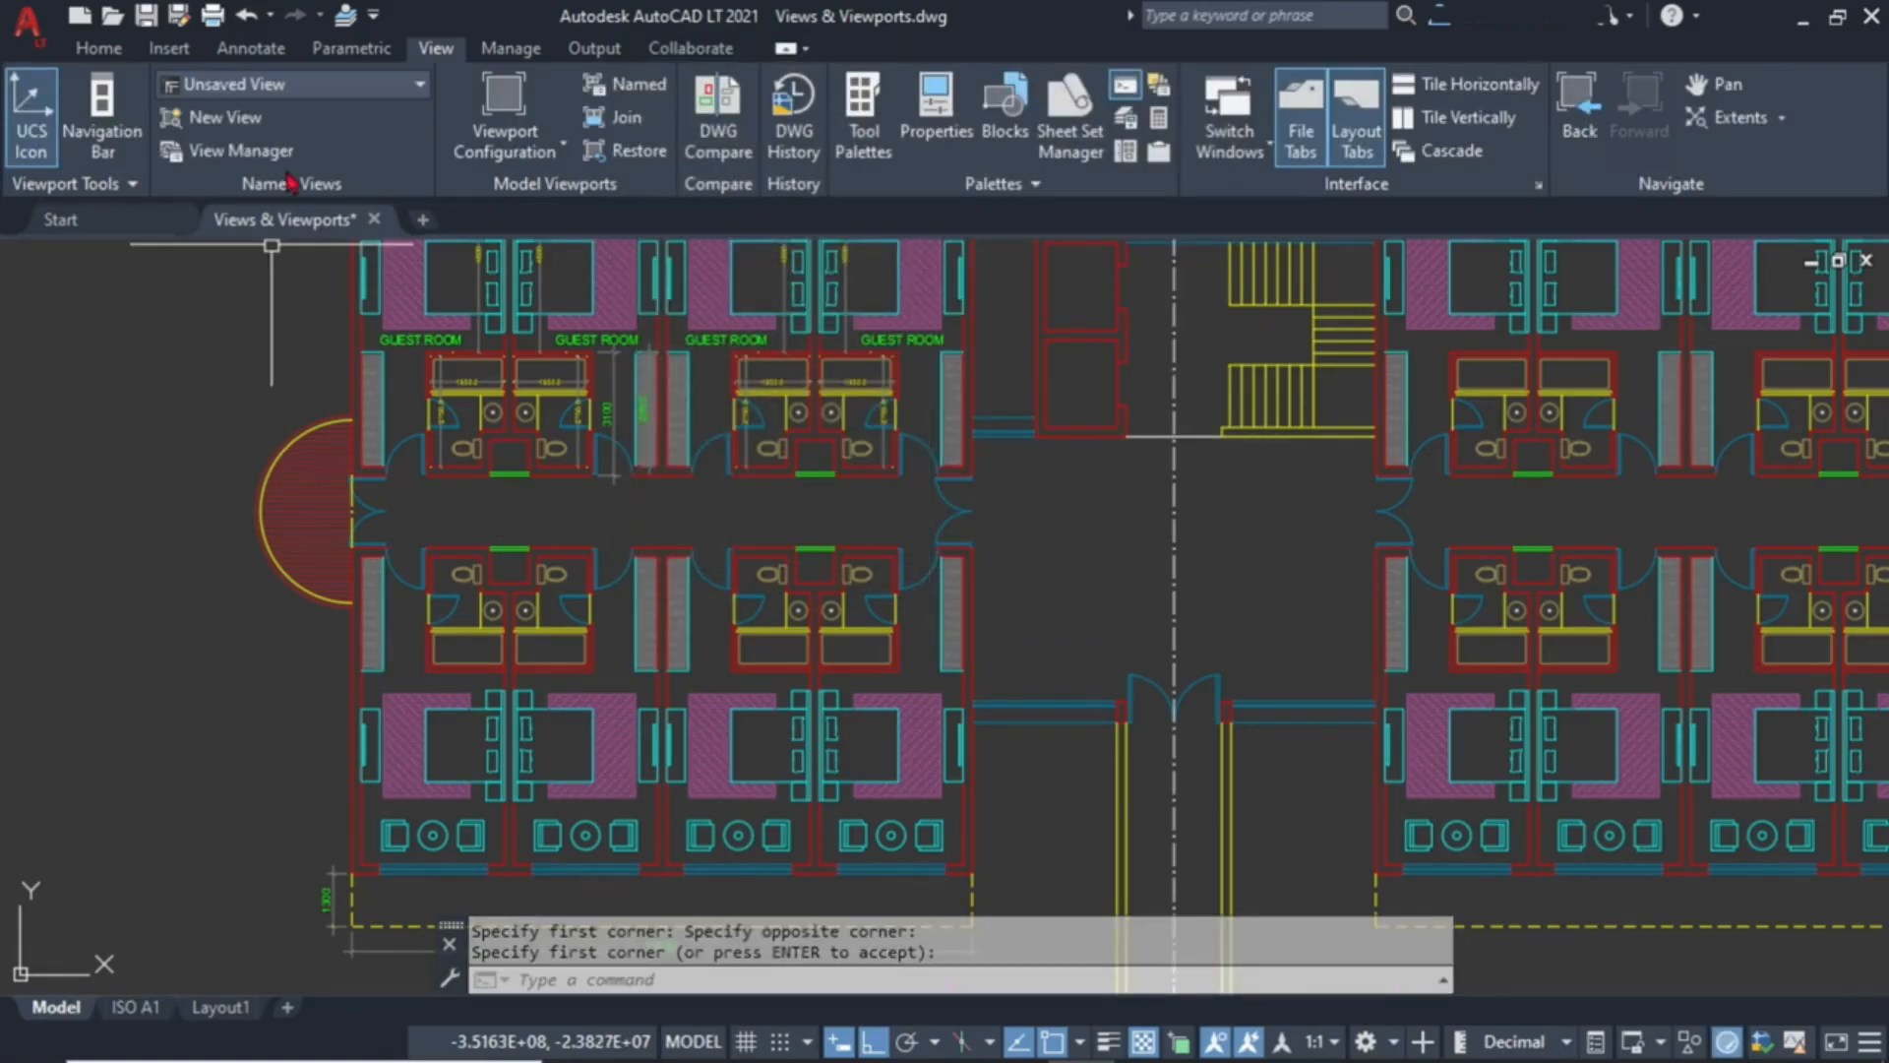
left_click(317, 93)
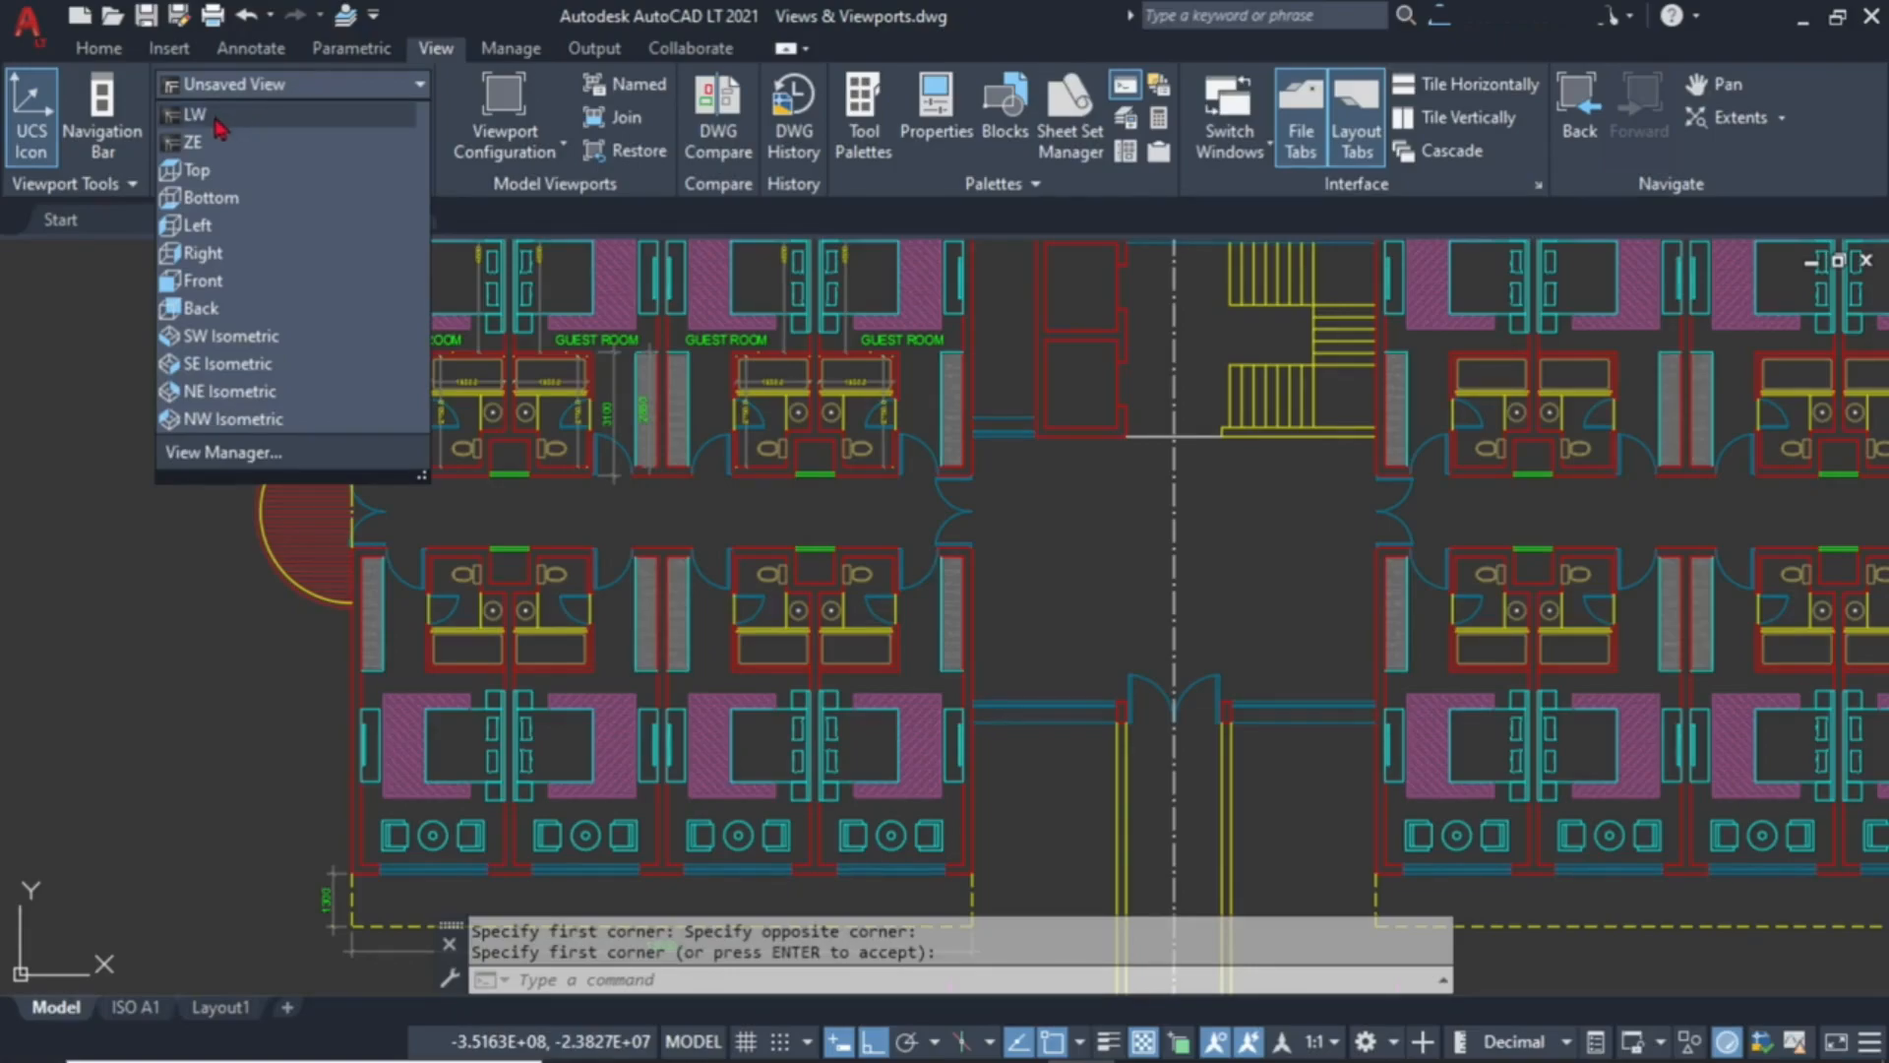
left_click(196, 115)
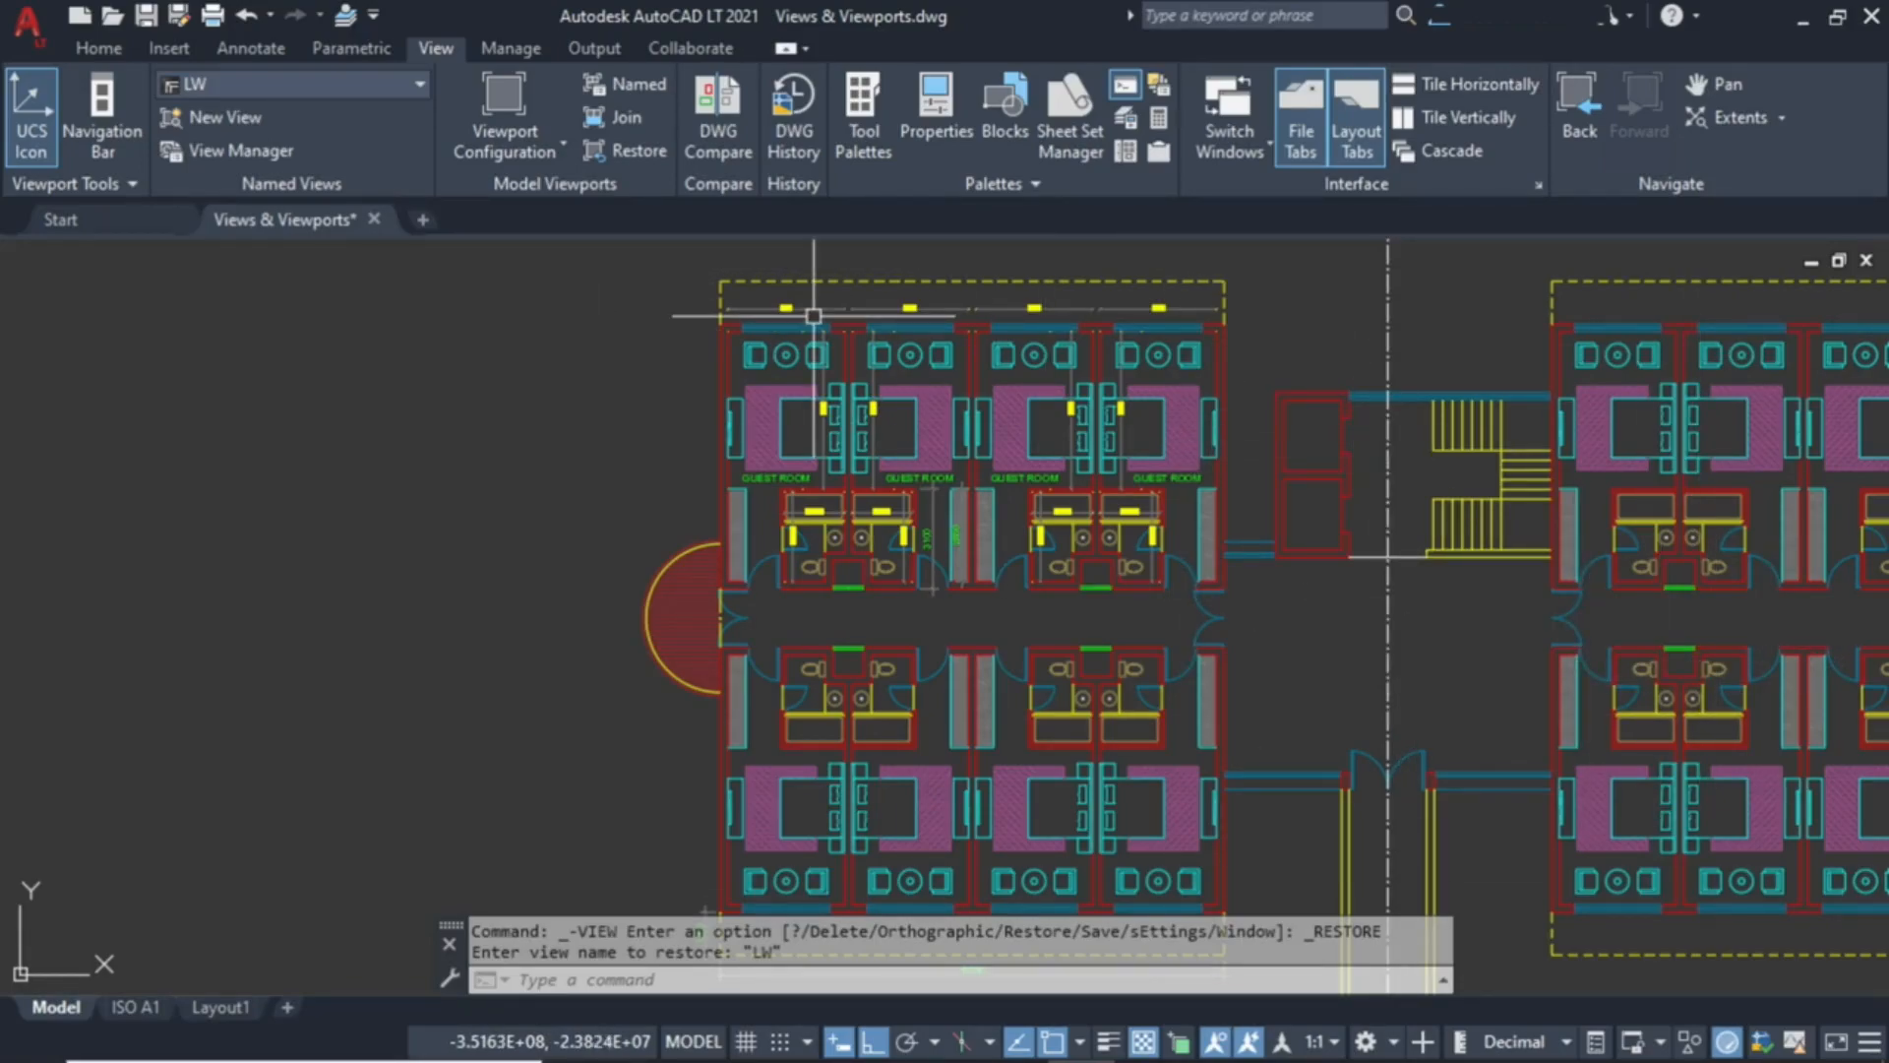
Replace the named view LW with a new window boundary extending well left of the left-hand wing, using the World UCS, and restore it.
left_click(225, 117)
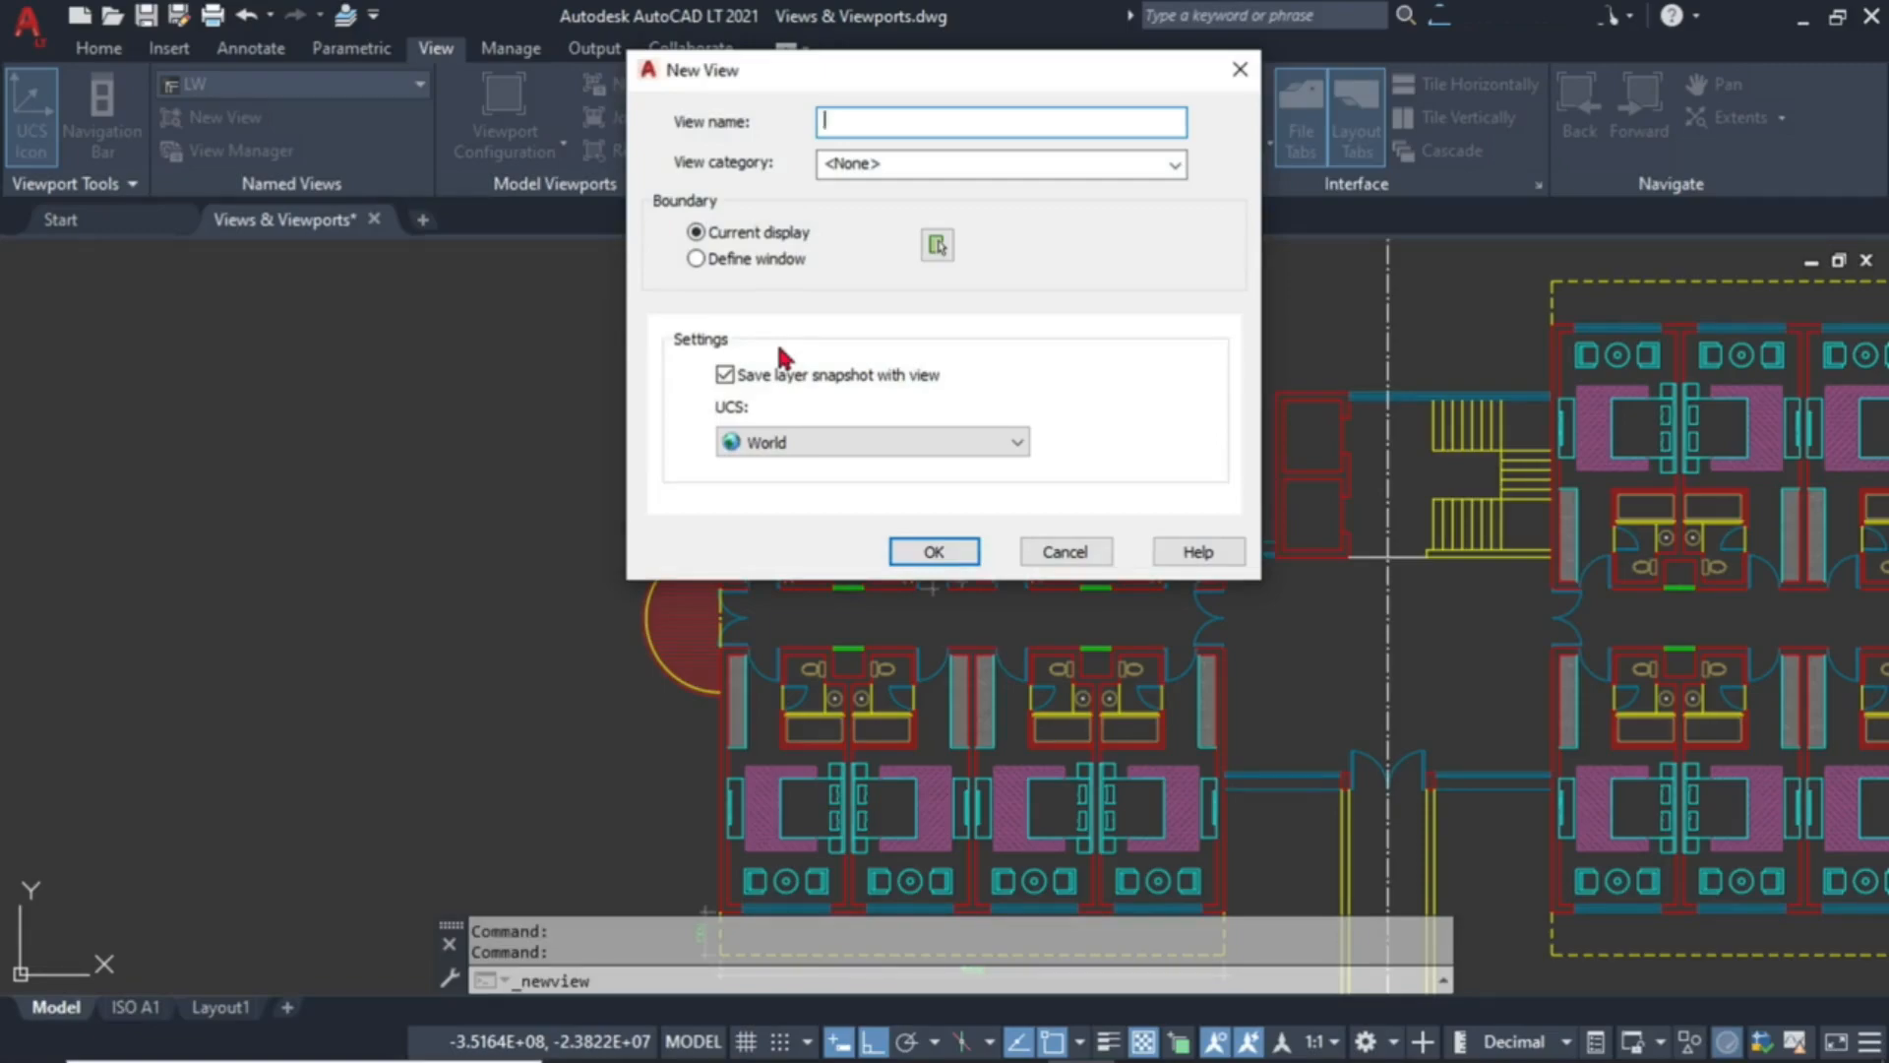
left_click(937, 251)
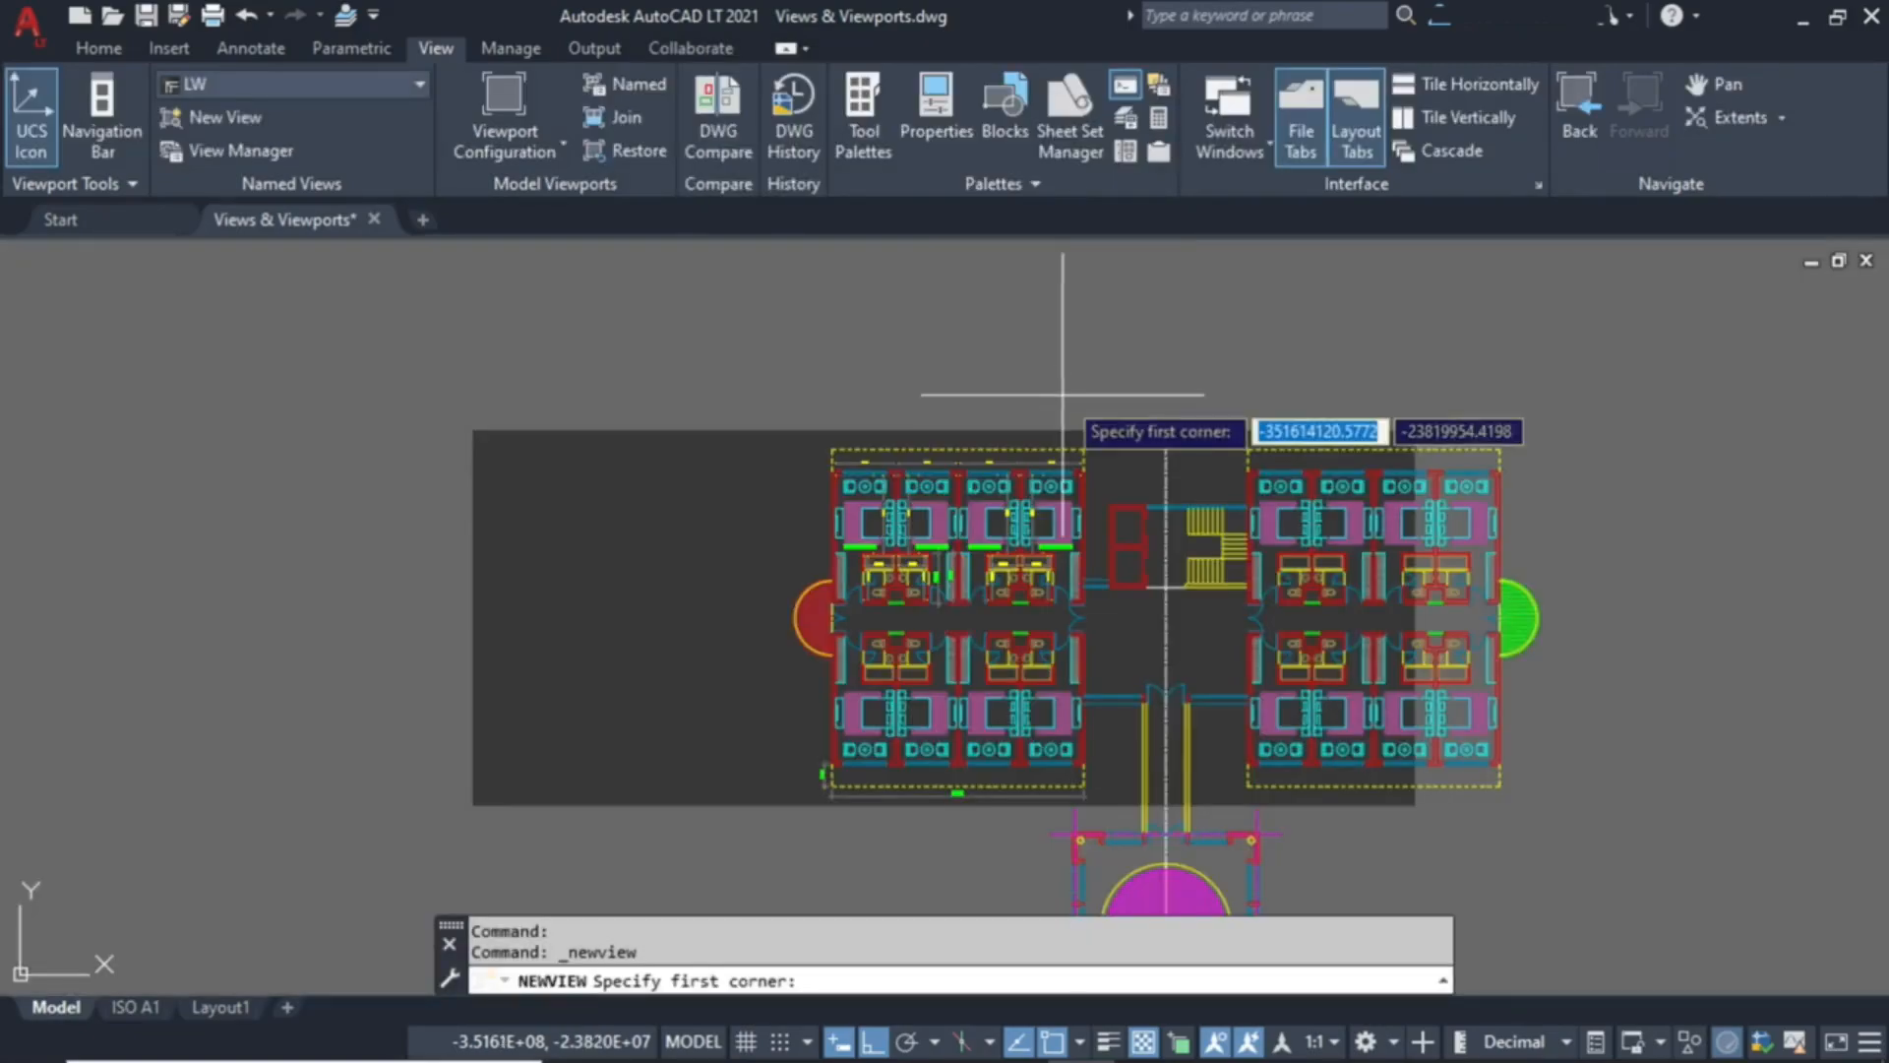
left_click(1103, 425)
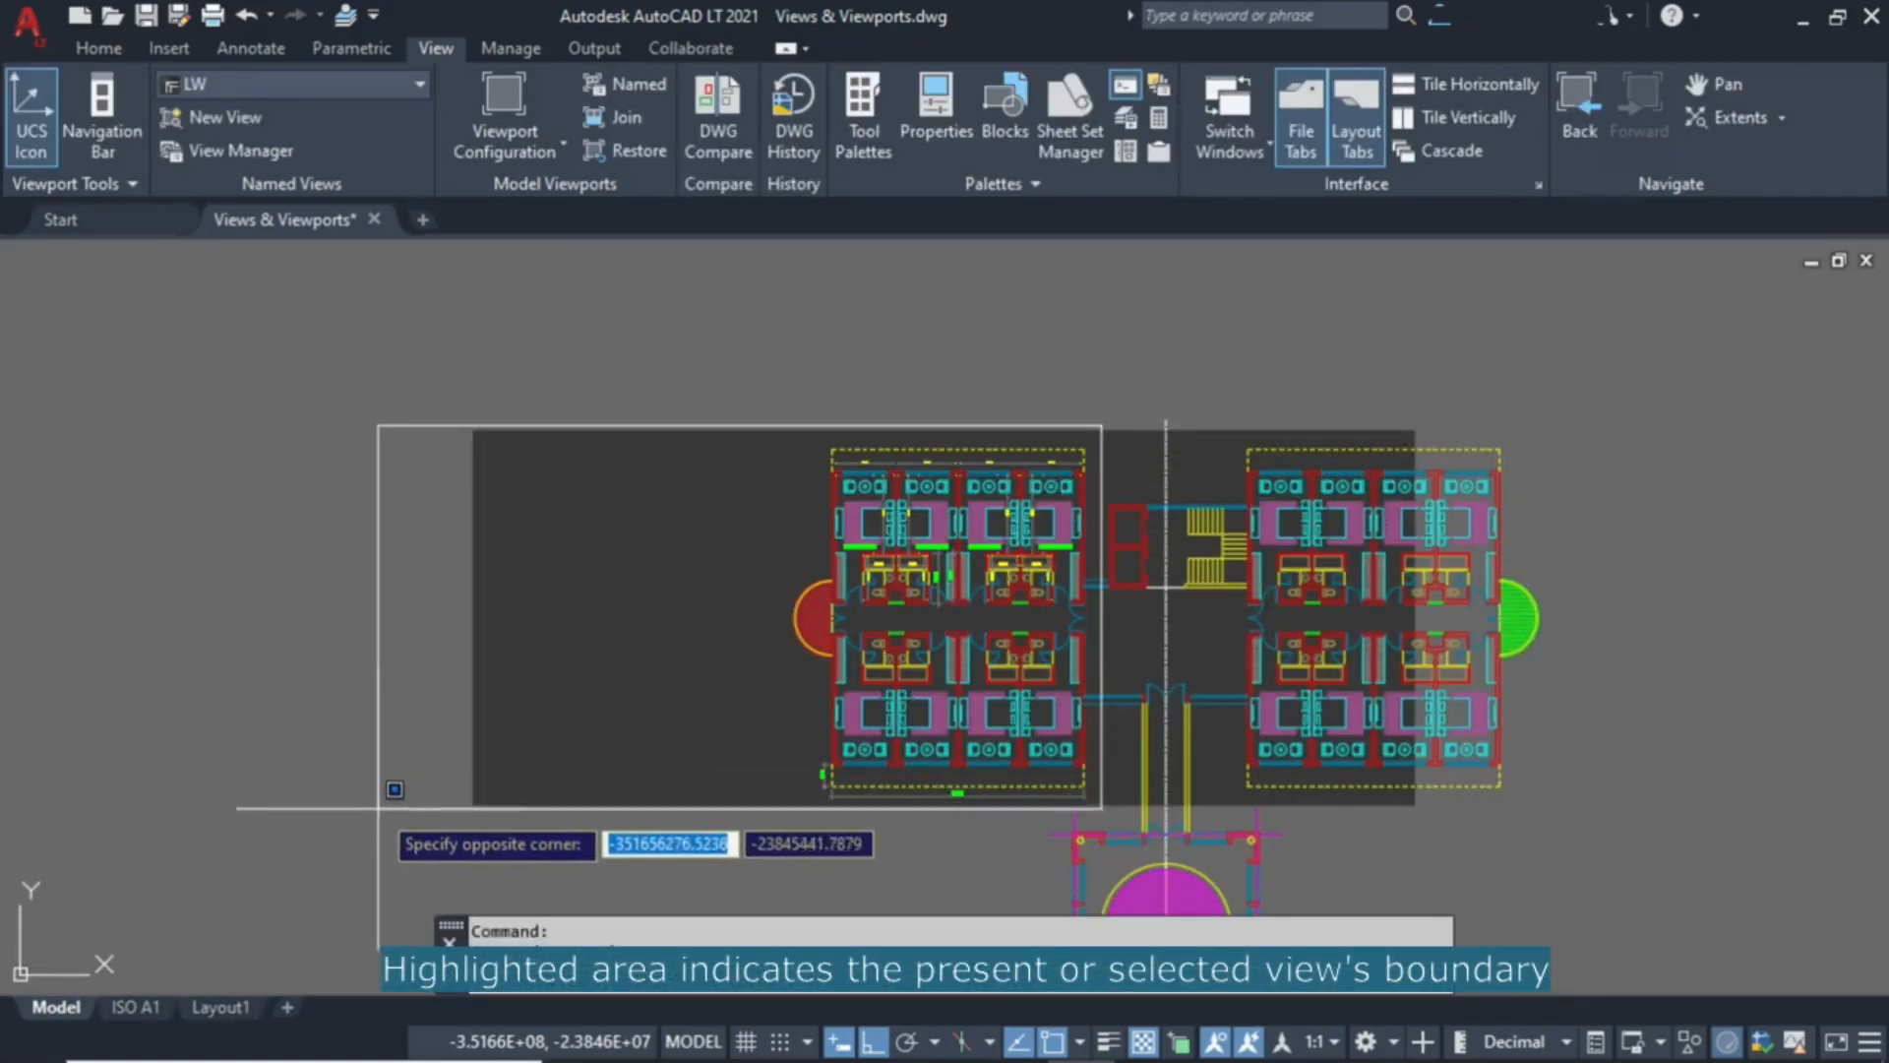
left_click(314, 807)
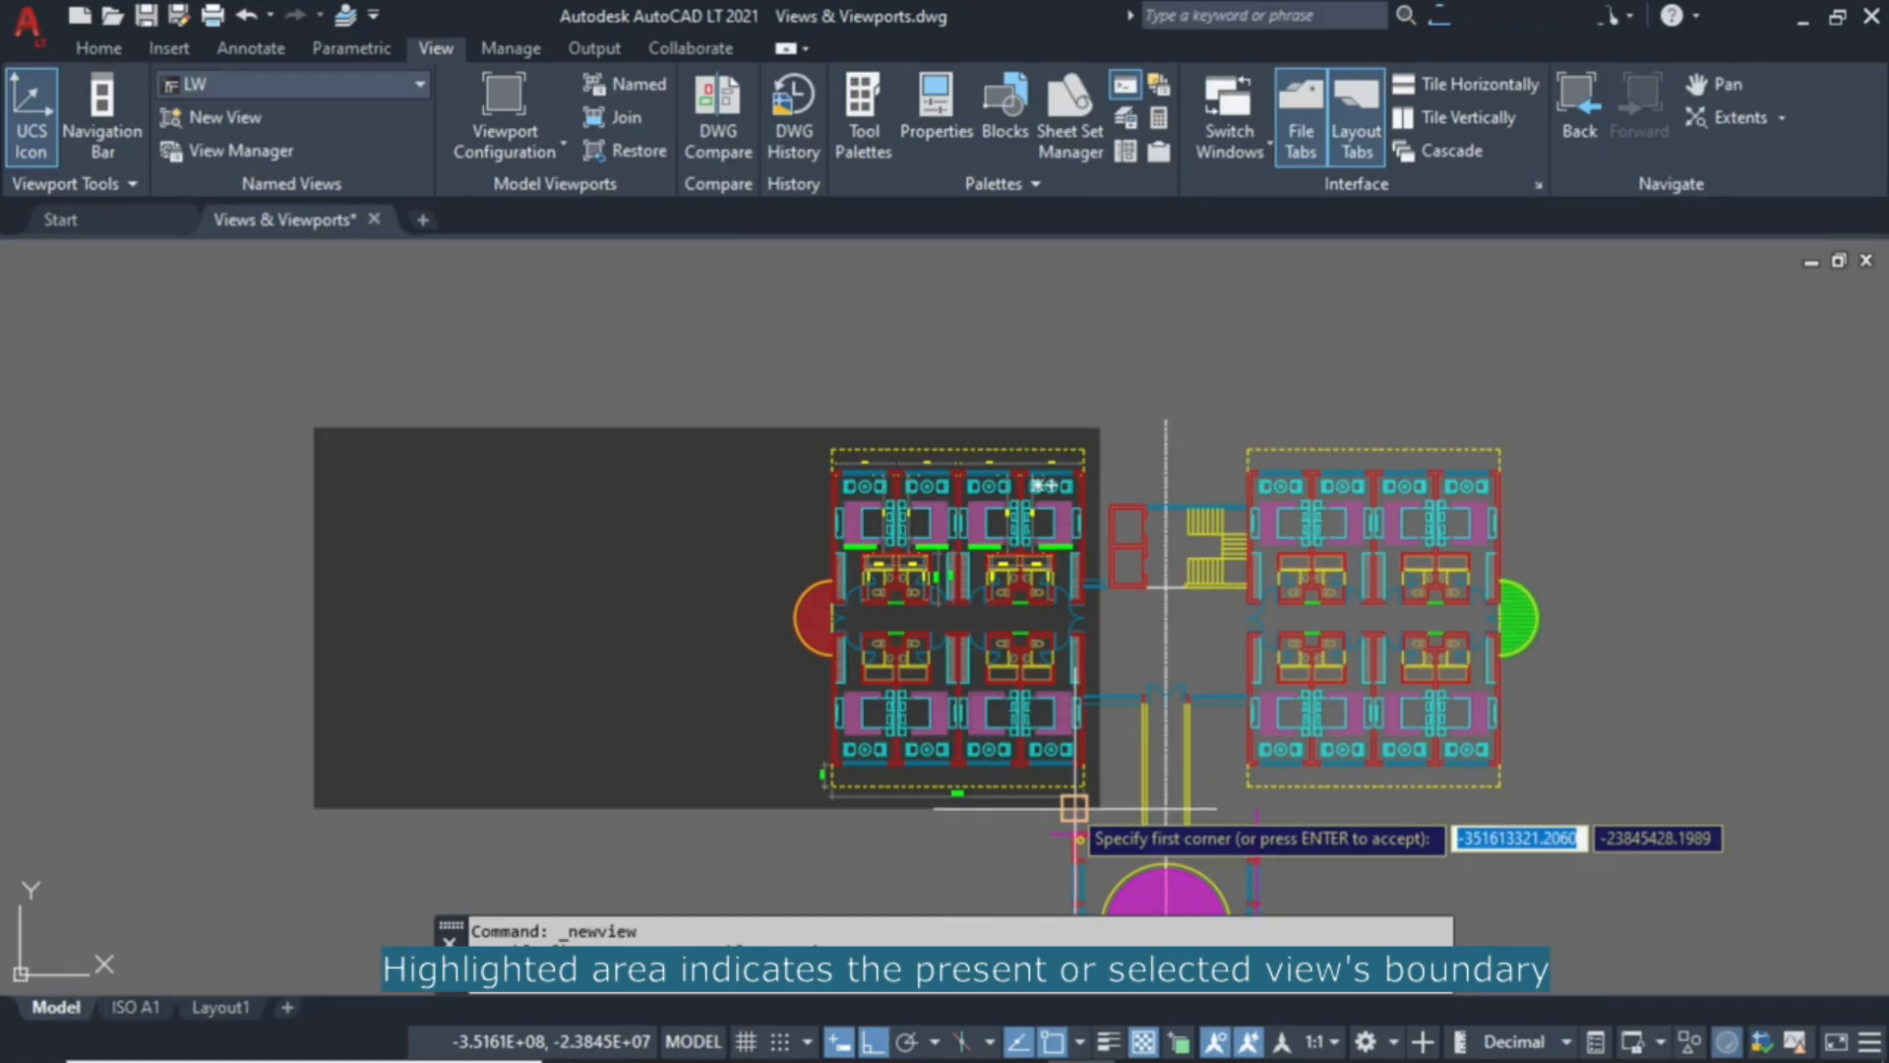
key("Return")
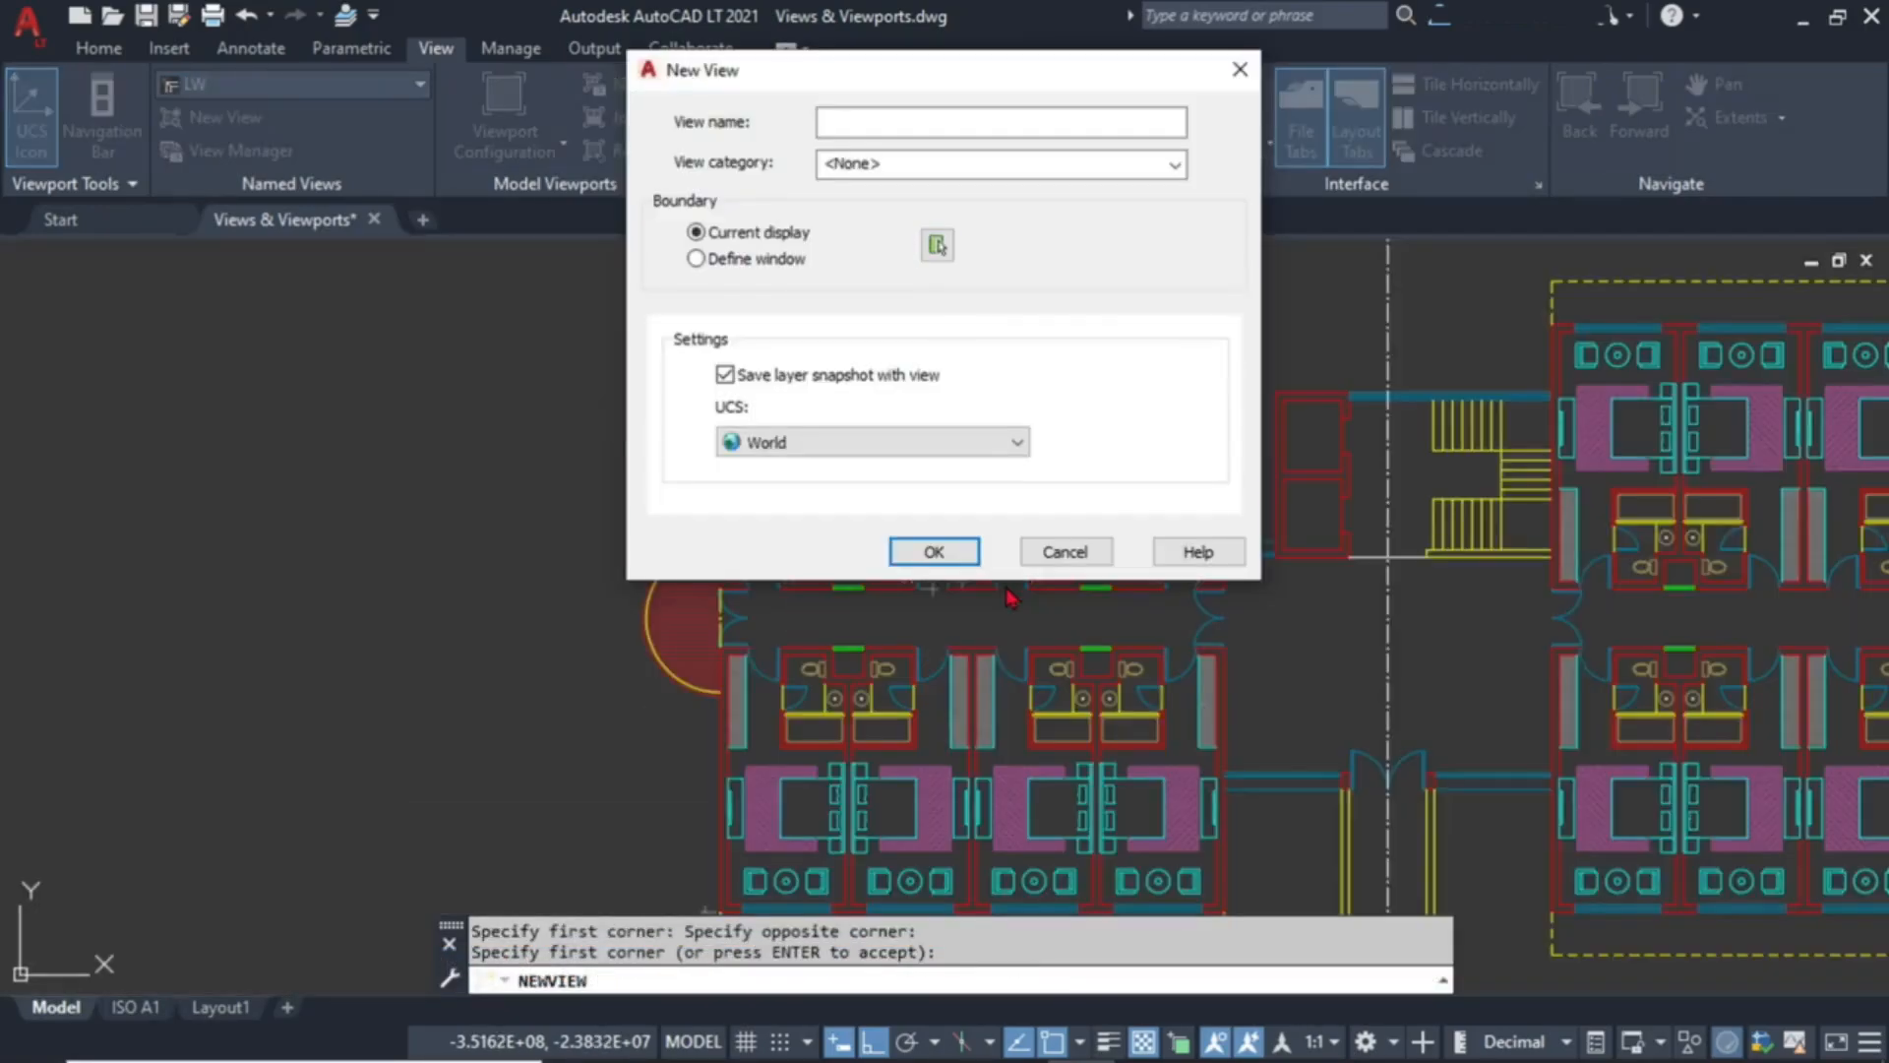
left_click(857, 125)
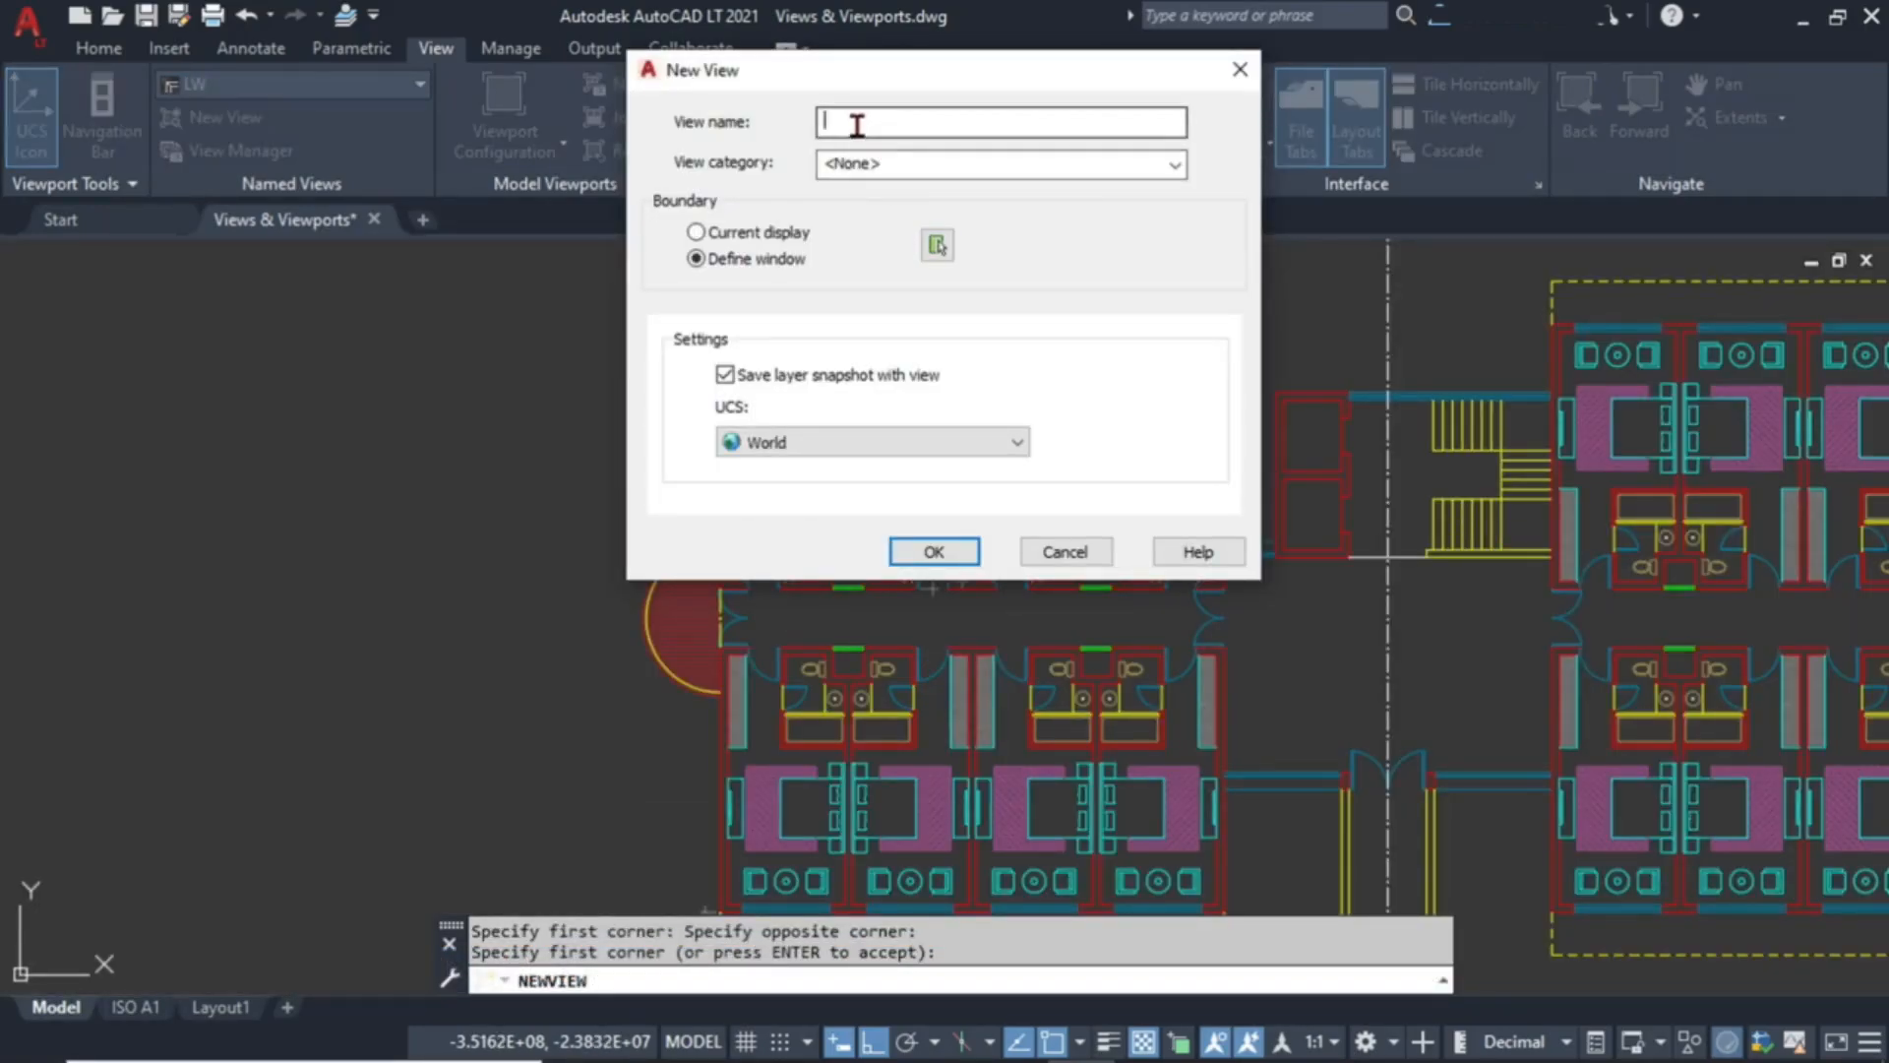
type("LW")
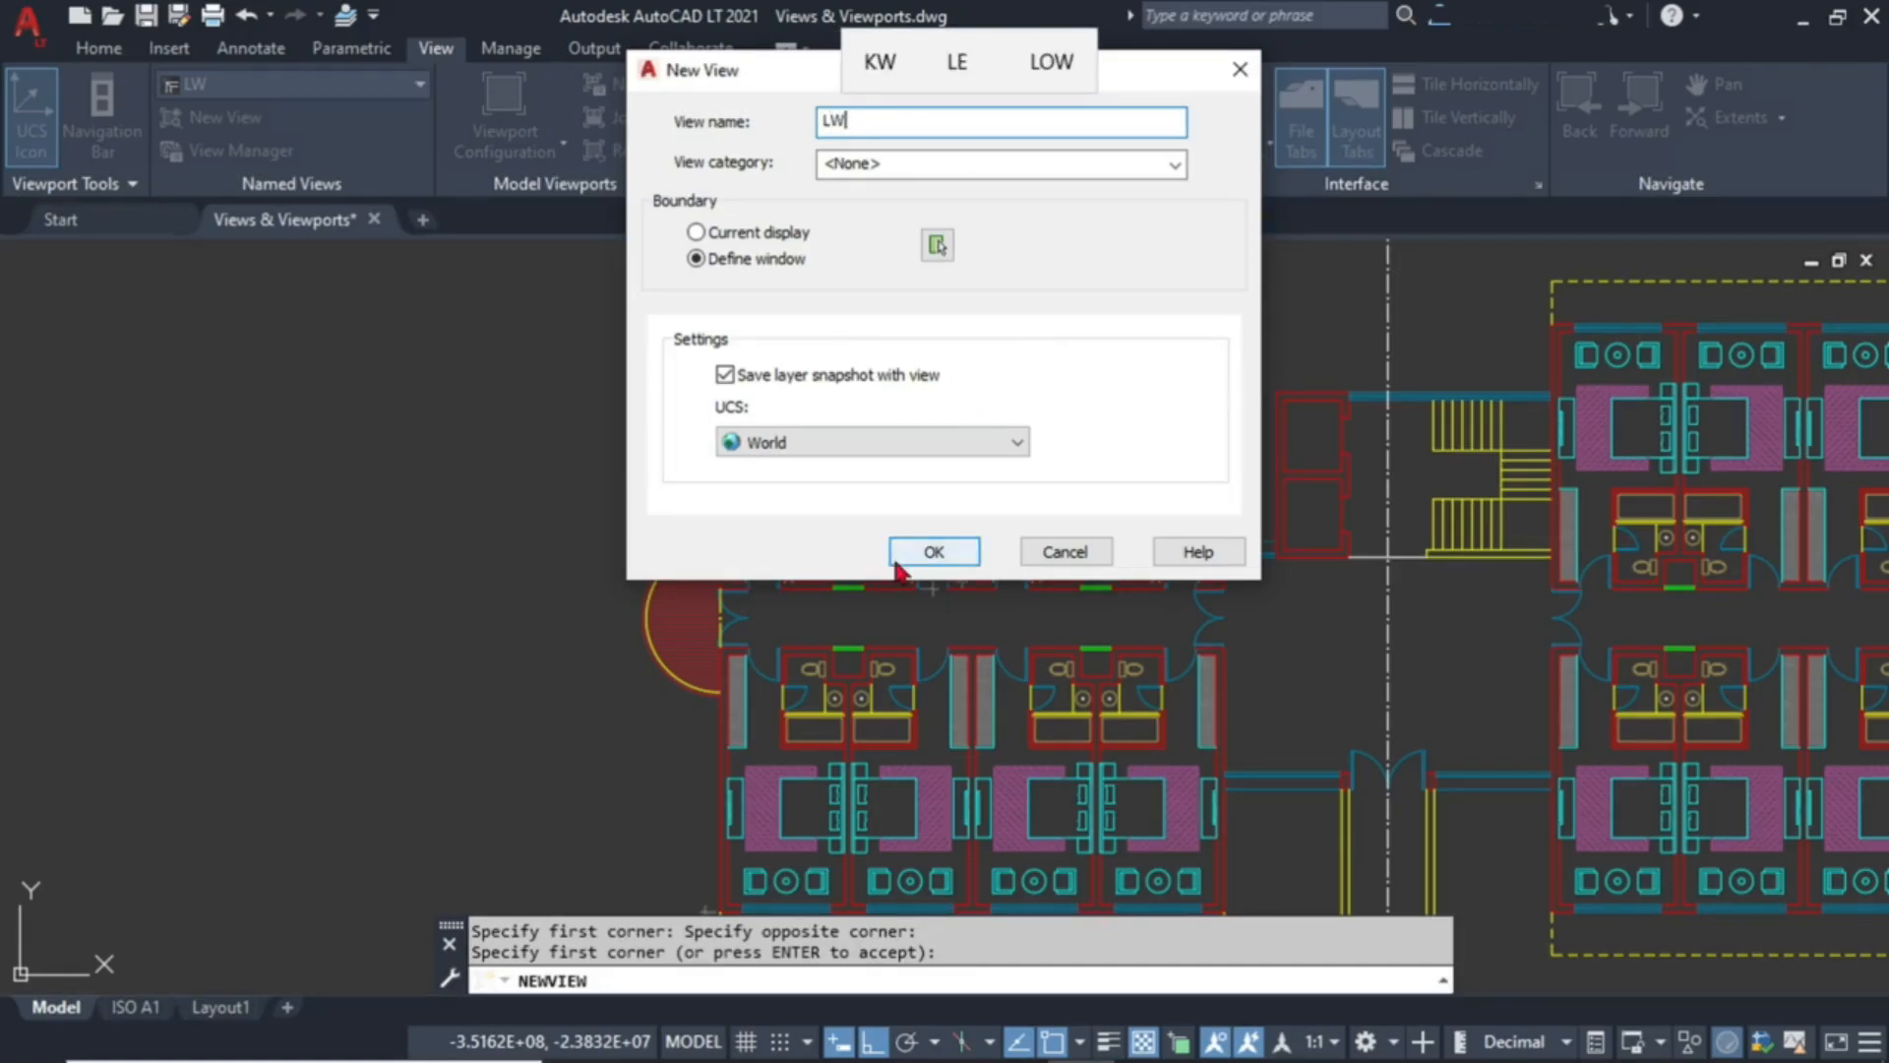
left_click(935, 554)
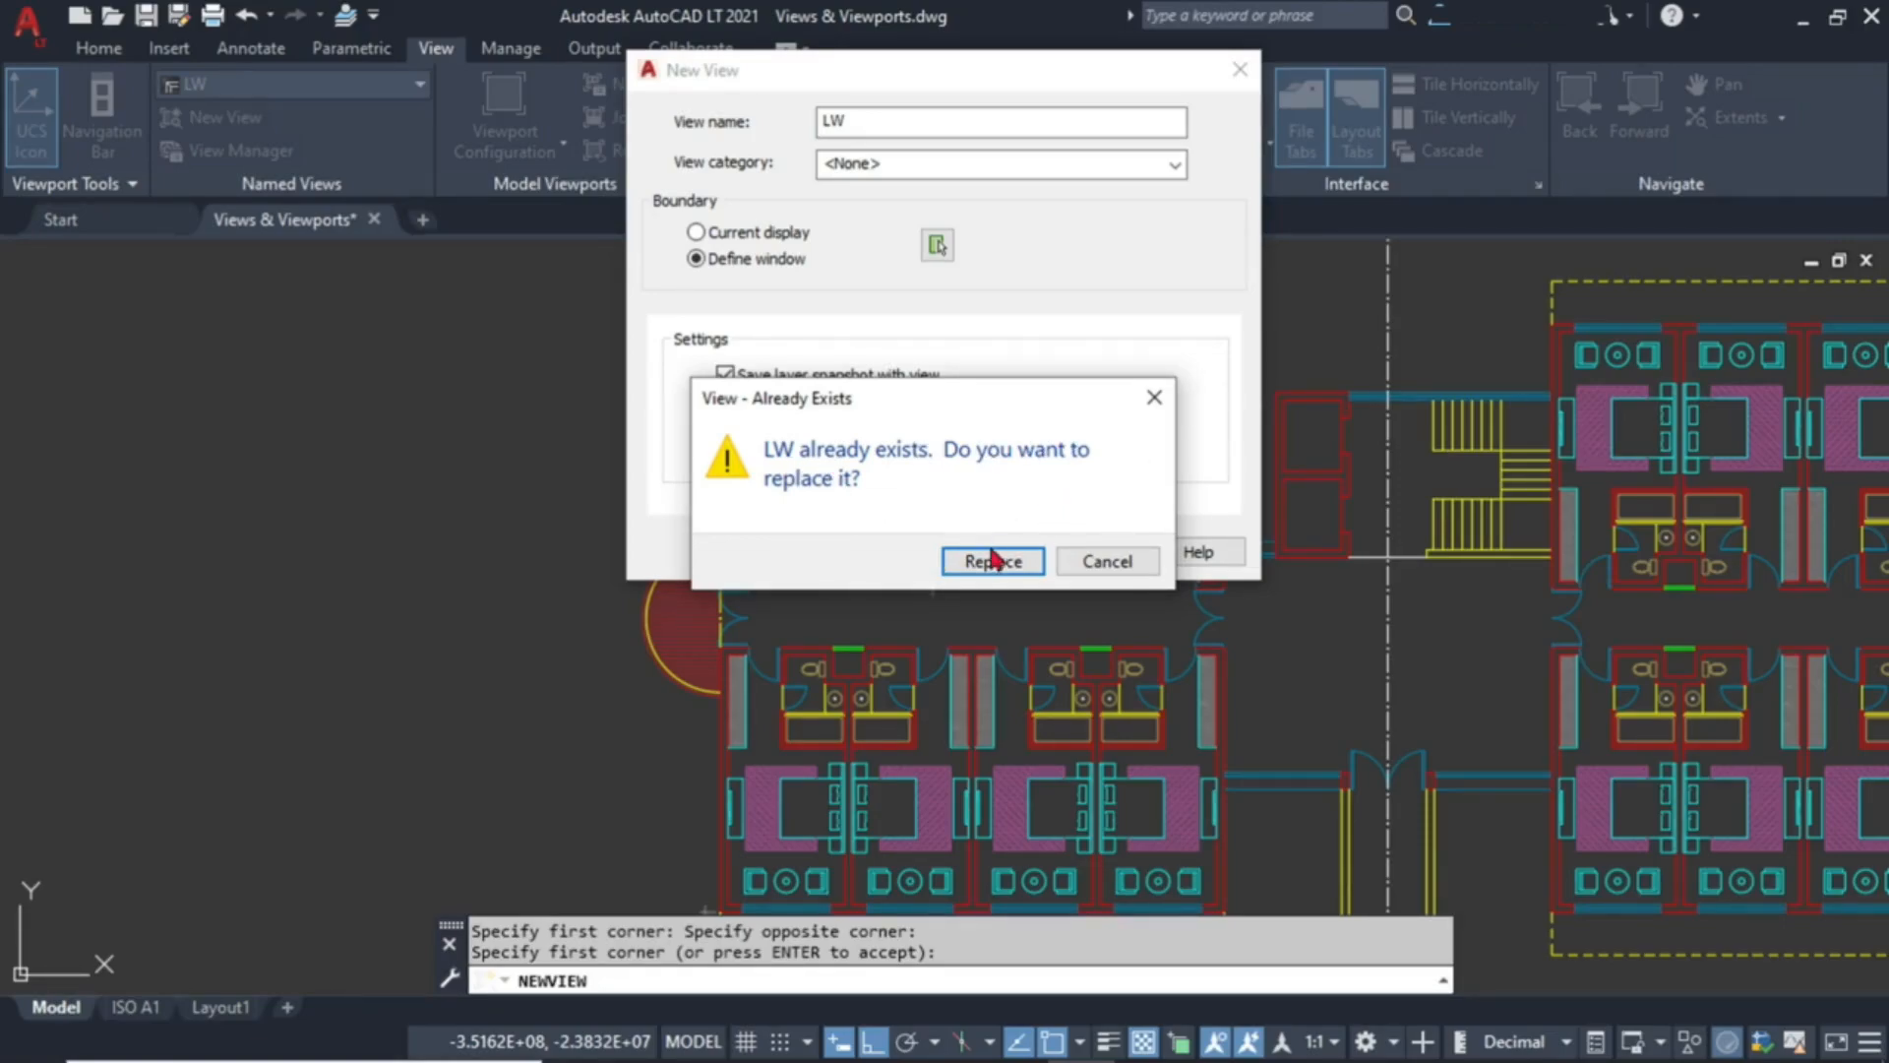
left_click(992, 561)
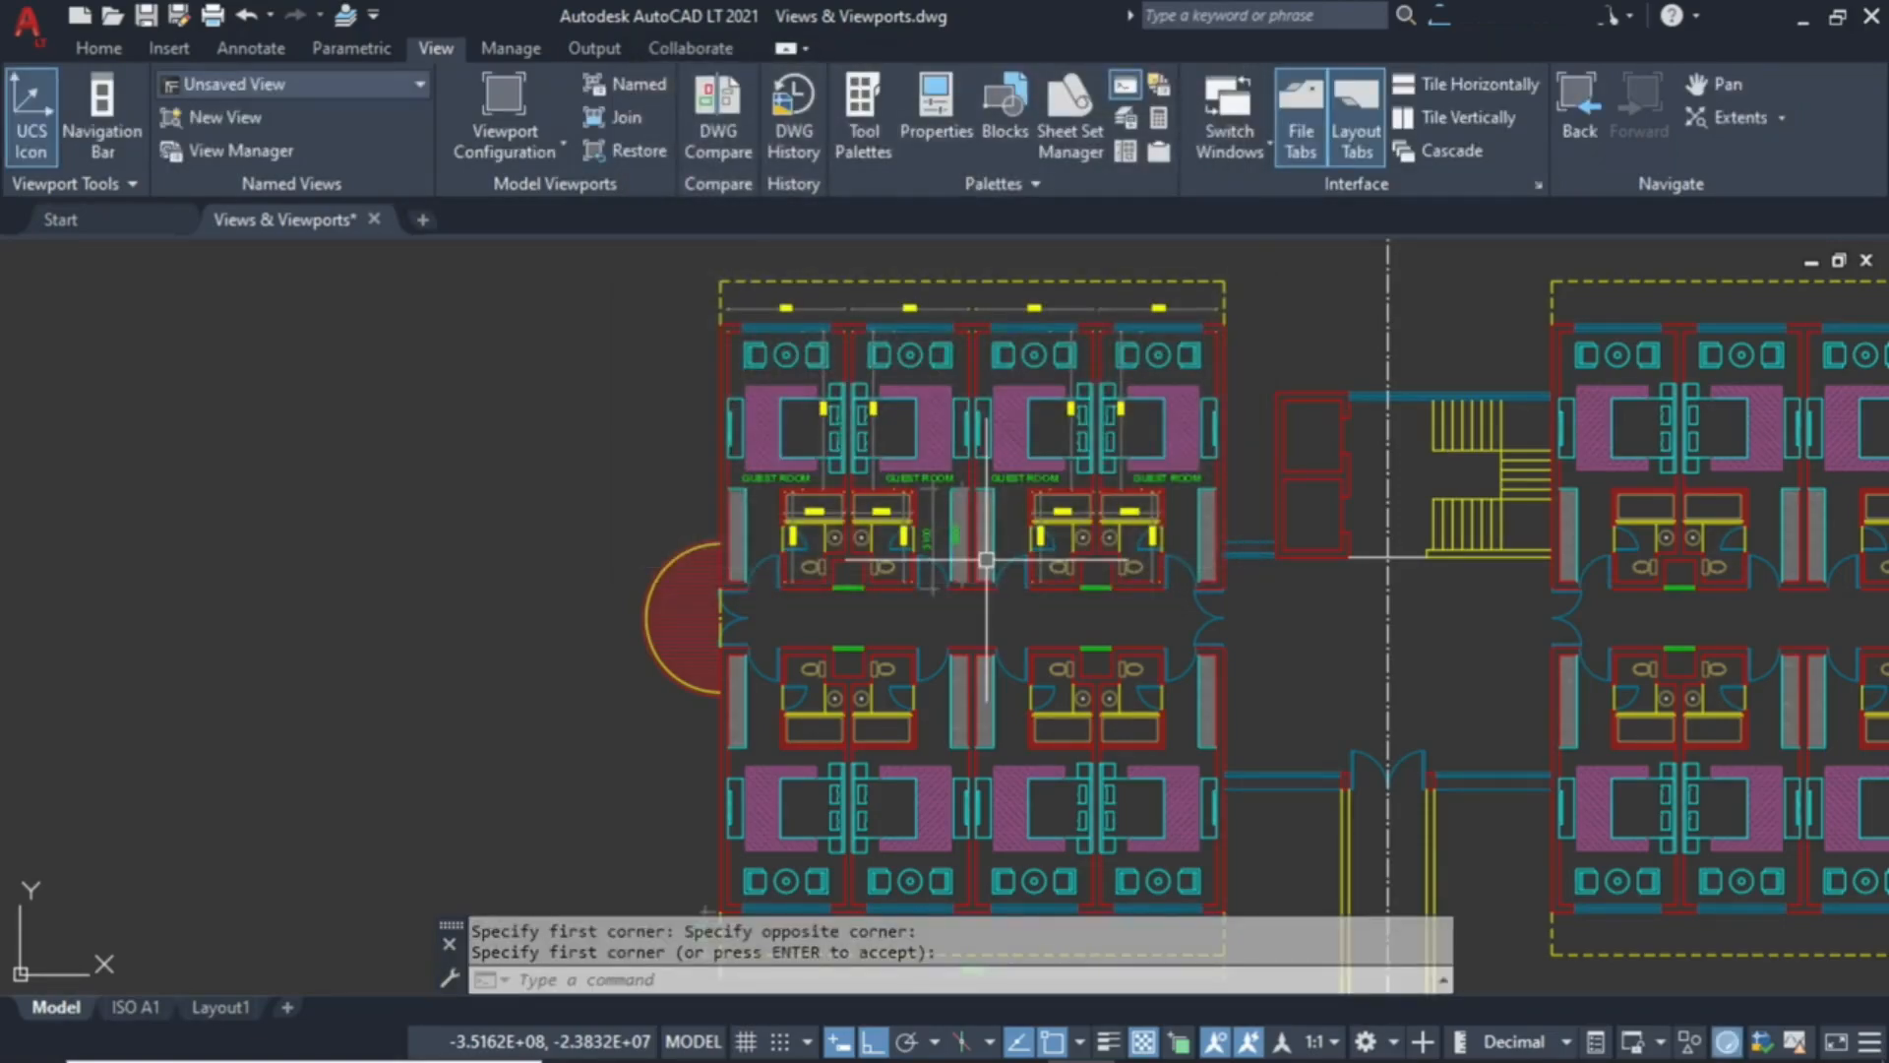
left_click(324, 84)
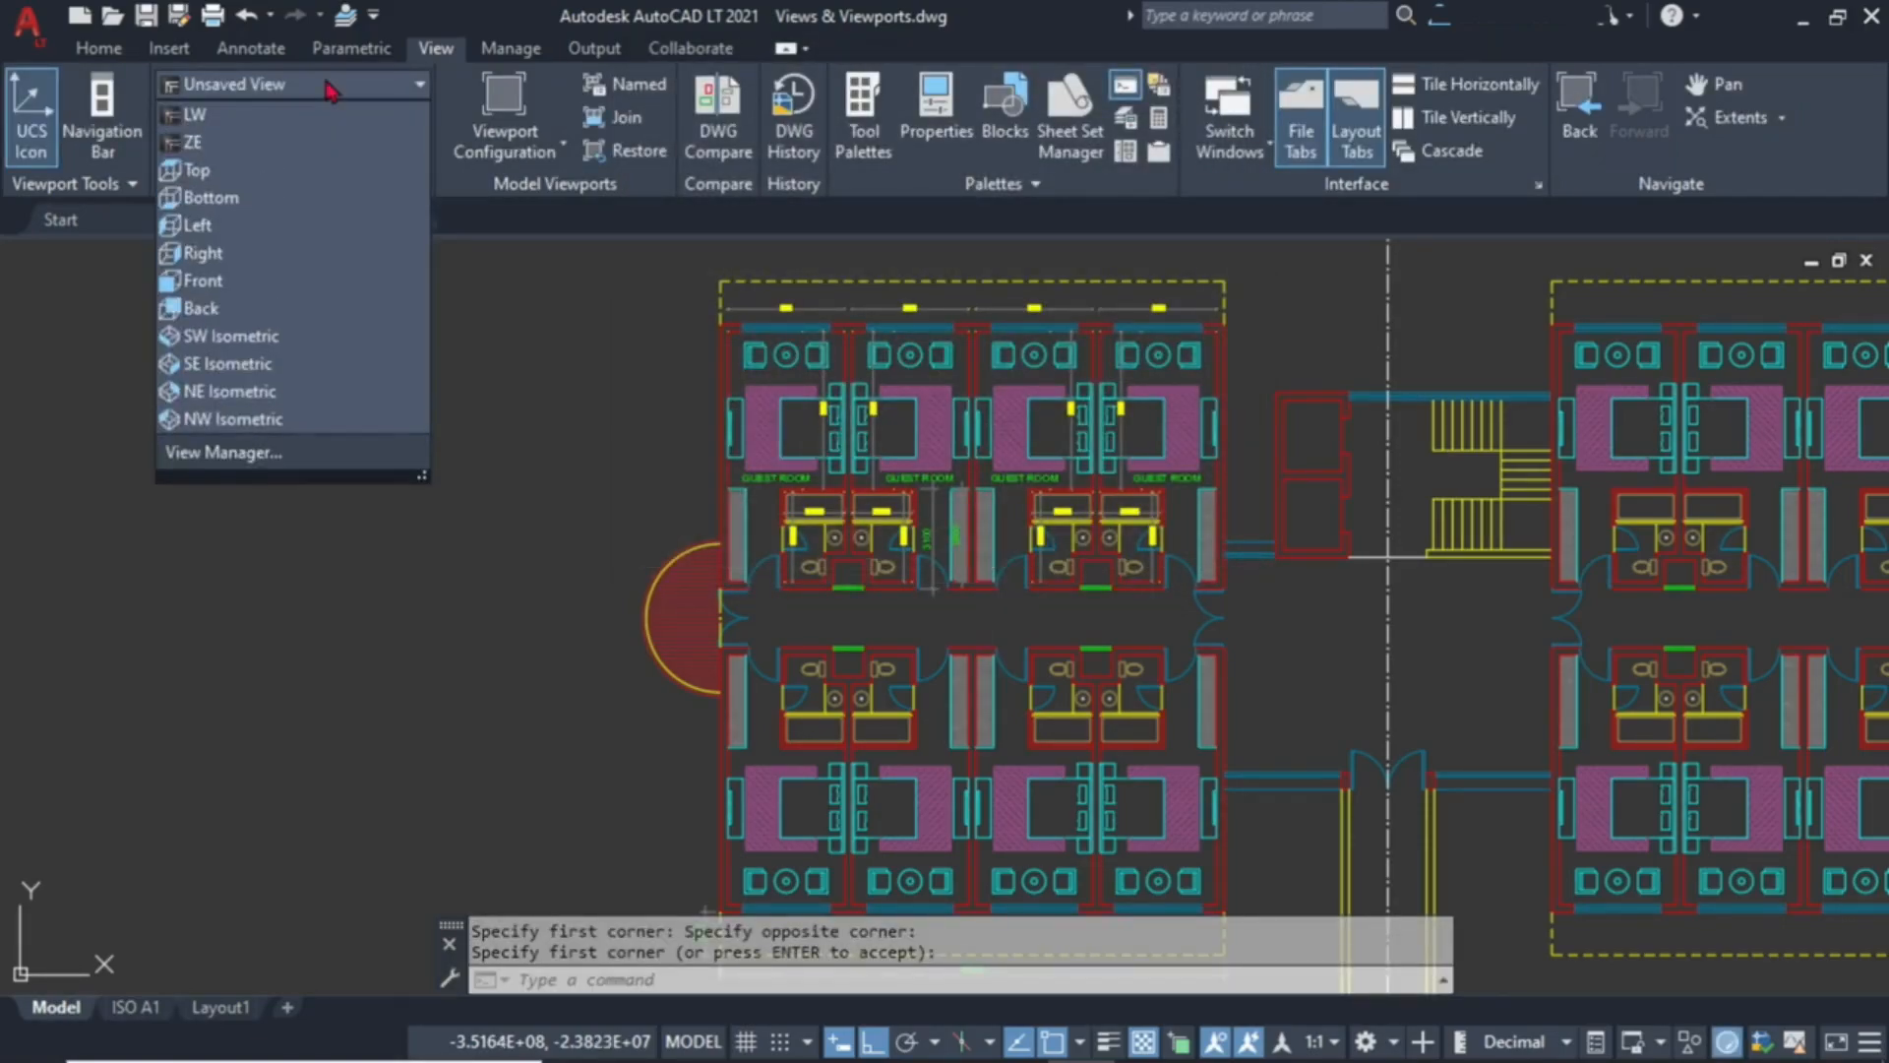
left_click(197, 116)
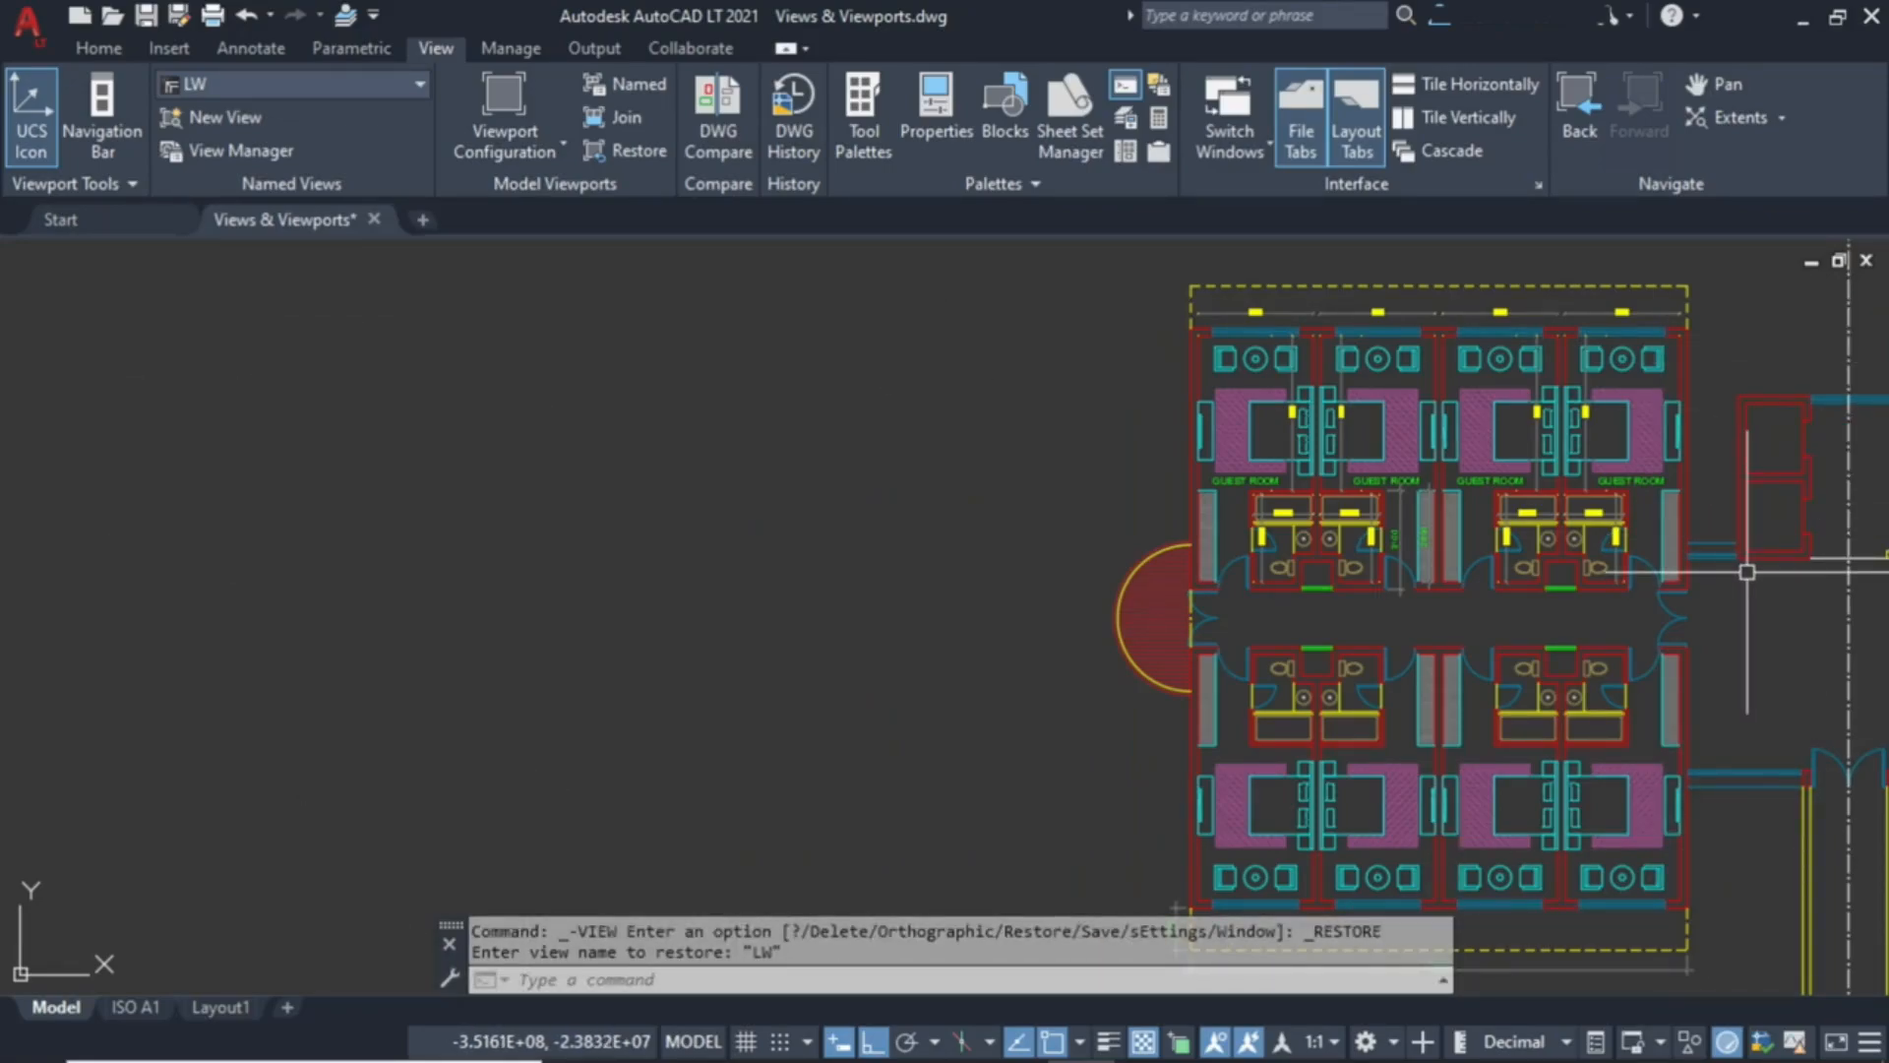
Save a named view RM in category MV, with a window boundary around the upper guest room beside the lobby, turning object snap off.
mouse_move(1747, 570)
middle_mouse_down()
mouse_move(1159, 536)
mouse_move(708, 477)
mouse_move(695, 492)
middle_mouse_up()
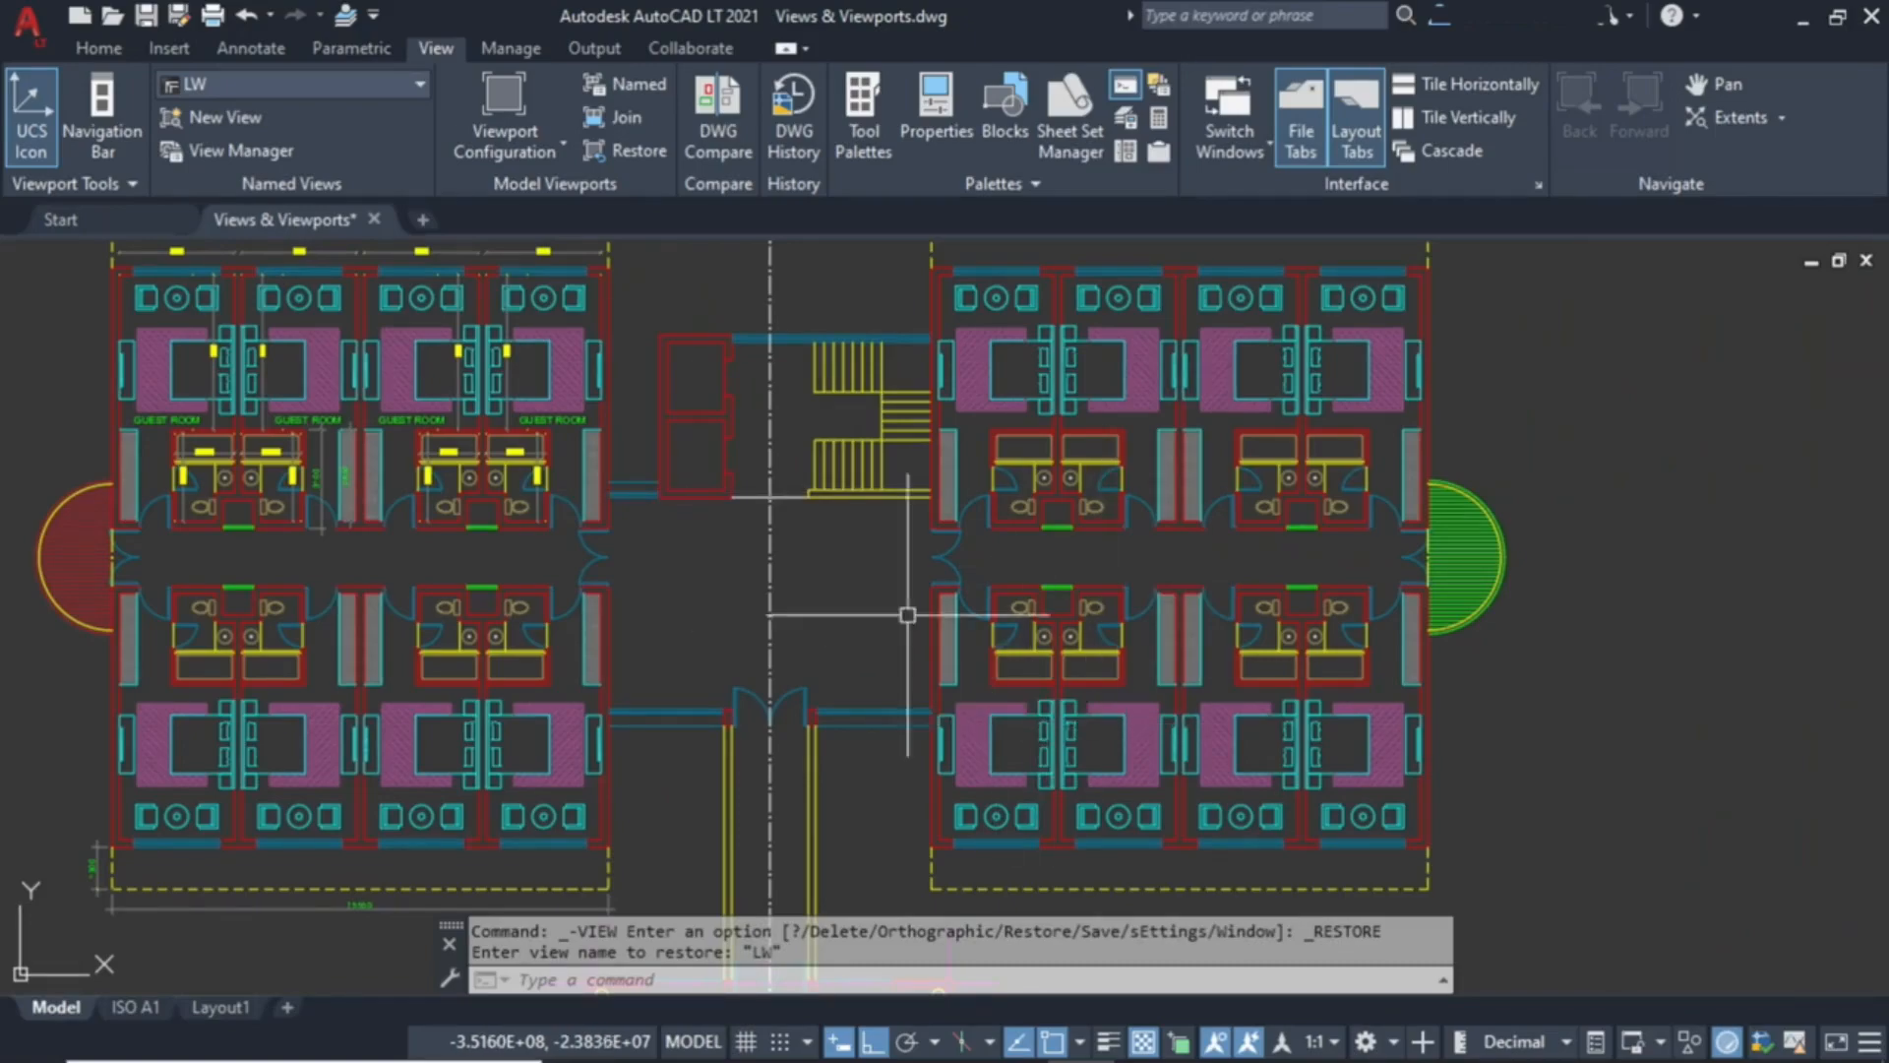
mouse_move(899, 434)
middle_mouse_down()
mouse_move(1030, 569)
mouse_move(1104, 575)
middle_mouse_up()
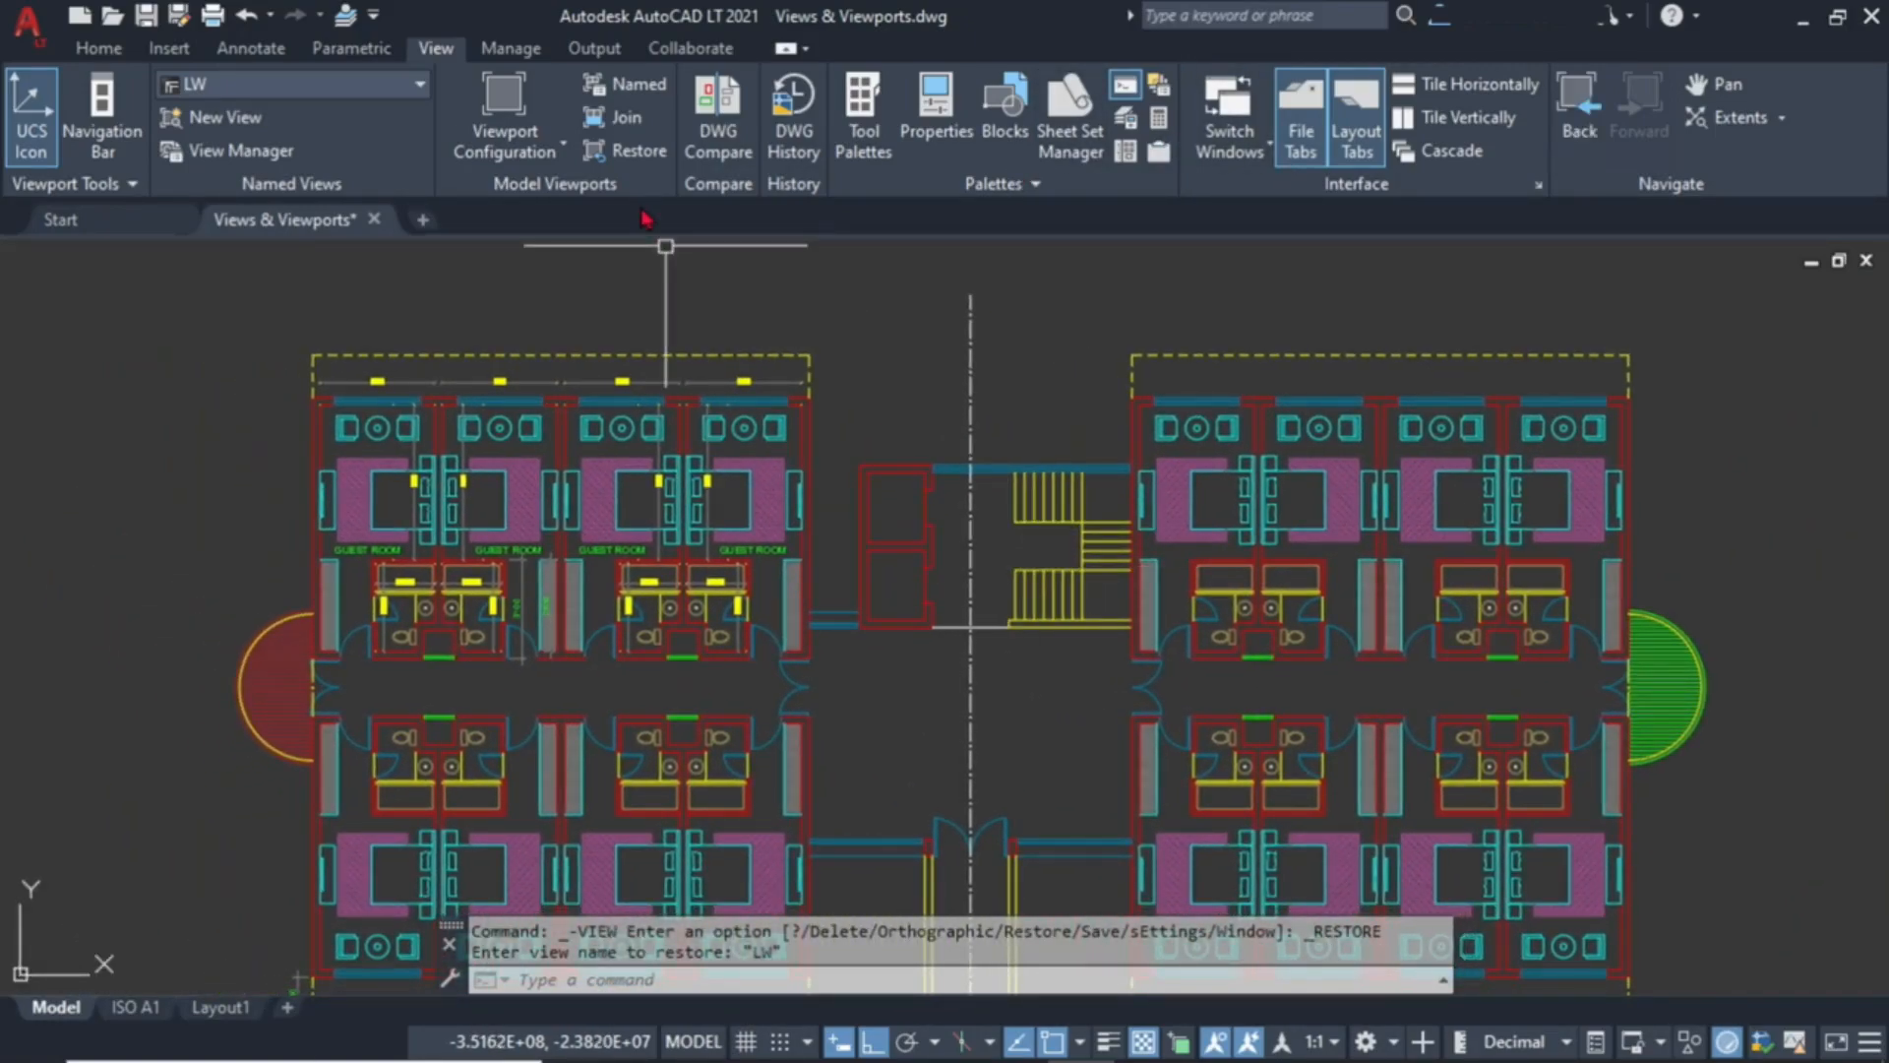
left_click(211, 117)
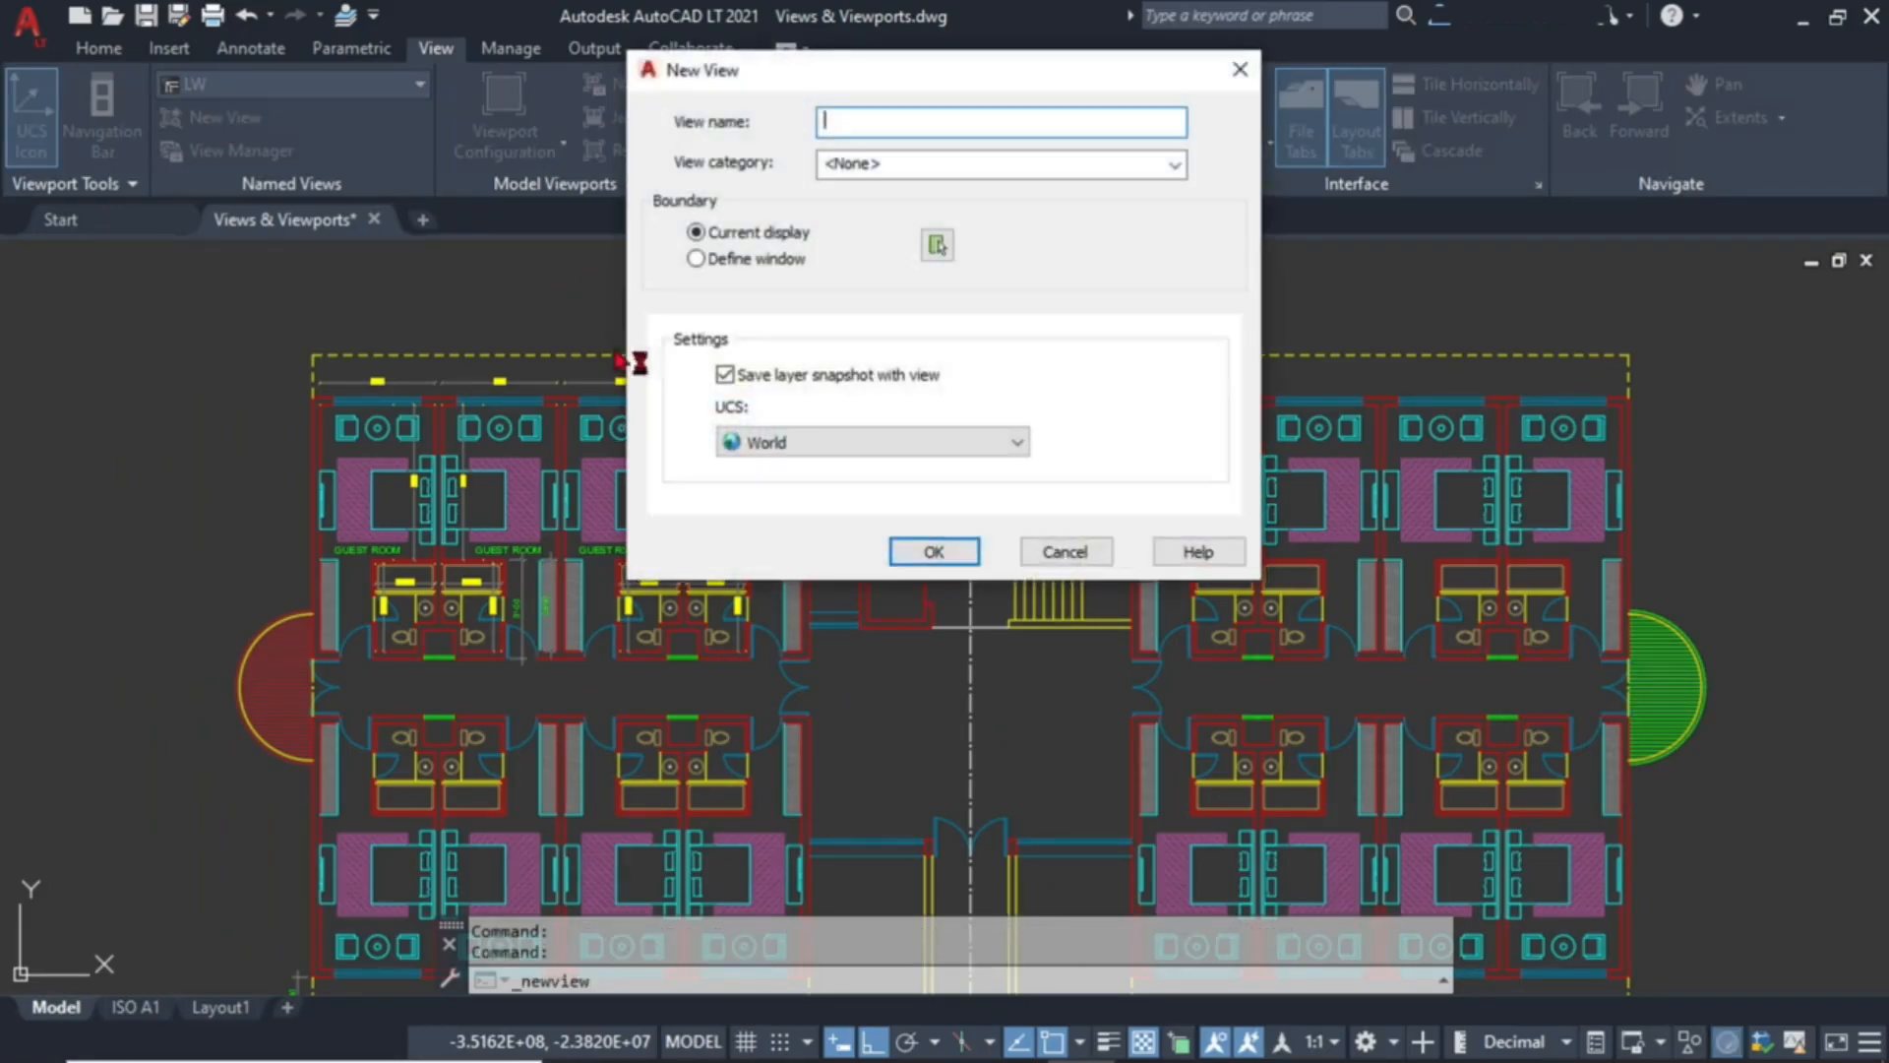
type("RM")
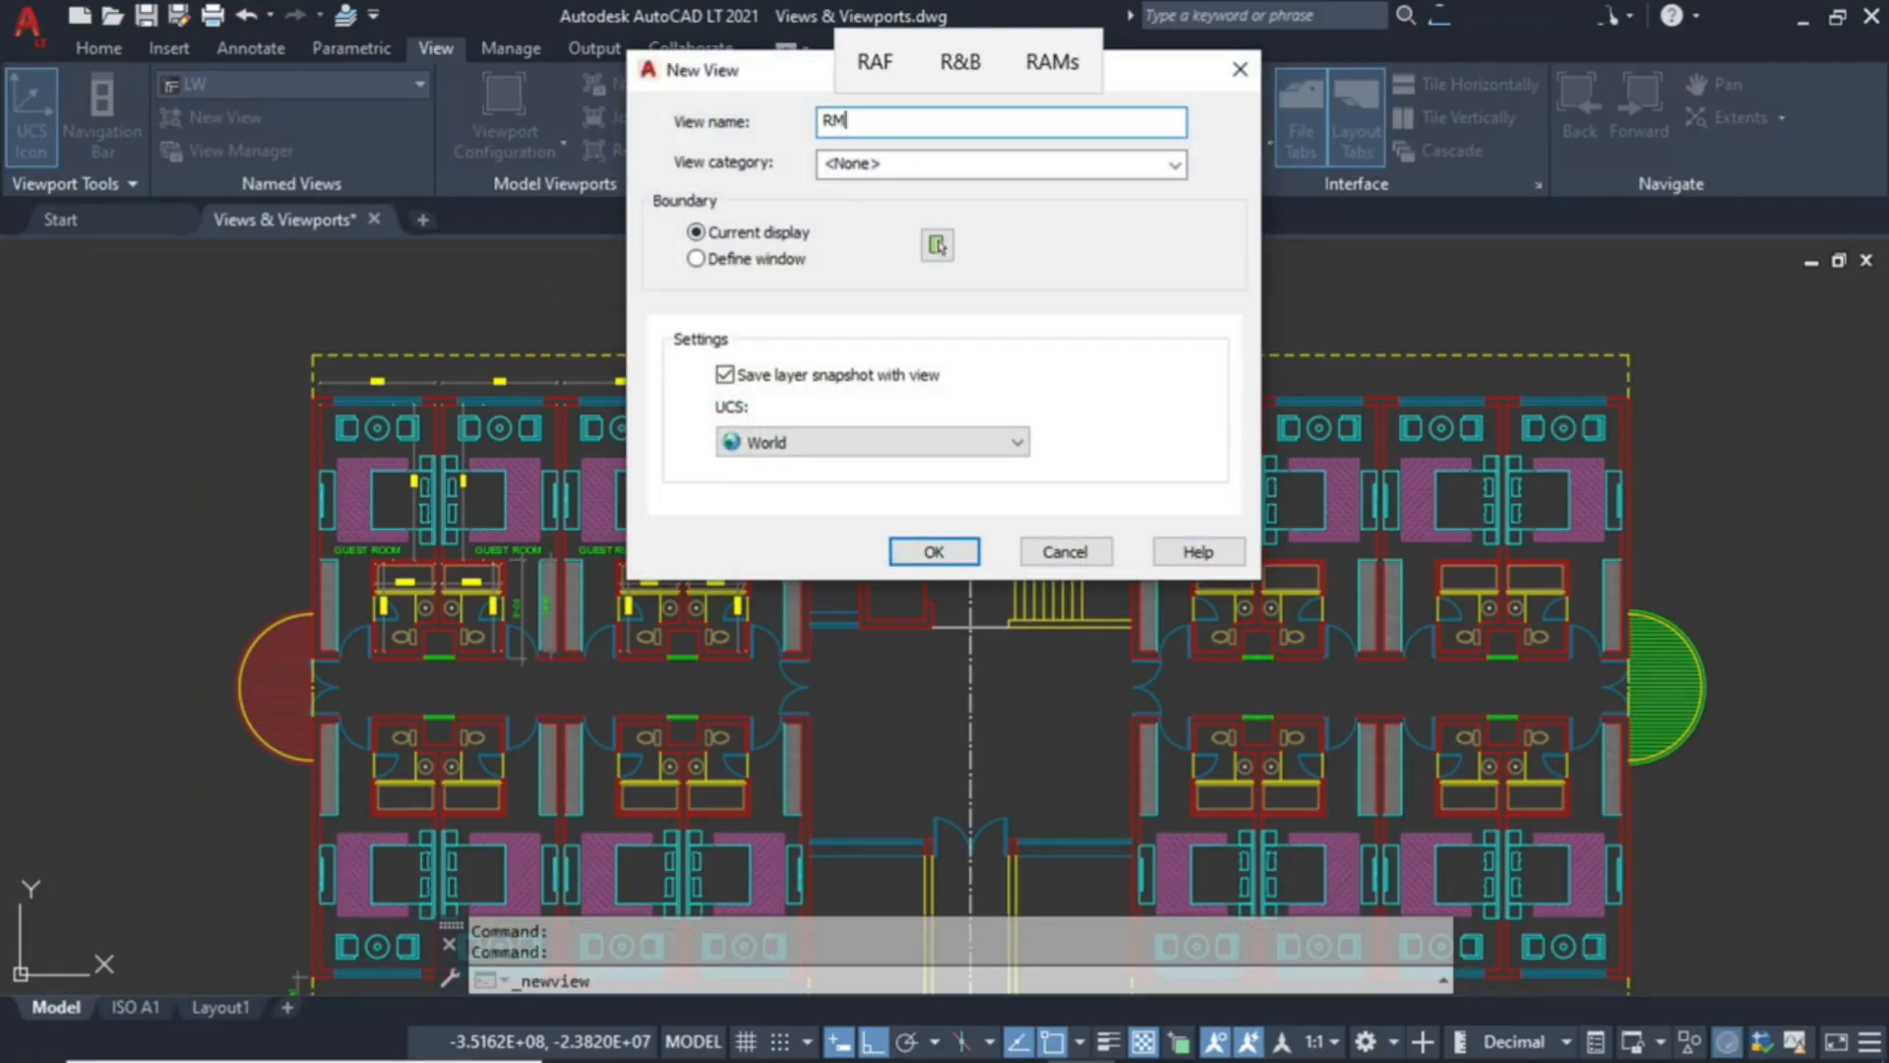
left_click(907, 167)
left_click(910, 217)
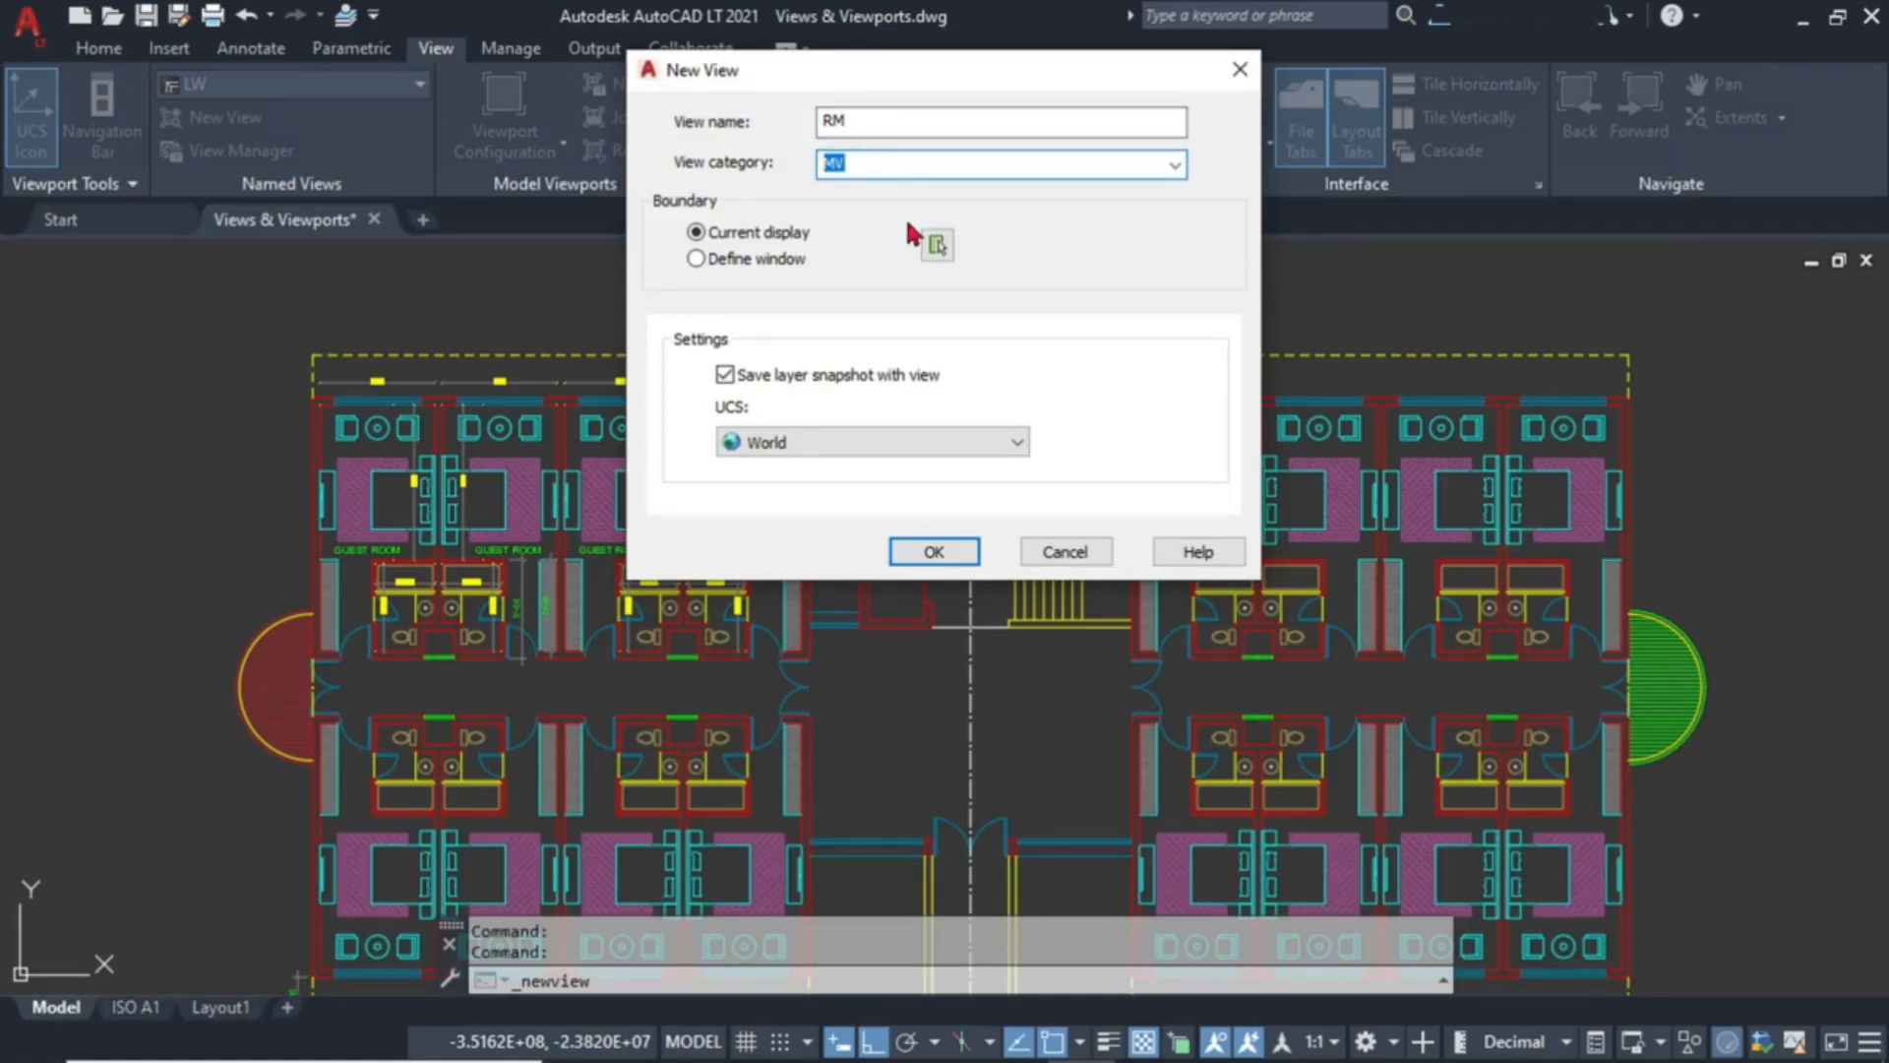
left_click(696, 258)
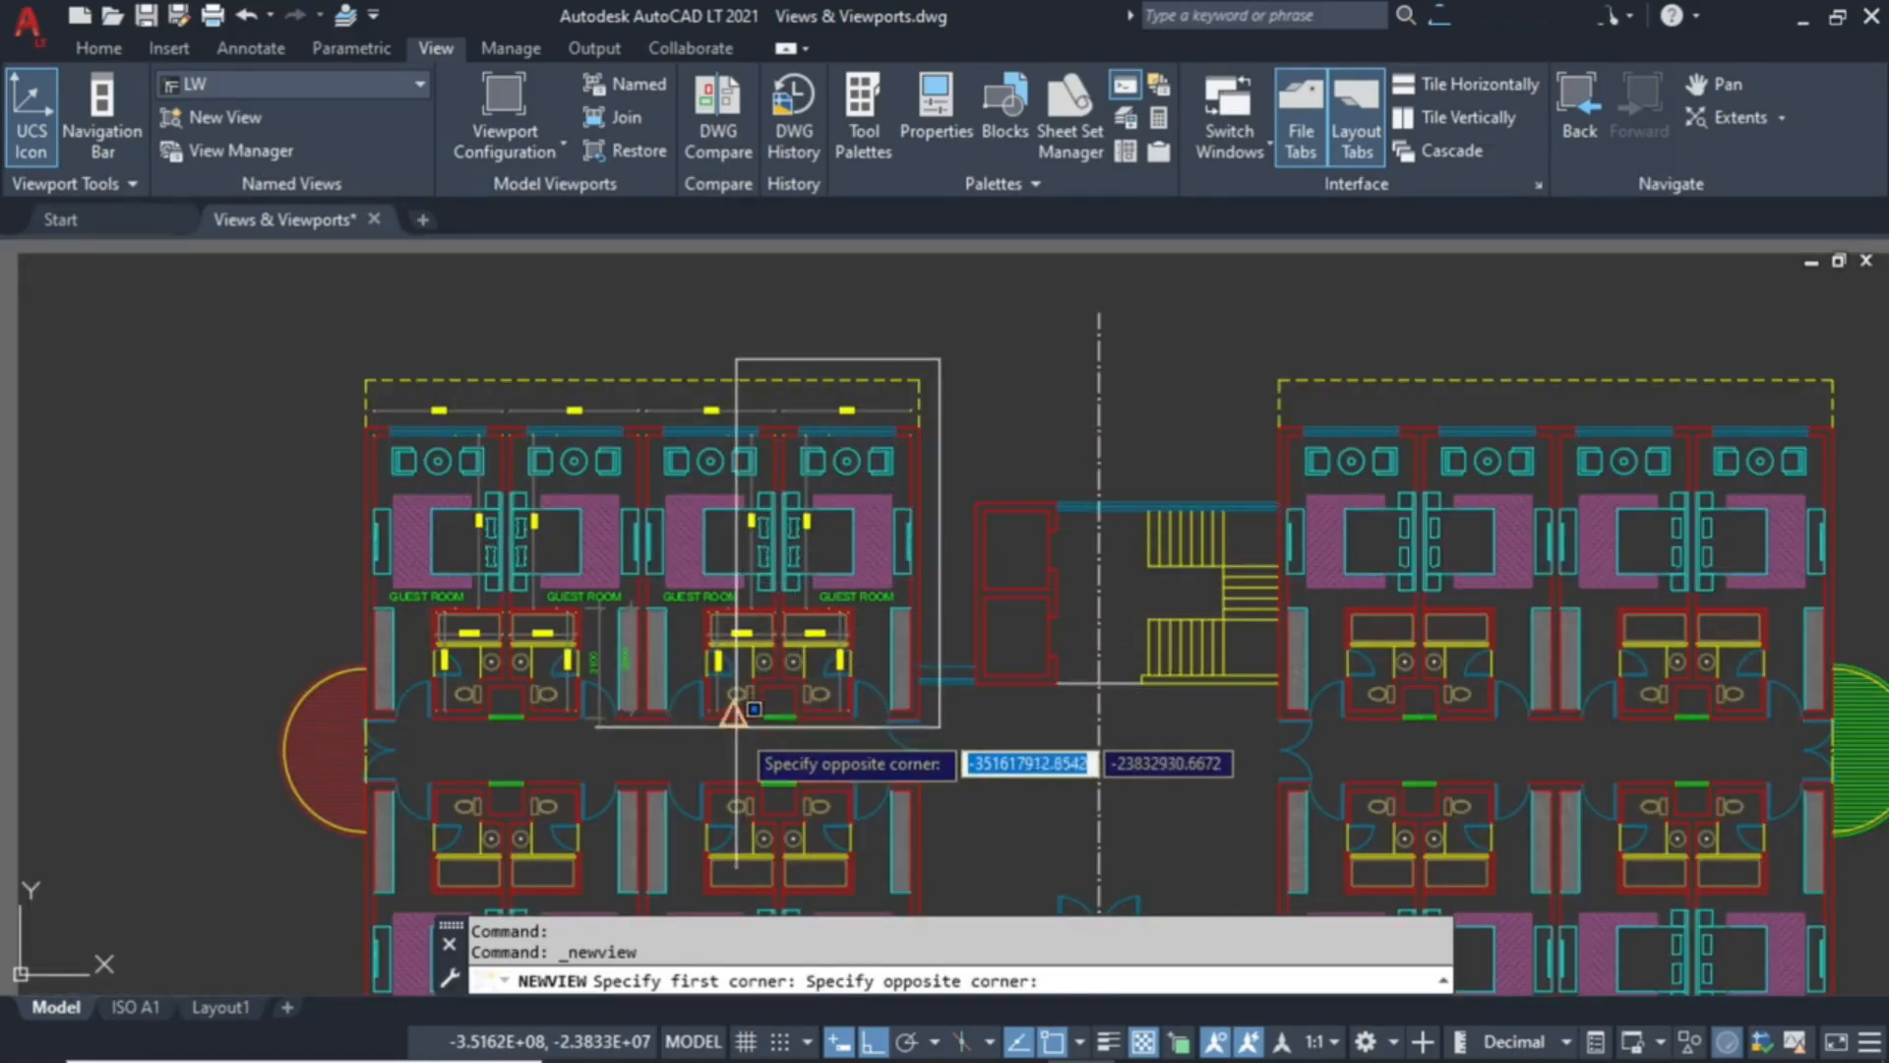
key("F3")
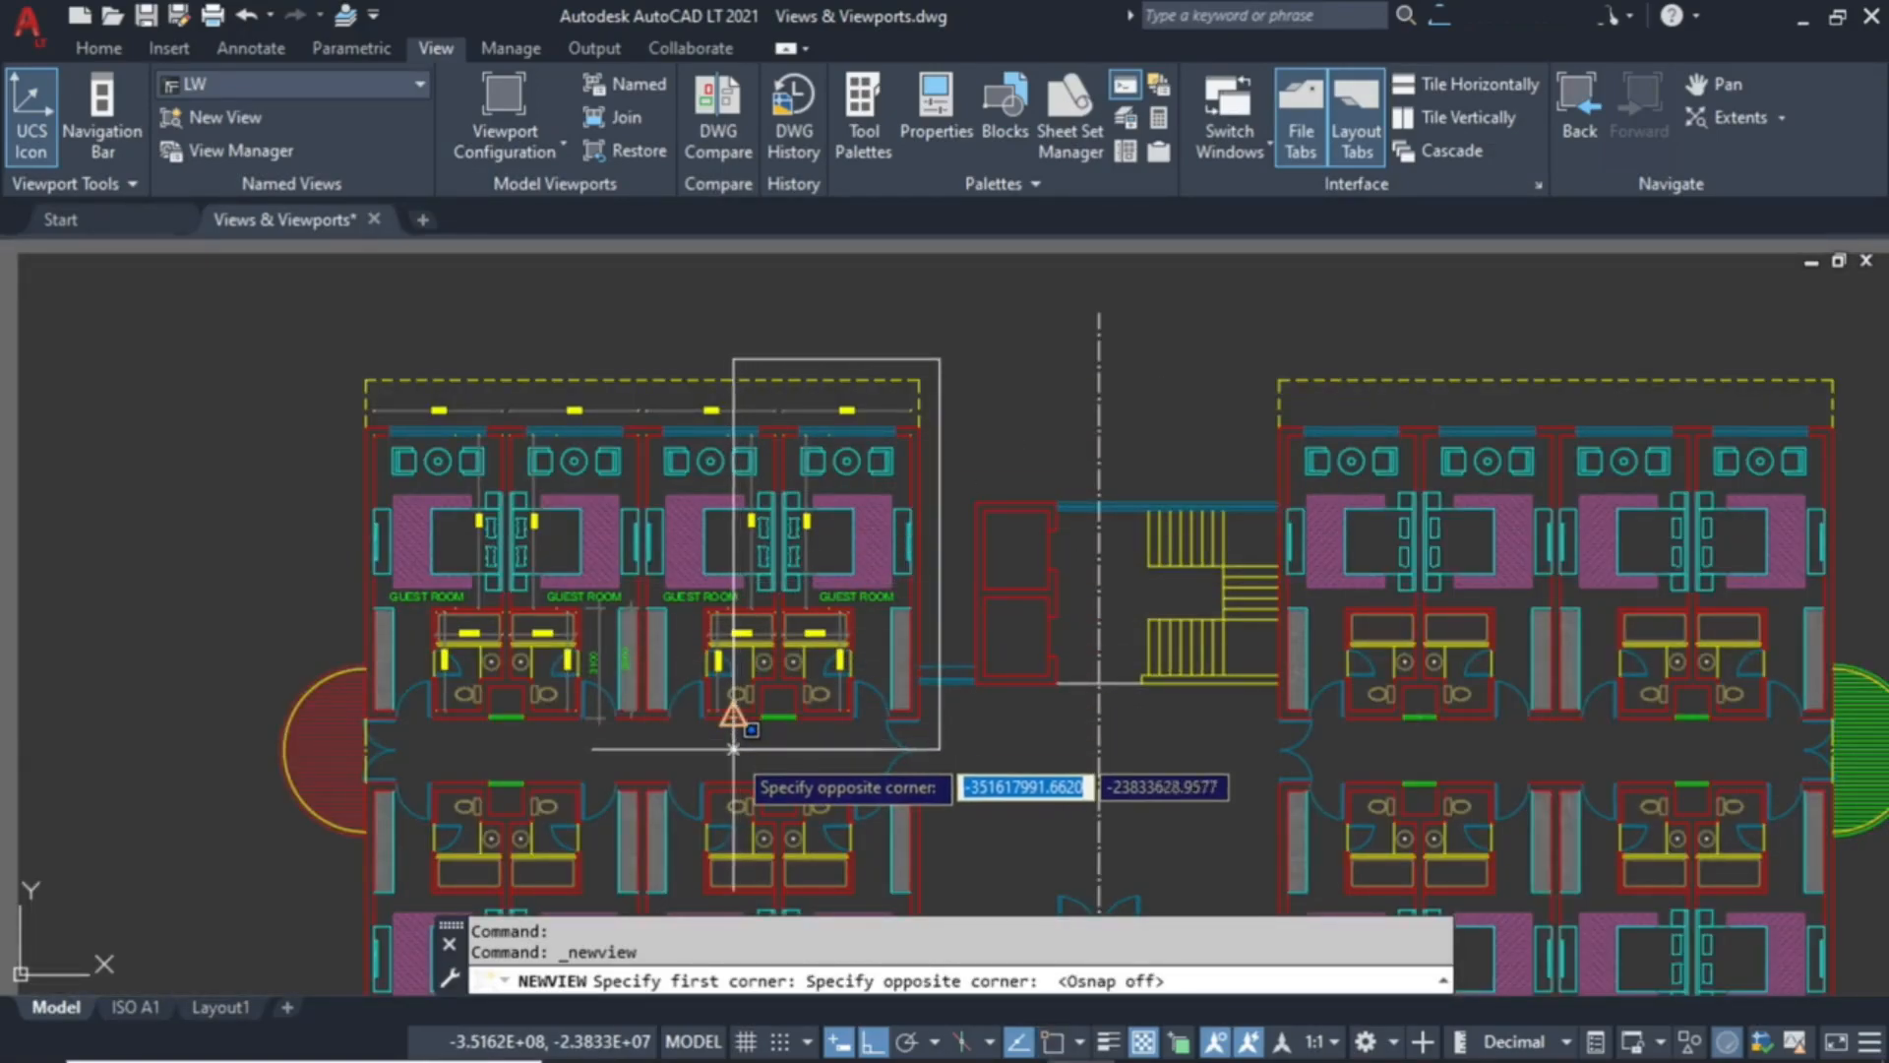
left_click(734, 749)
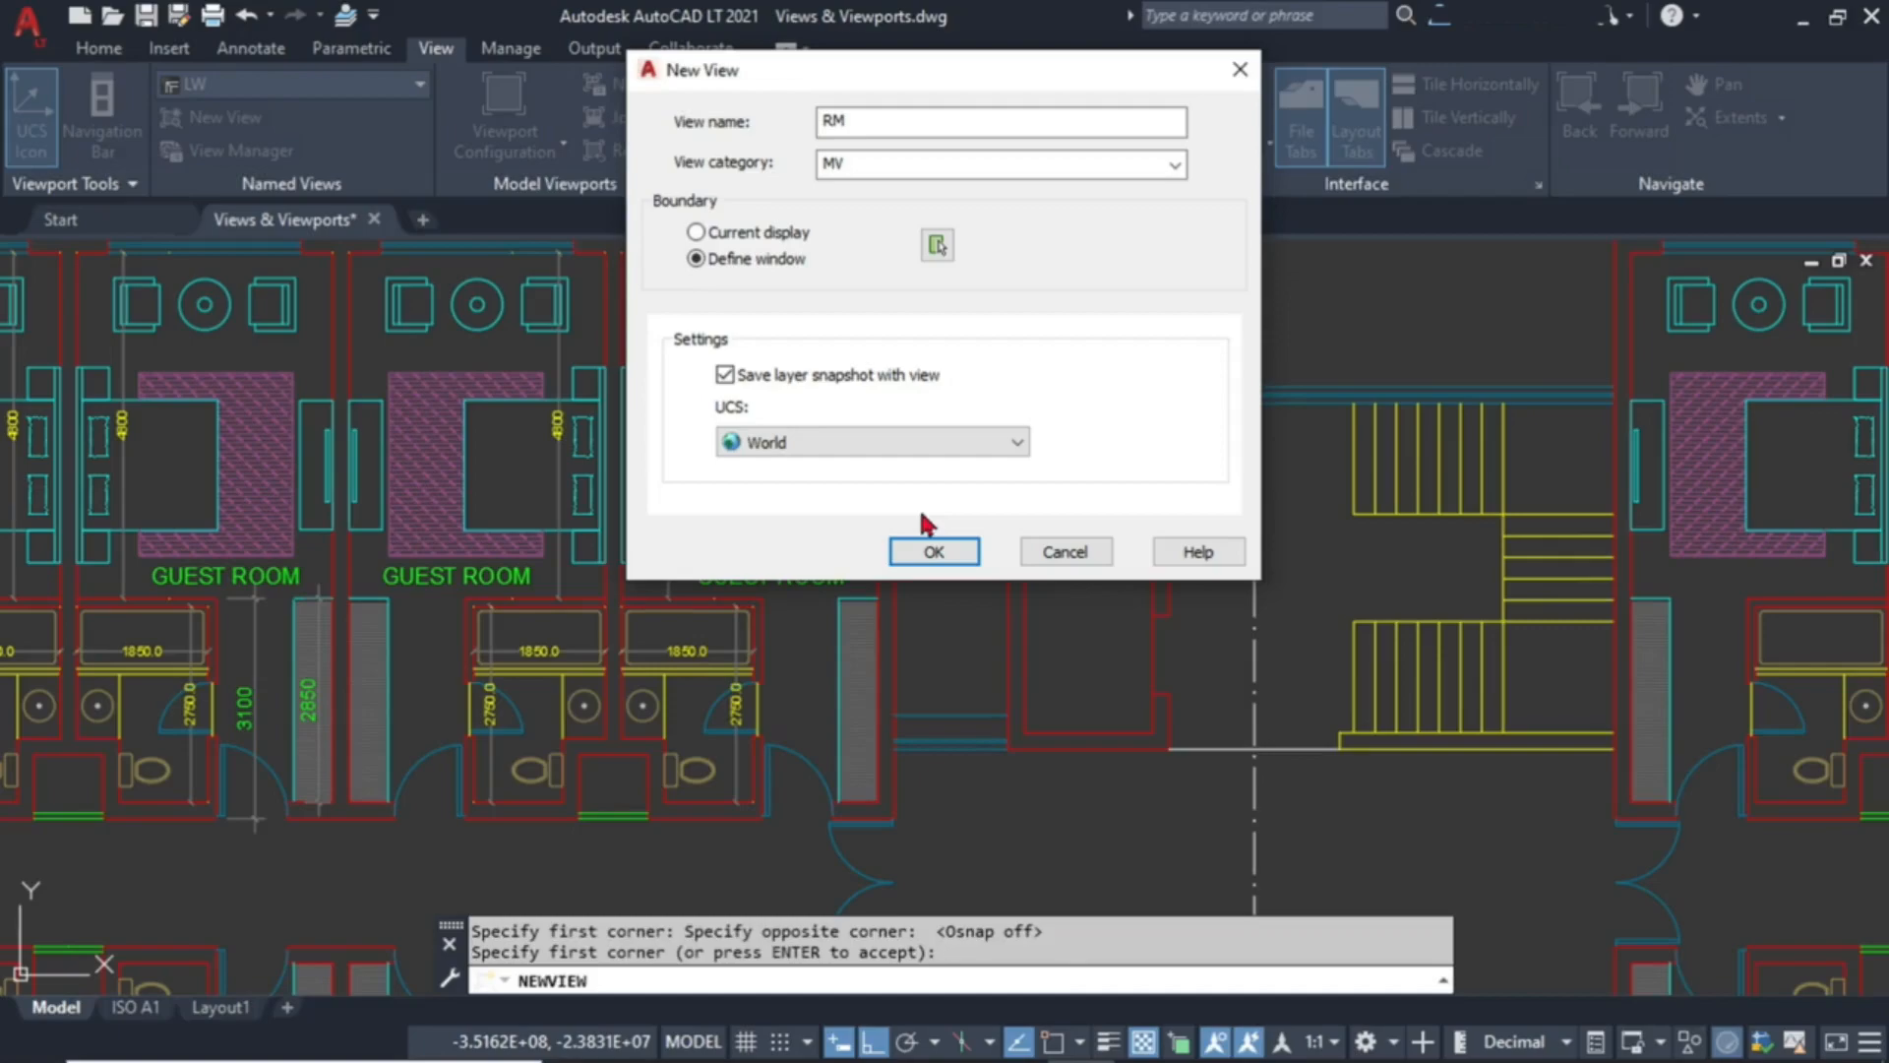
left_click(923, 552)
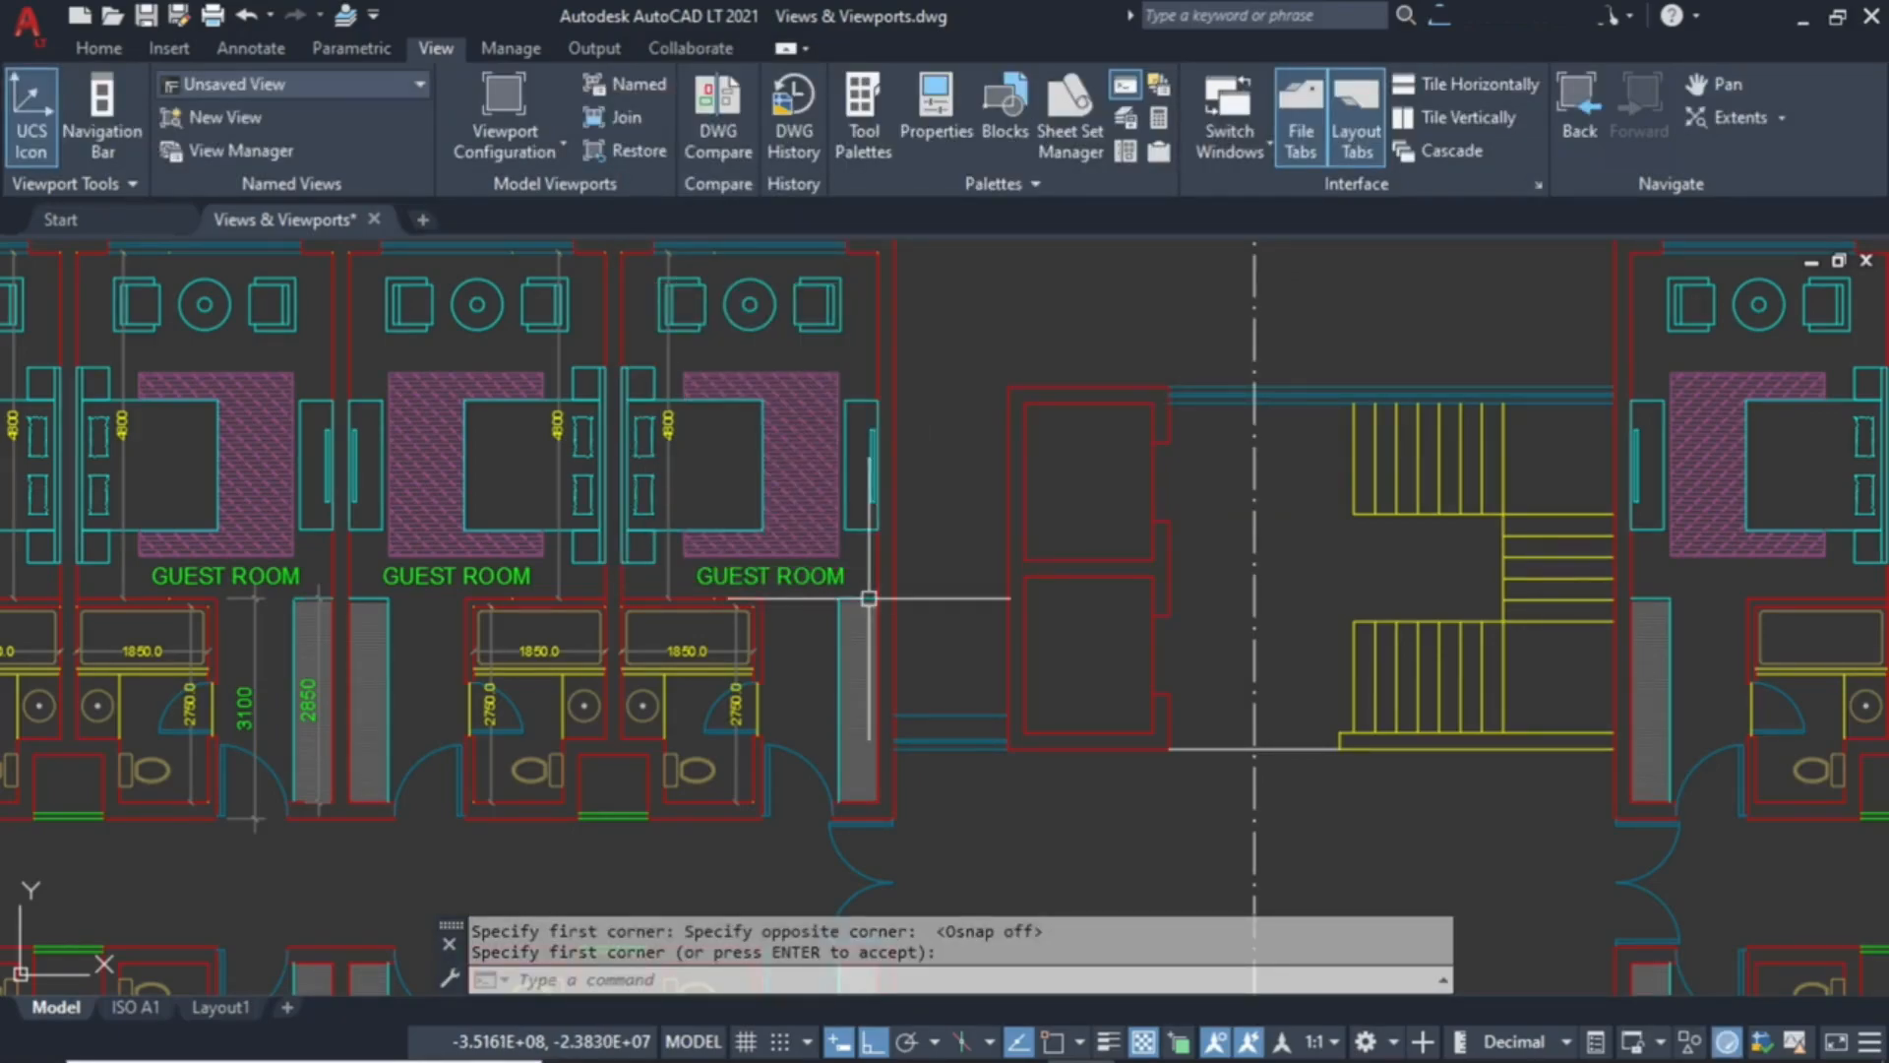
Save a named view T in category MV, with a window boundary around the bathroom of the guest room nearest the lobby.
left_click(239, 122)
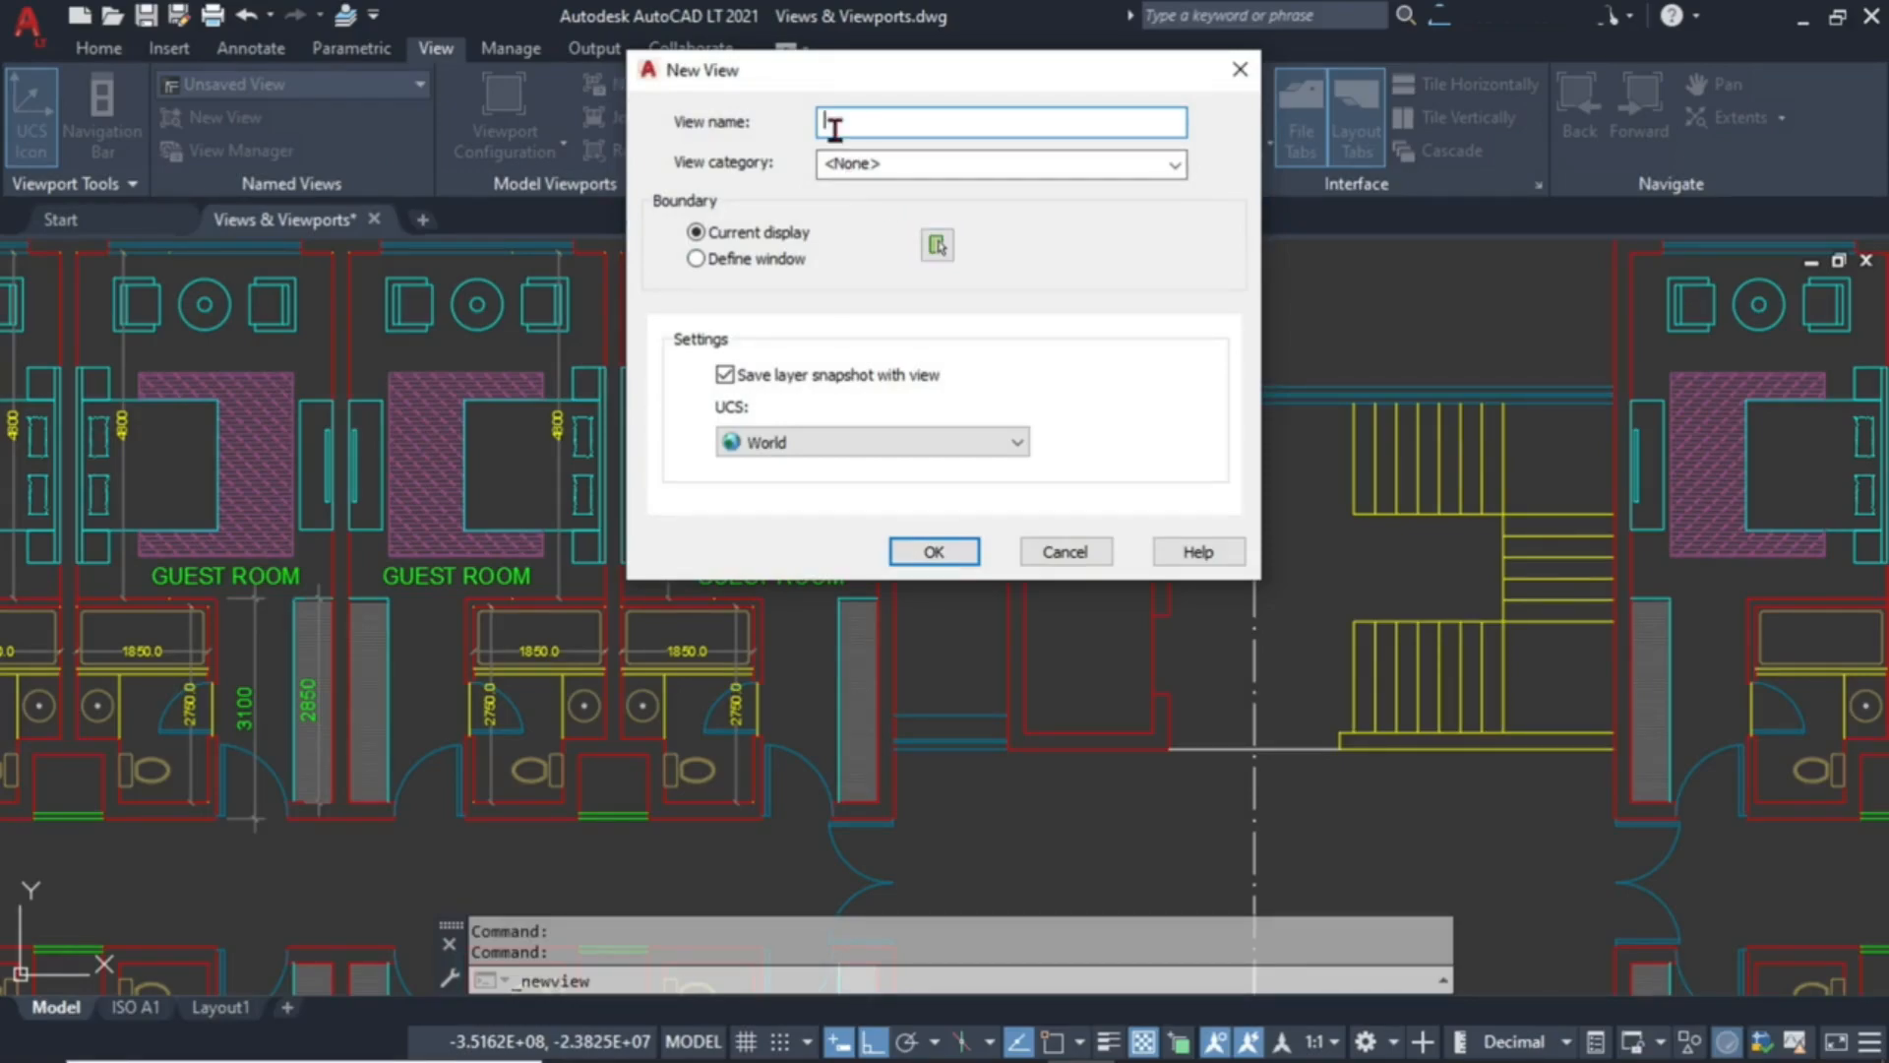
type("T")
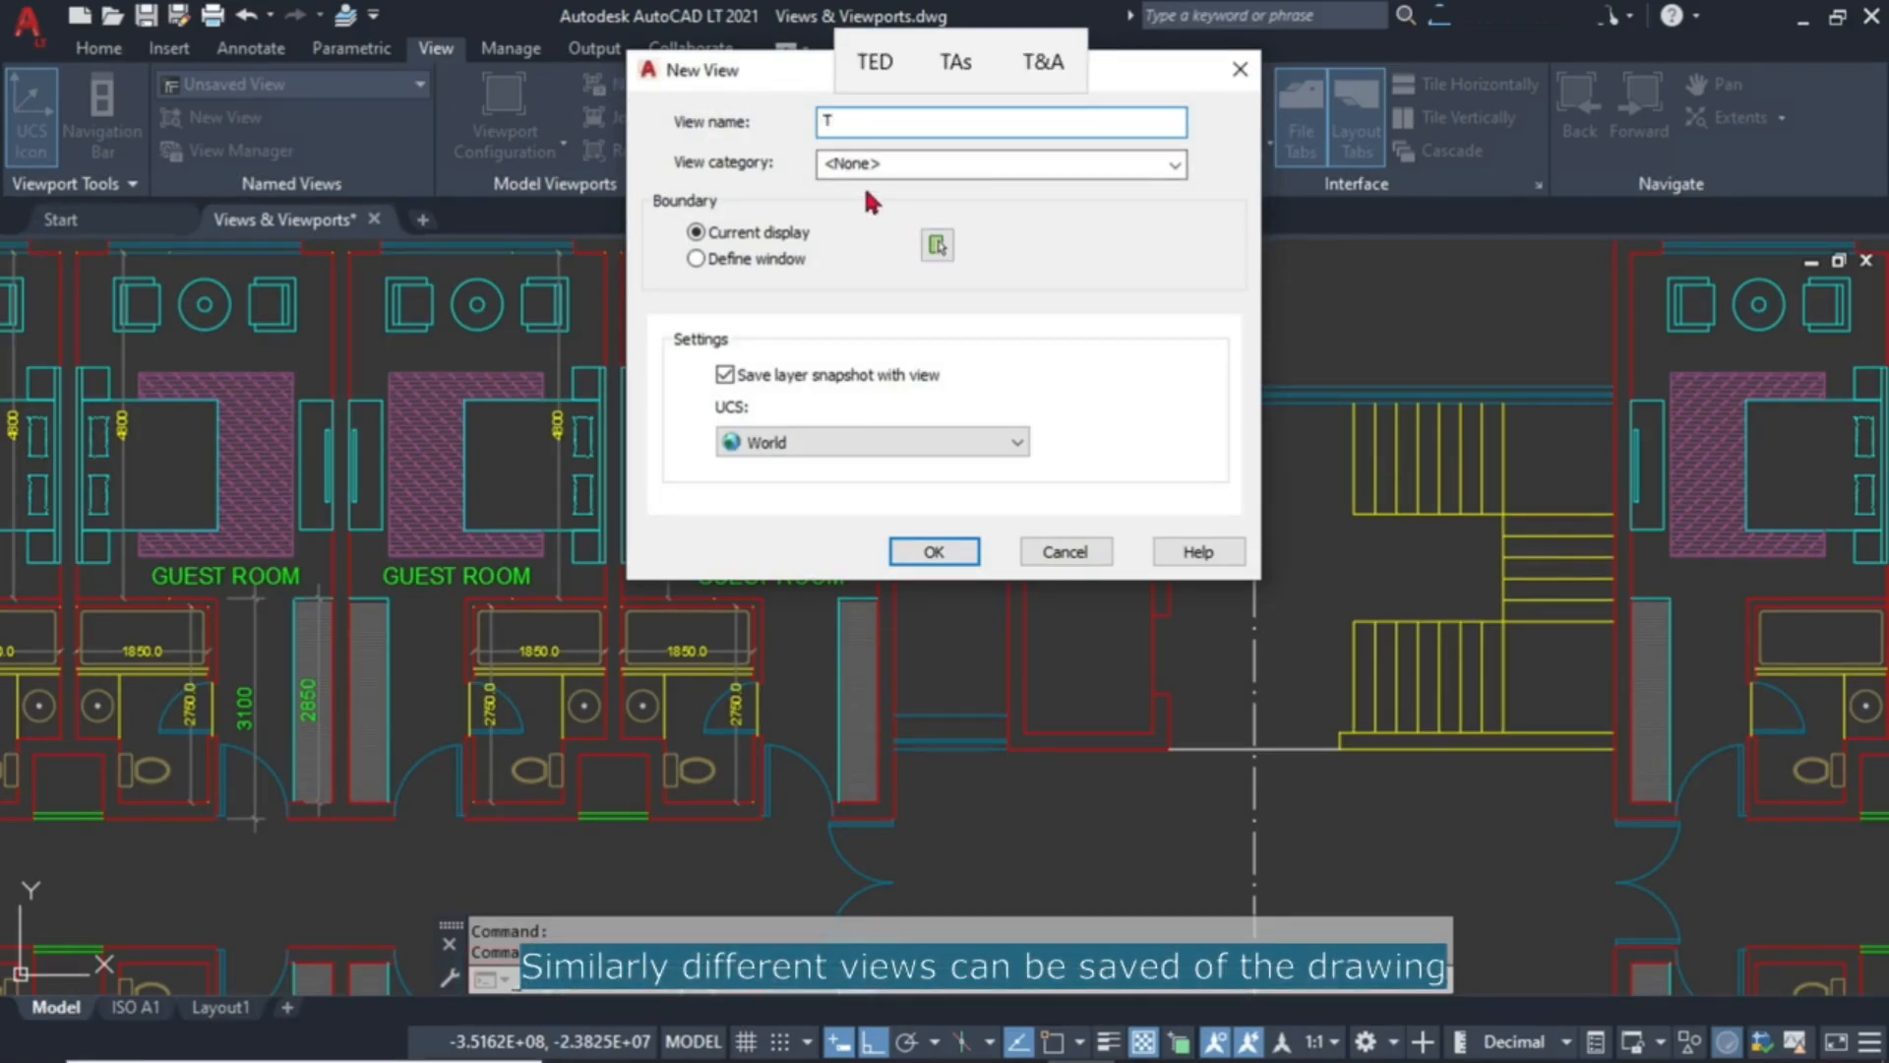
left_click(915, 166)
left_click(952, 215)
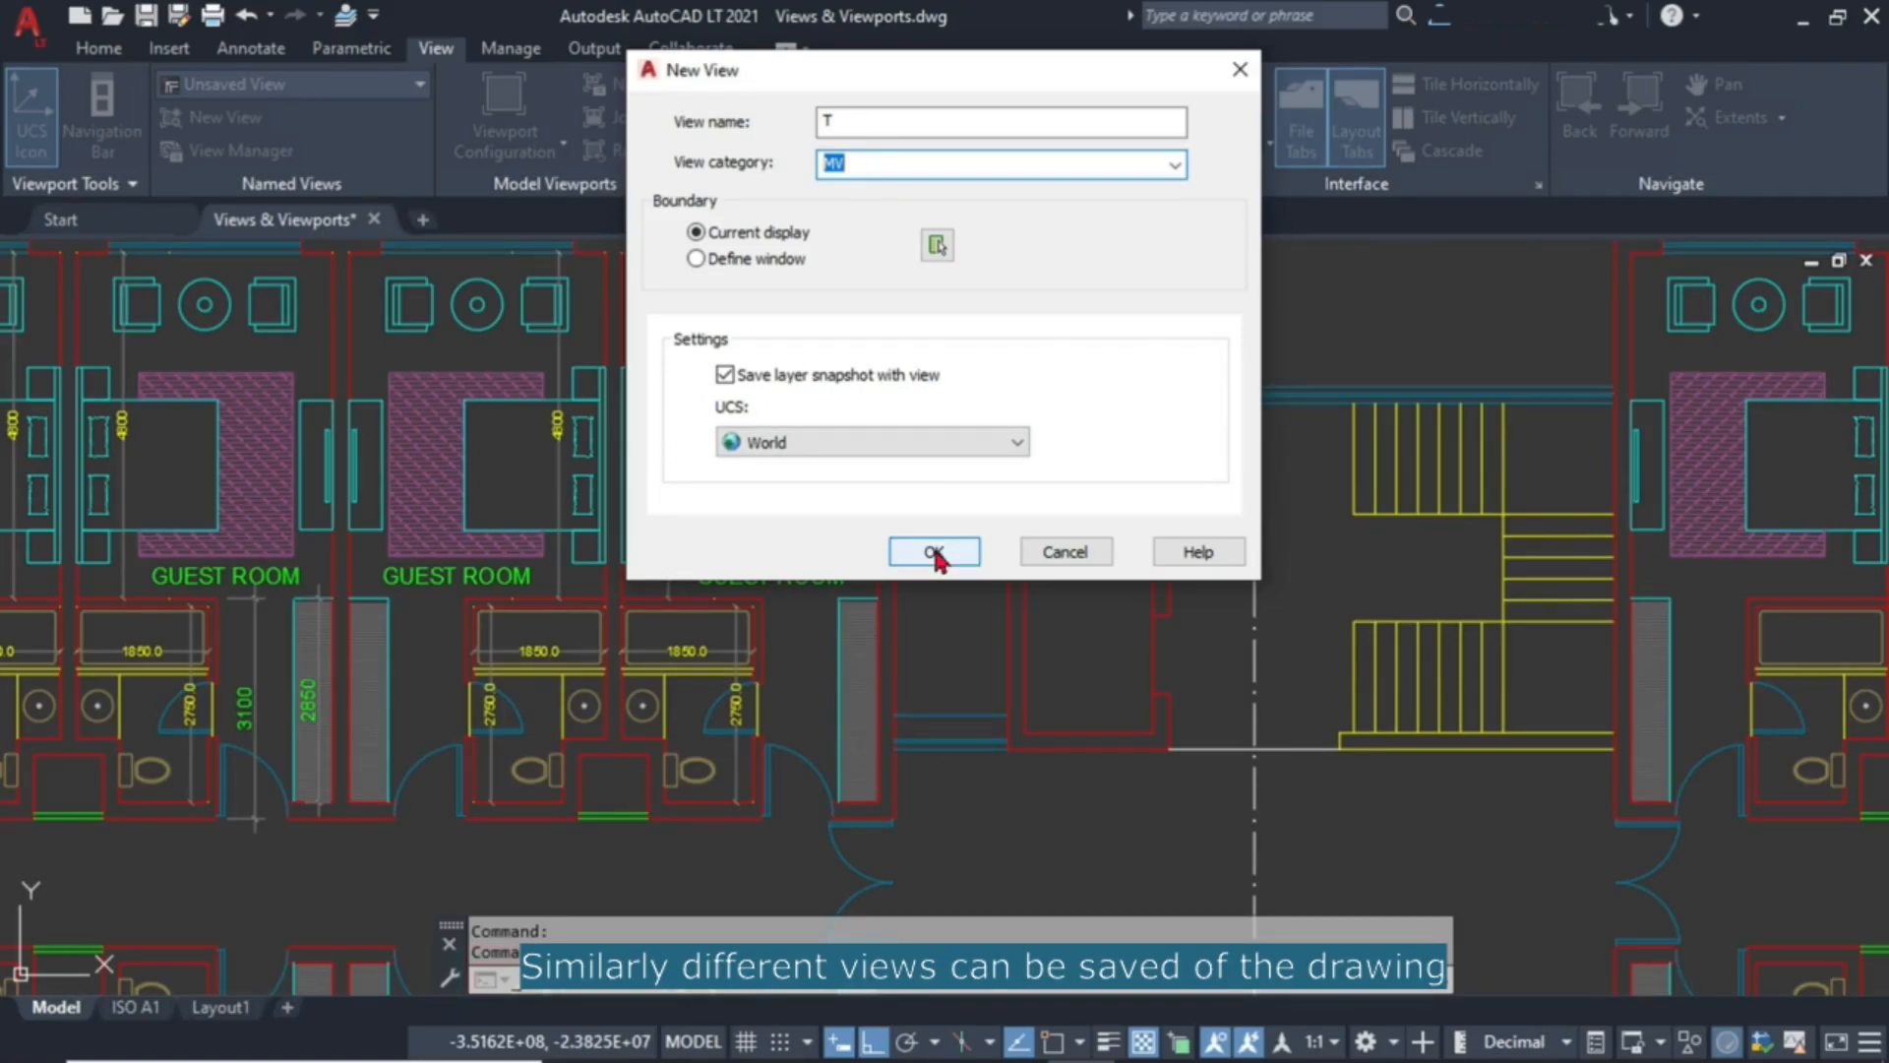
left_click(938, 245)
scroll(1047, 422, "up", 5)
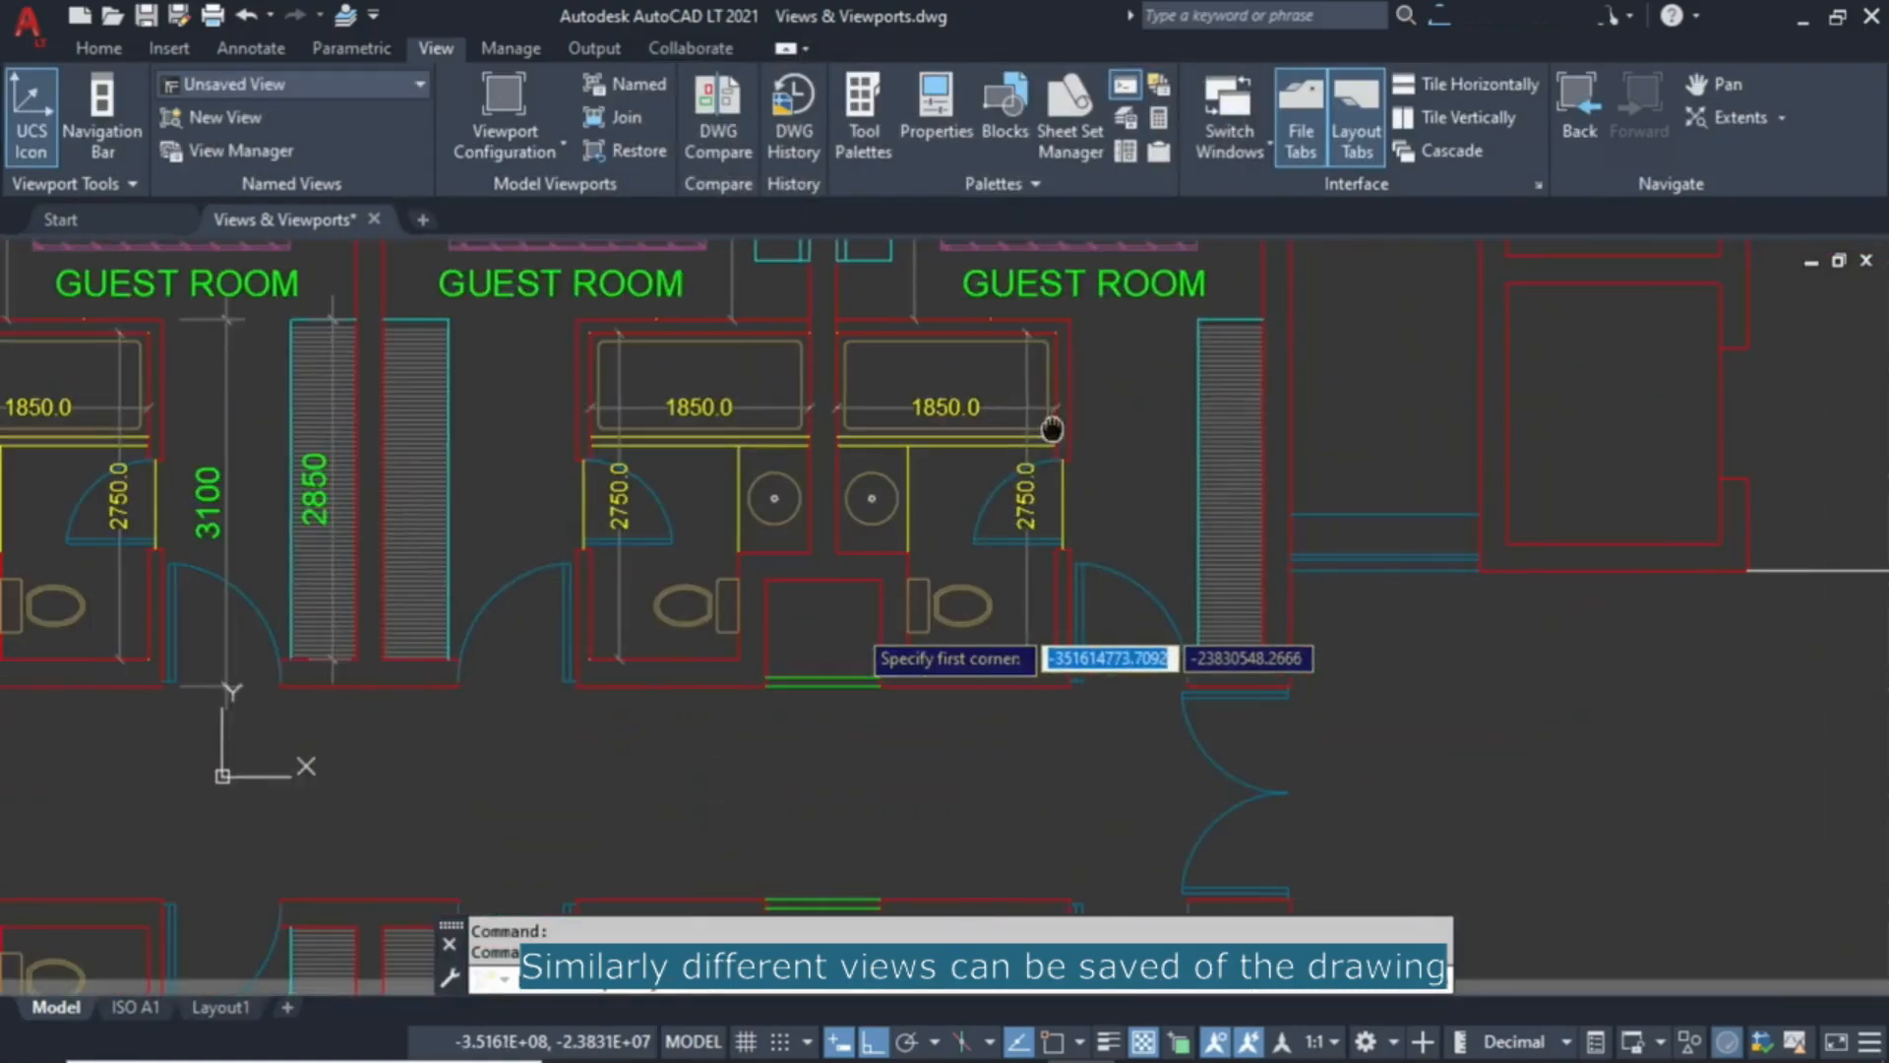
left_click(1090, 308)
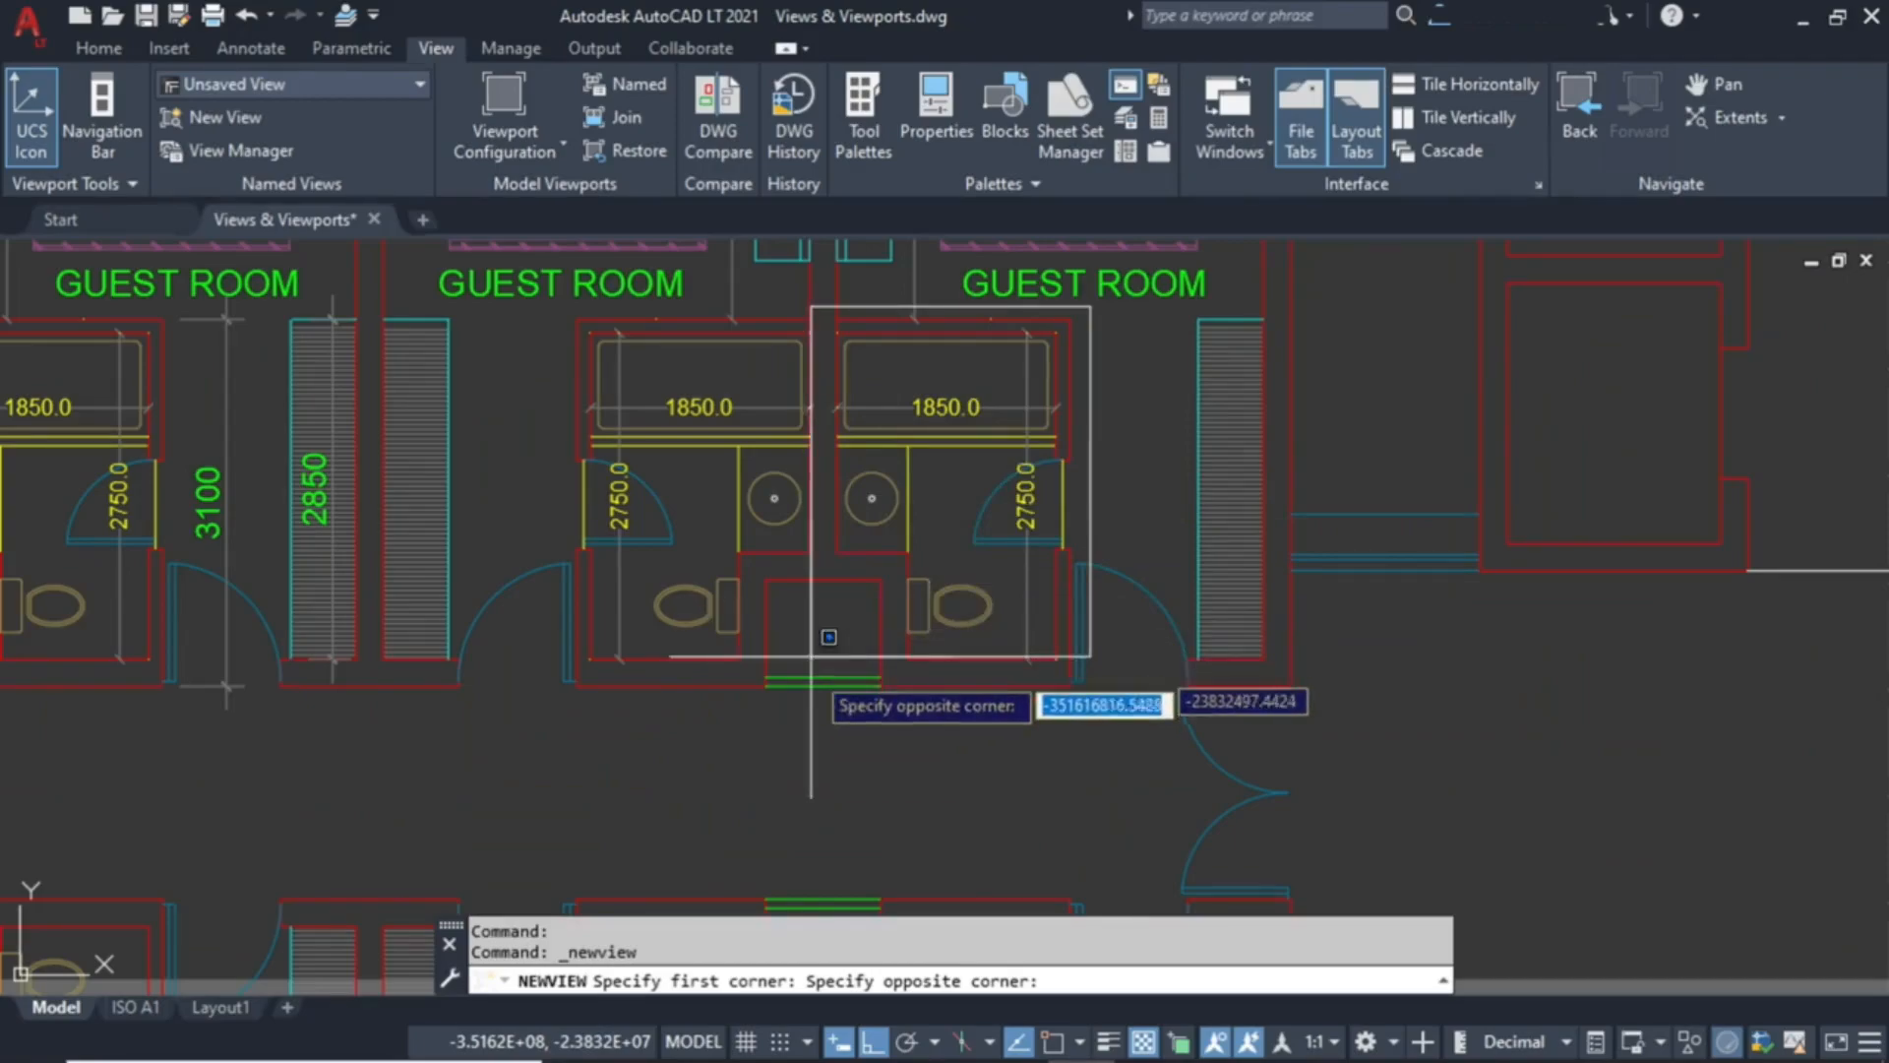
left_click(771, 740)
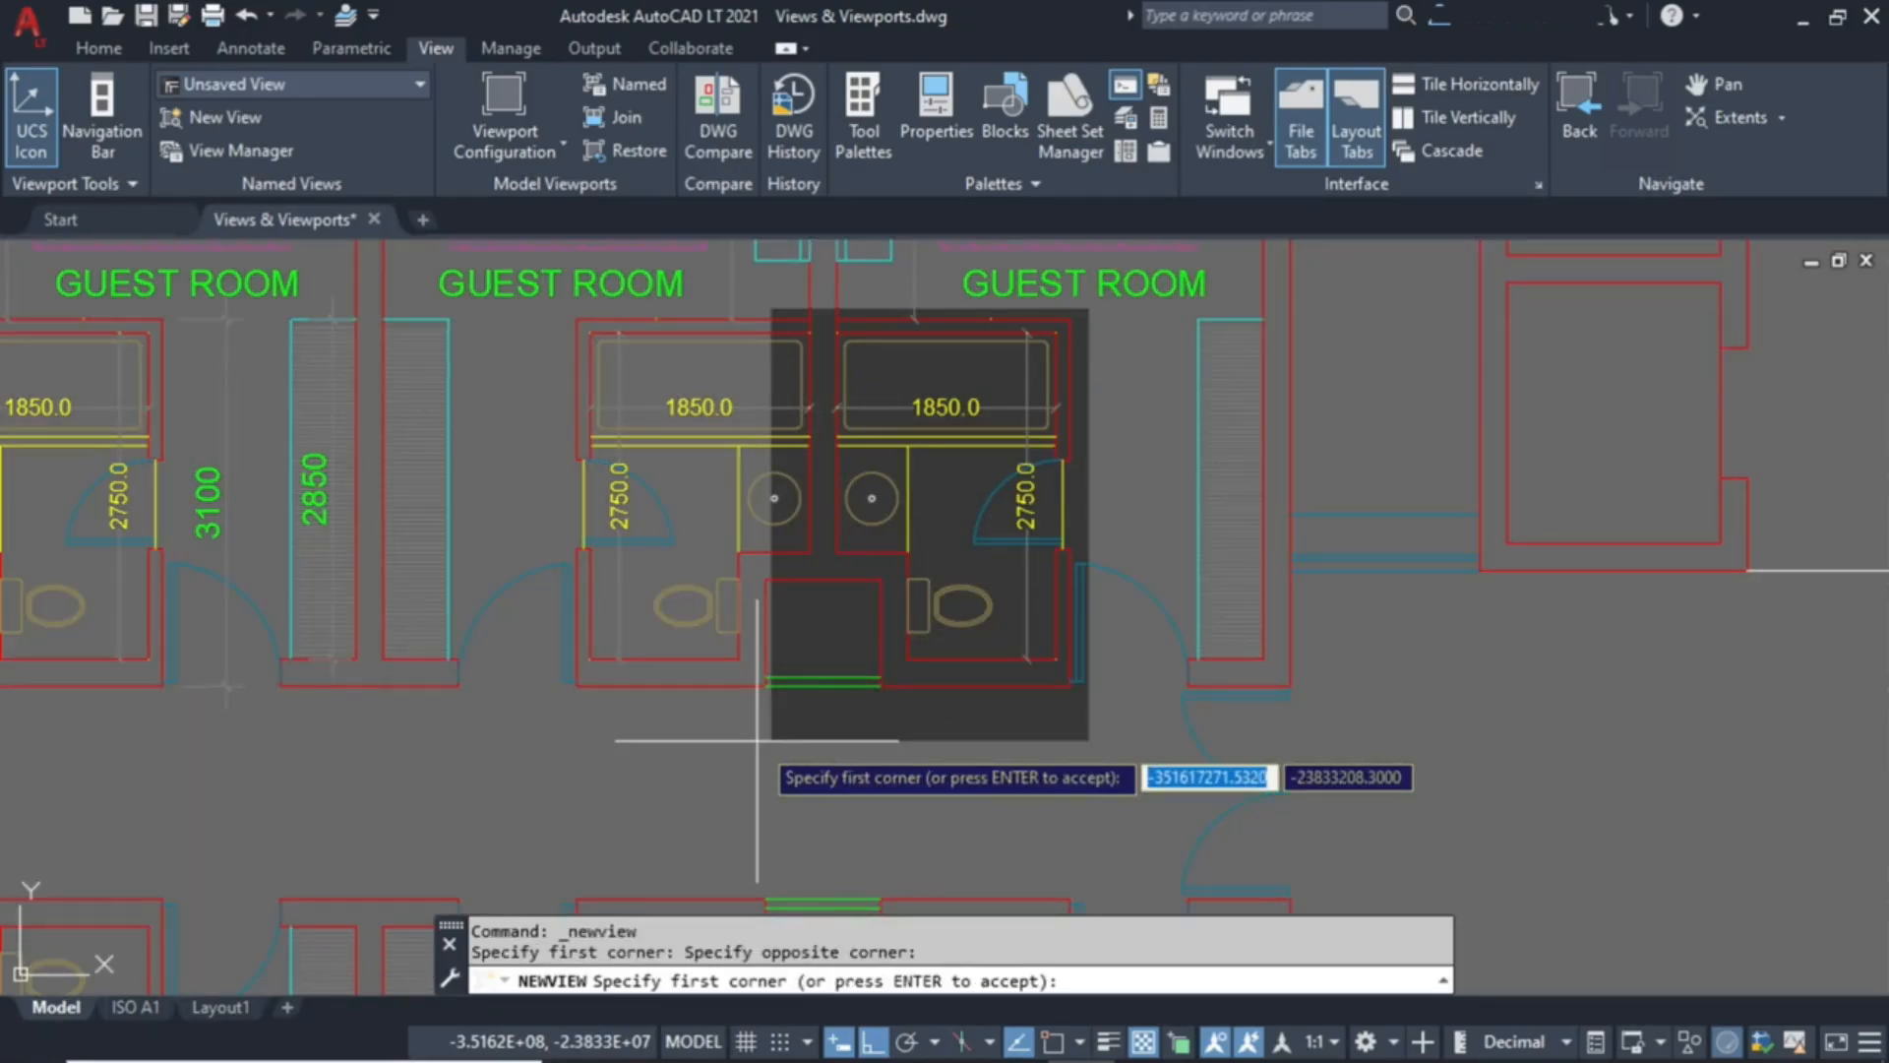
key("Return")
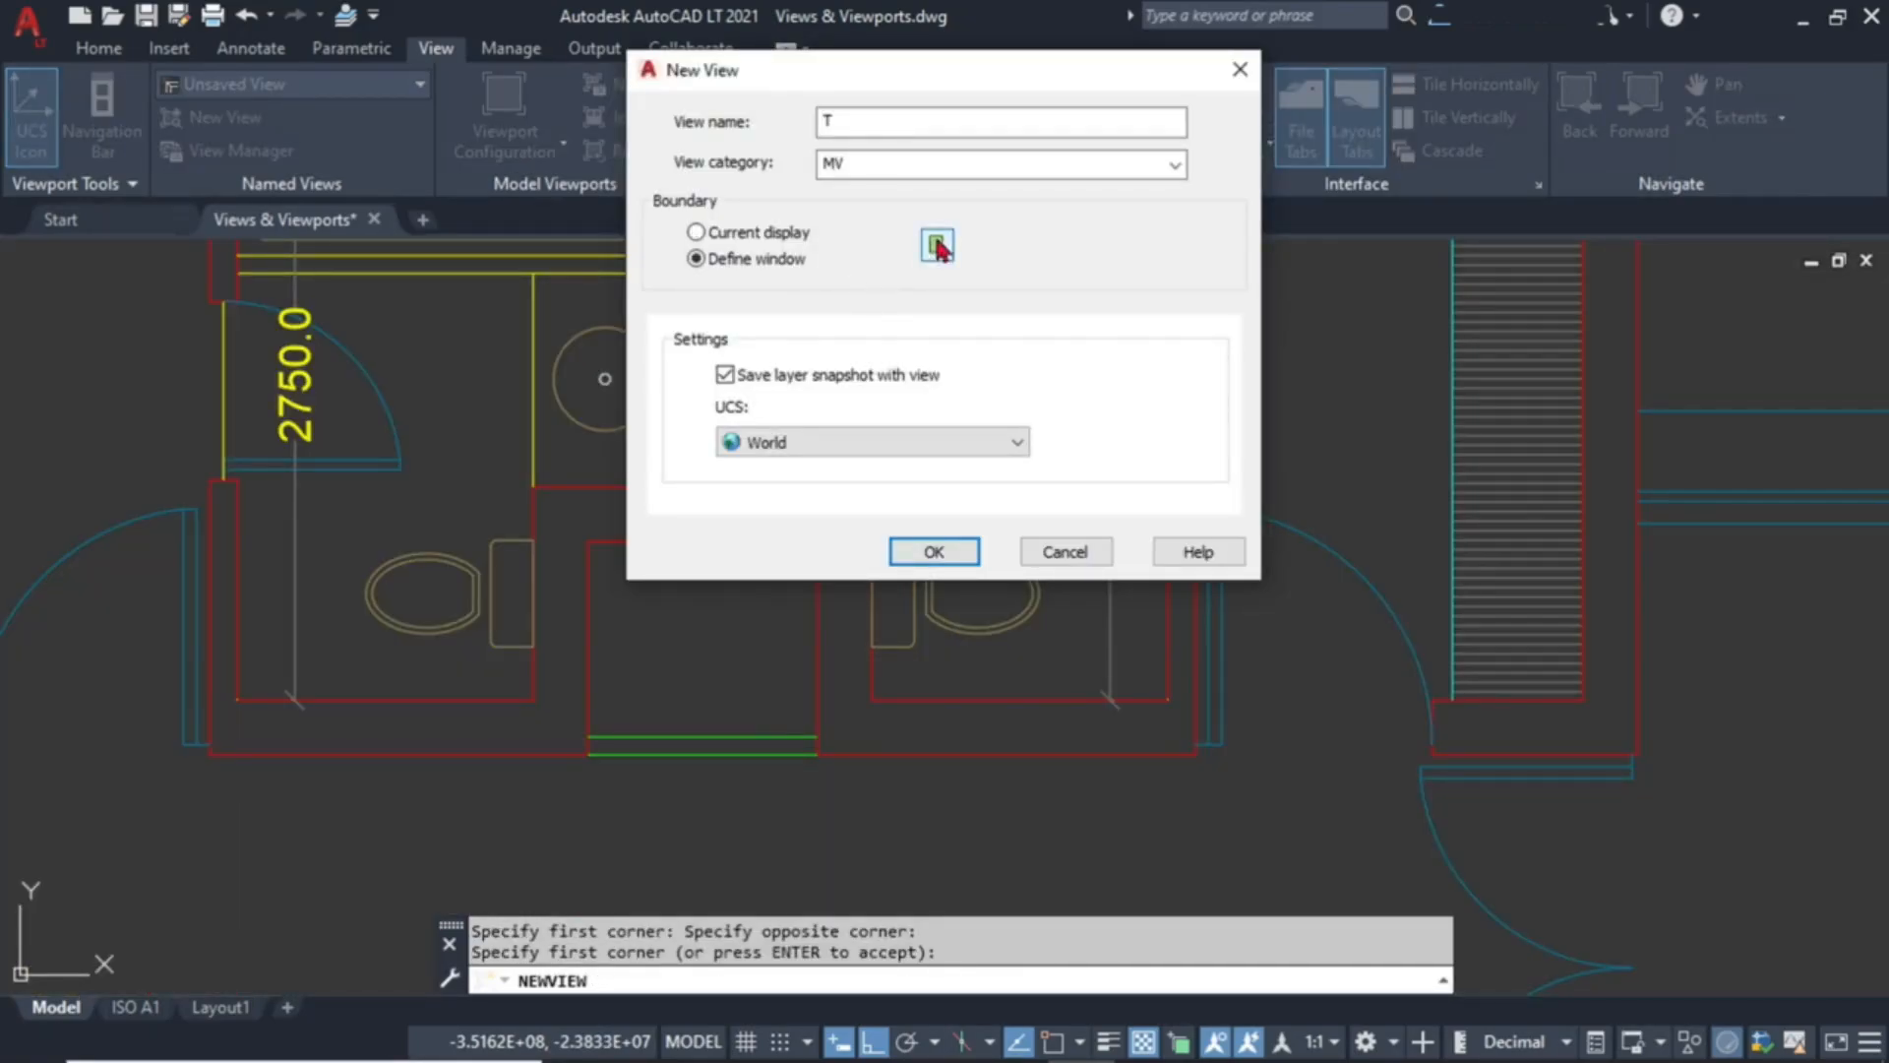
left_click(931, 552)
Turn off the GRid and Ele layers and the square hall's circle and hatch, leaving only its walls, windows and doors.
scroll(926, 549, "down", 5)
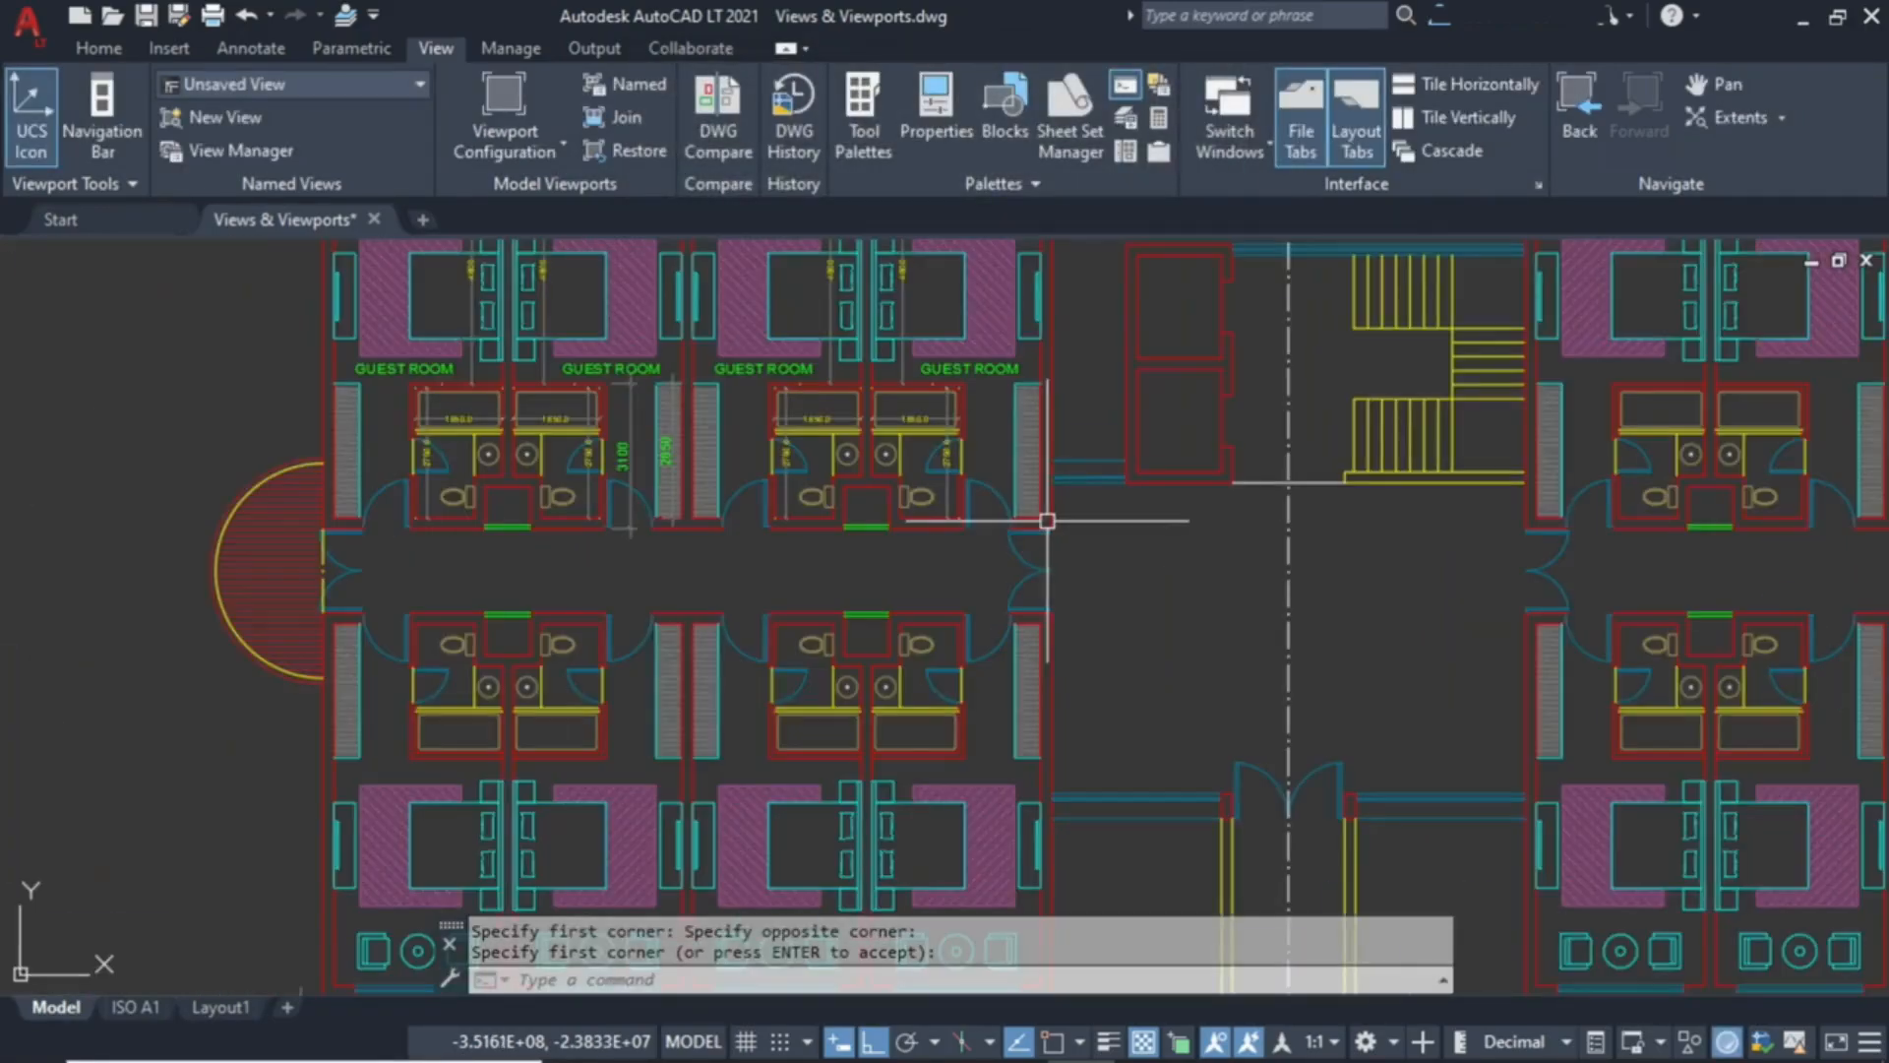
middle_click_drag(1160, 568, 1016, 304)
middle_click_drag(1206, 866, 1113, 505)
mouse_move(1143, 620)
middle_mouse_down()
mouse_move(1122, 358)
mouse_move(1088, 396)
mouse_move(1072, 371)
middle_mouse_up()
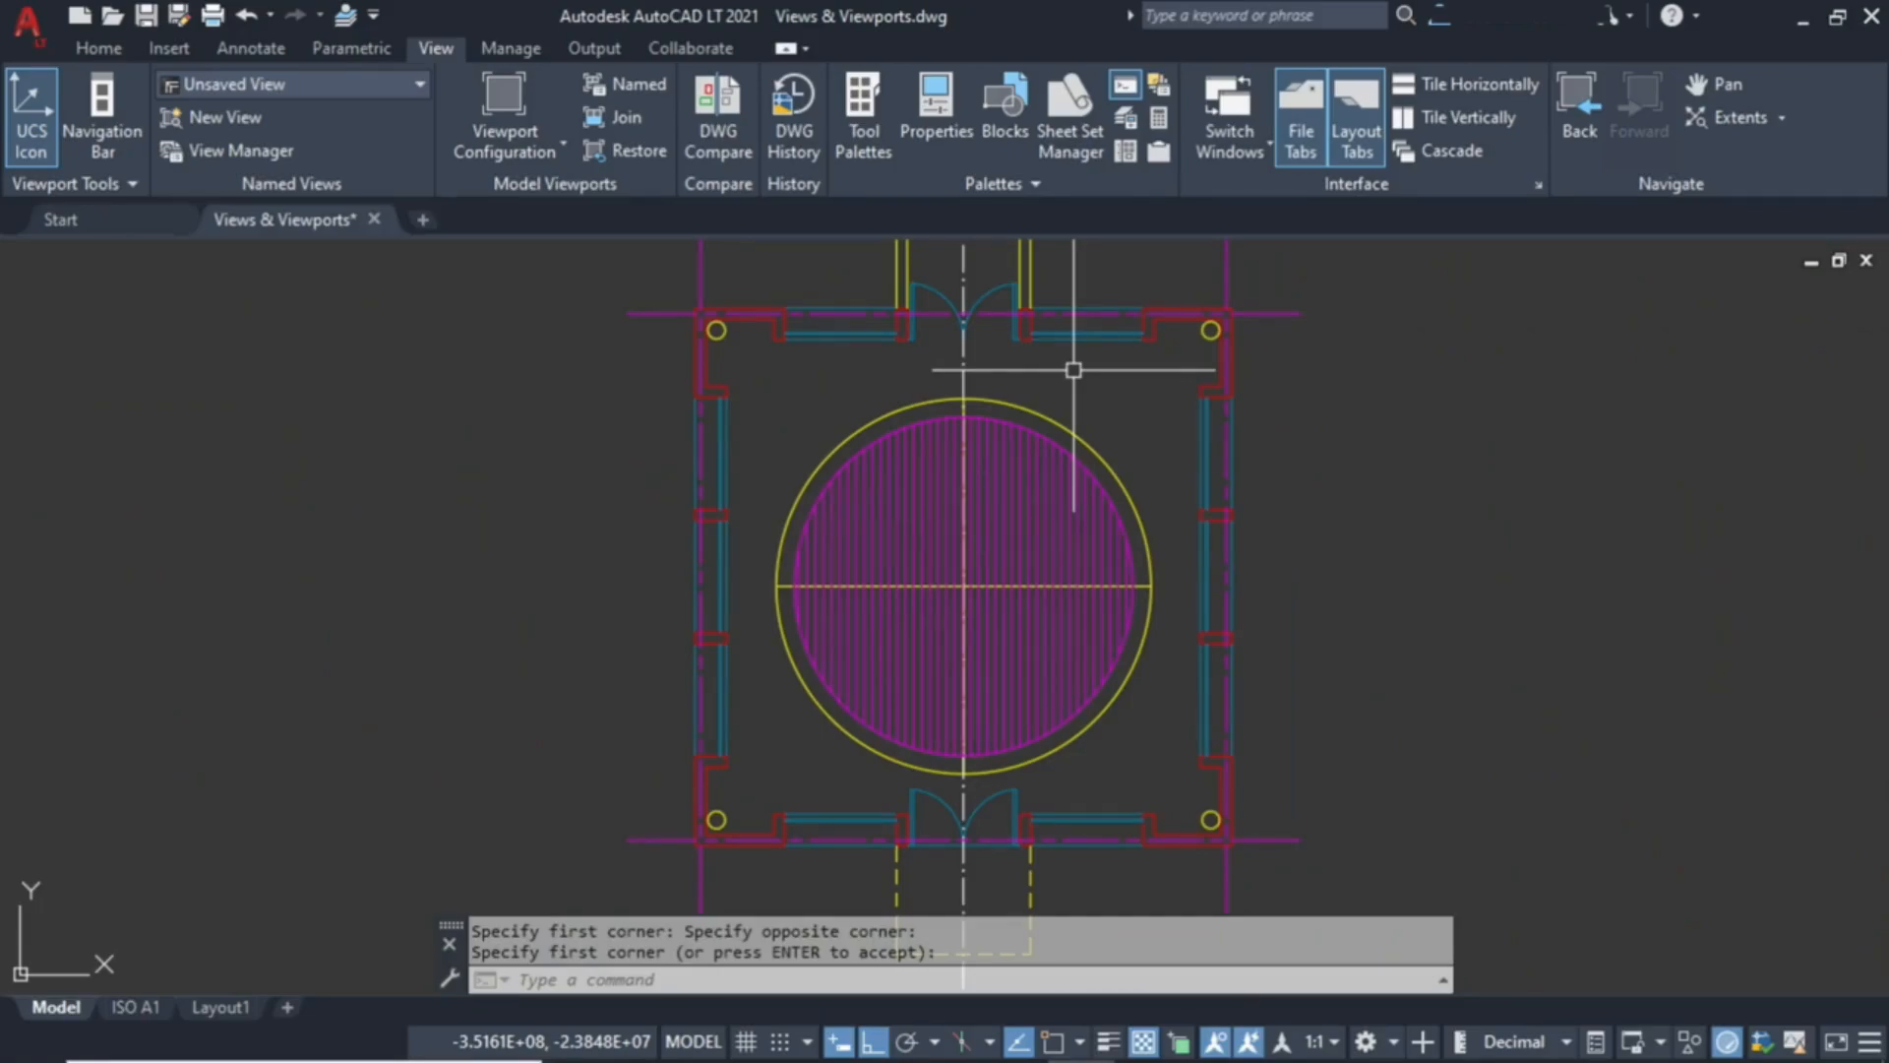
left_click(98, 47)
left_click(631, 118)
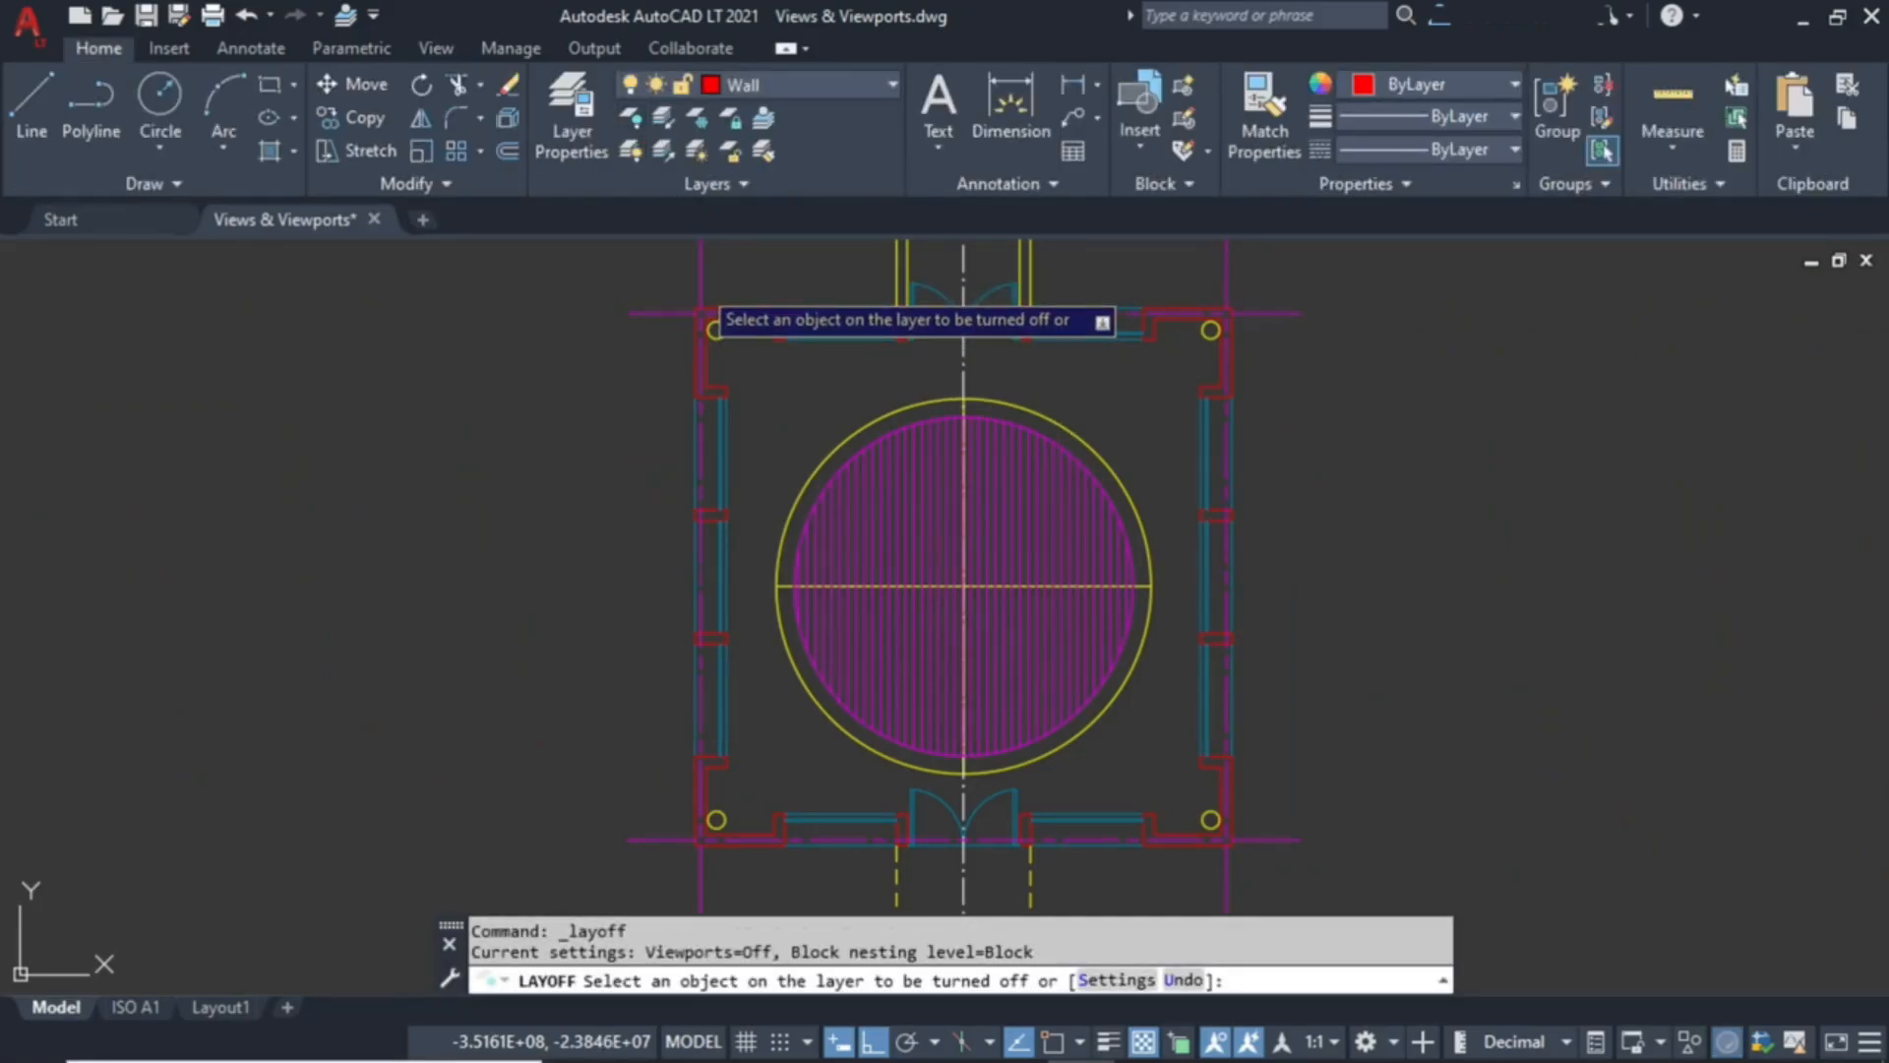
left_click(698, 284)
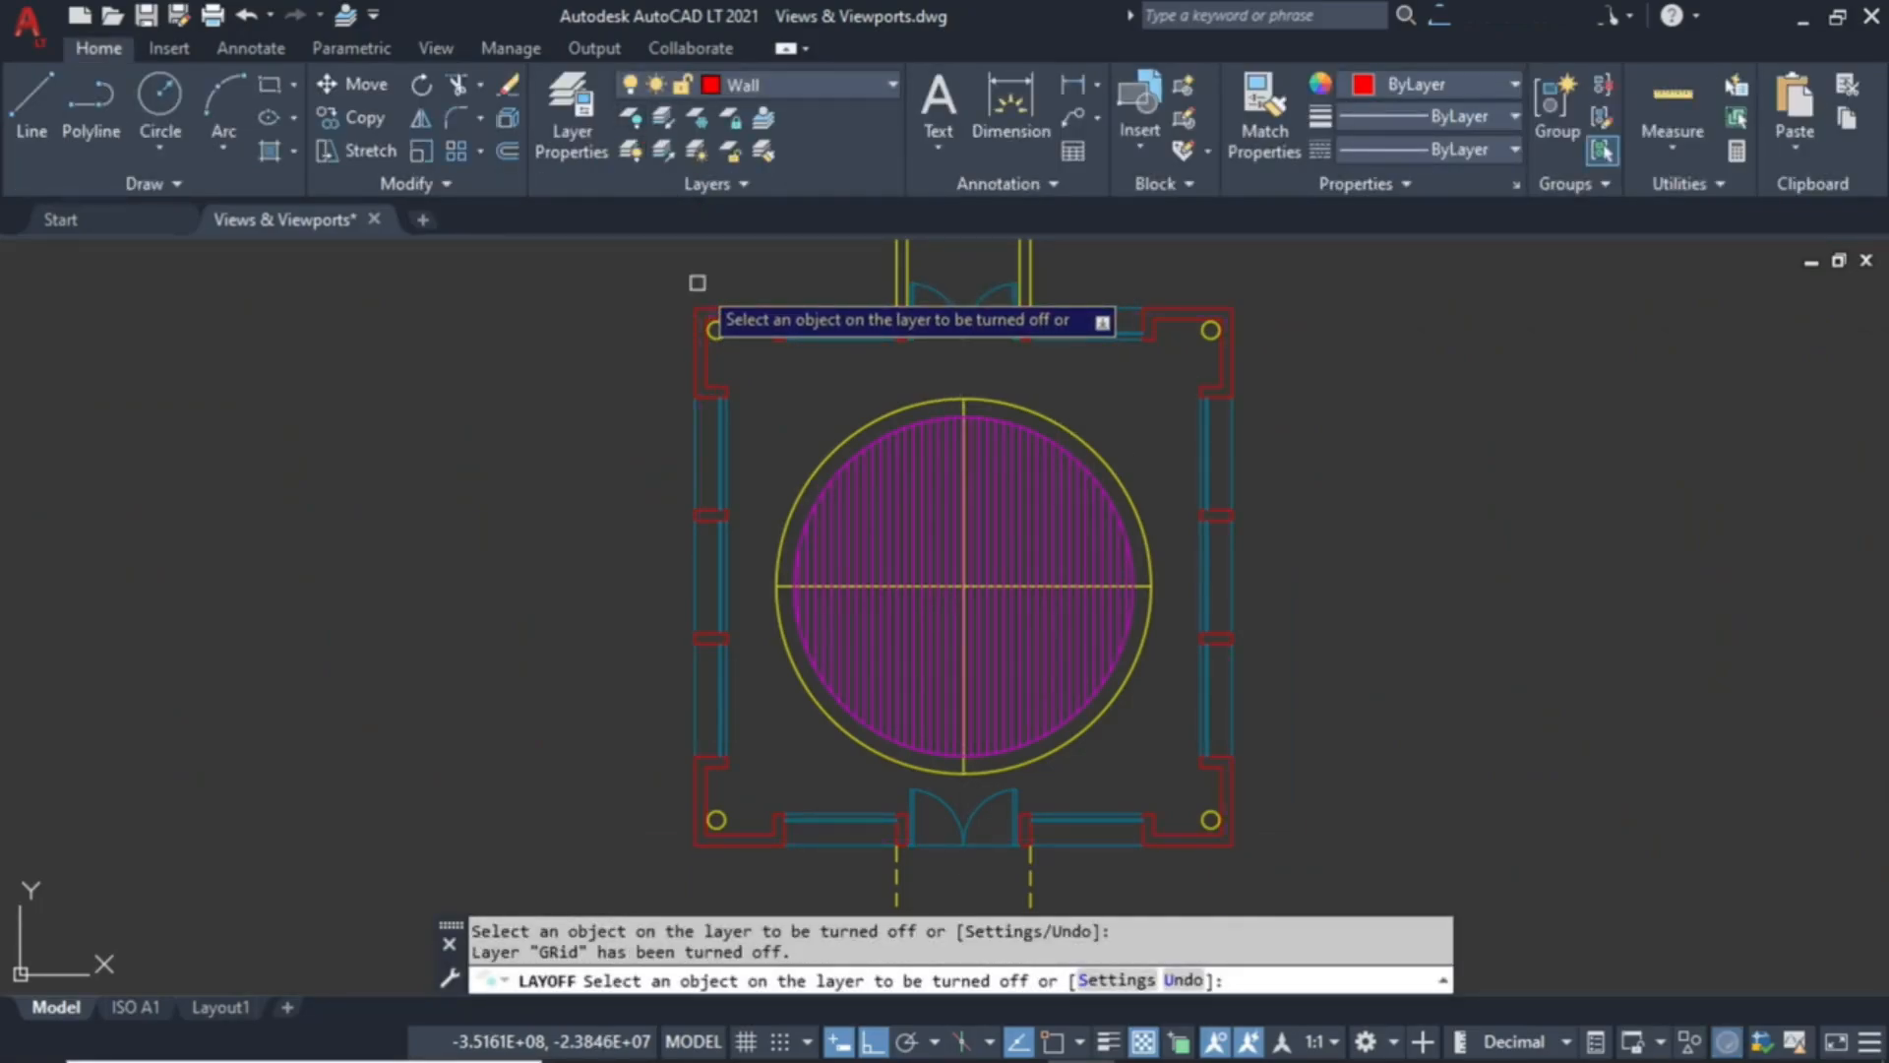
left_click(1016, 403)
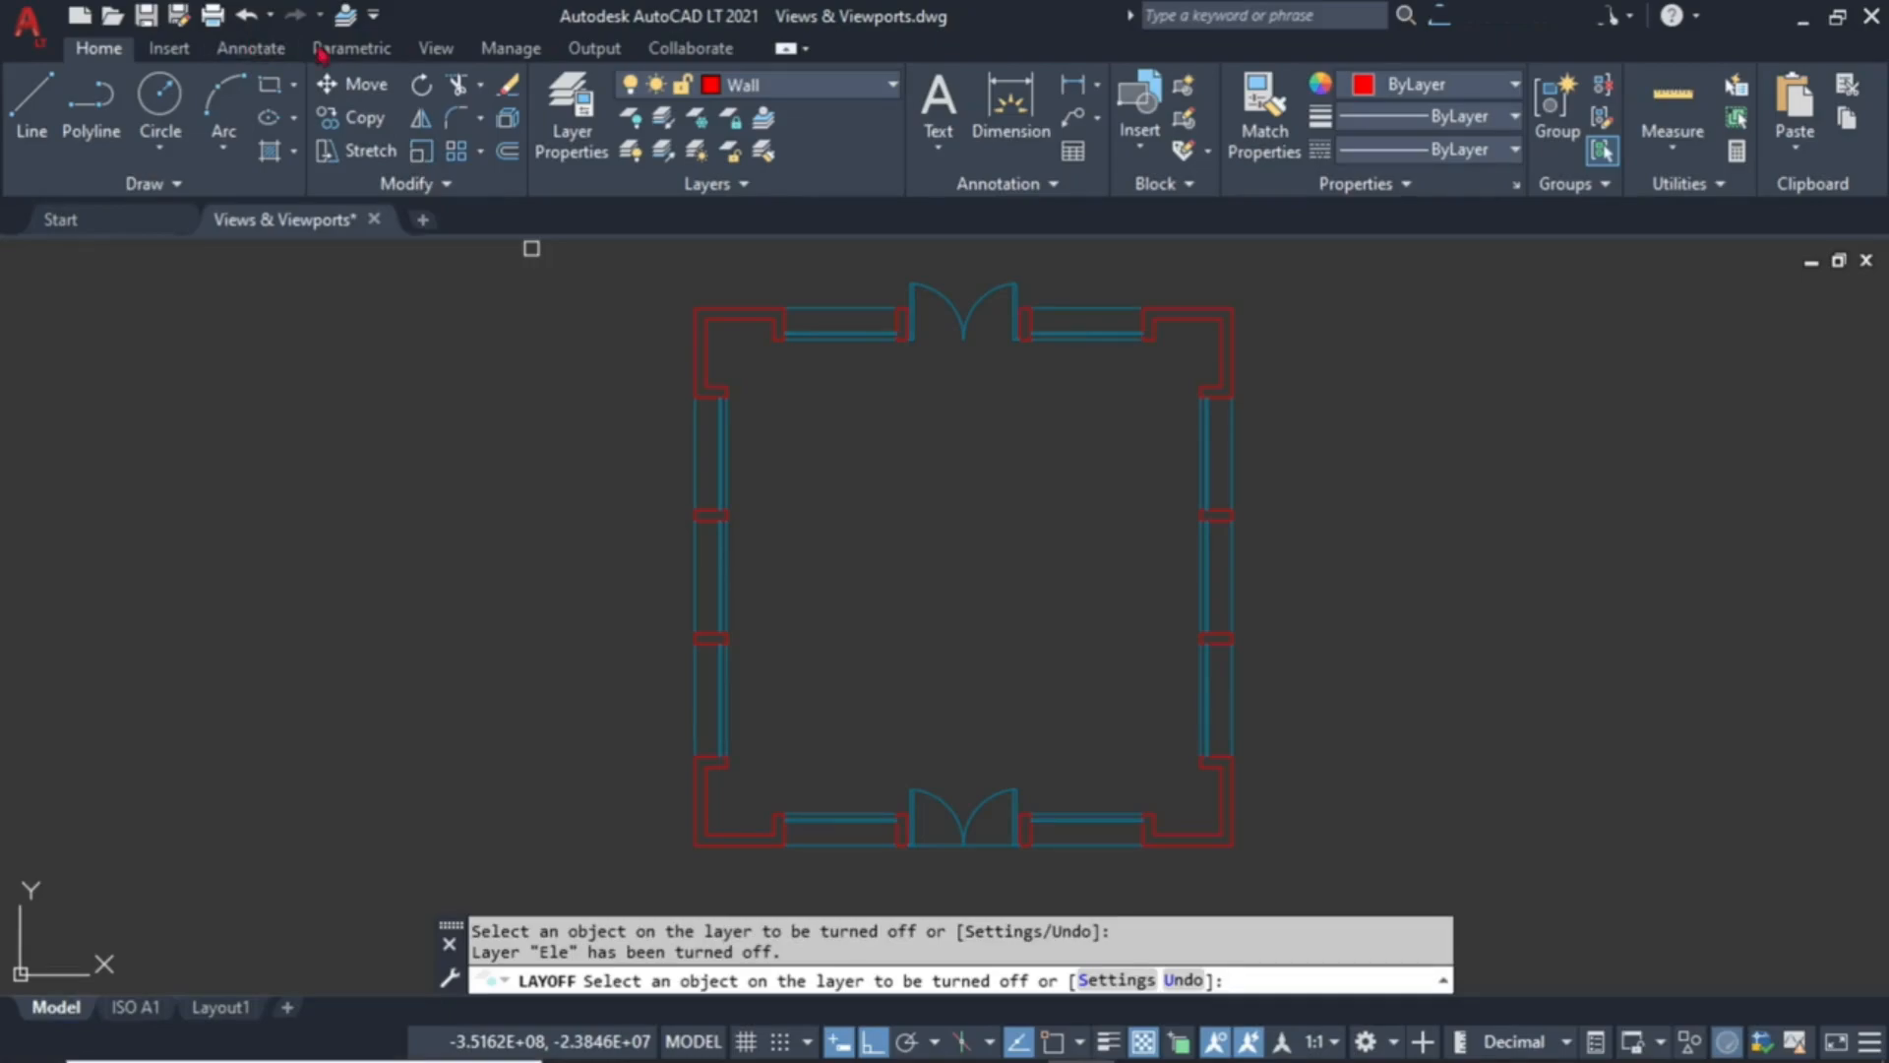
Save a named view REC in category MV, with a window boundary around the square hall, its layer snapshot and the World UCS.
left_click(439, 49)
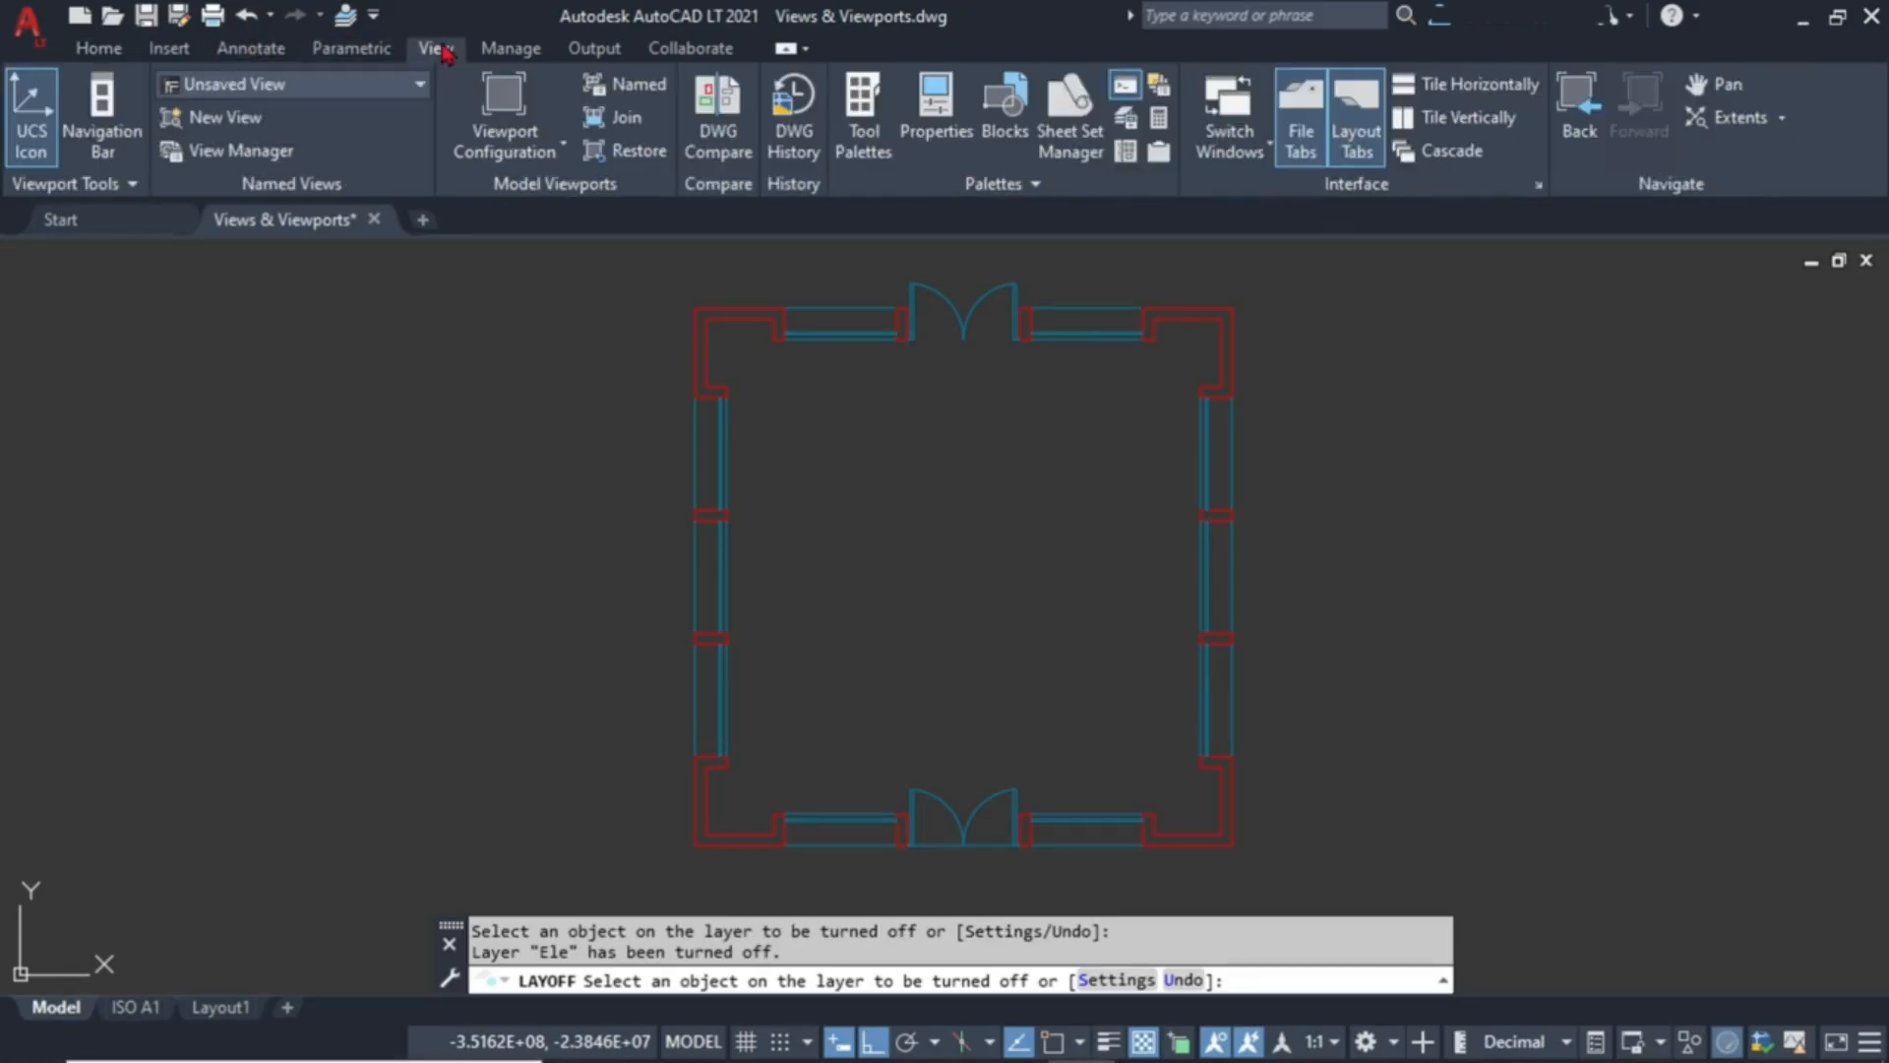
left_click(226, 131)
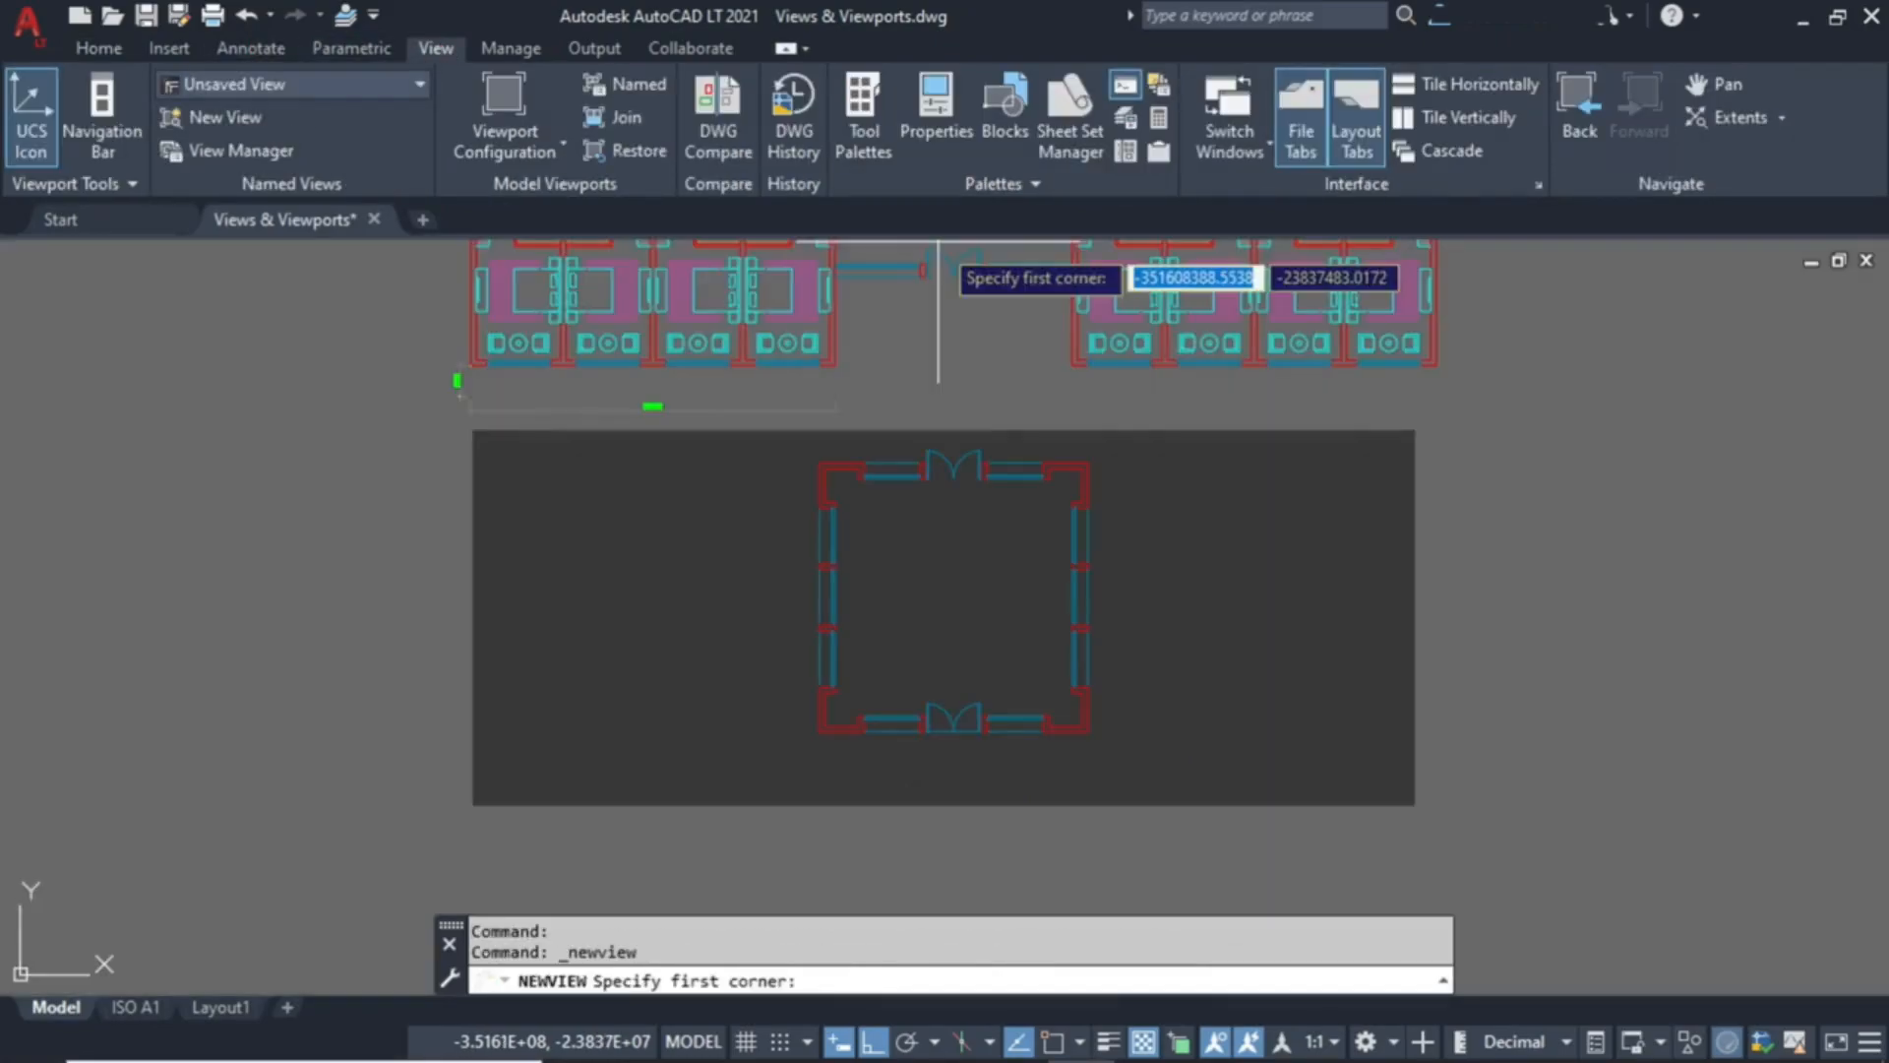
left_click(1106, 440)
left_click(784, 758)
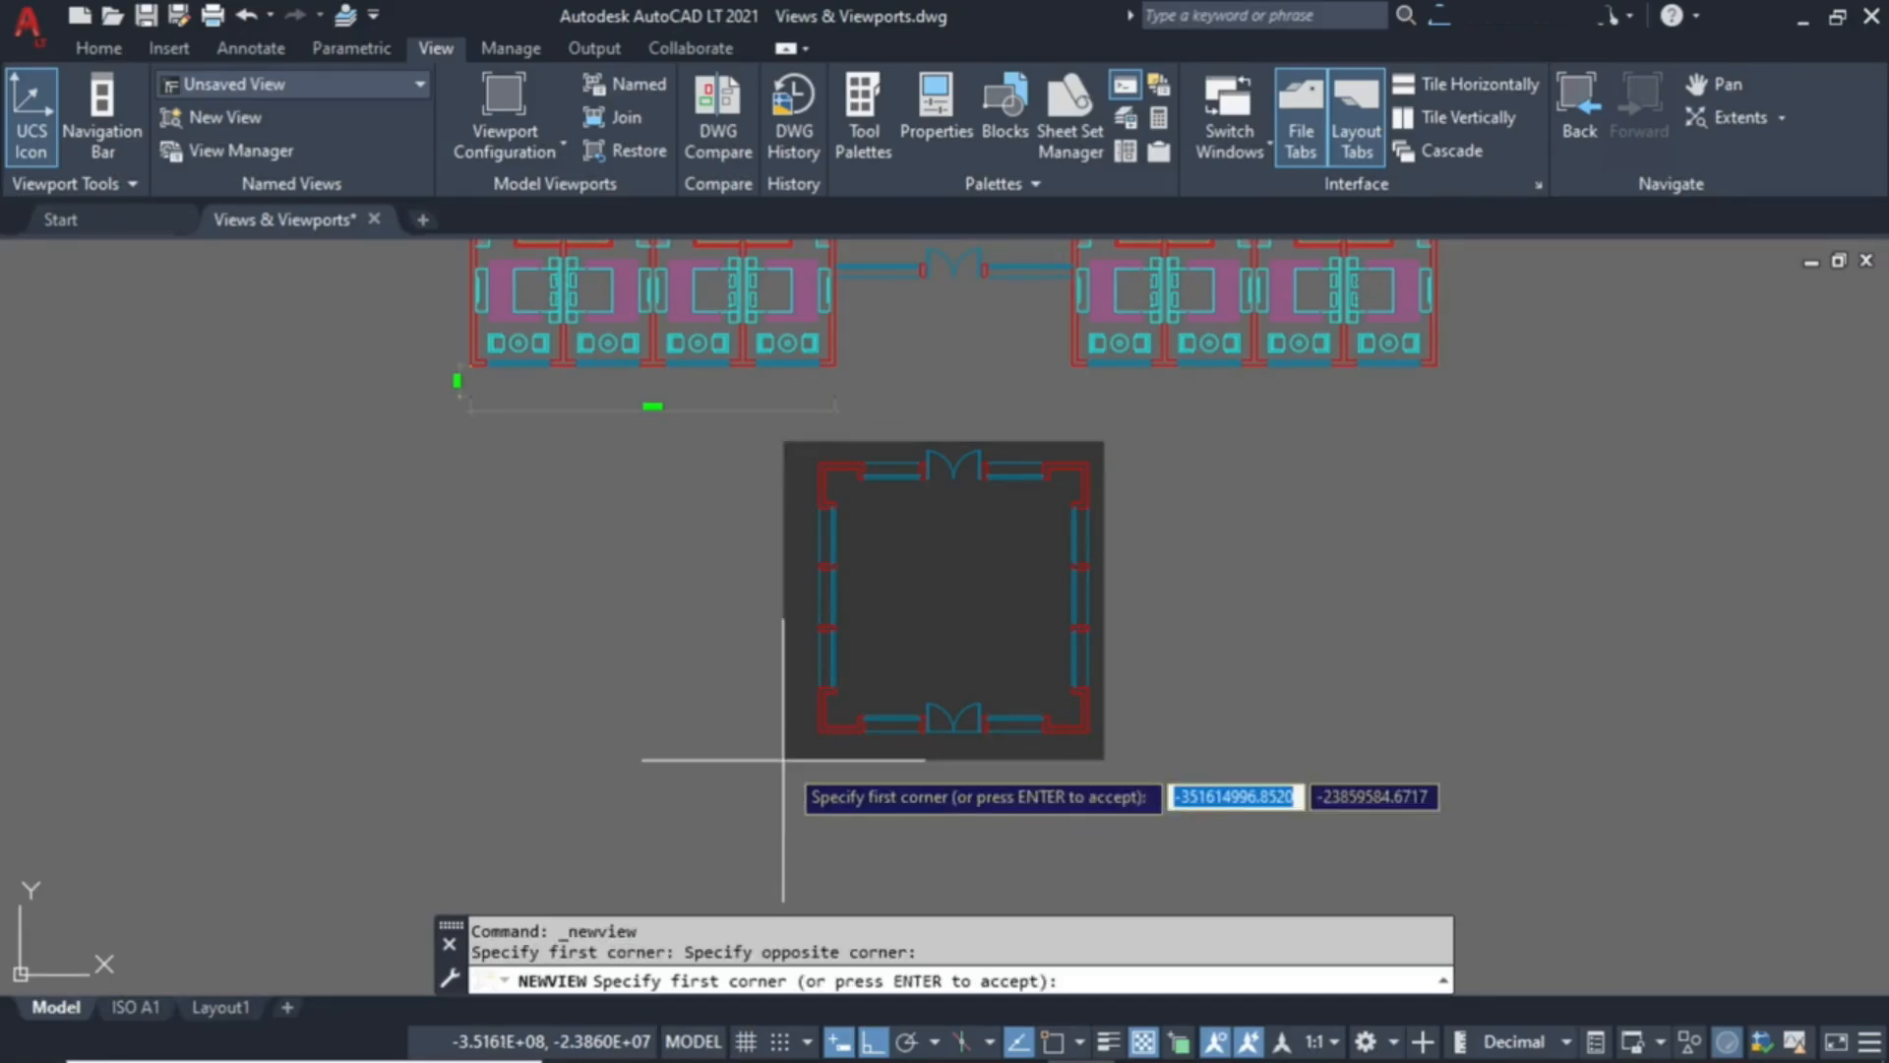
key("Return")
left_click(852, 129)
type("R")
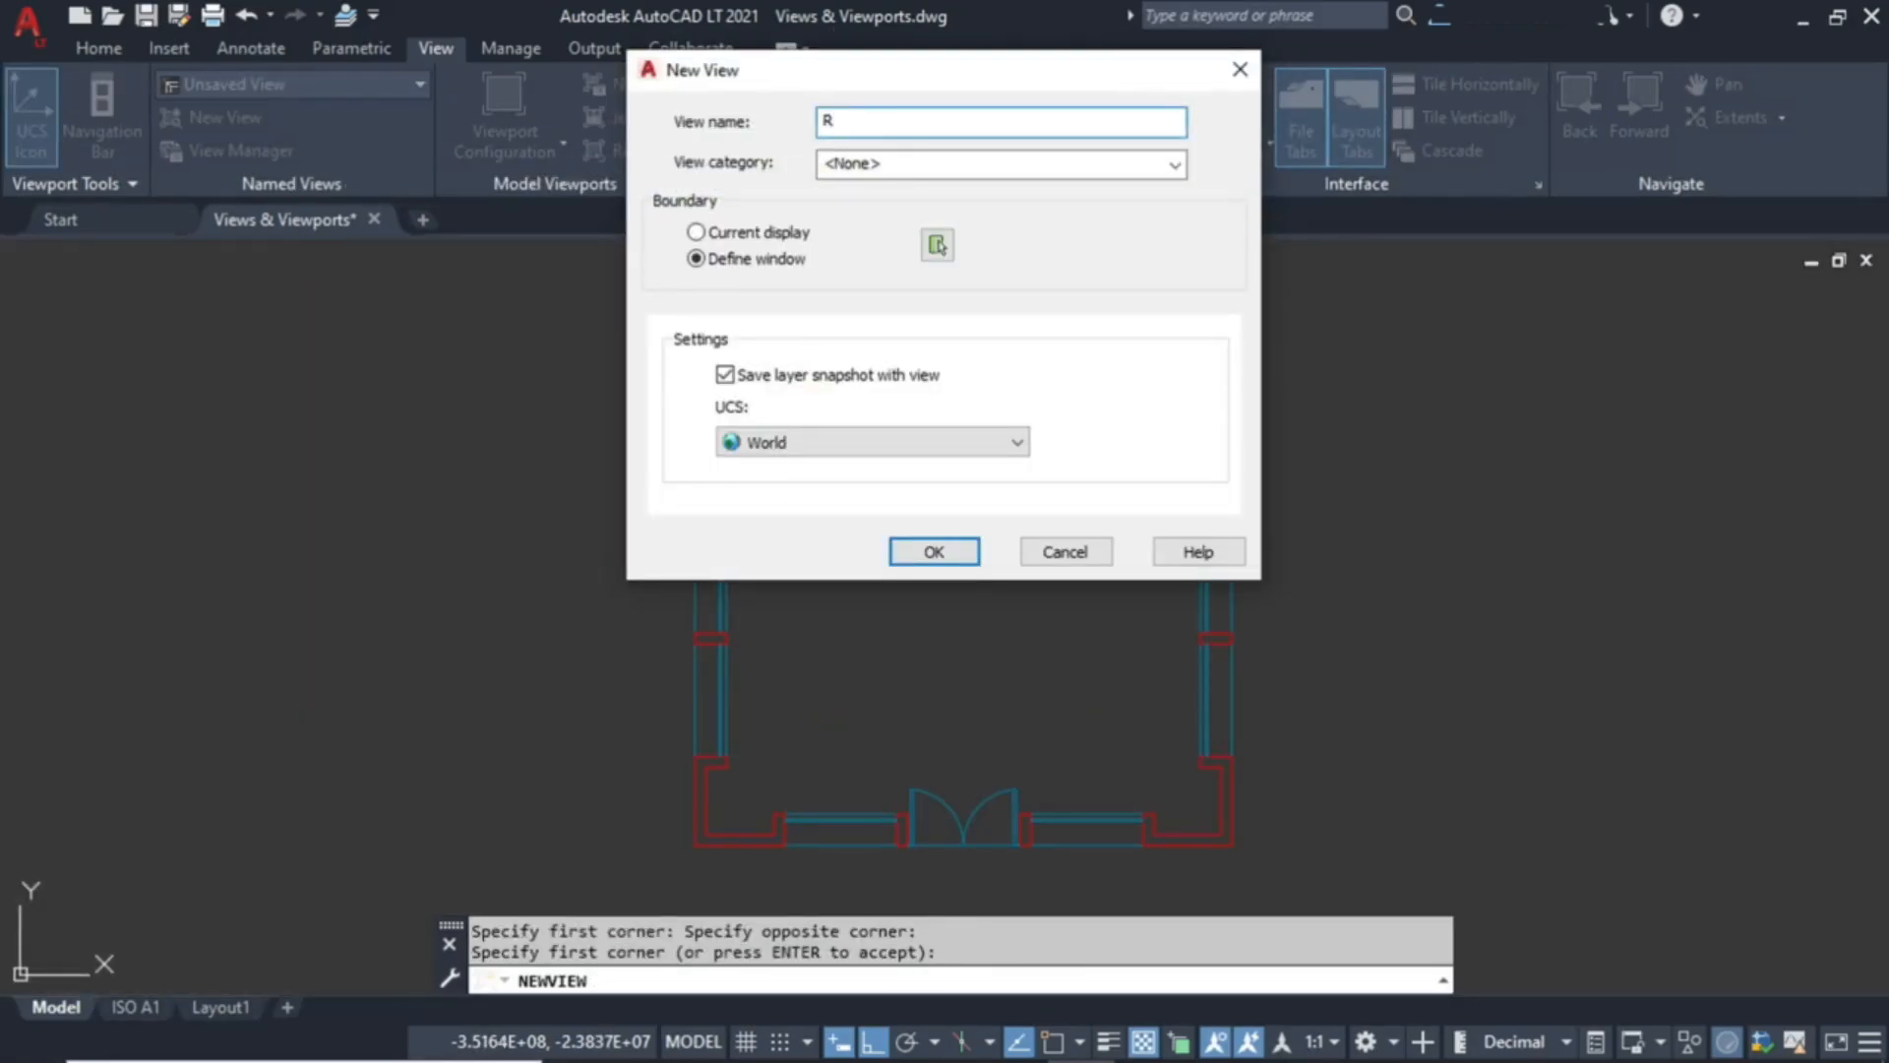
type("EC")
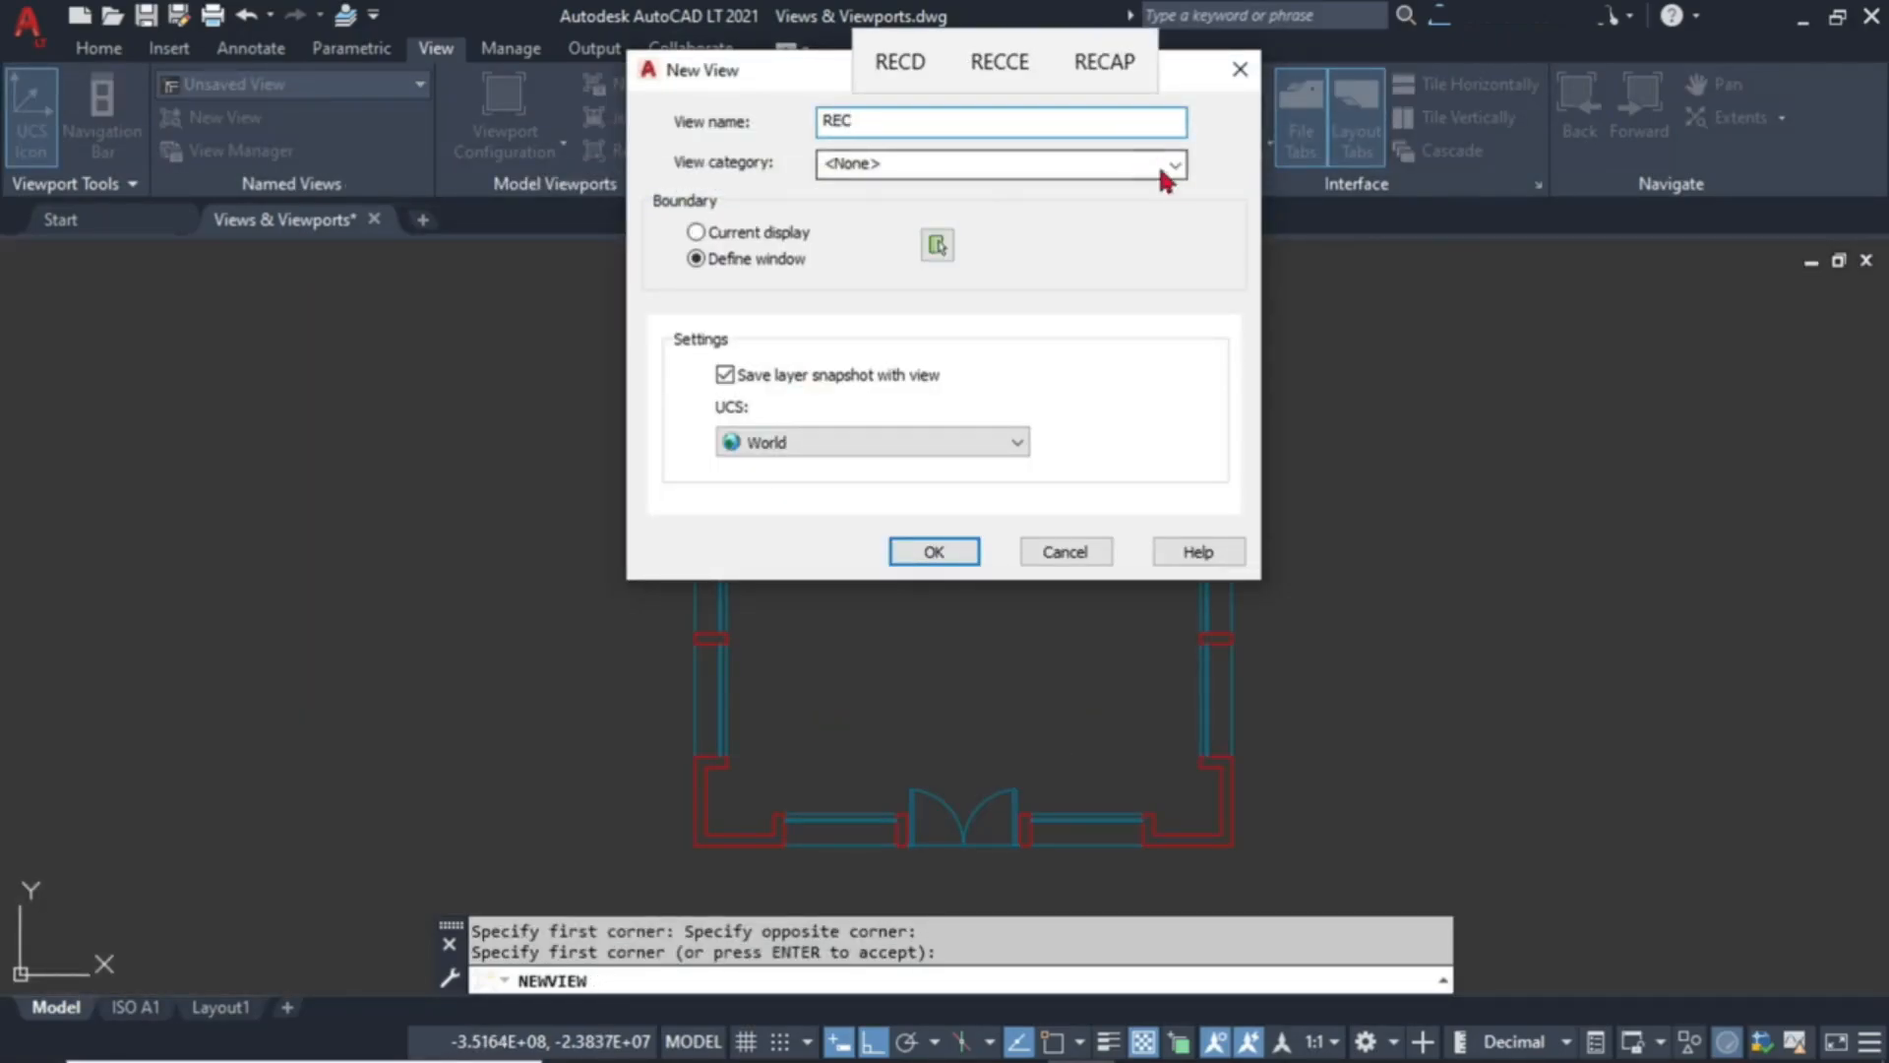
left_click(1162, 163)
left_click(1029, 214)
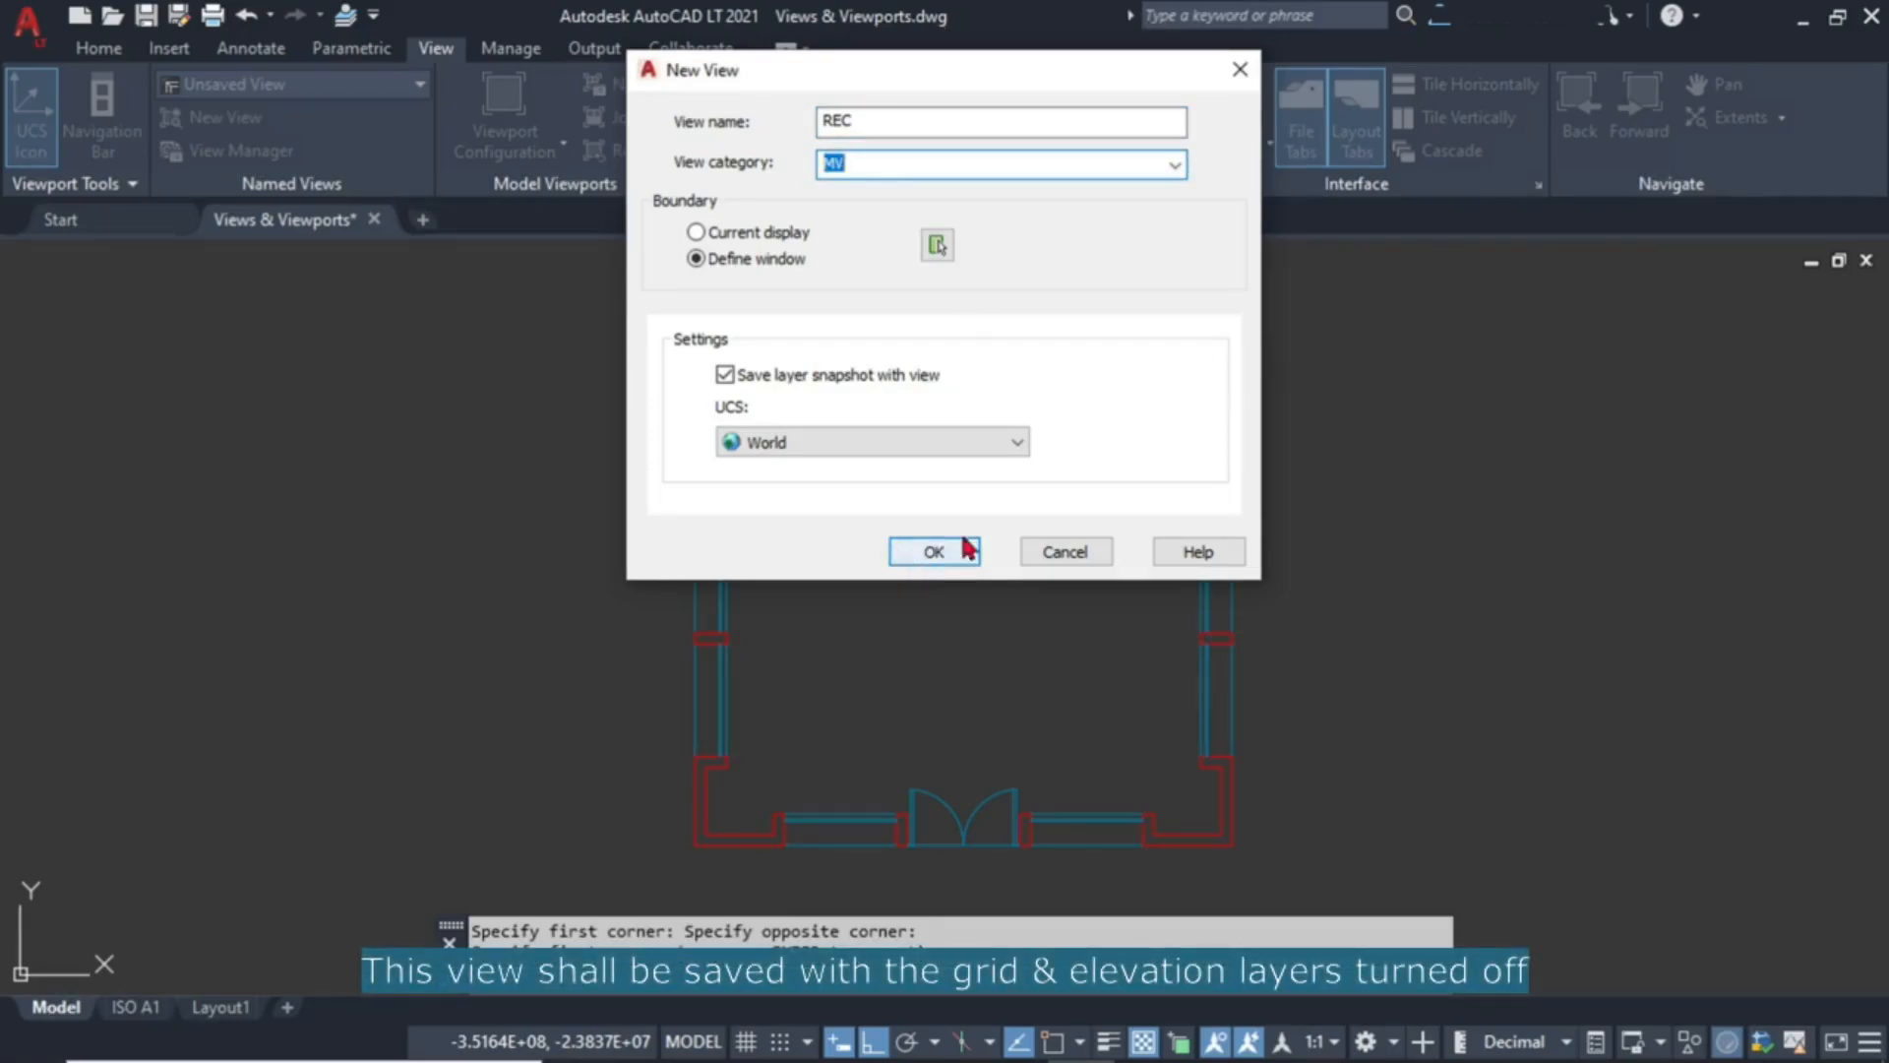
left_click(942, 561)
Restore the full-plan view ZE and return to the saved view REC to compare their layer states.
left_click(349, 85)
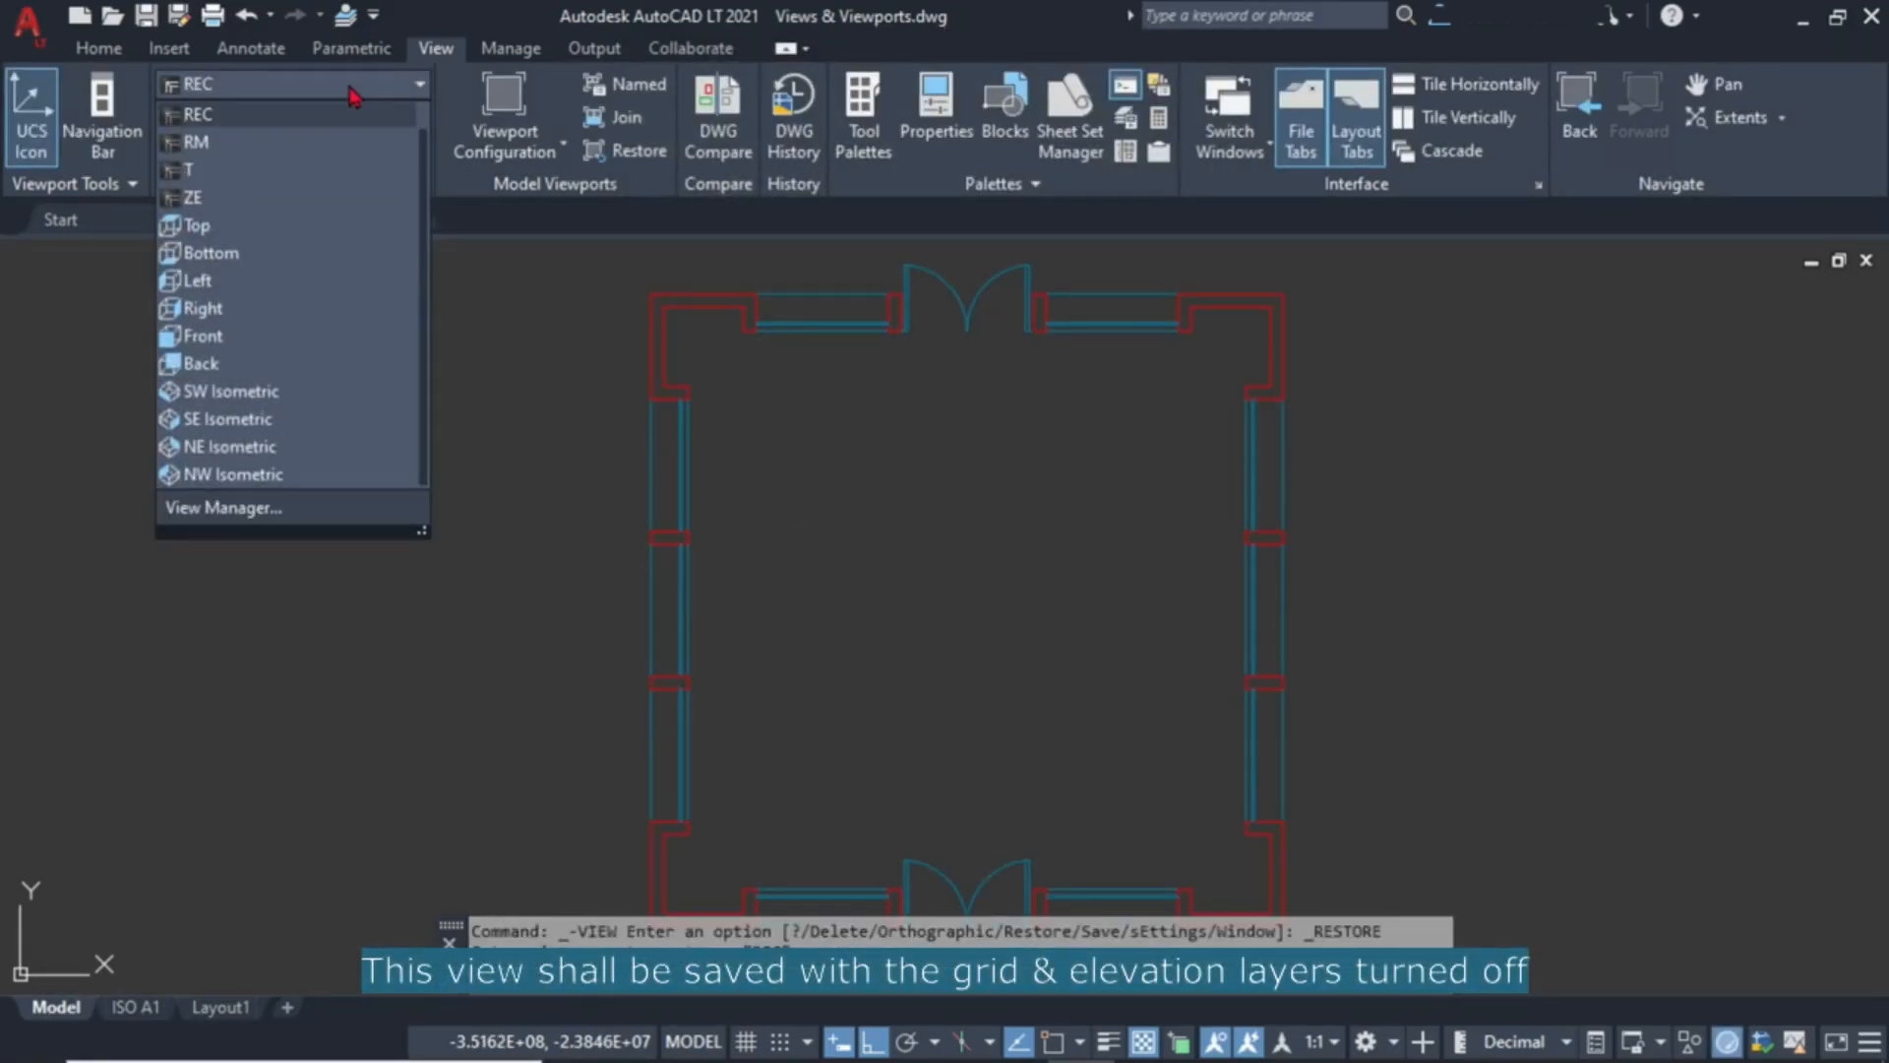
left_click(215, 202)
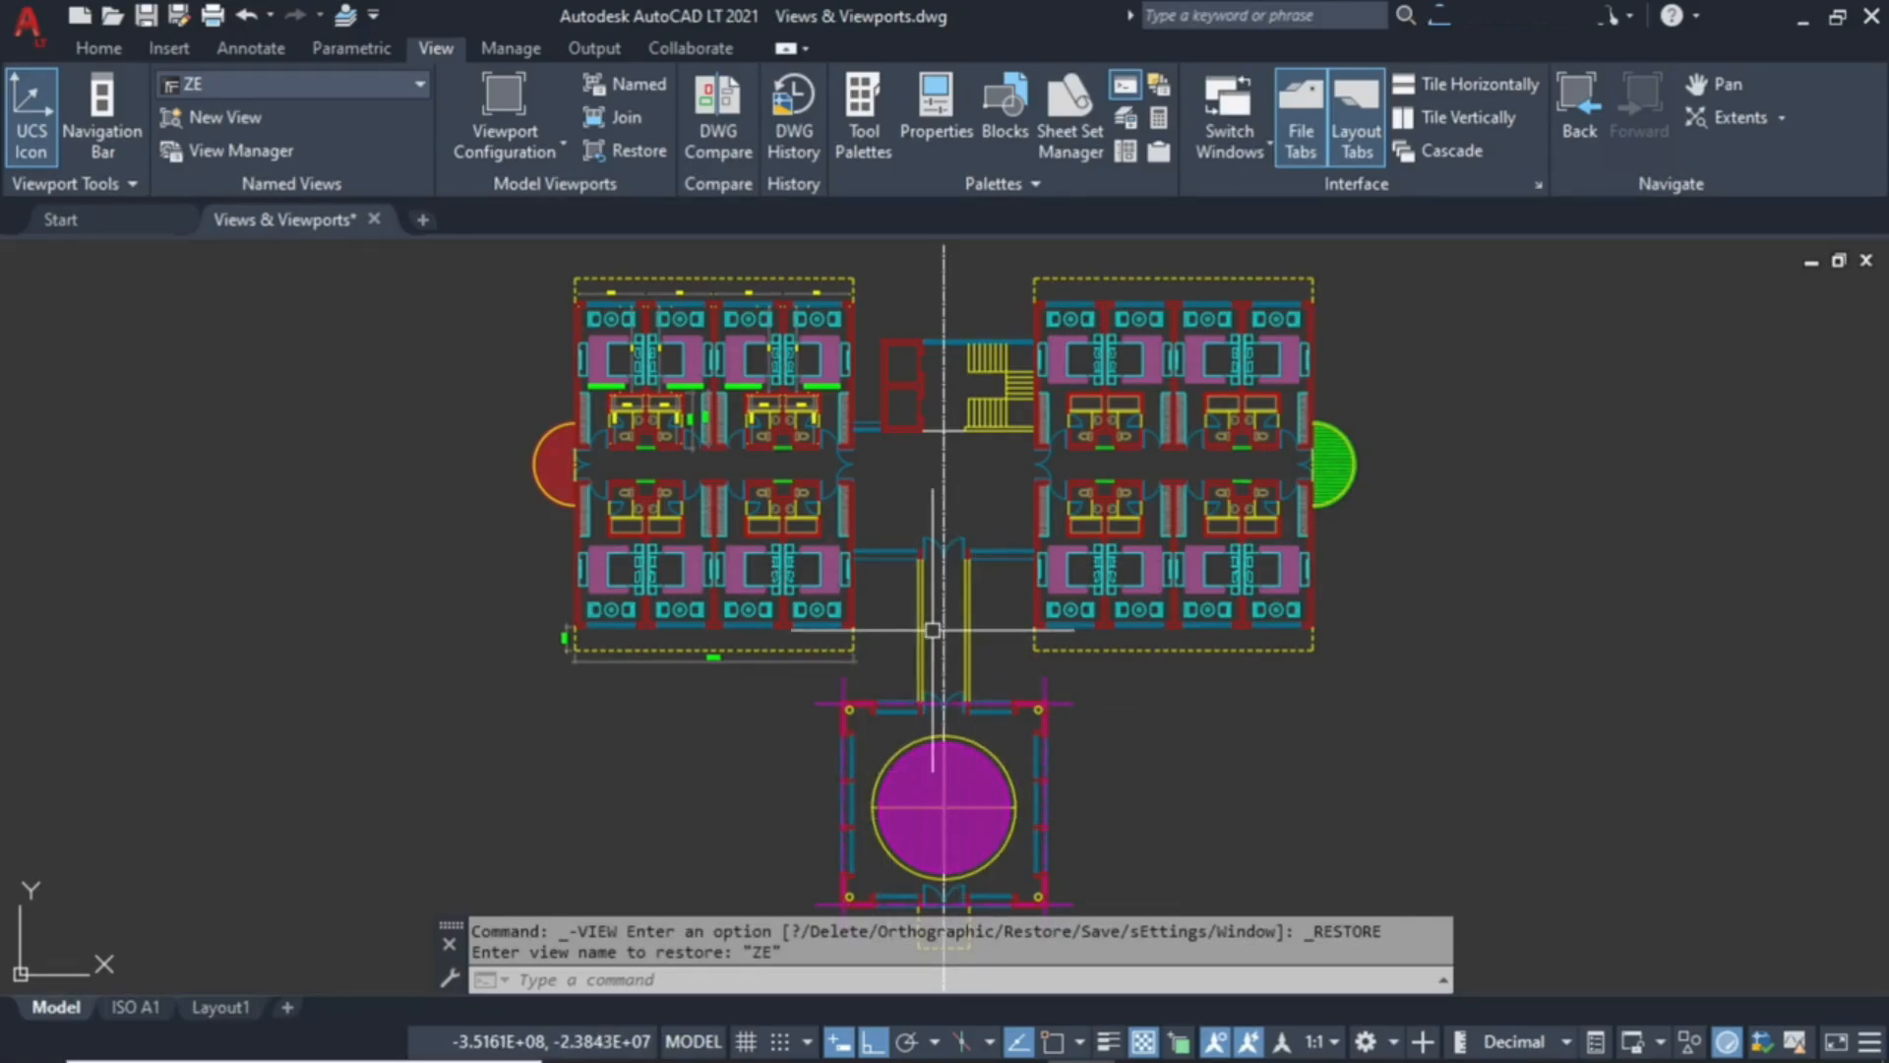
left_click(300, 87)
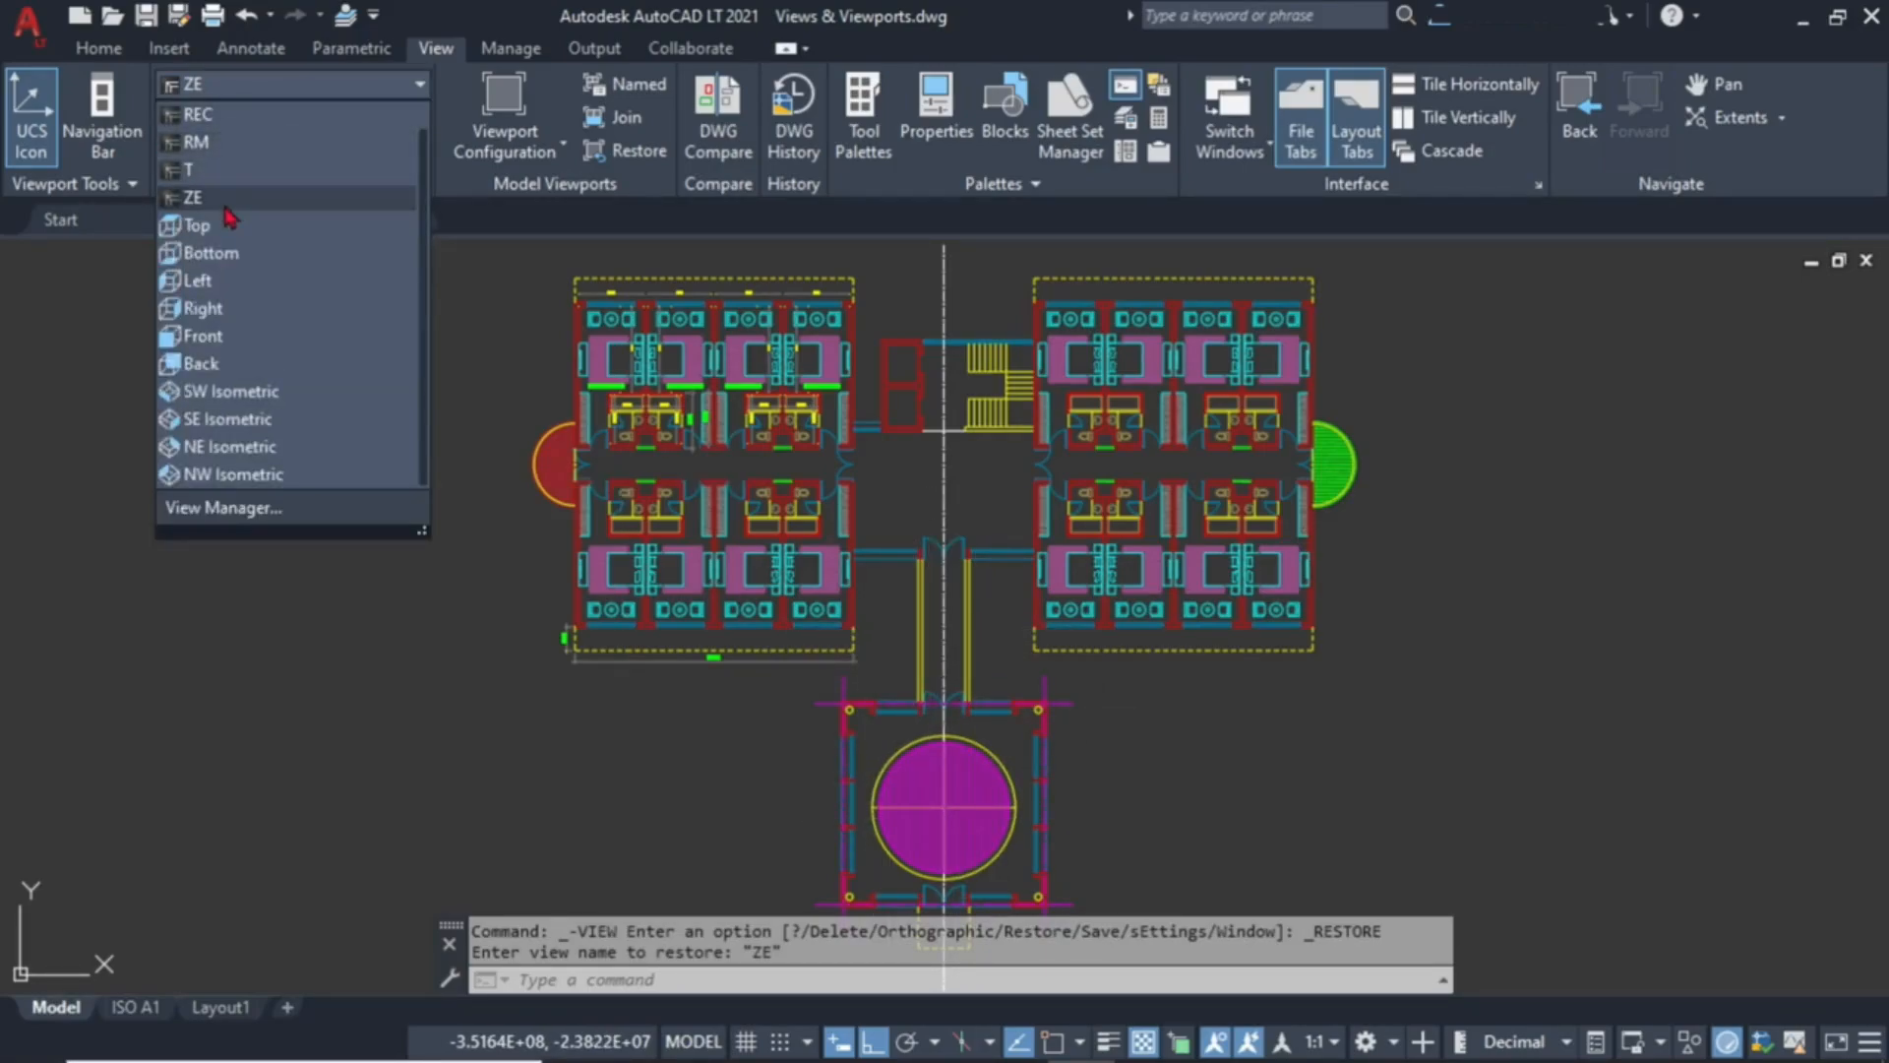
left_click(197, 114)
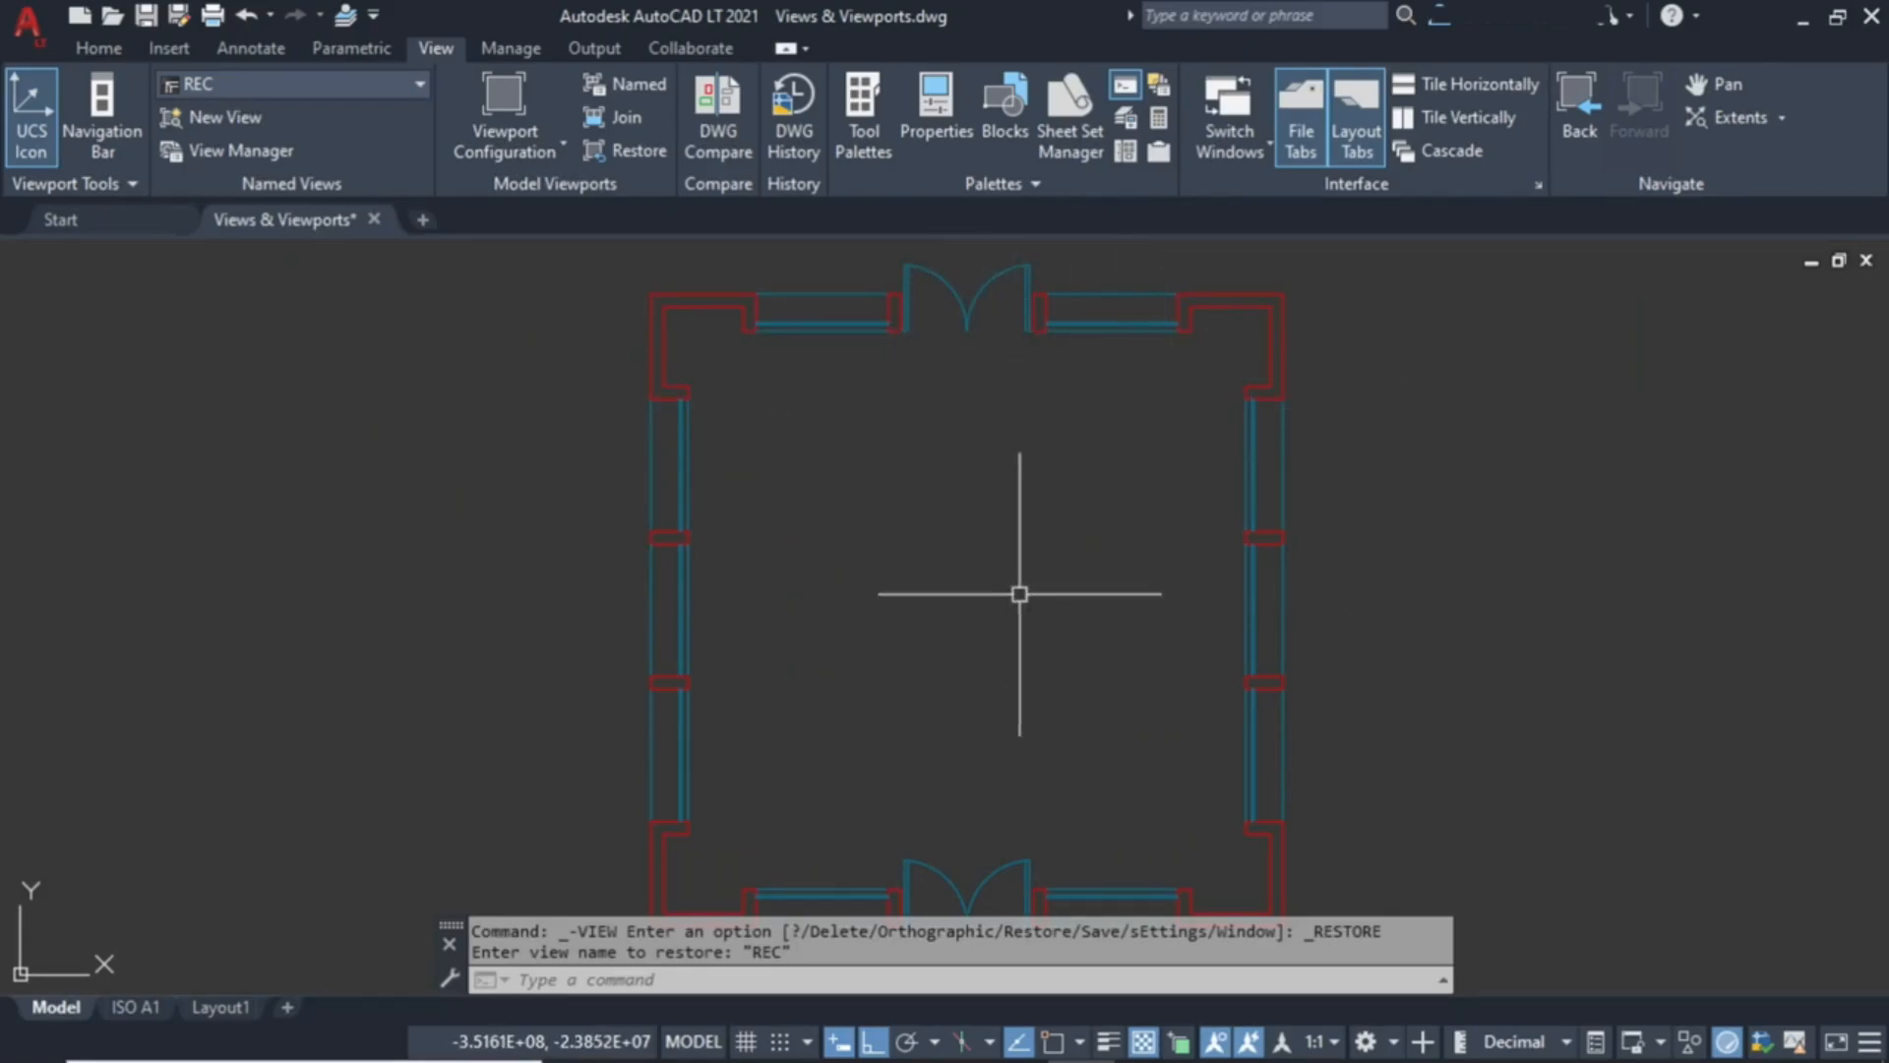
Return the zoomed-out drawing to the saved view REC, and restore the guest room view RM.
scroll(1020, 593, "down", 5)
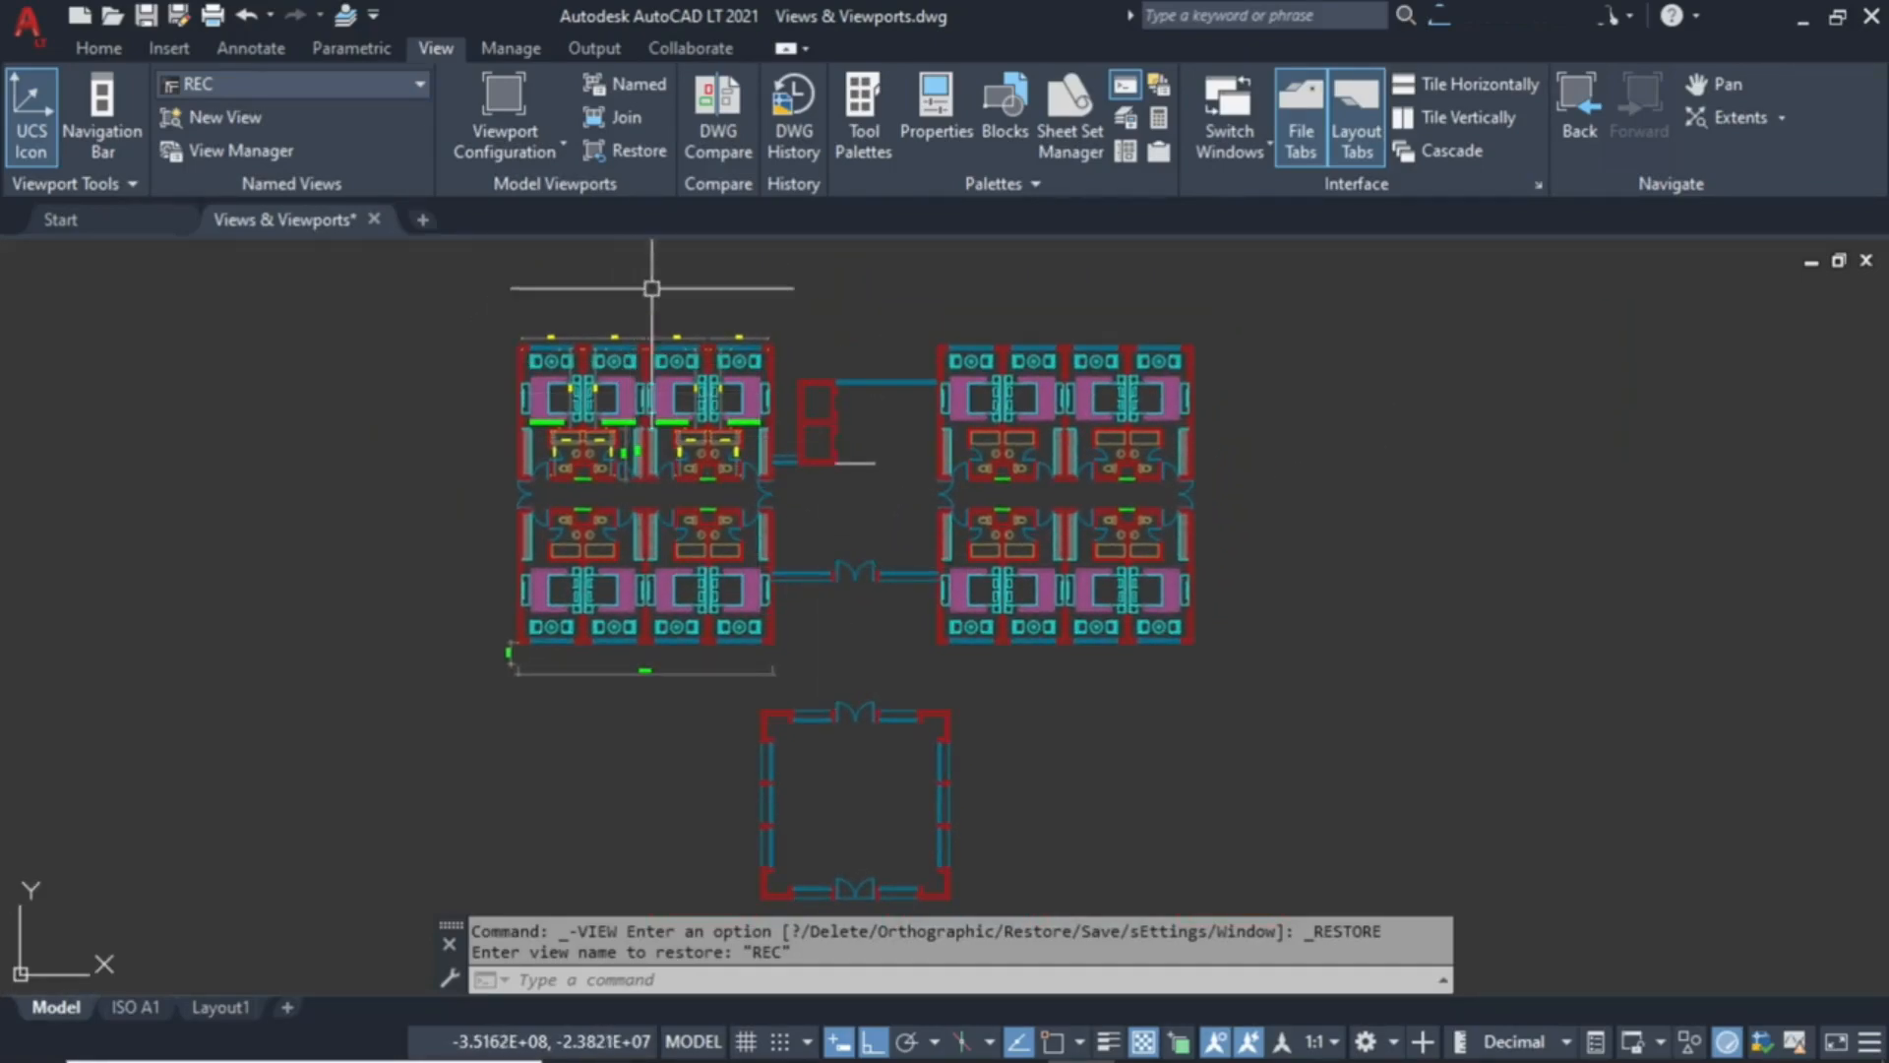
scroll(915, 539, "up", 5)
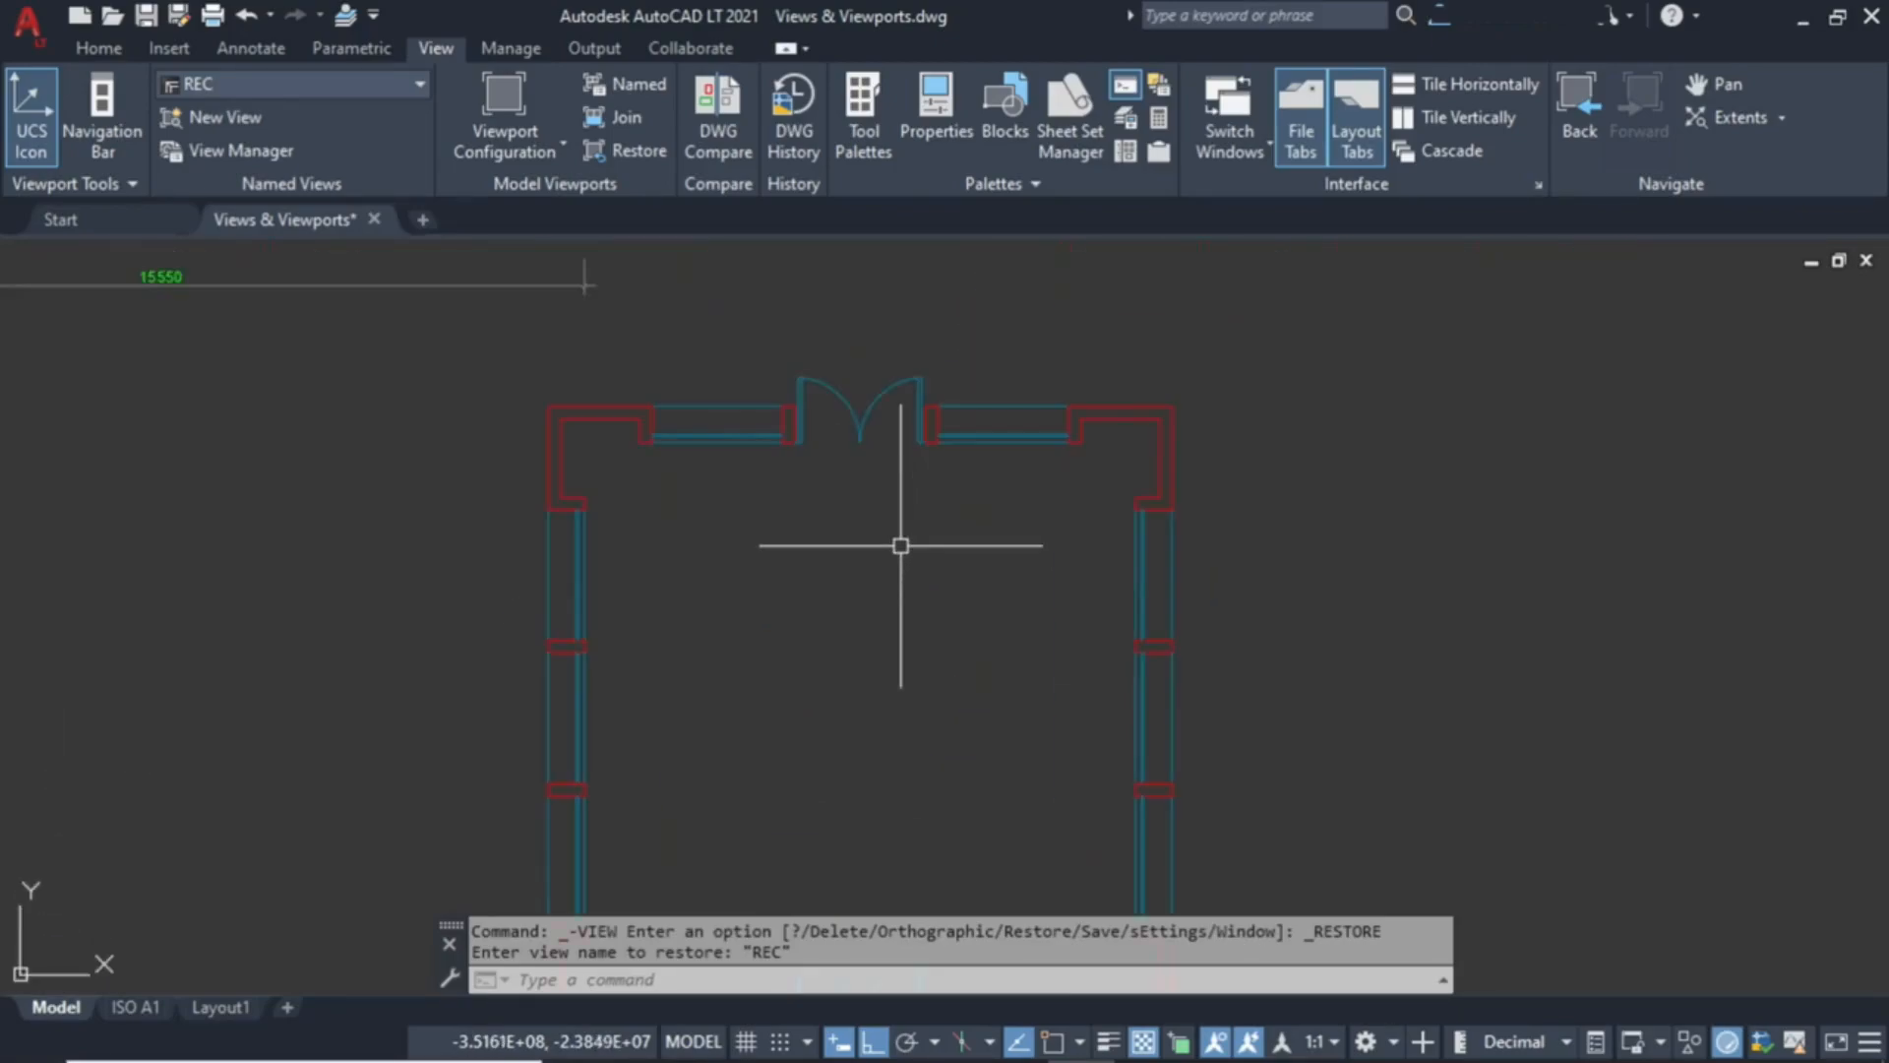
left_click(295, 83)
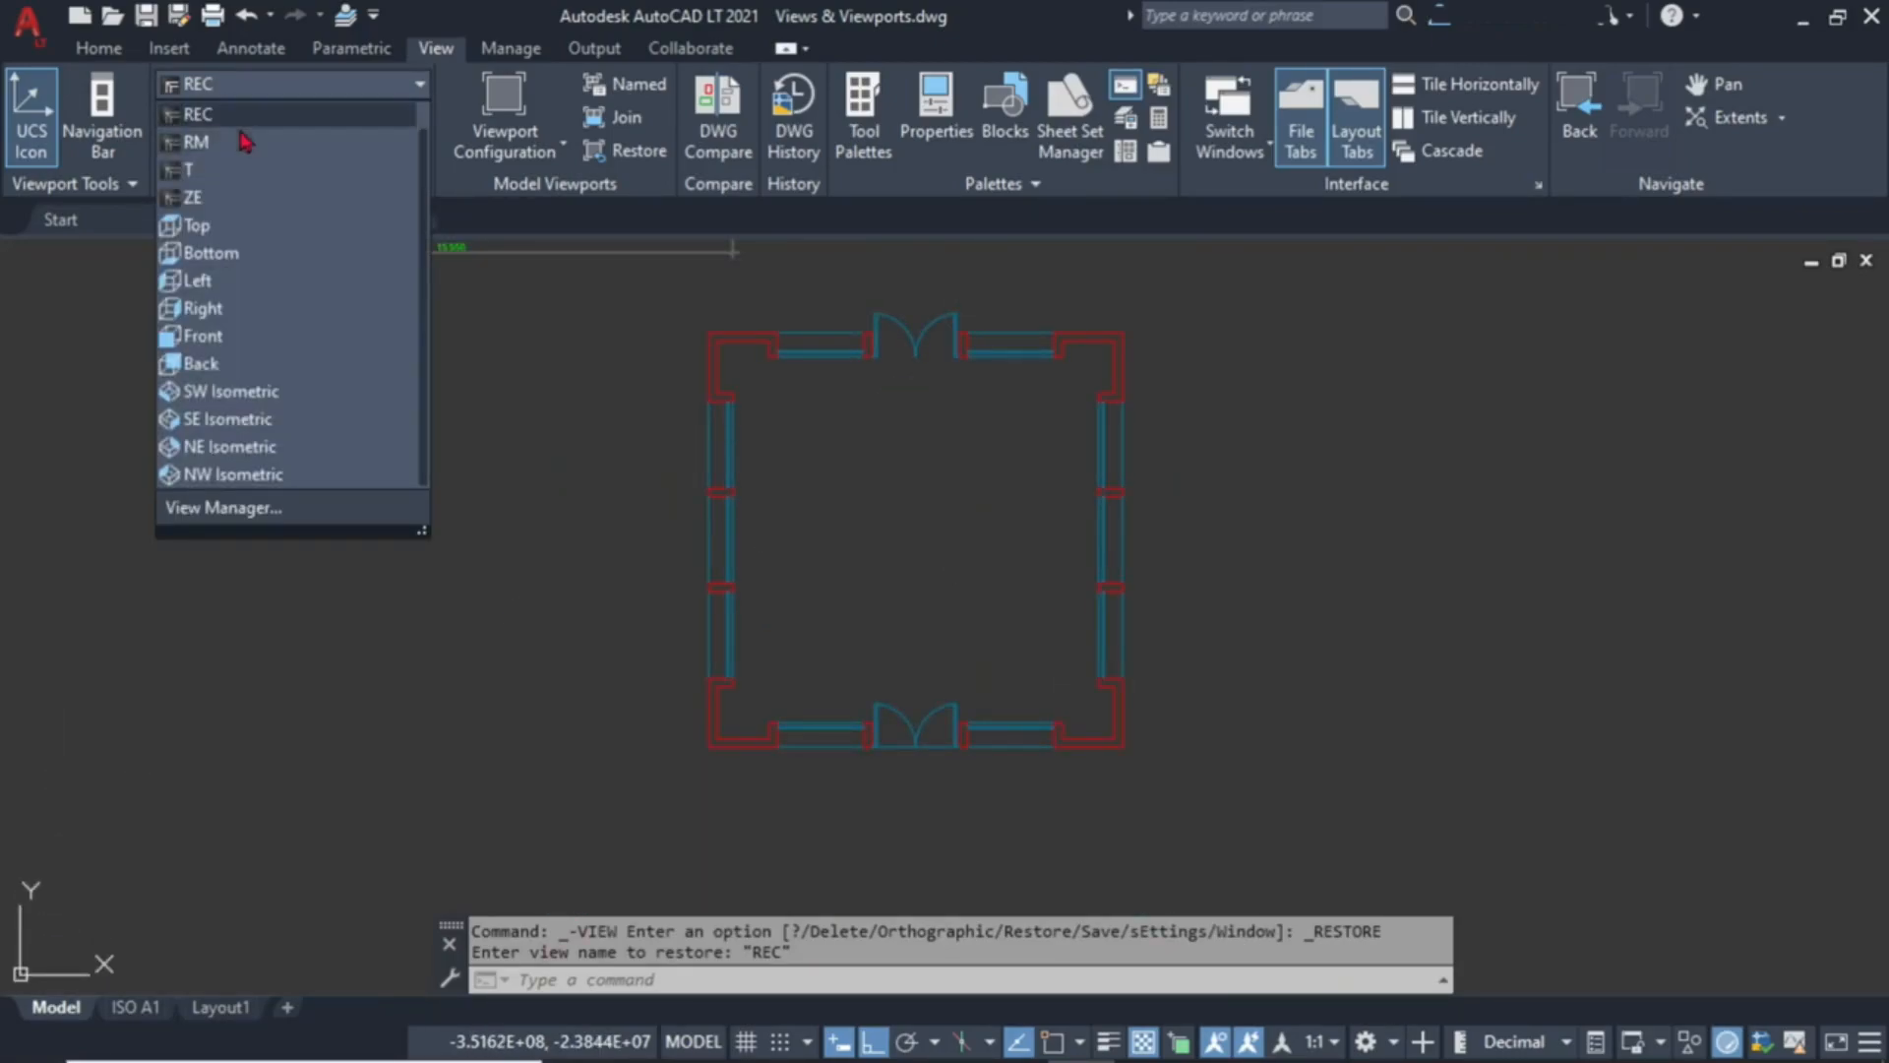
left_click(295, 83)
left_click(296, 84)
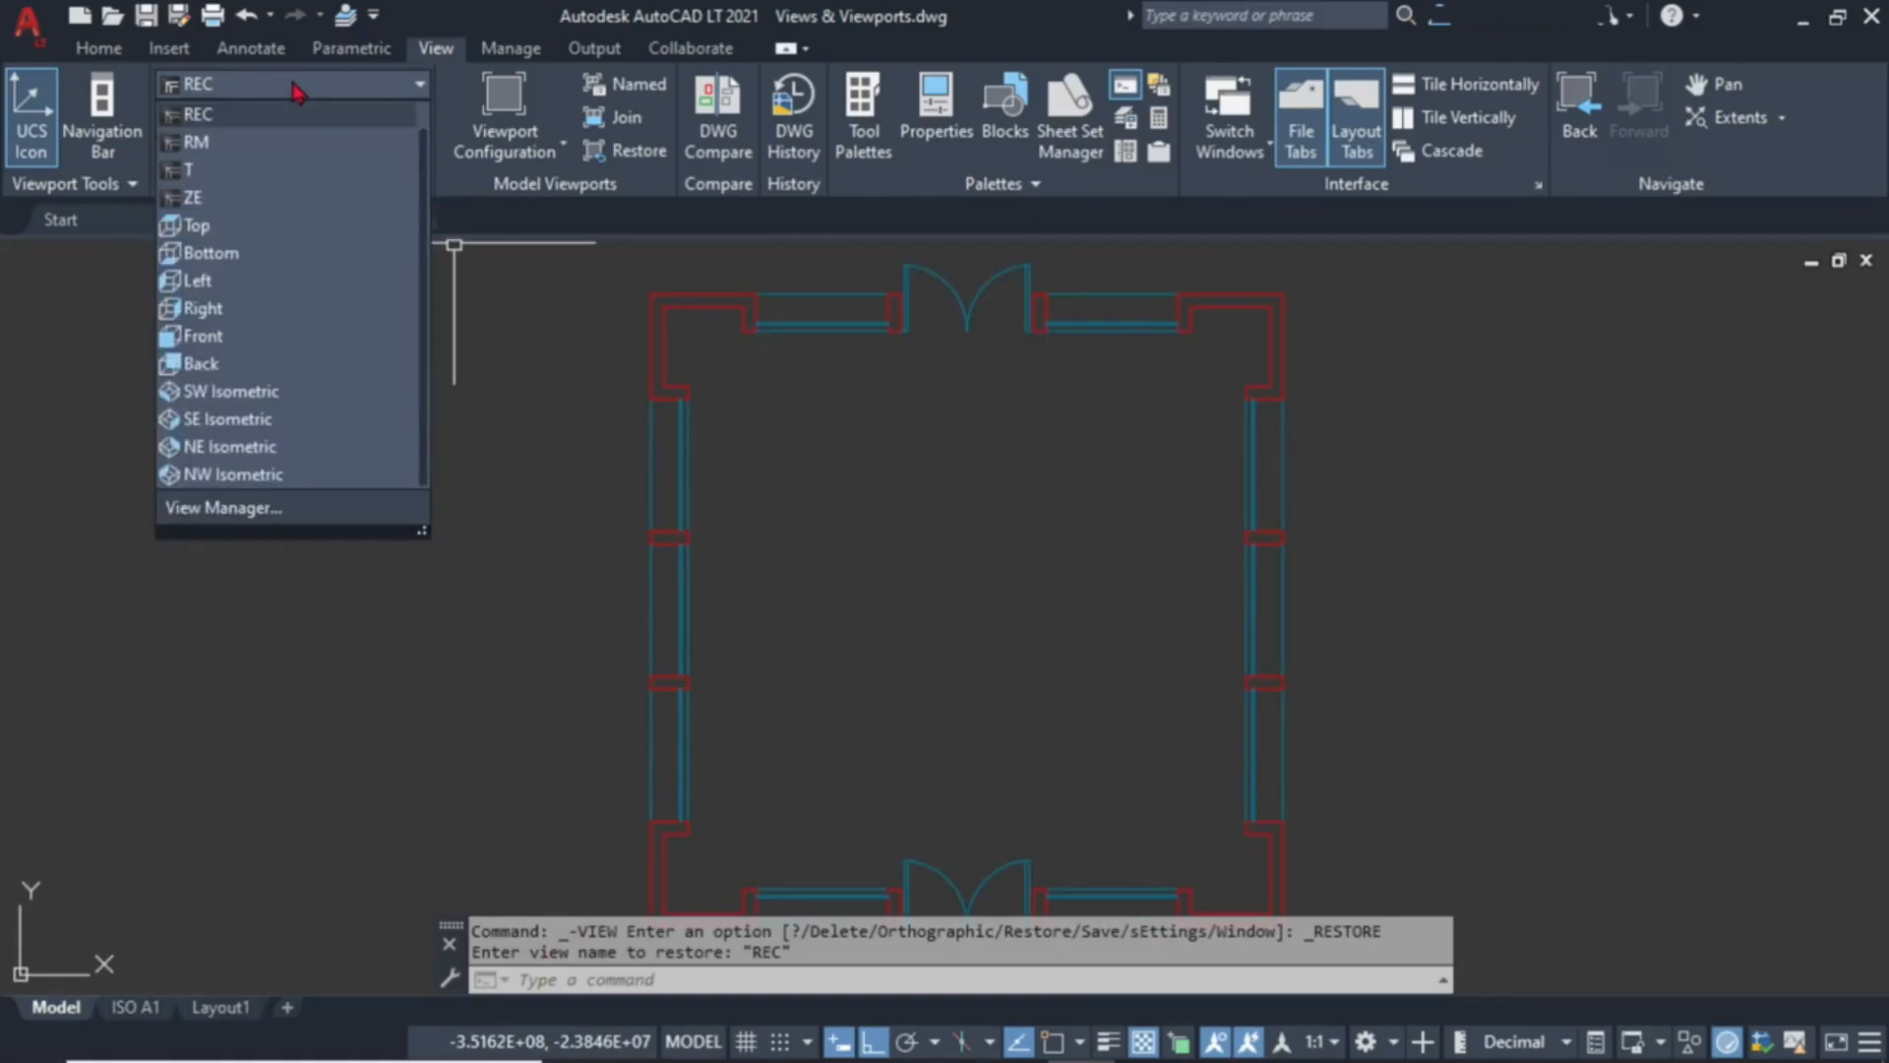
left_click(208, 148)
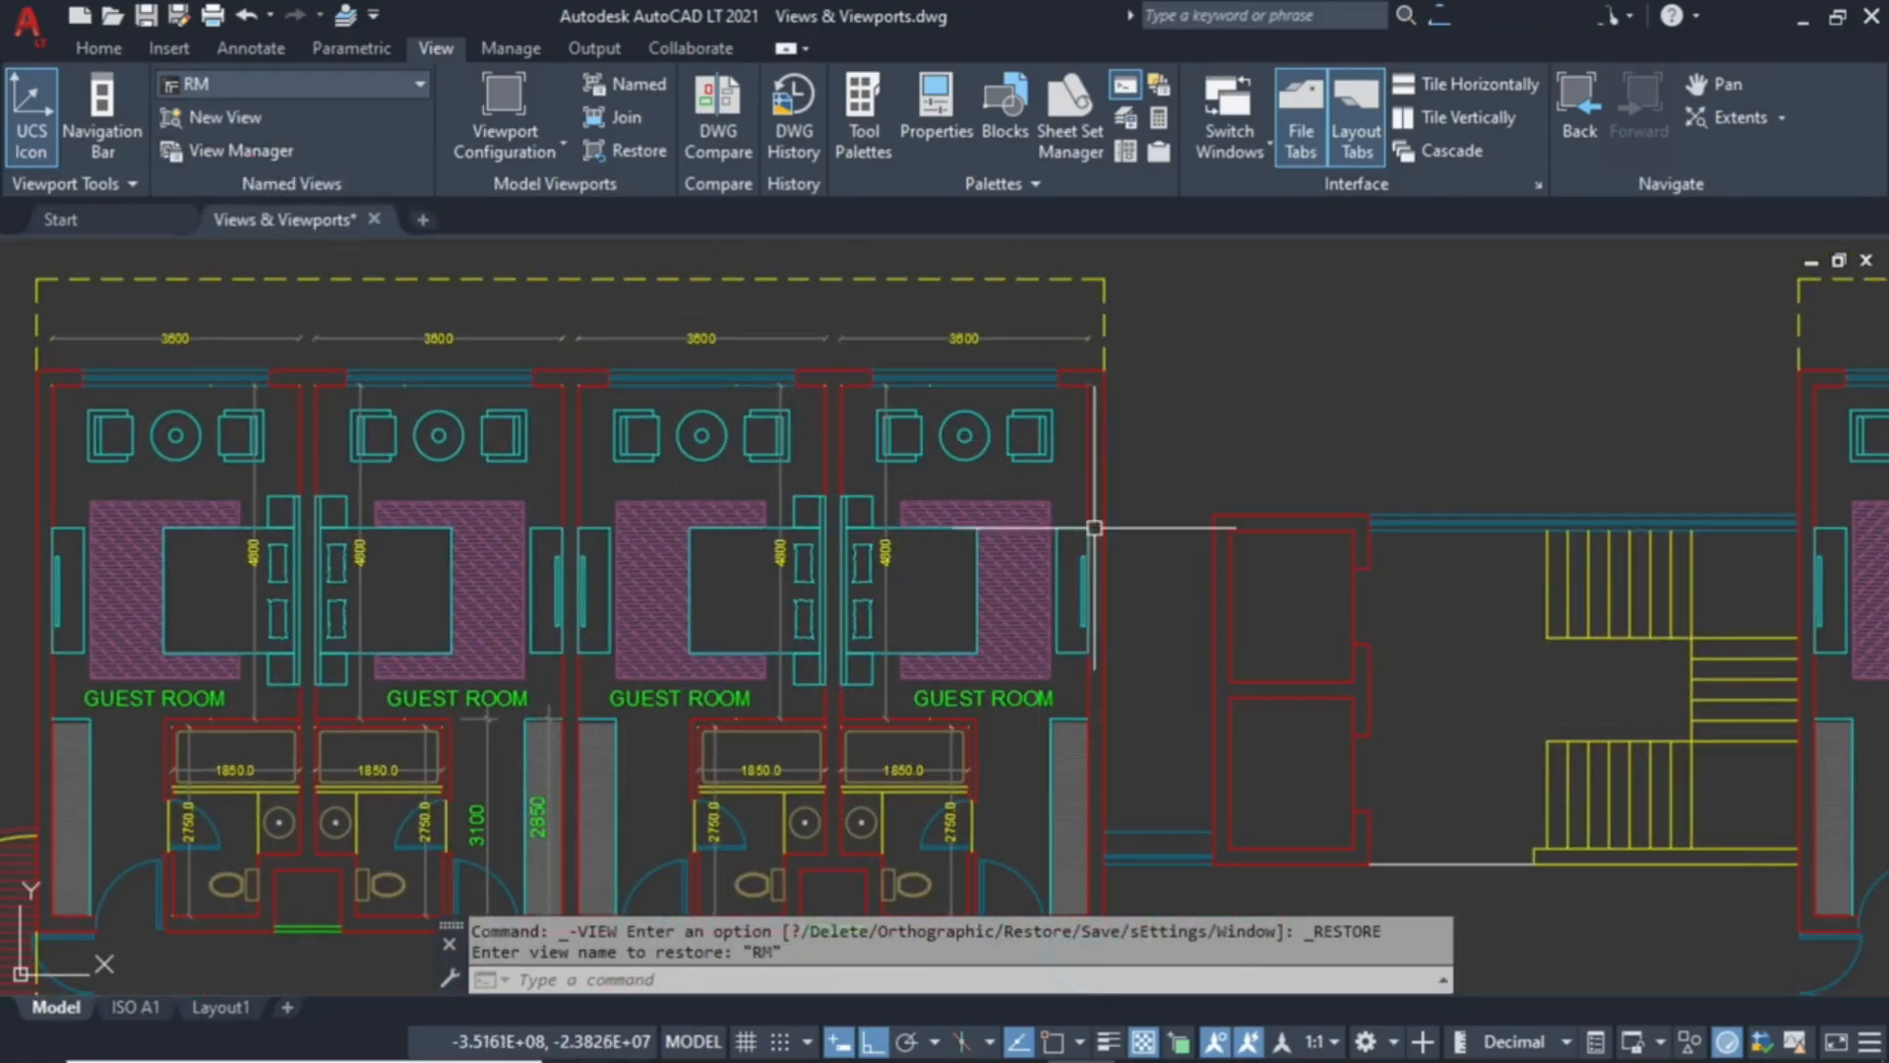
Restore the bathroom view T and the saved view LW, and bring both guest room wings into sight.
left_click(295, 84)
left_click(209, 167)
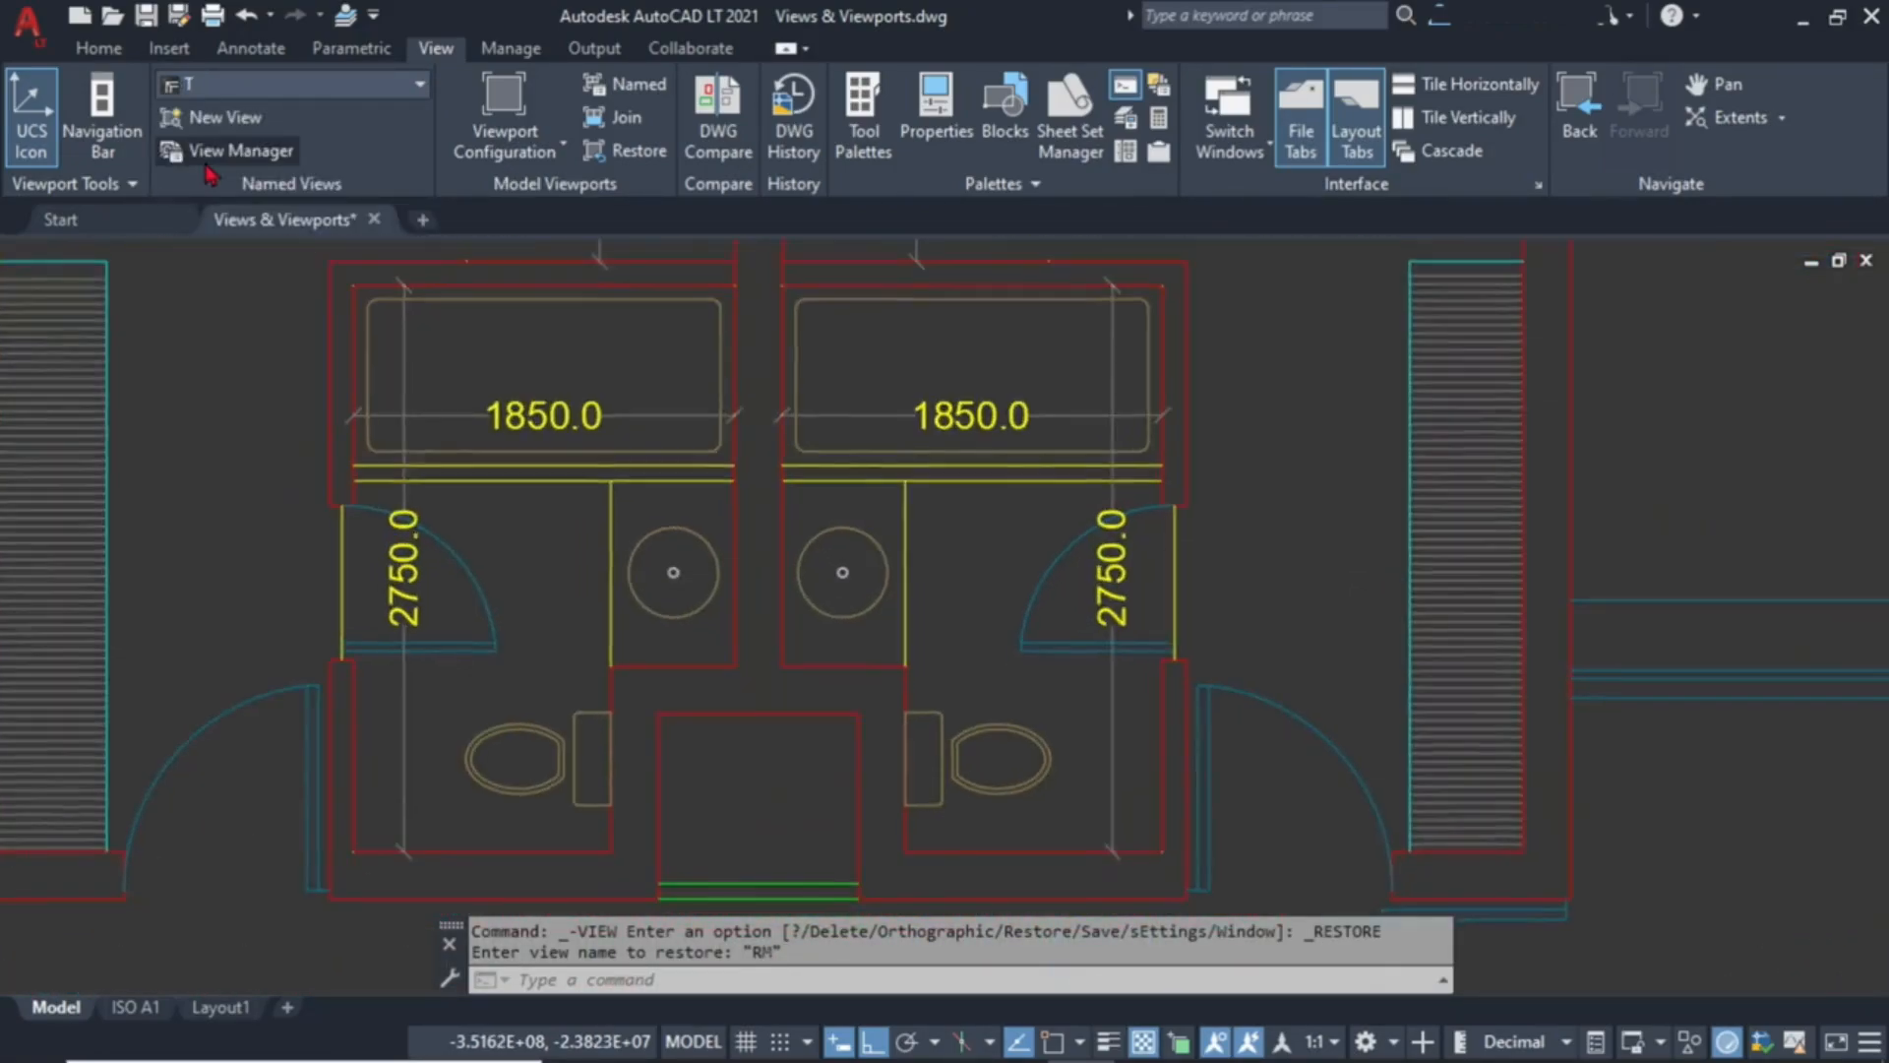
left_click(212, 84)
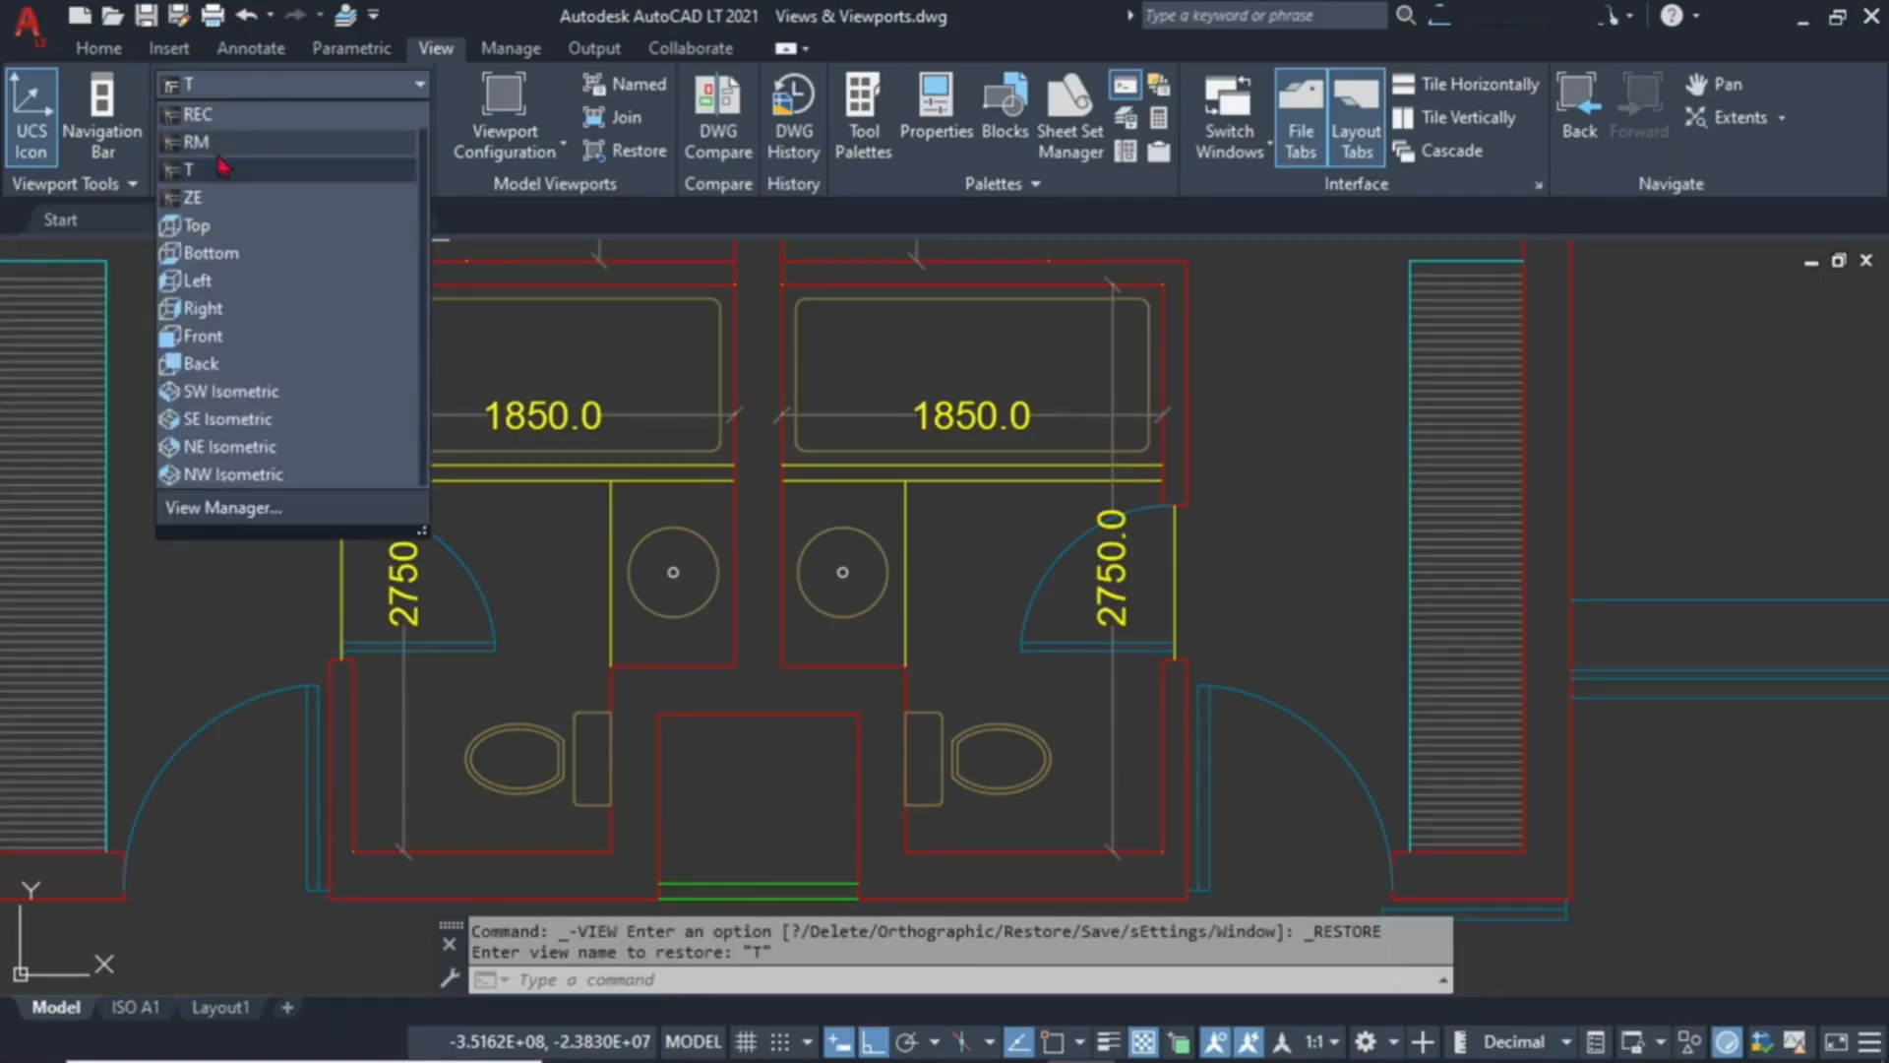
scroll(217, 184, "up", 1)
left_click(202, 114)
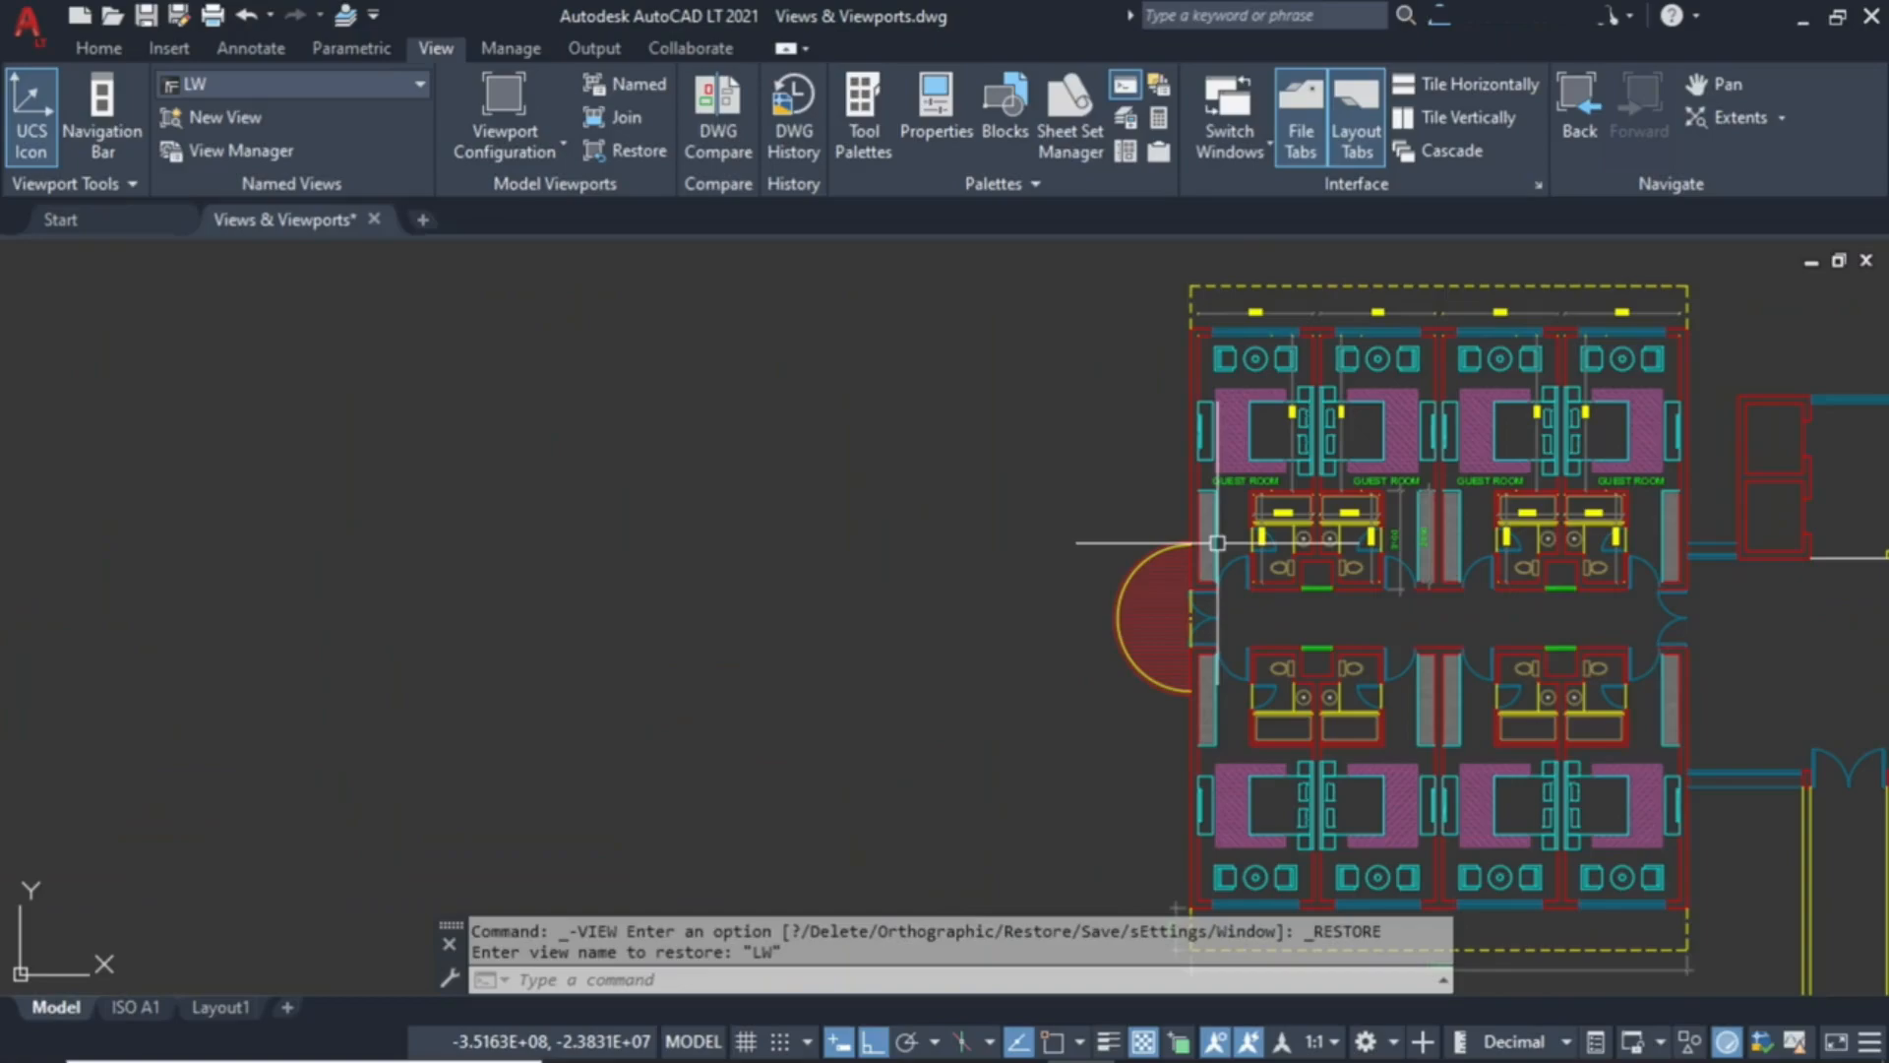
scroll(1122, 514, "down", 2)
middle_click_drag(1034, 486, 540, 420)
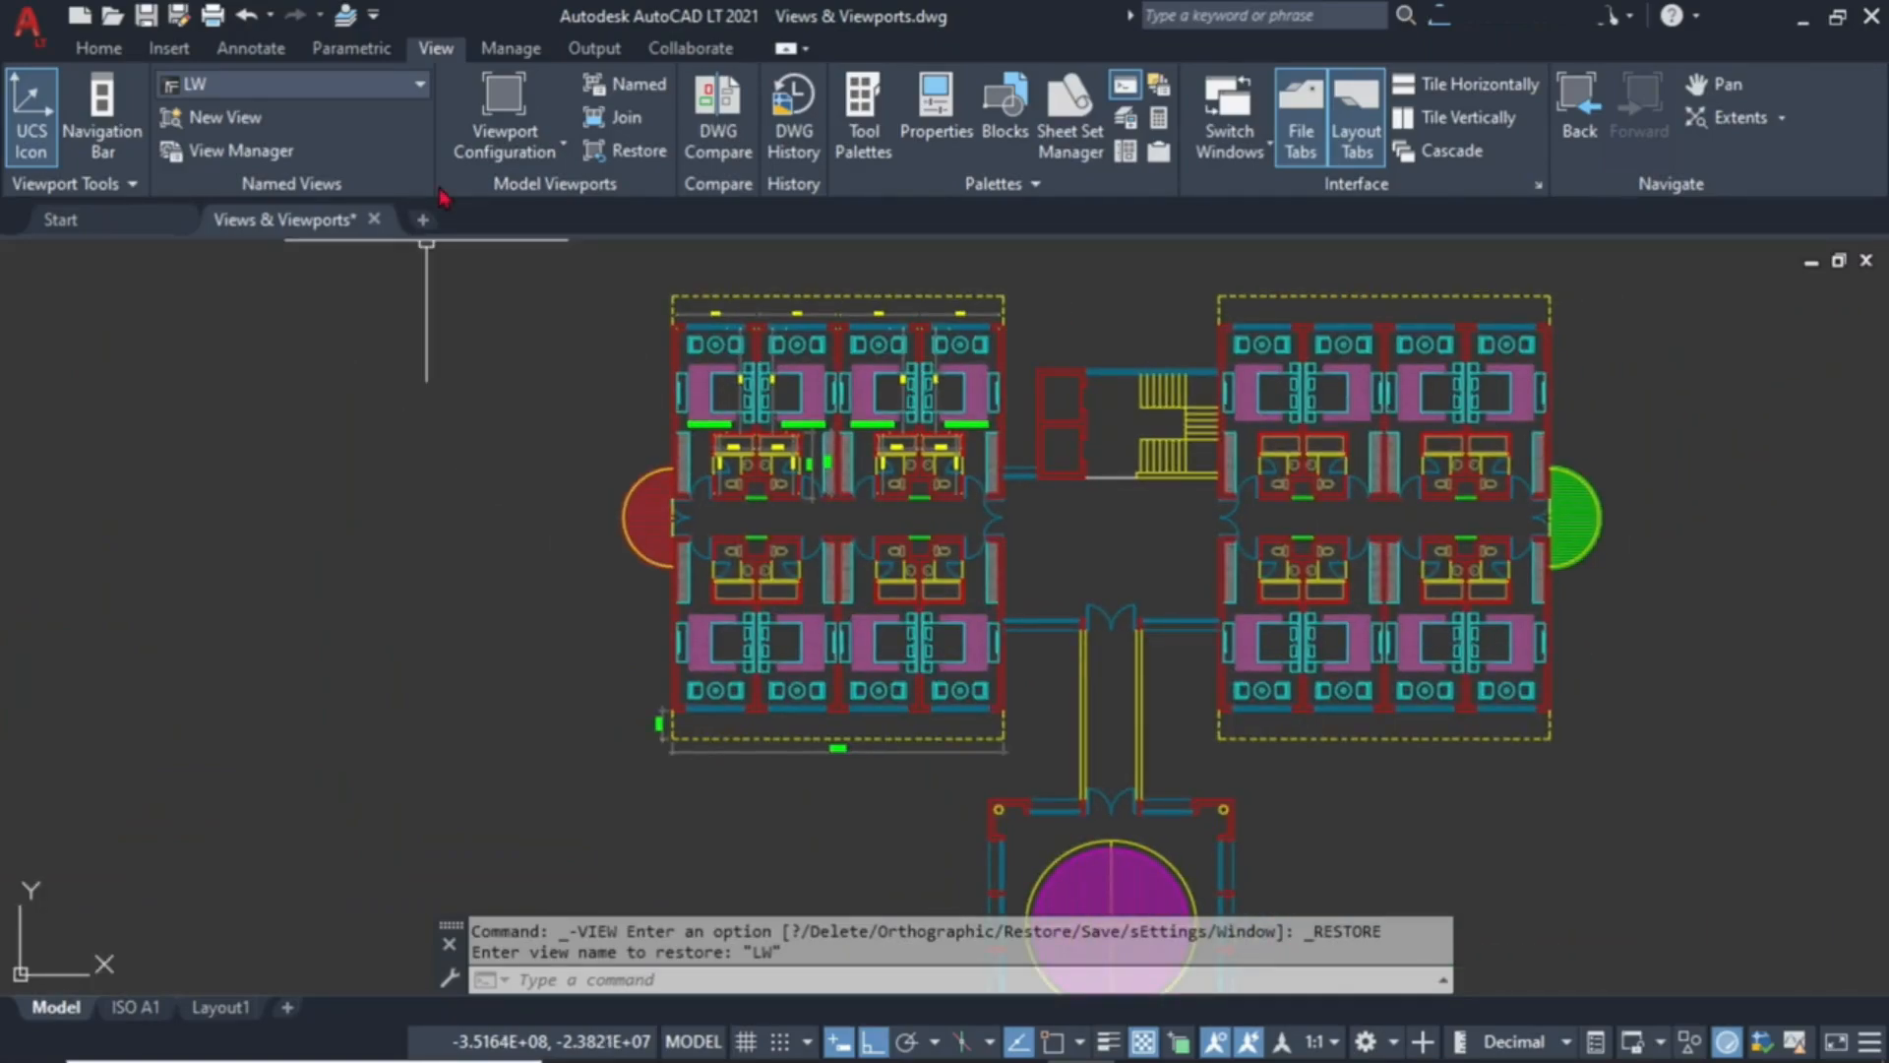
Run the command-line version of the View command (-V) and check its Delete option without naming a view.
left_click(620, 981)
type("-")
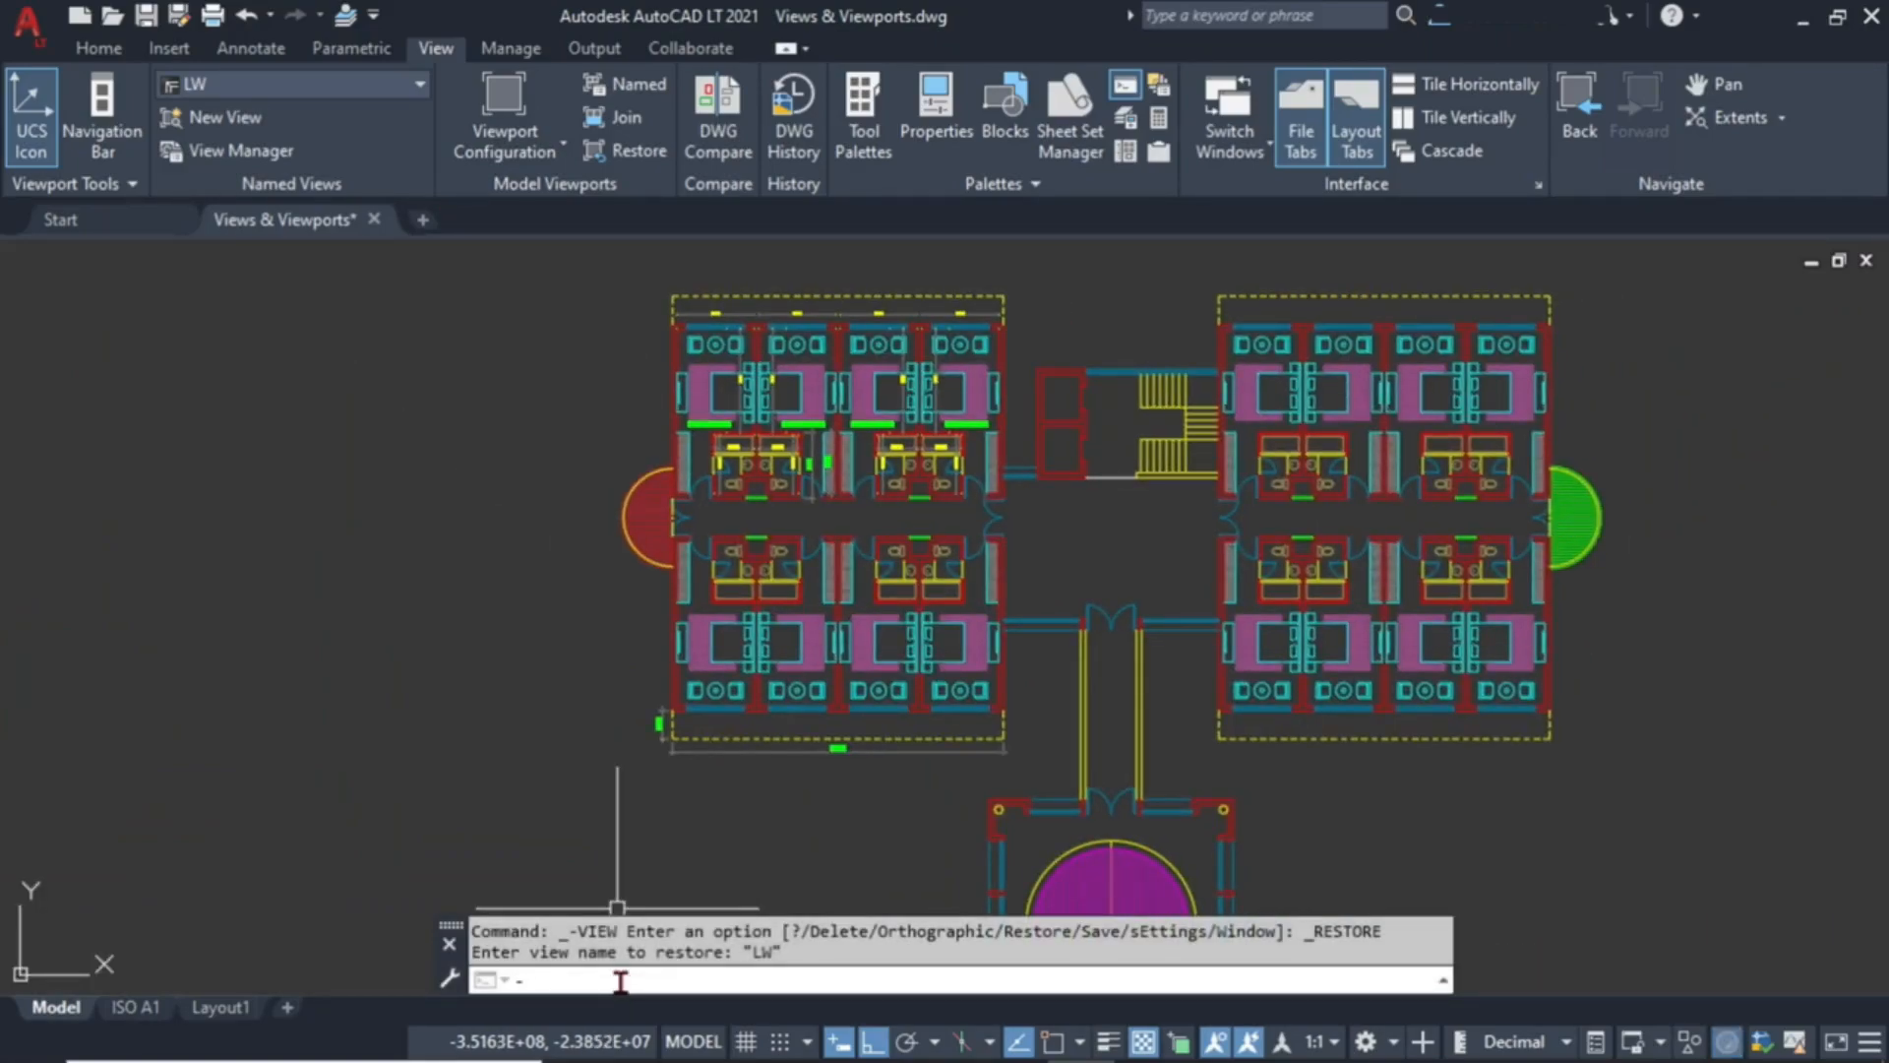
type("V")
key("Return")
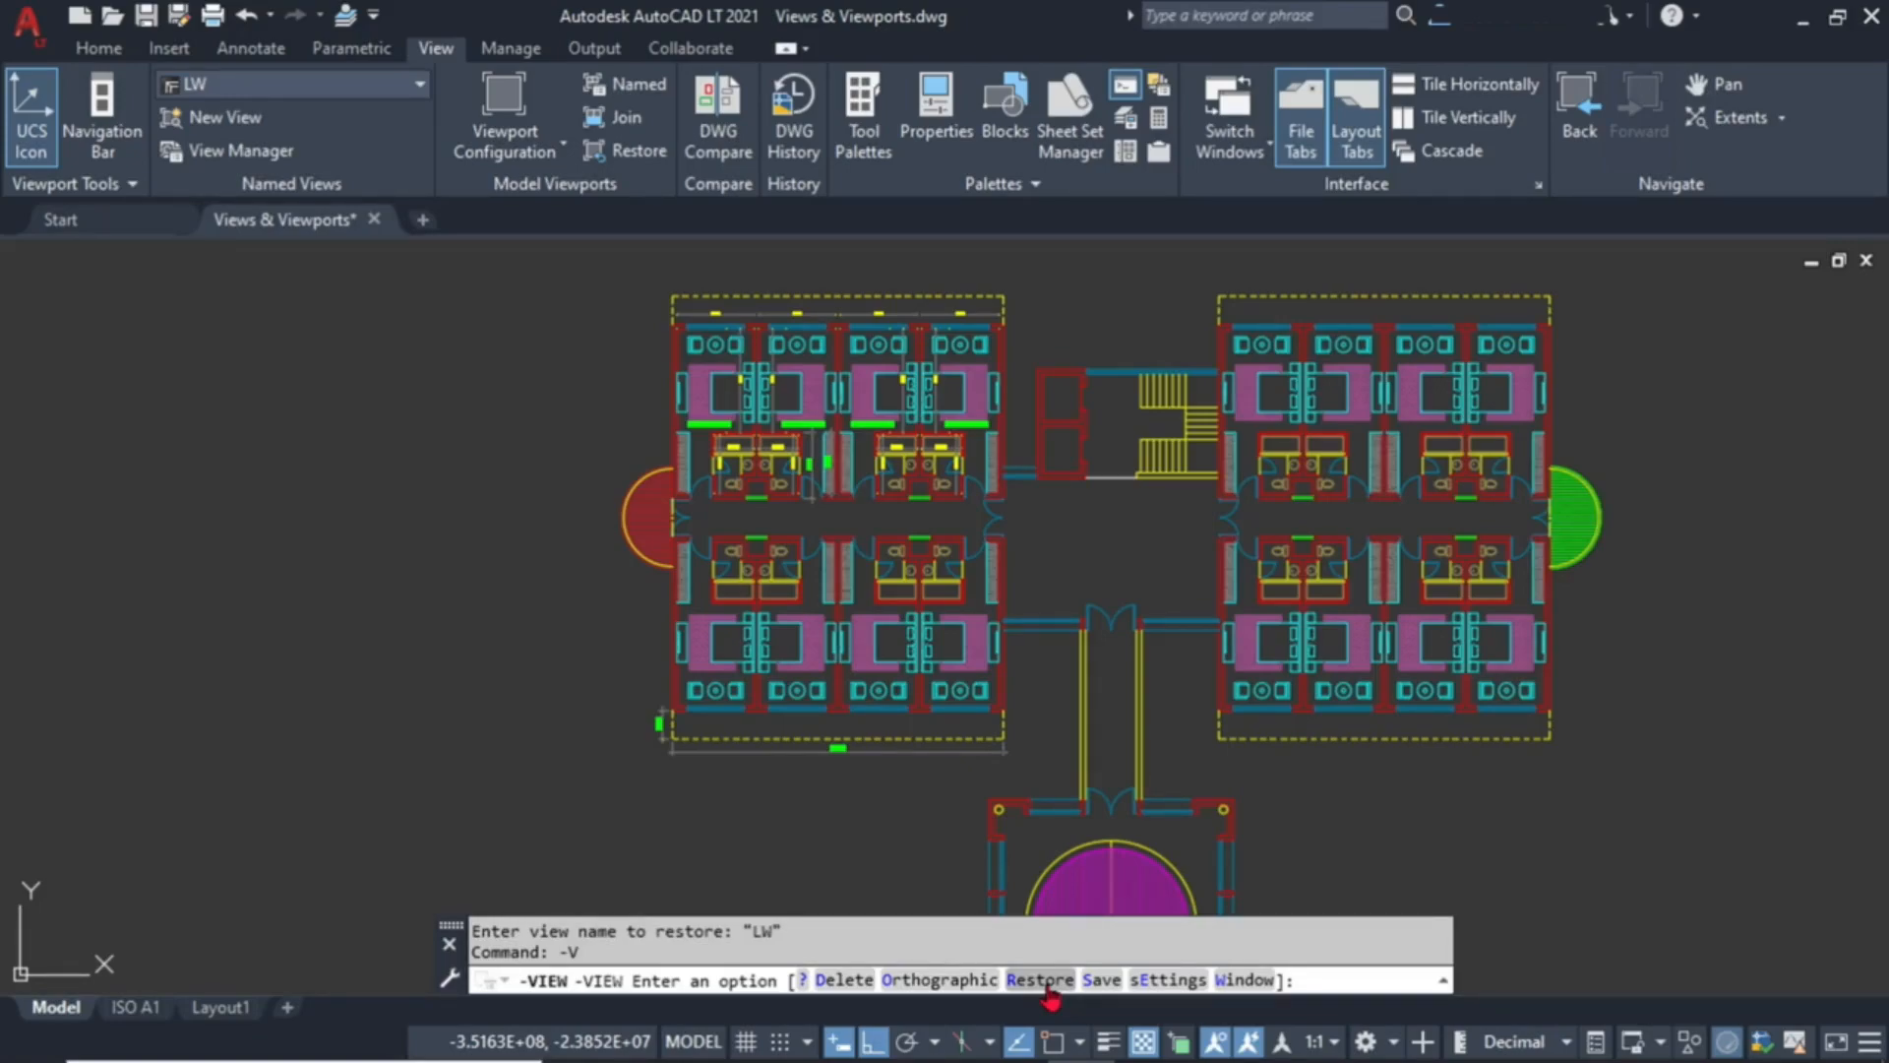
left_click(845, 981)
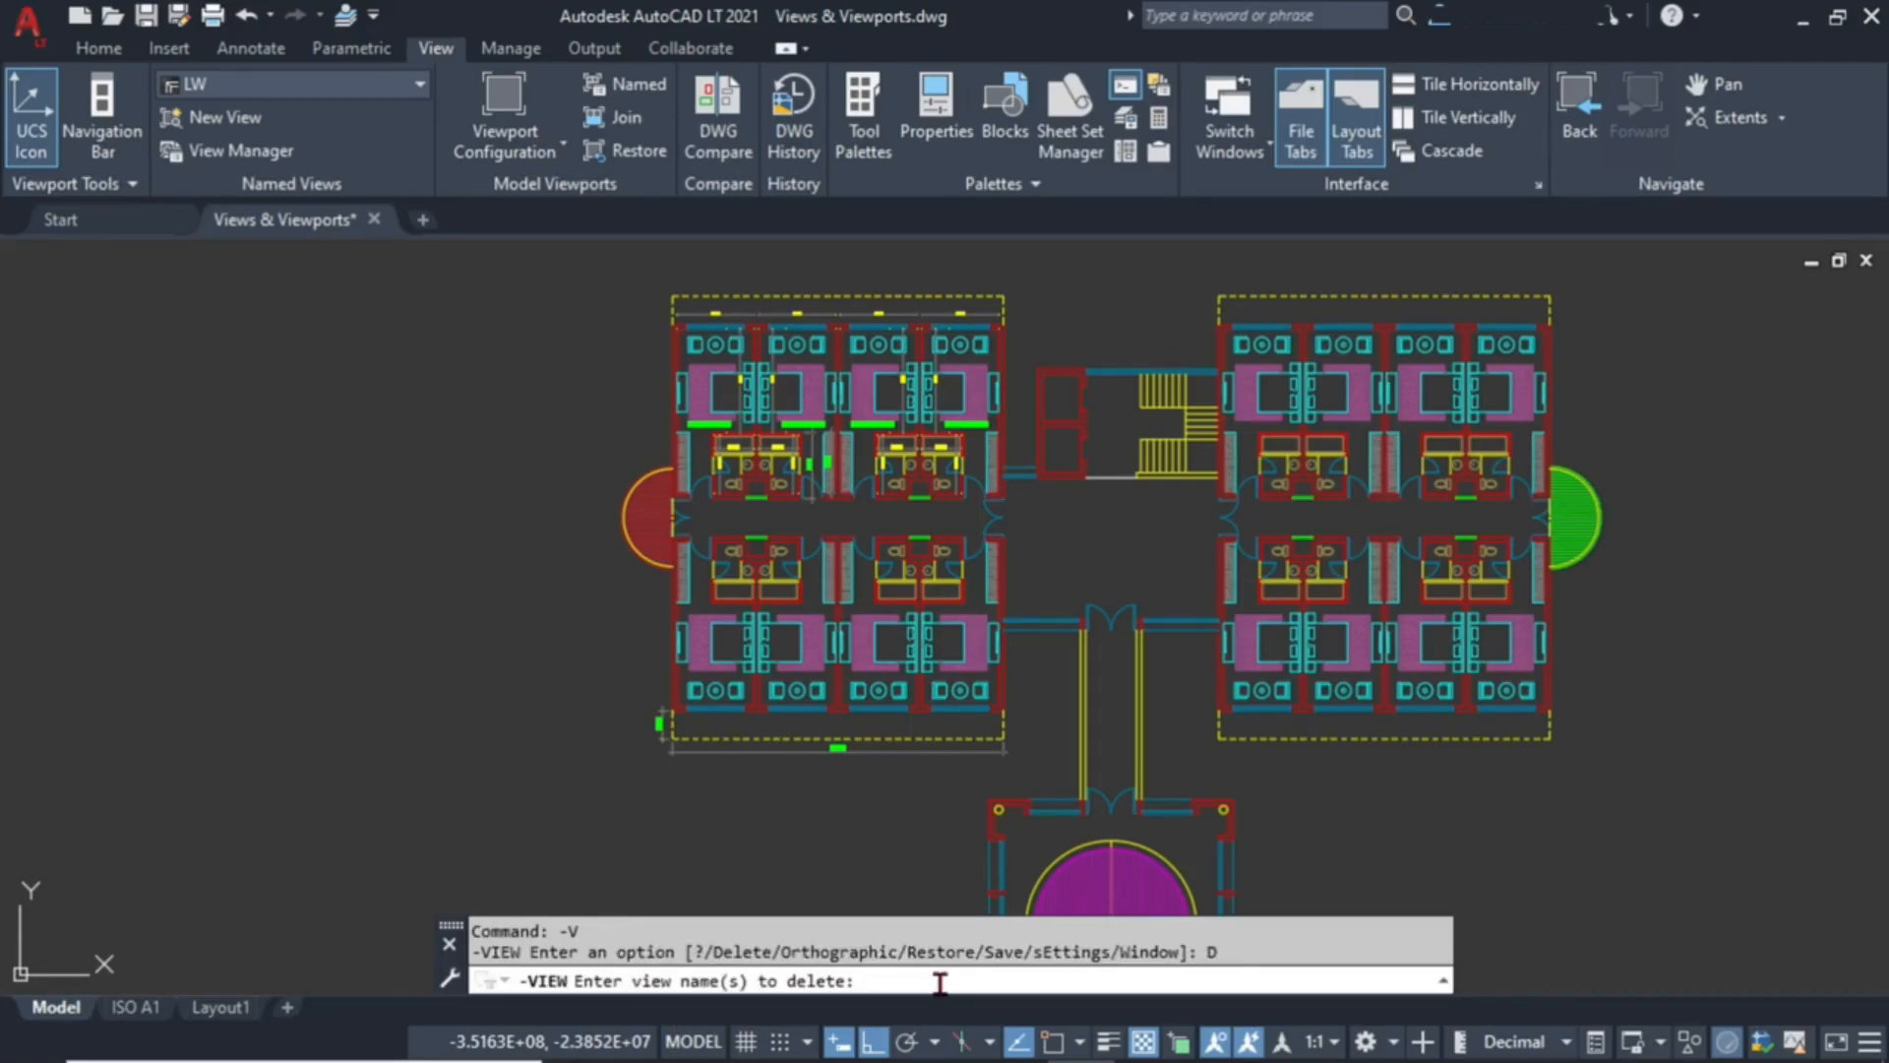
key("Return")
Set the drawing to the Top orthographic view with the -VIEW command.
key("Return")
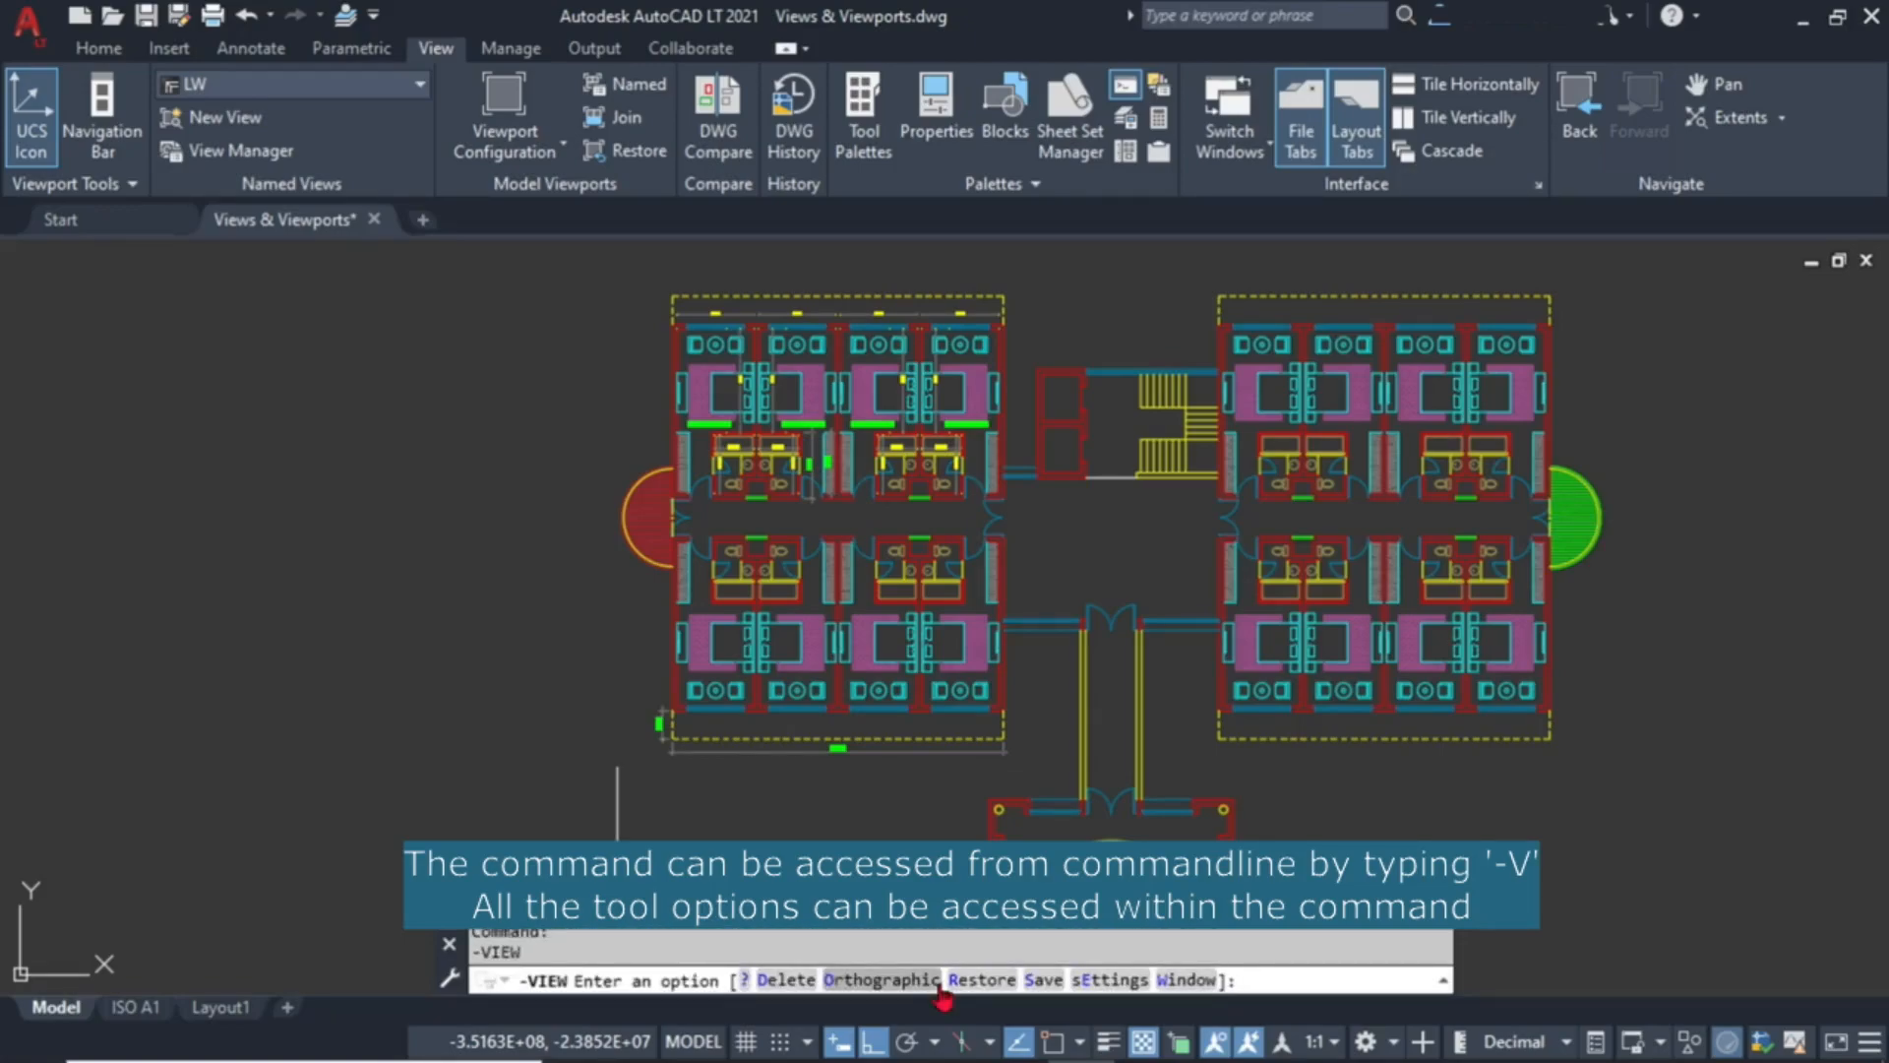
left_click(891, 980)
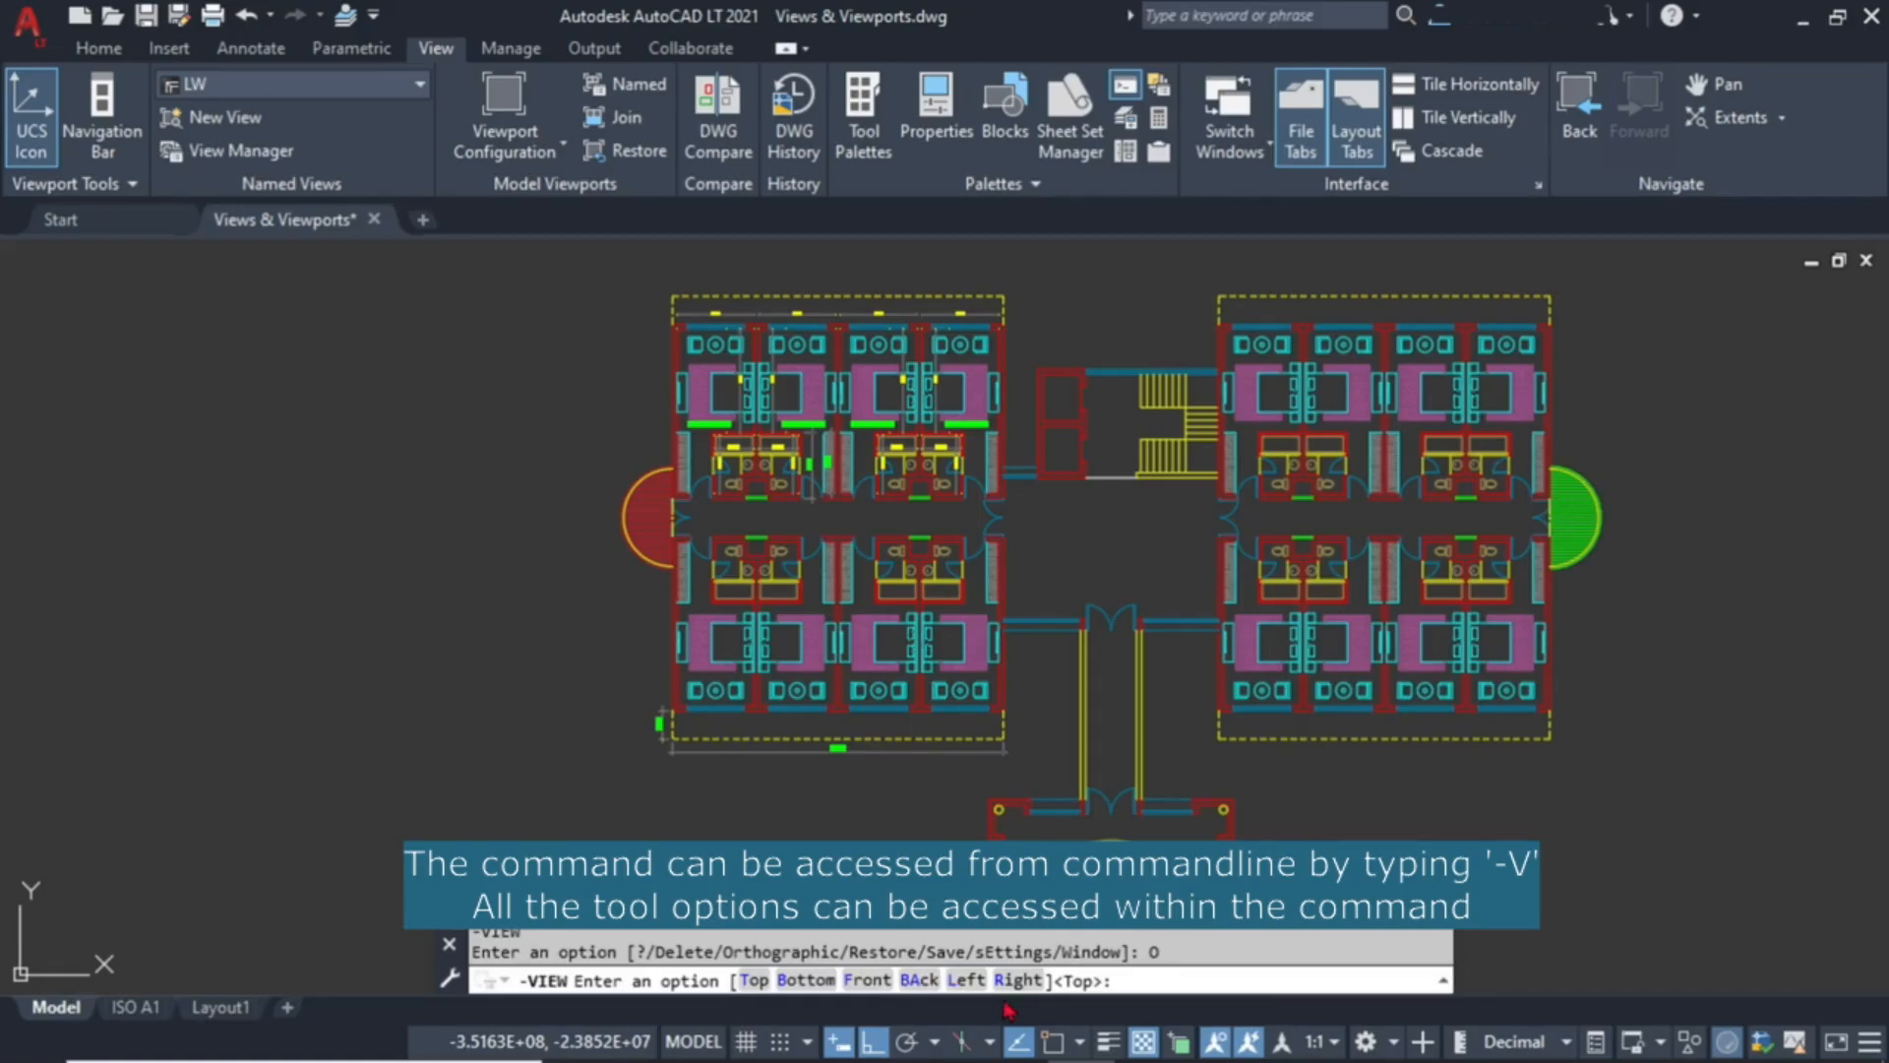
key("Return")
Restore the saved bathroom view T by name with the -VIEW command.
key("Return")
left_click(969, 981)
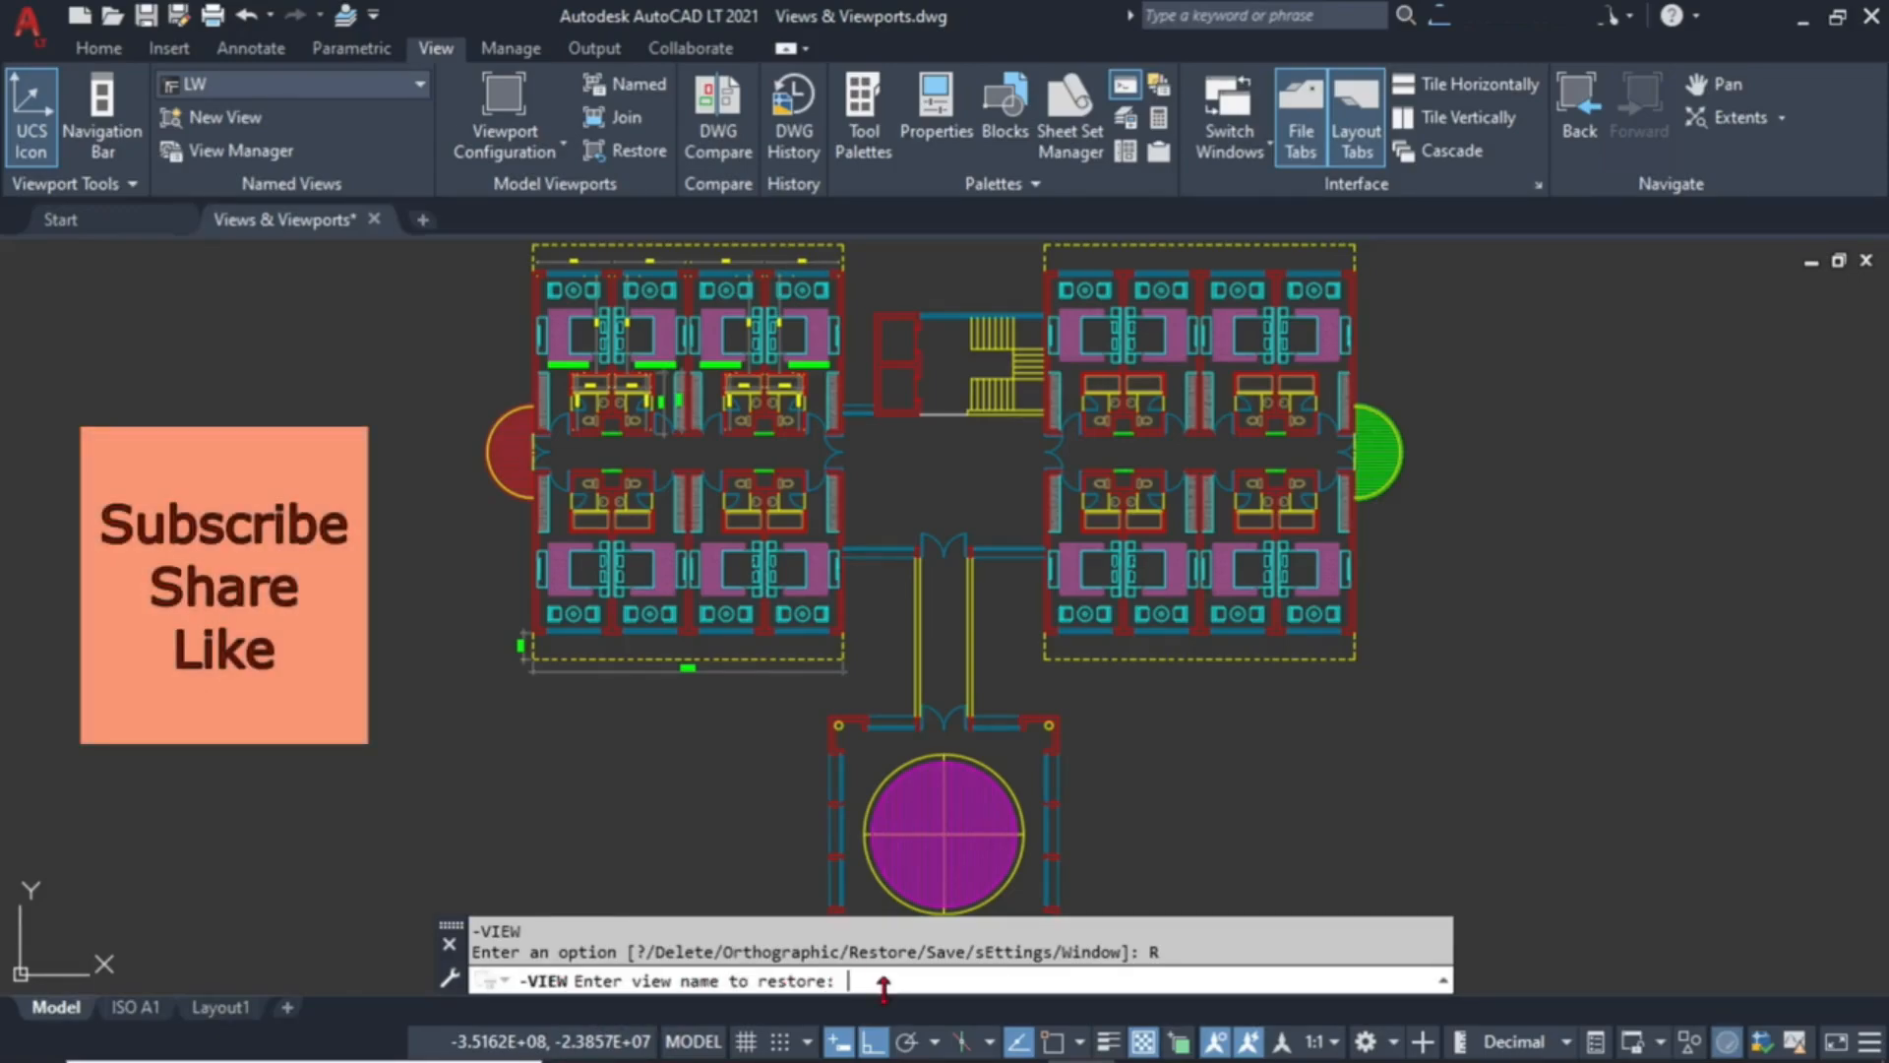
type("t")
key("Return")
Frame the lift and staircase core between the guest room wings and save the current display as view core.
key("Return")
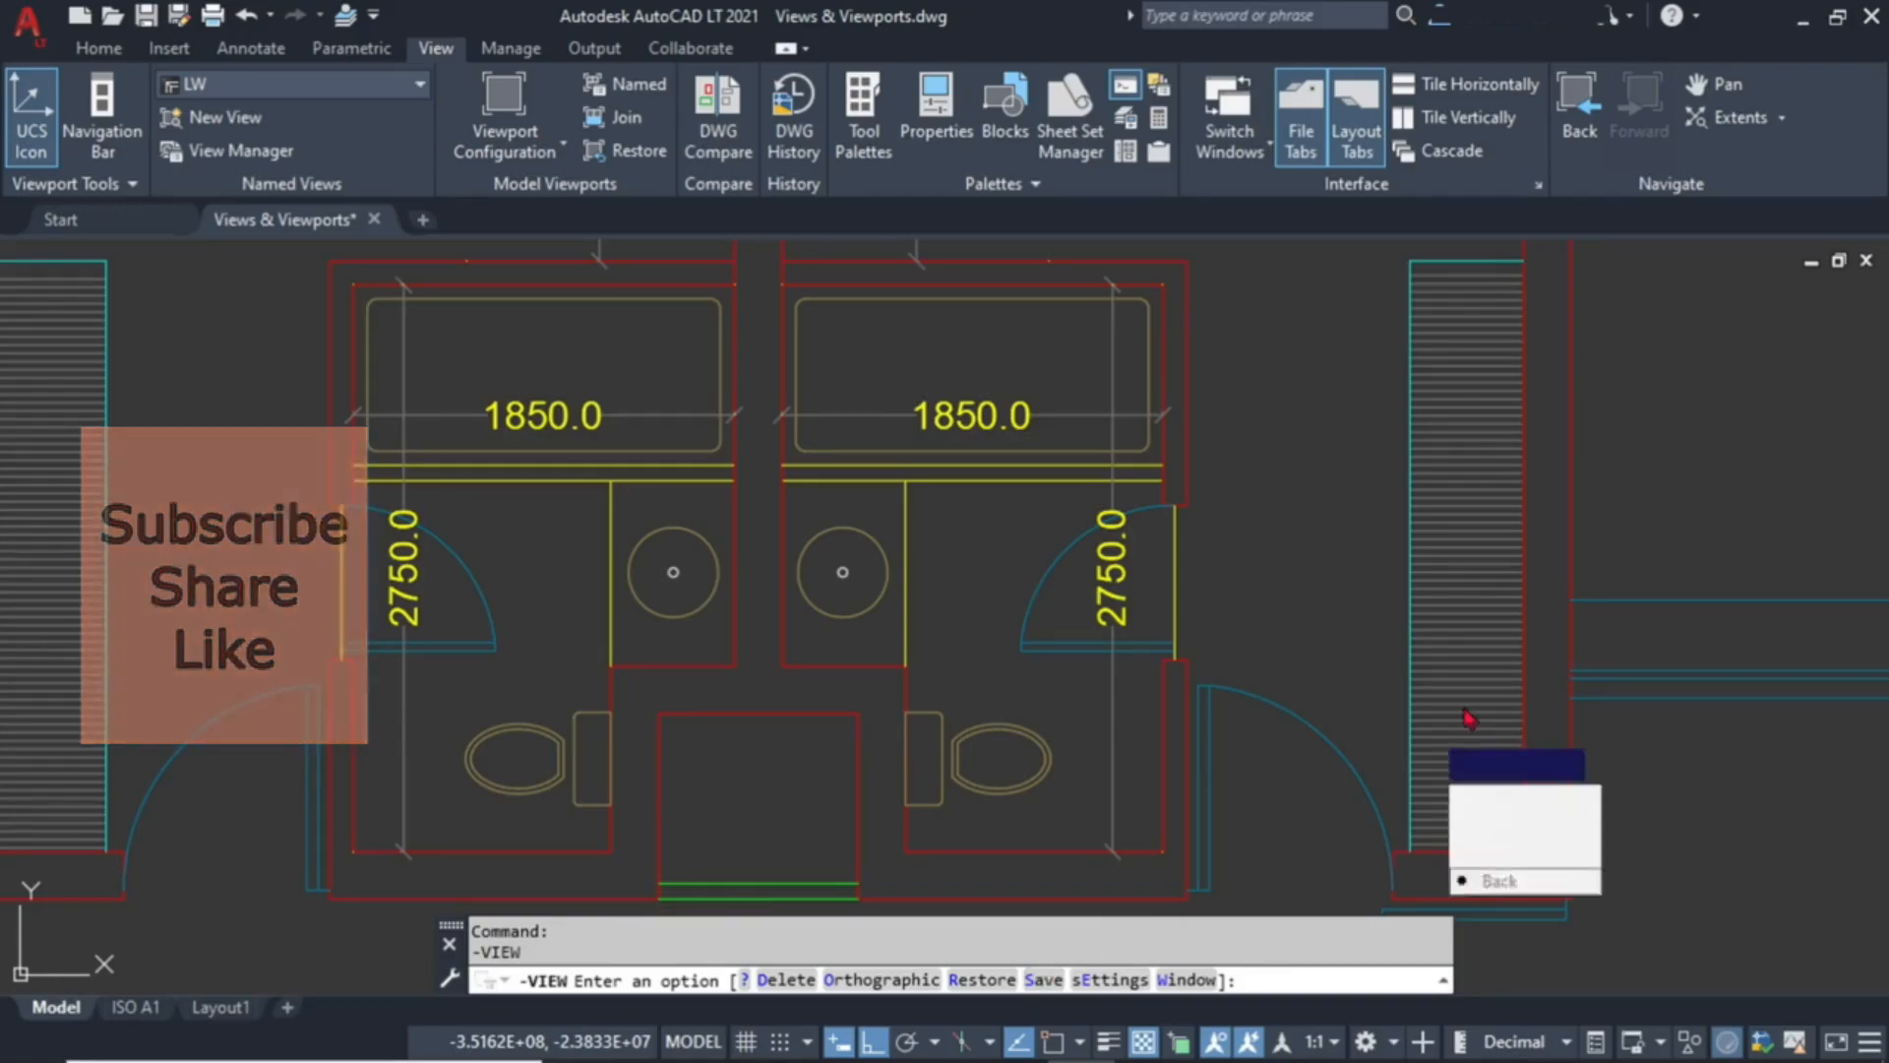
middle_click_drag(1606, 632, 960, 759)
scroll(961, 758, "down", 2)
middle_click_drag(1572, 488, 1004, 654)
scroll(1004, 653, "down", 2)
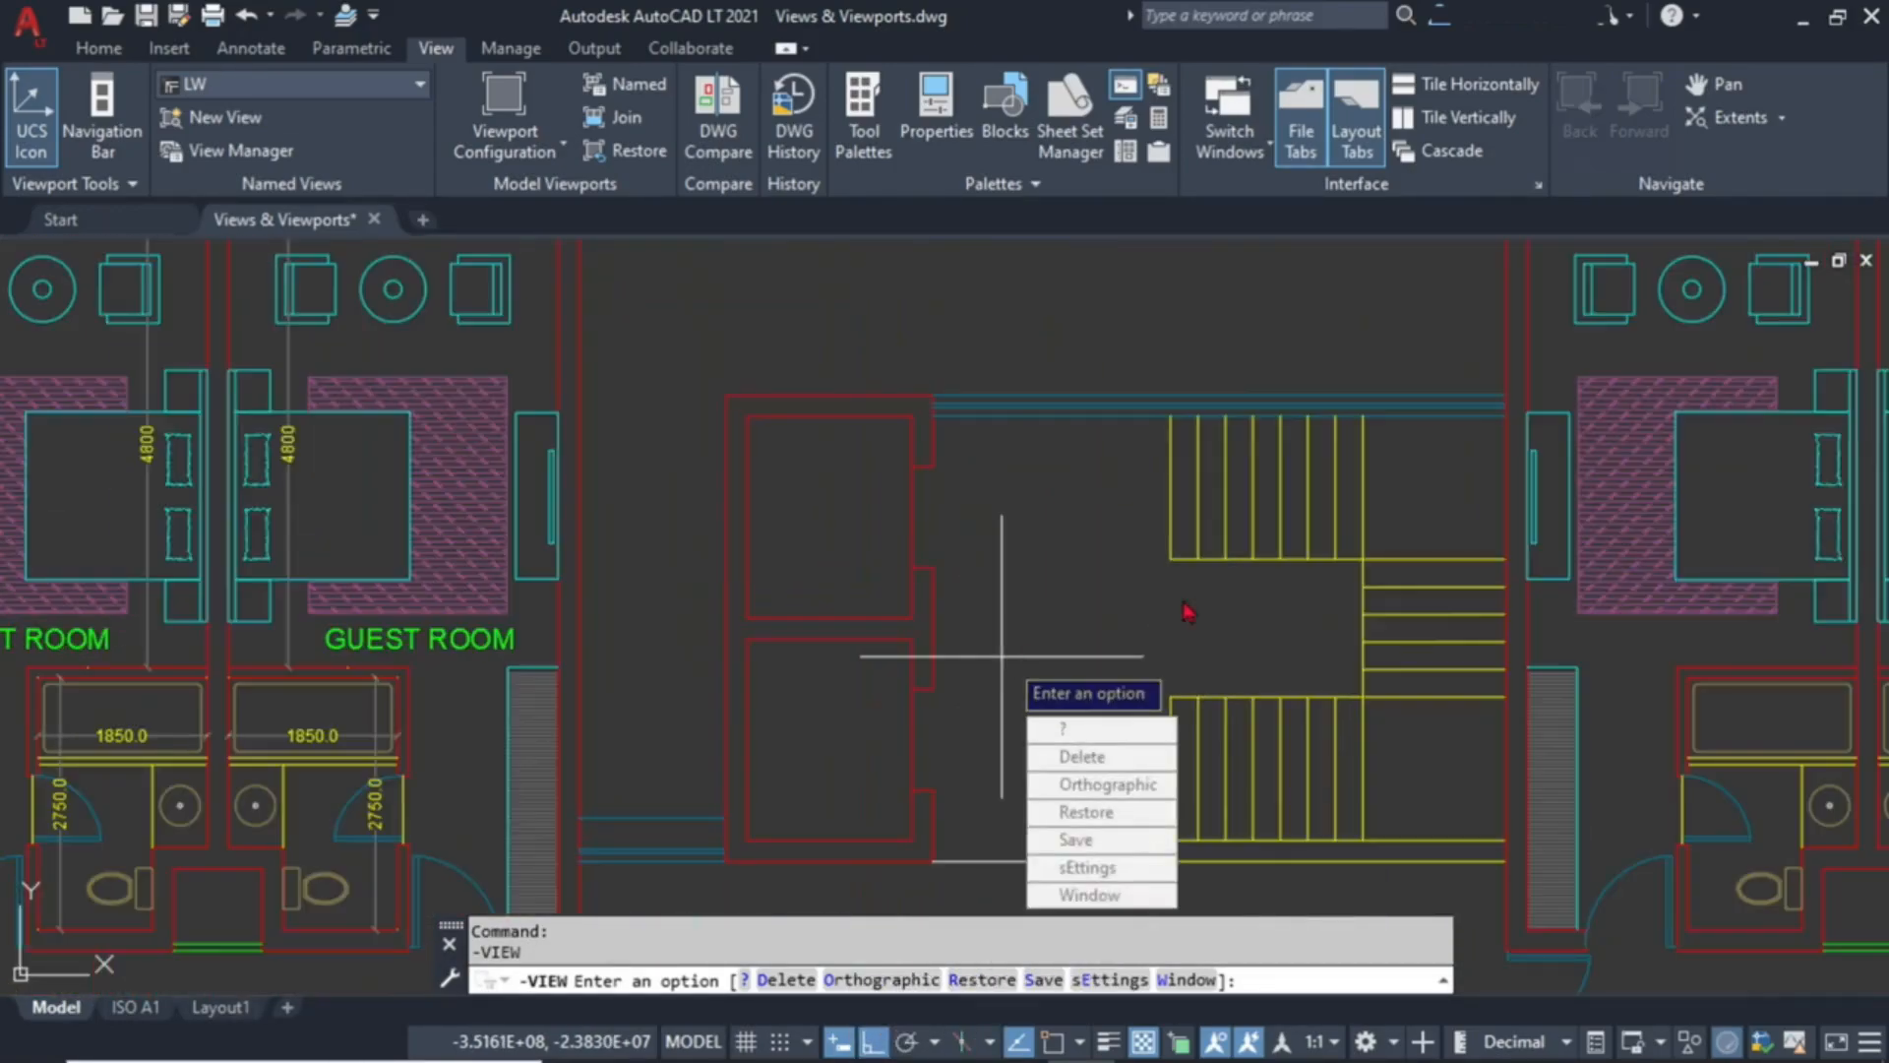
middle_click_drag(1284, 569, 1134, 493)
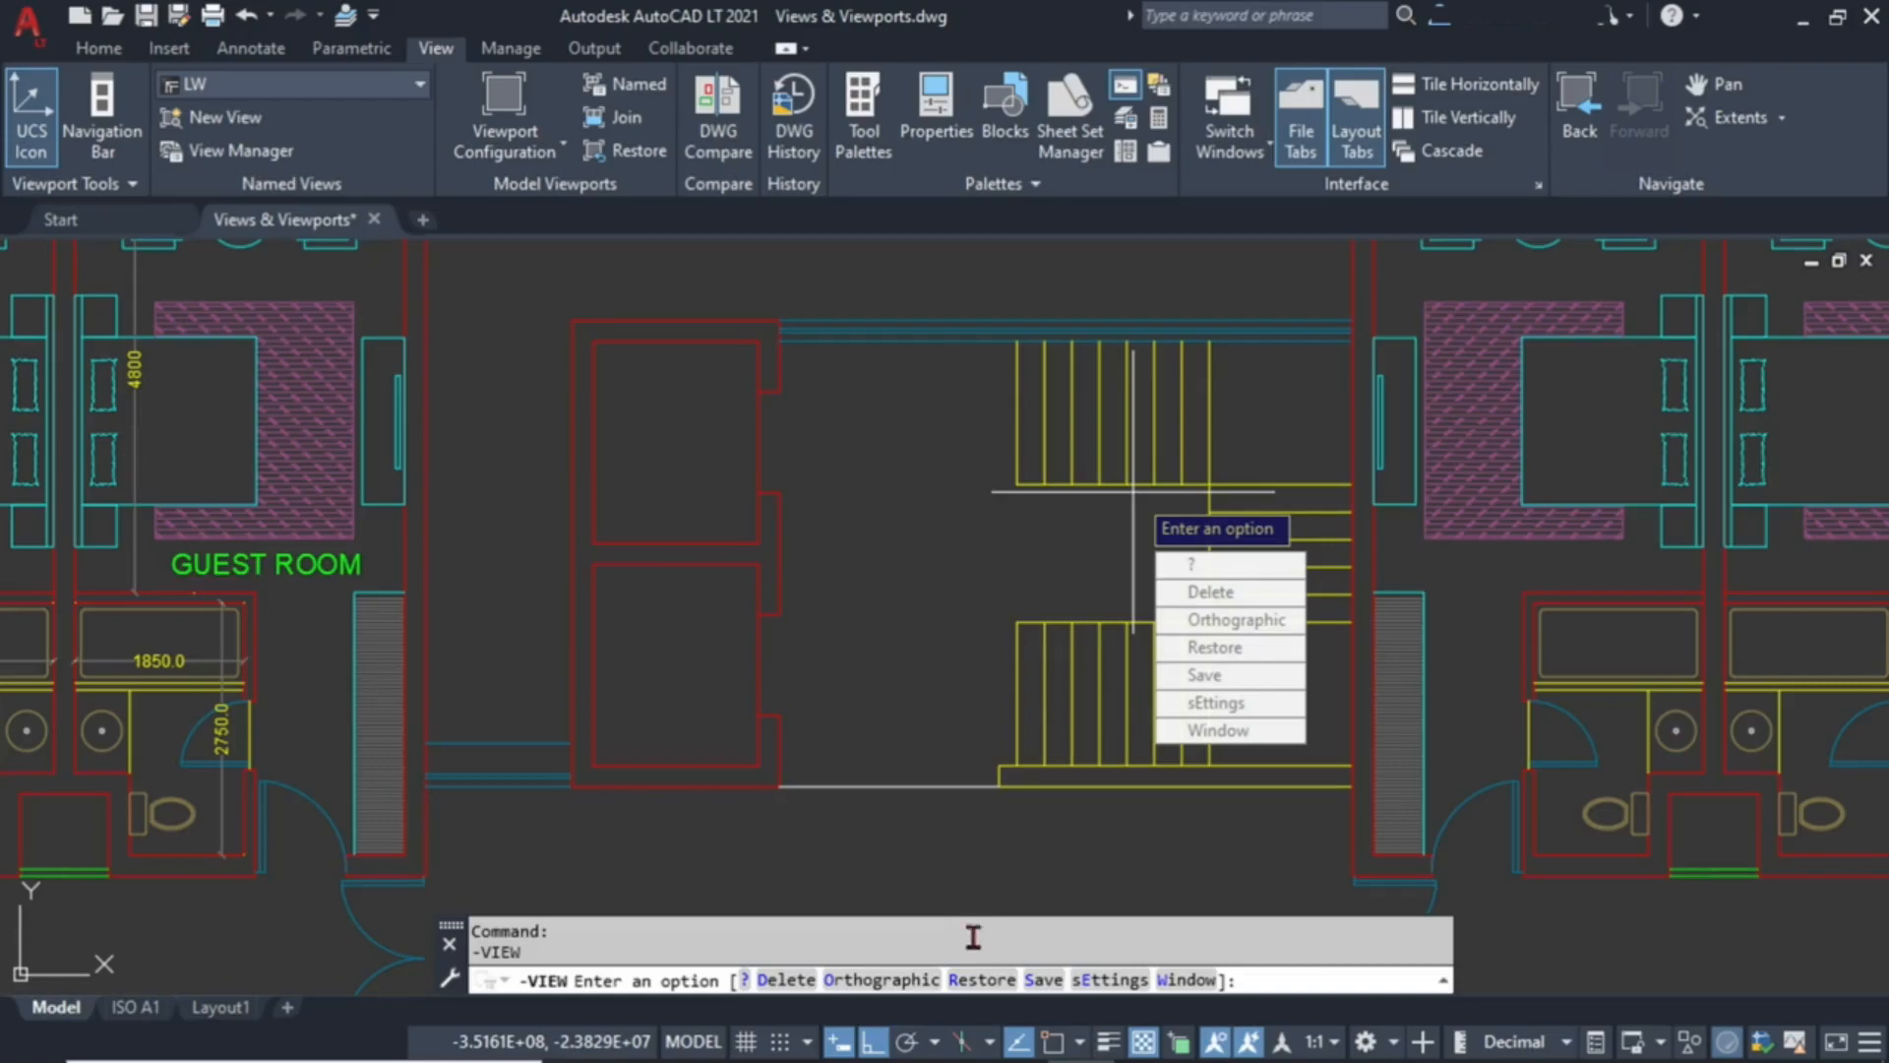
left_click(1041, 979)
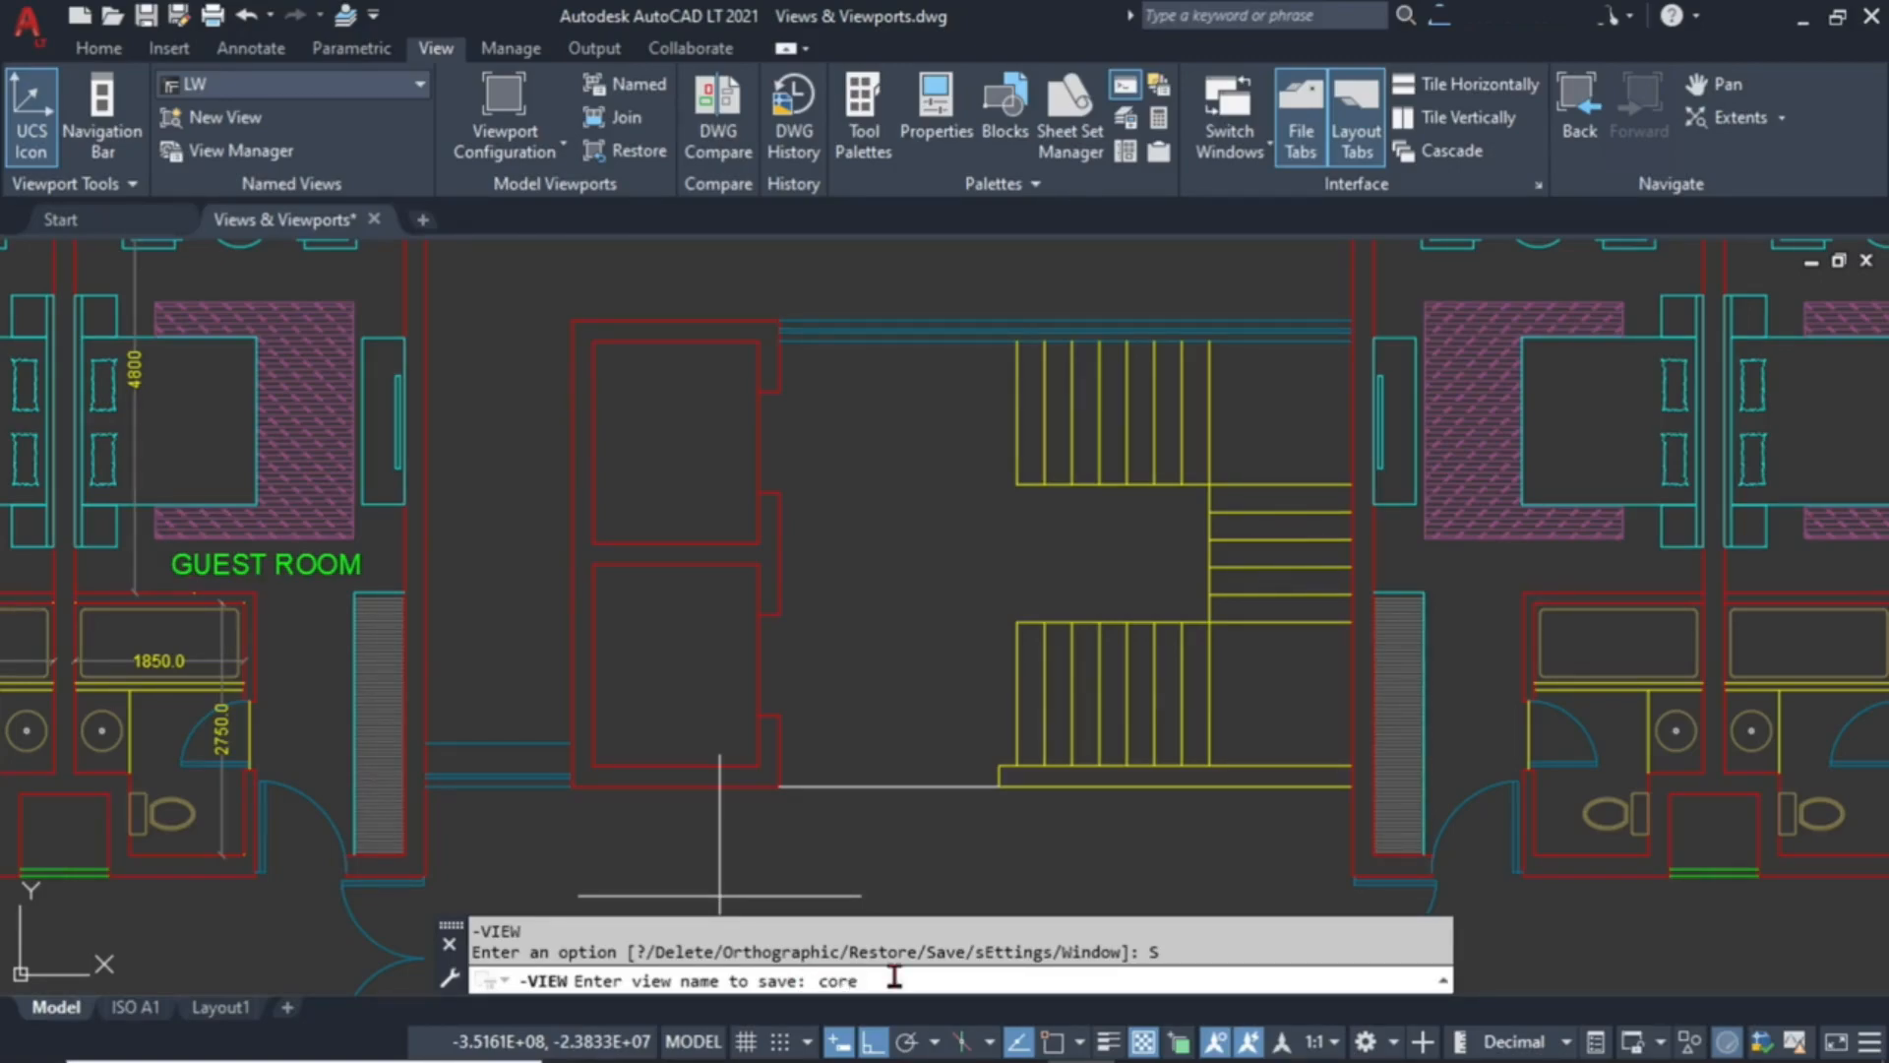
key("Return")
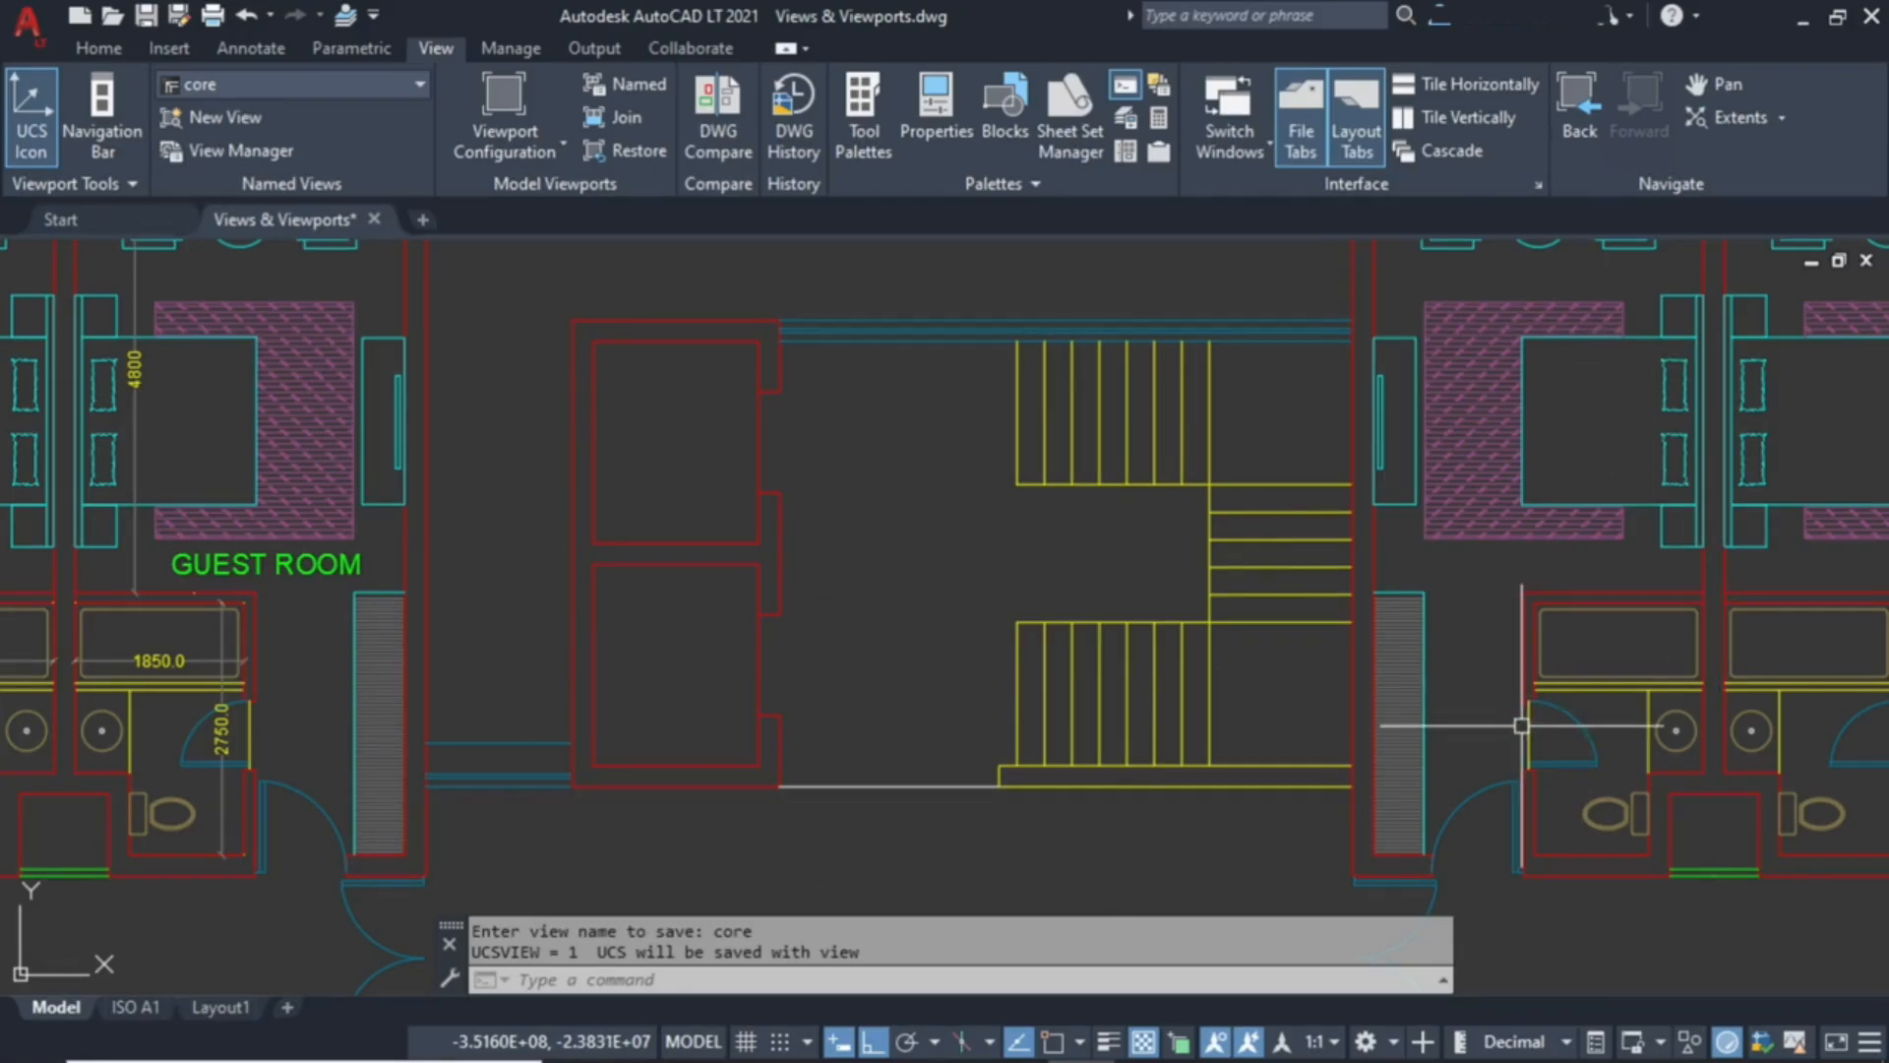
Check the -VIEW settings for category, layer snapshot and UCS without changing them.
key("Return")
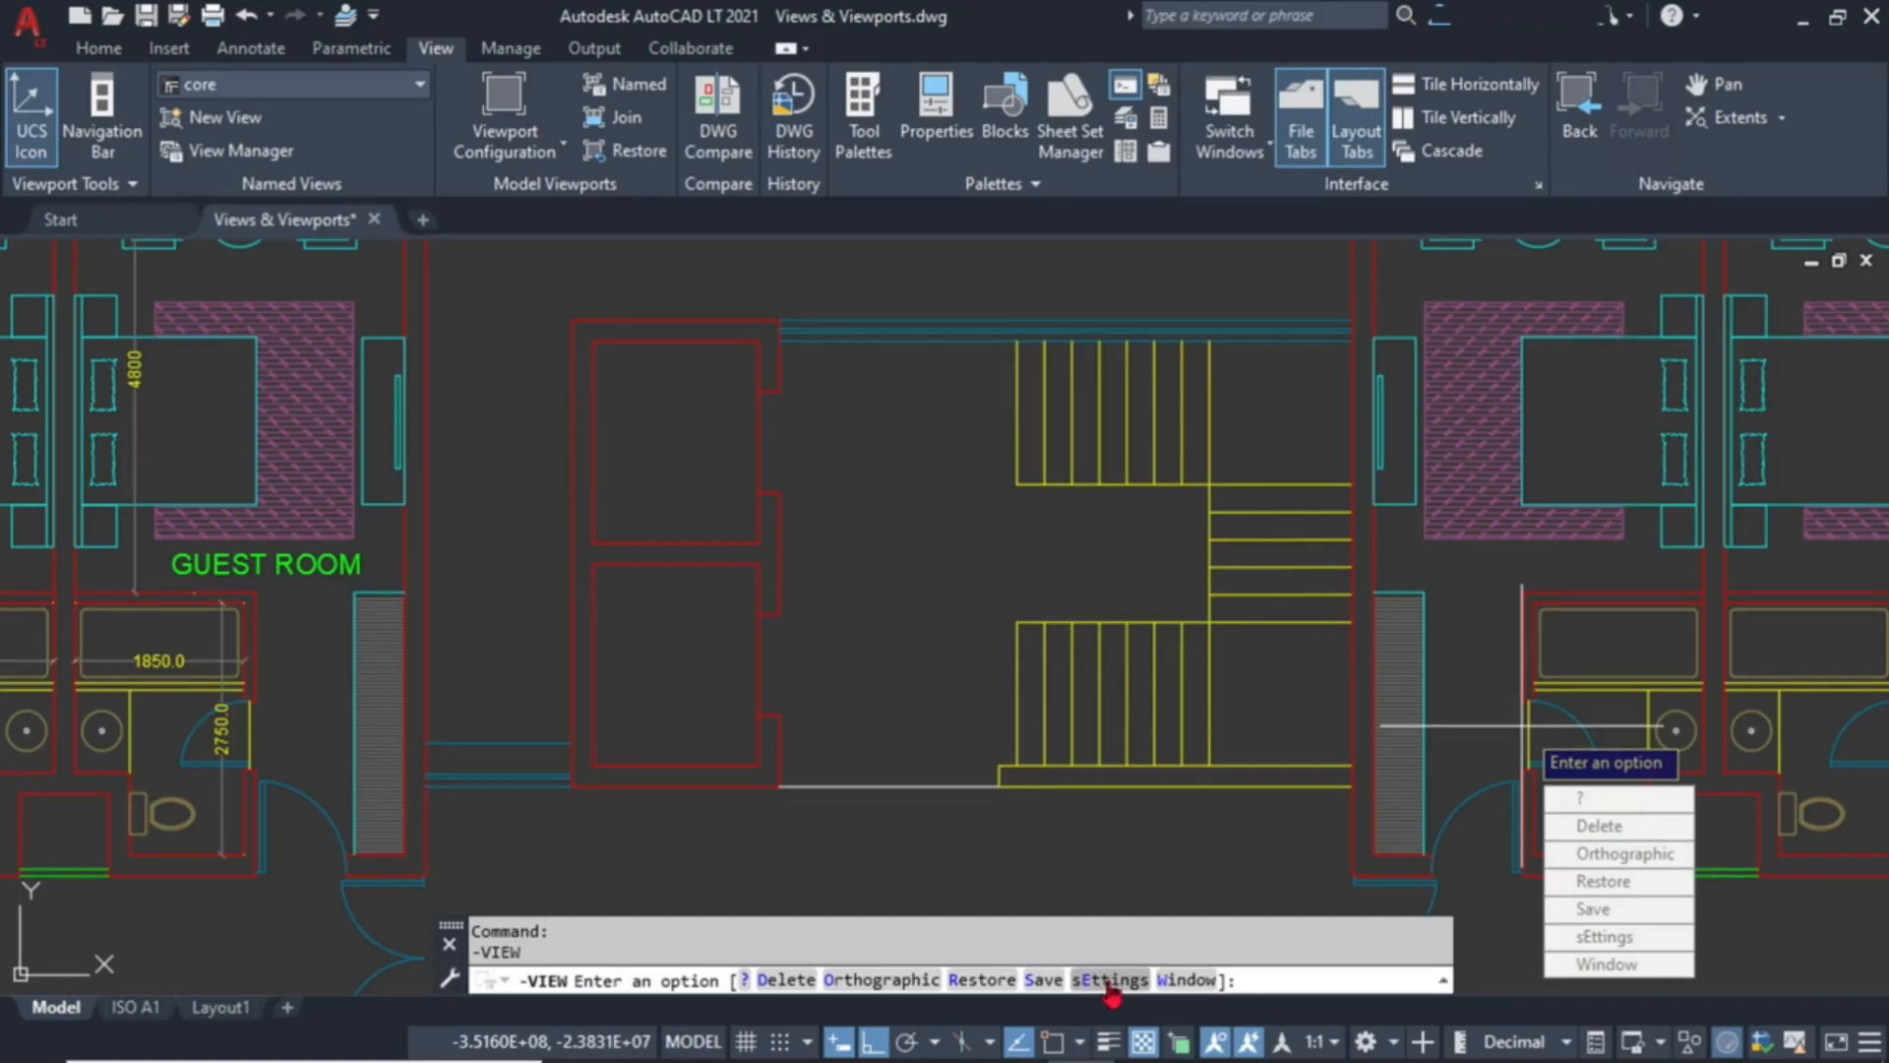
left_click(1110, 981)
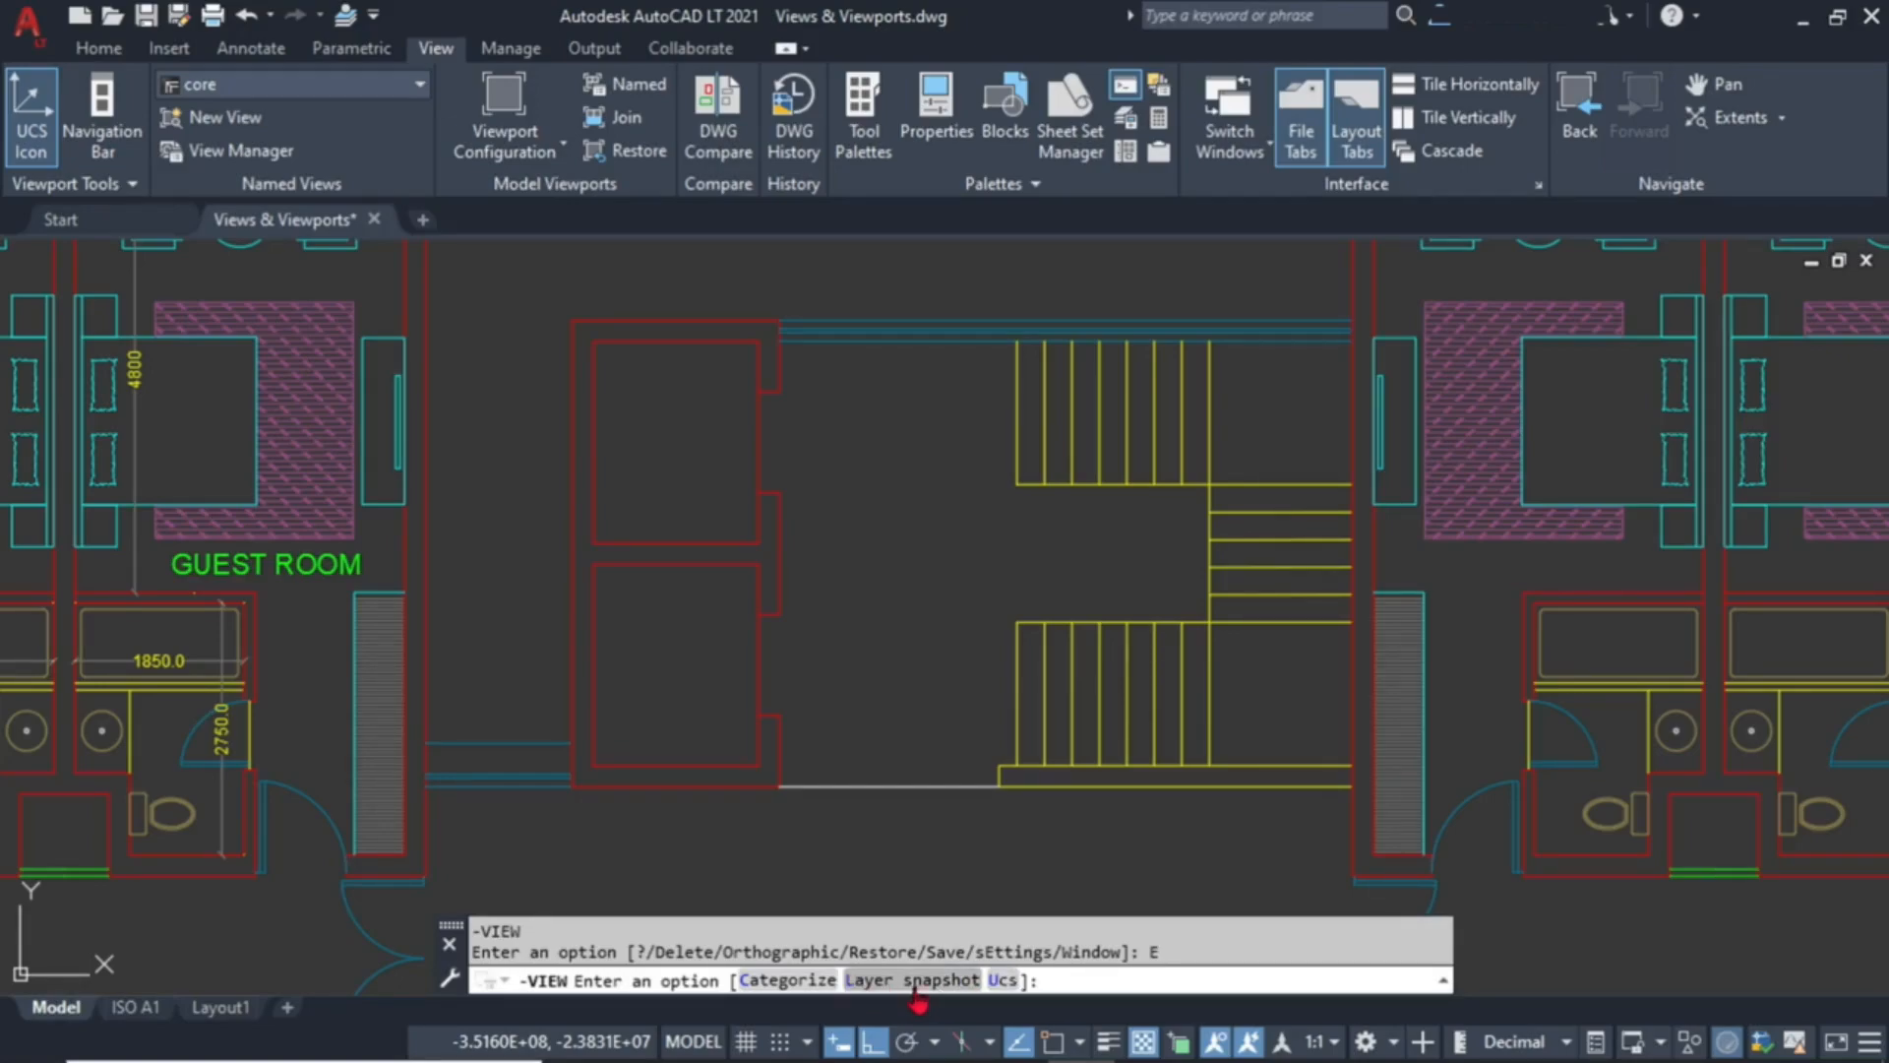
left_click(802, 980)
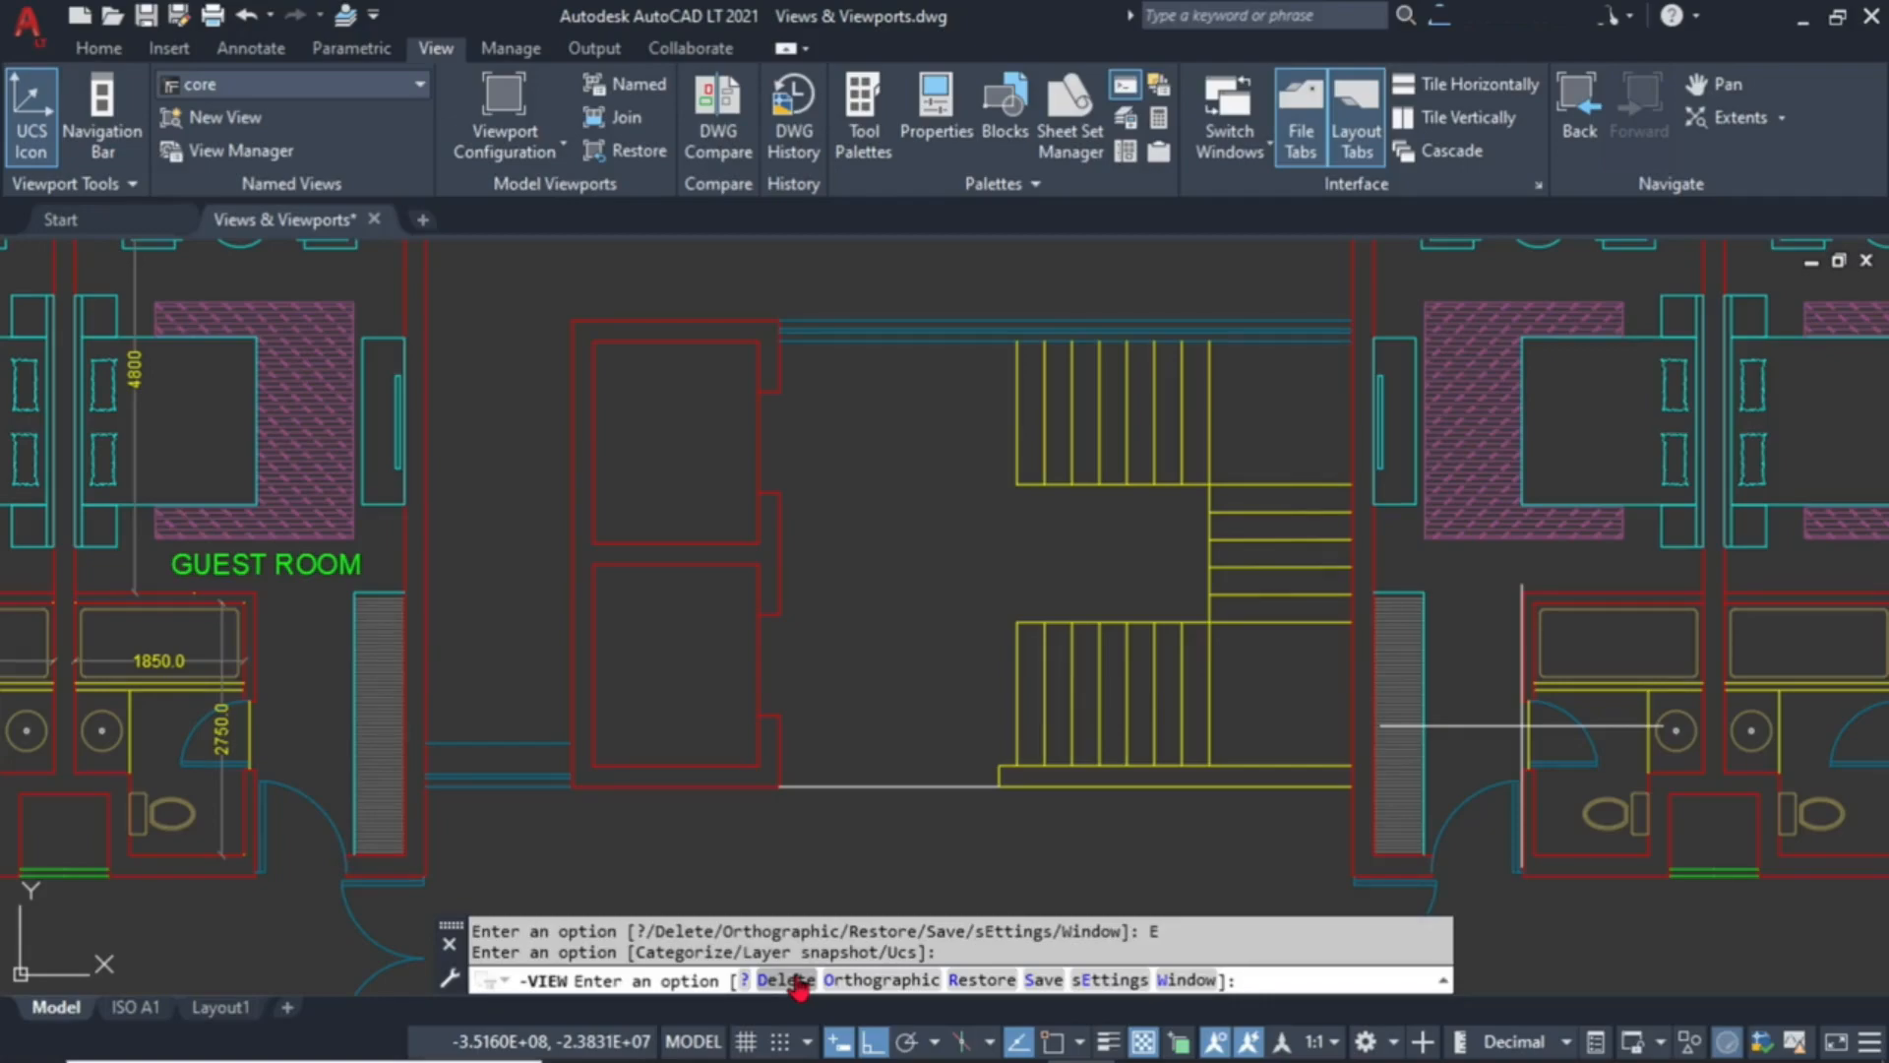
Save a named view core-1 with the -VIEW Window option, using a window around the lifts and staircase.
left_click(1186, 980)
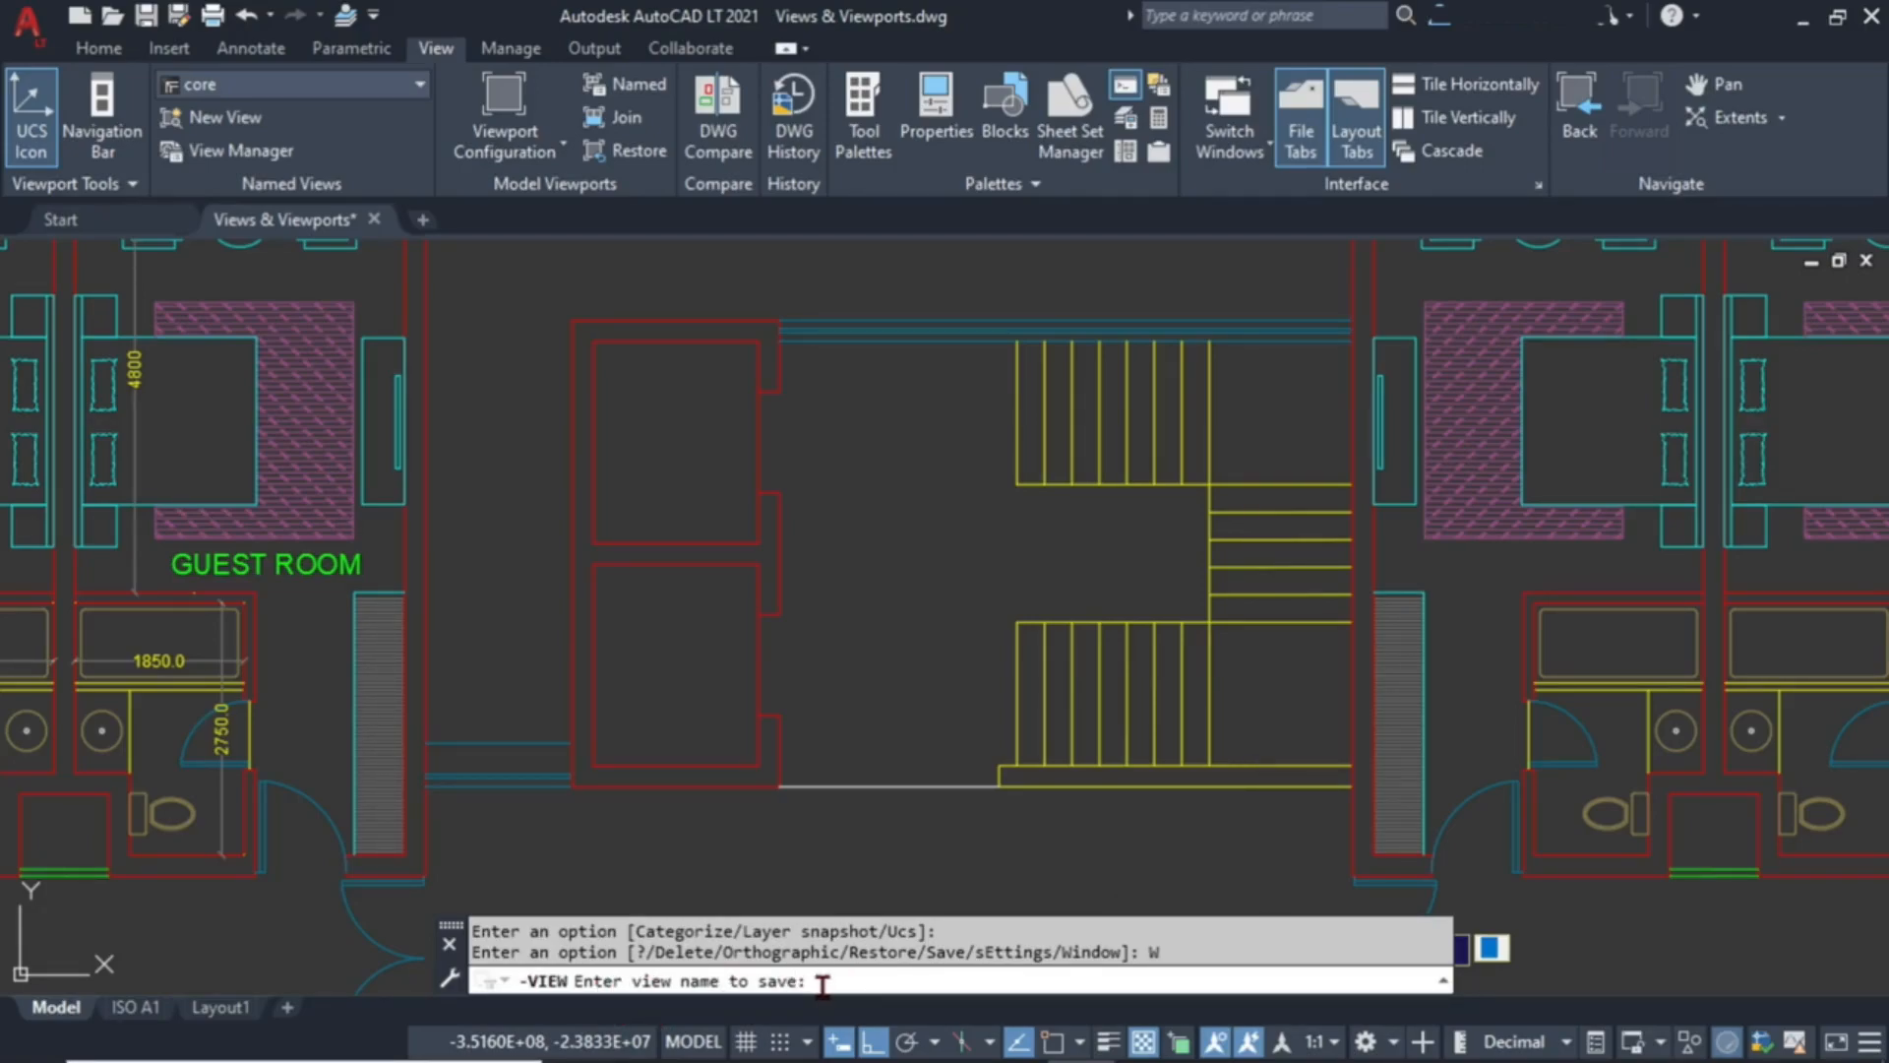
type("c")
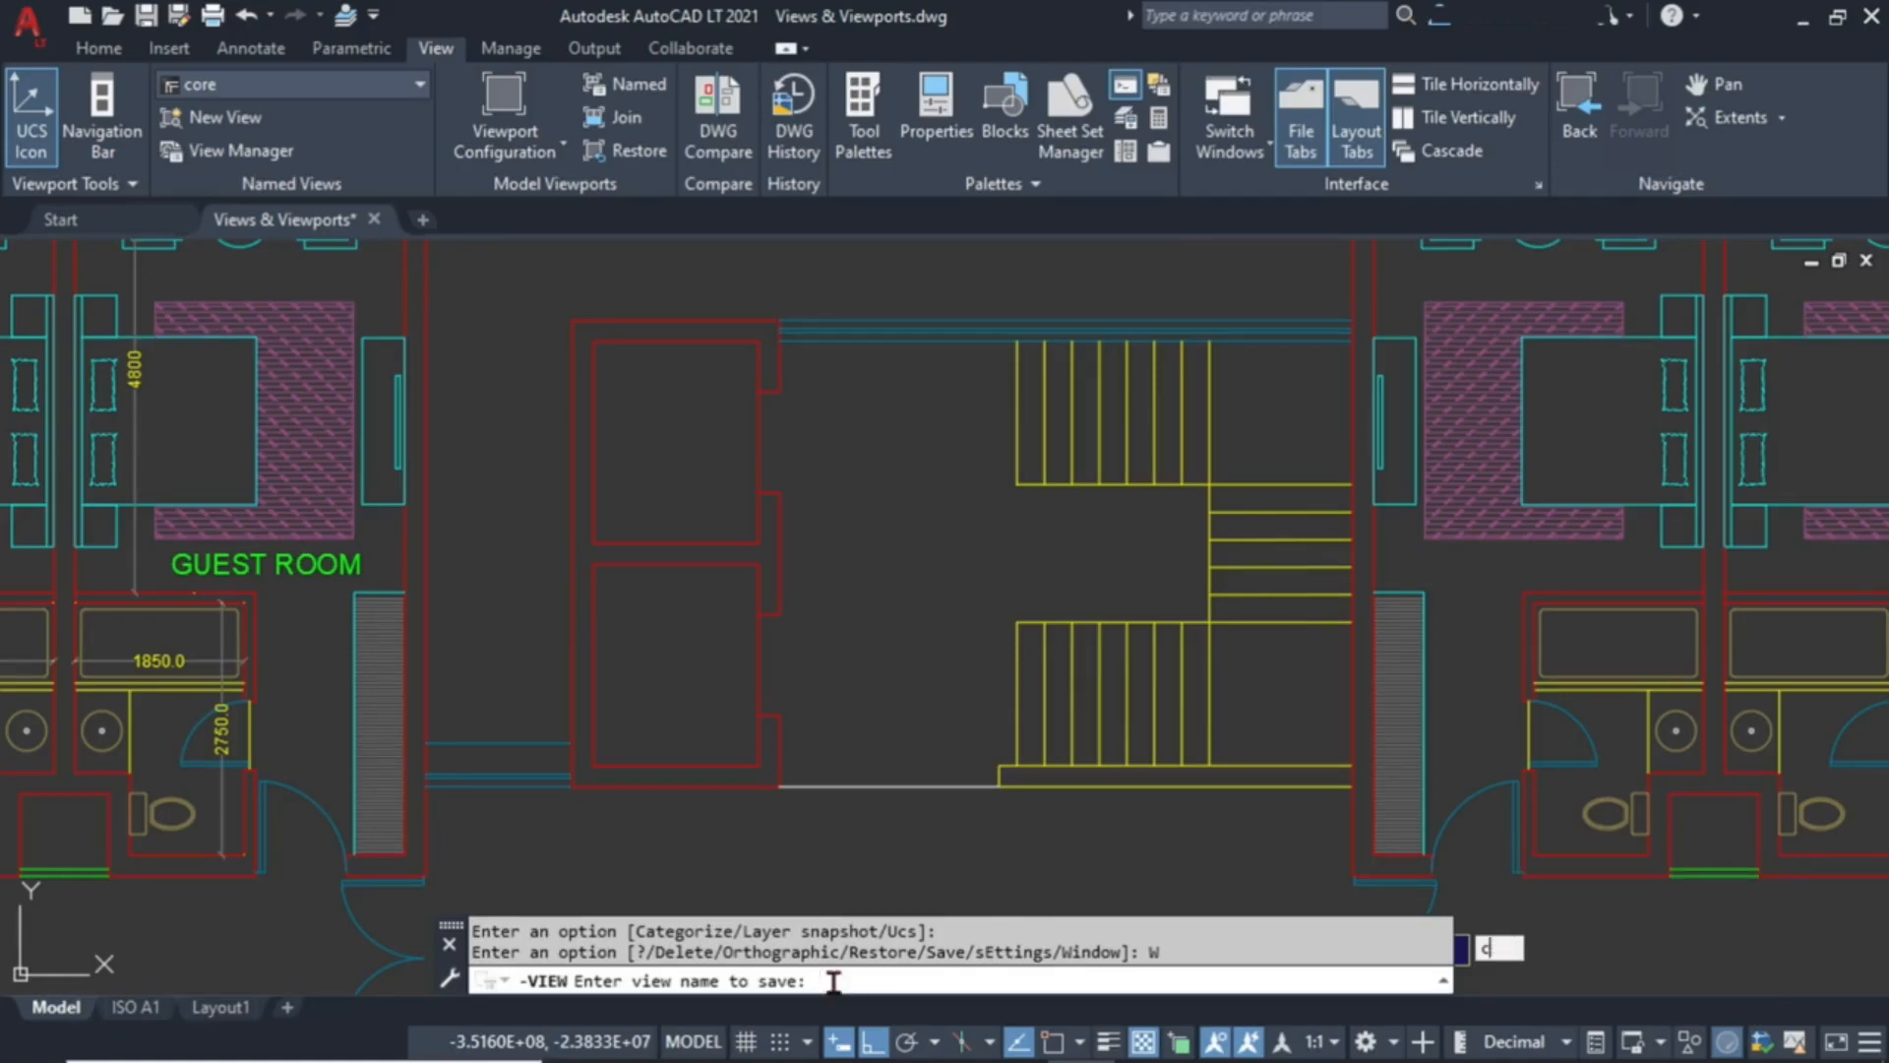
type("ores")
key("BackSpace")
type("-1")
key("Return")
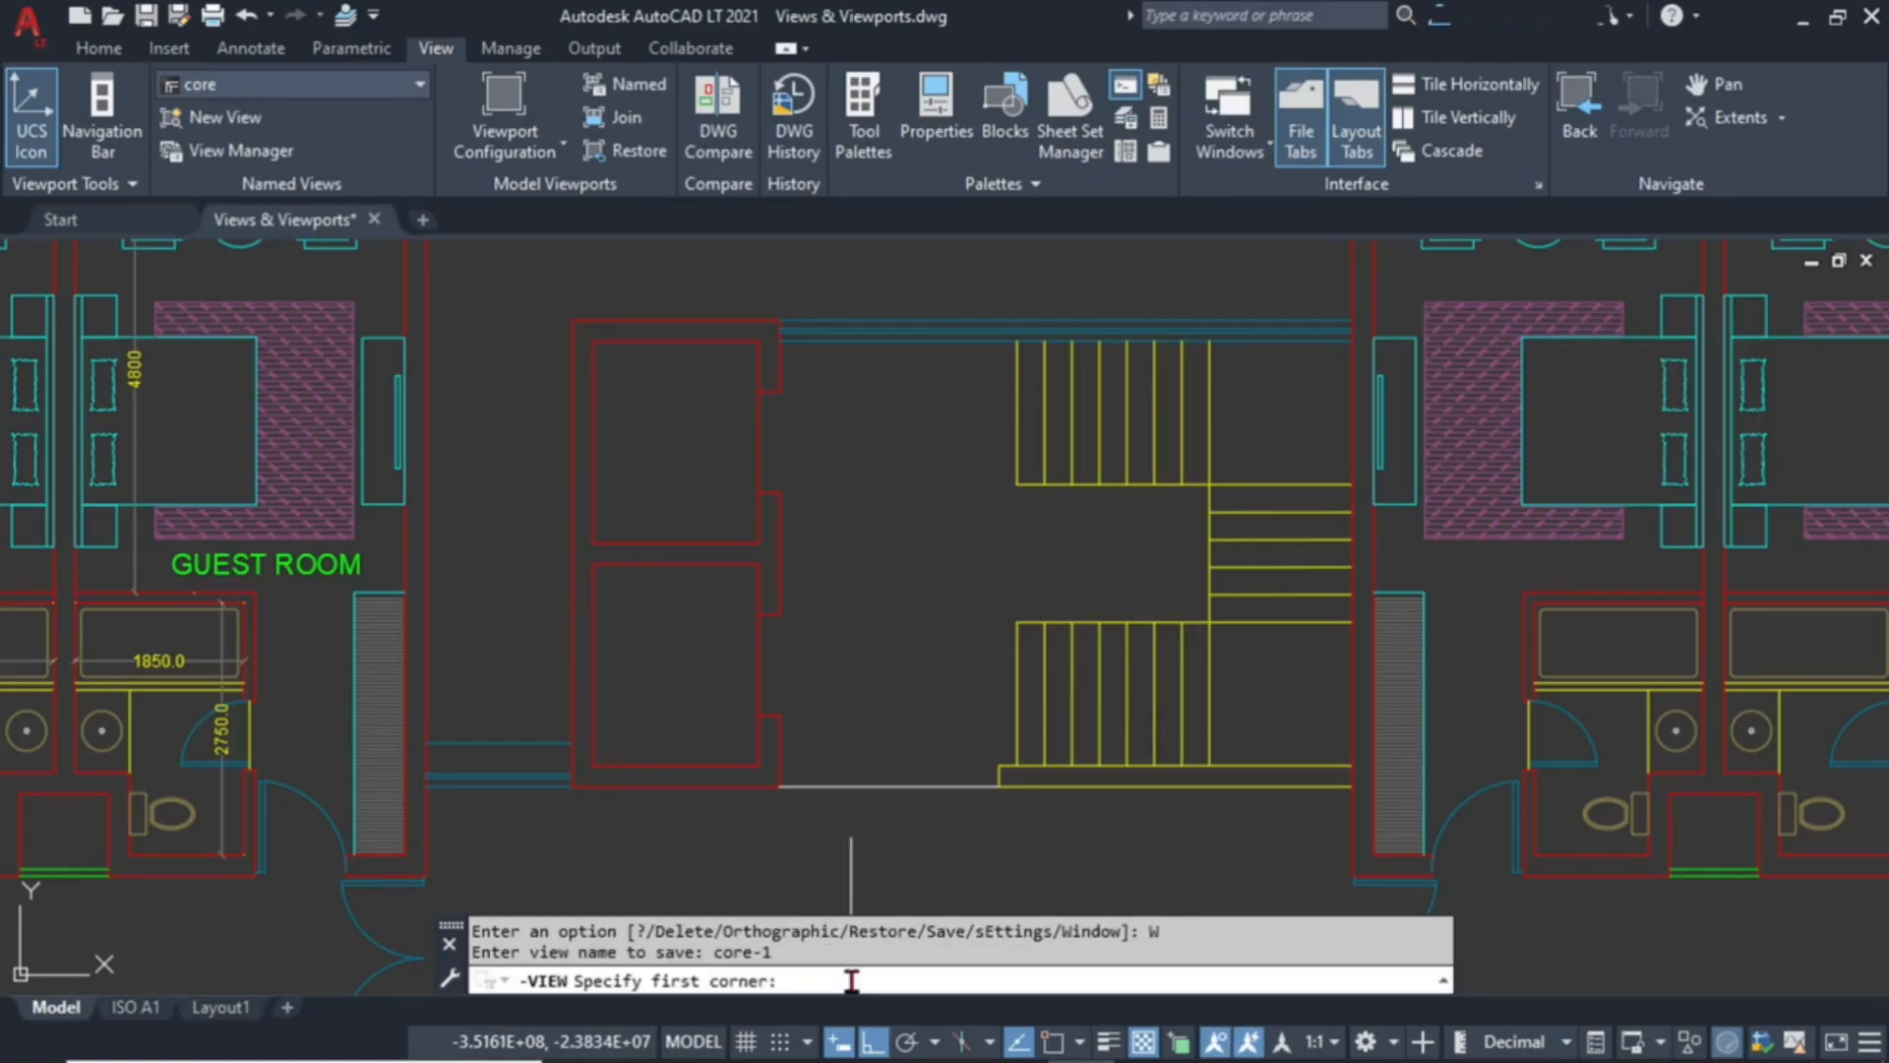
left_click(519, 264)
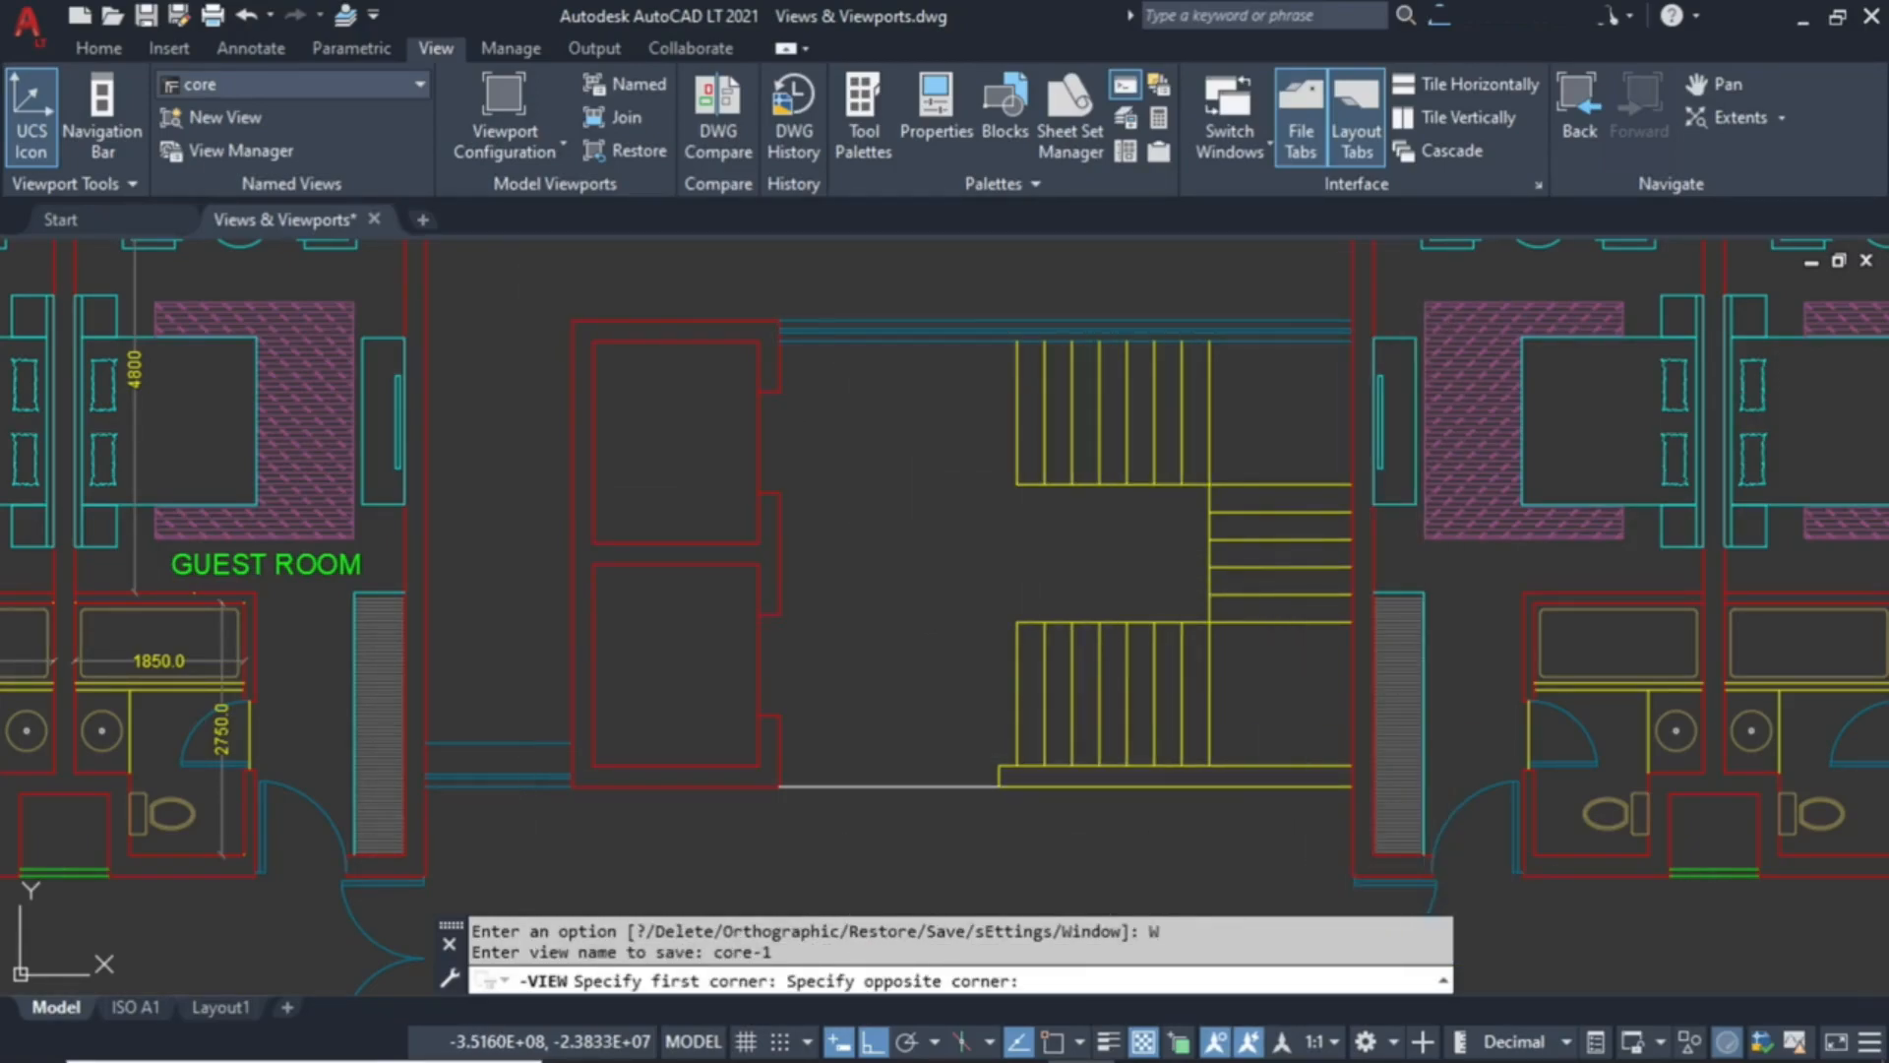
left_click(1451, 890)
Restore the saved views core, core-1, T and REC in turn to compare them.
left_click(375, 94)
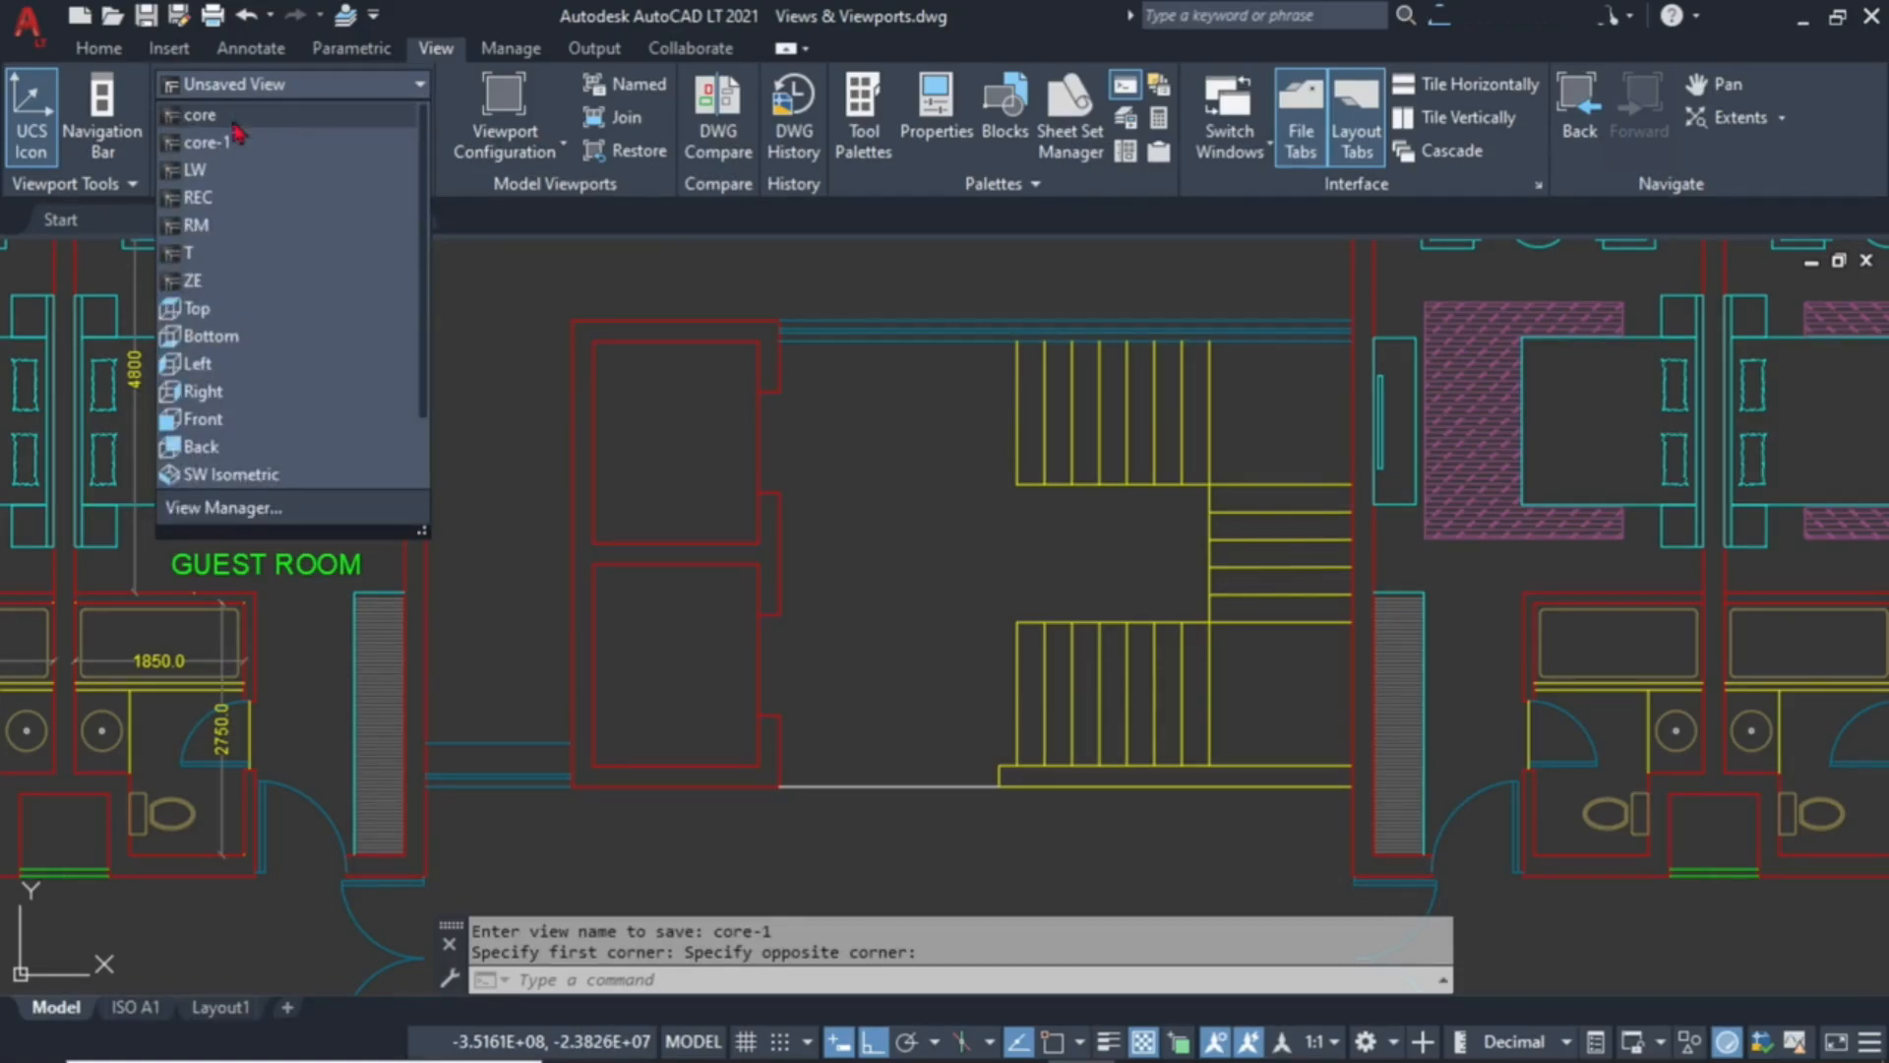
left_click(206, 118)
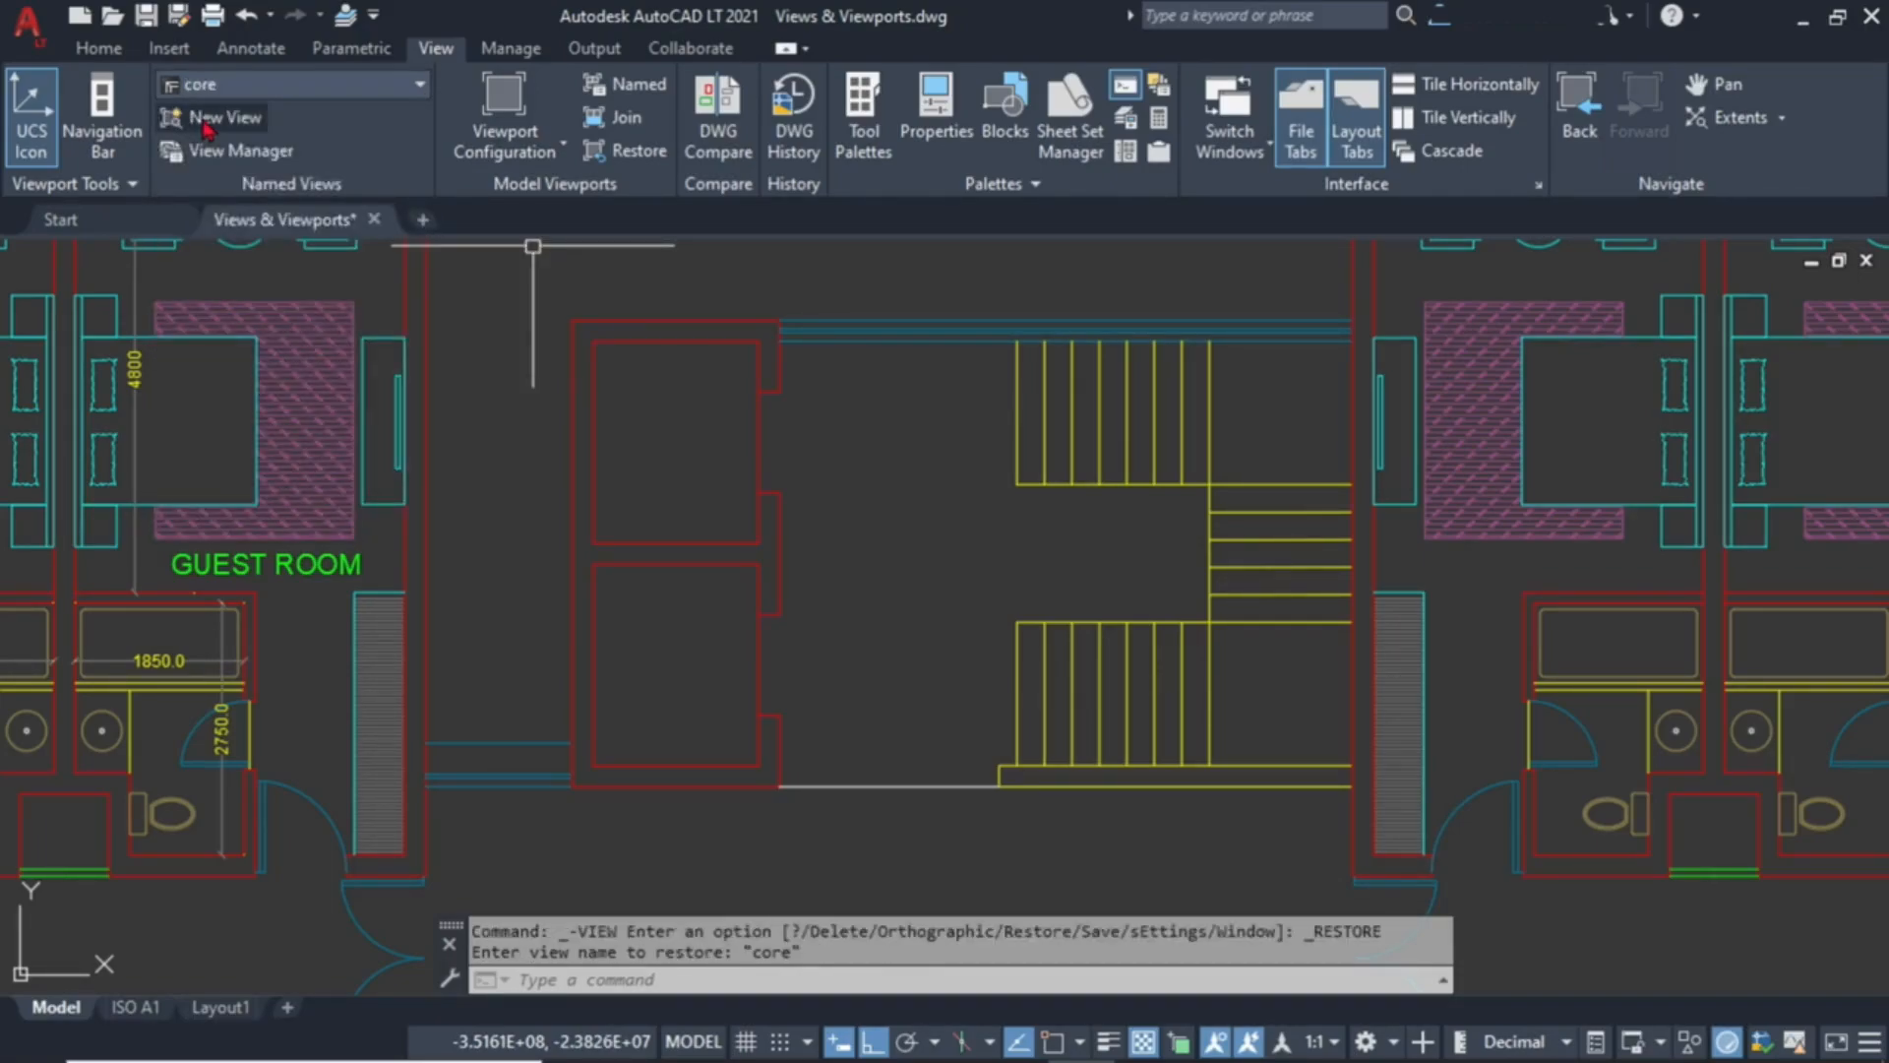
left_click(231, 89)
left_click(229, 146)
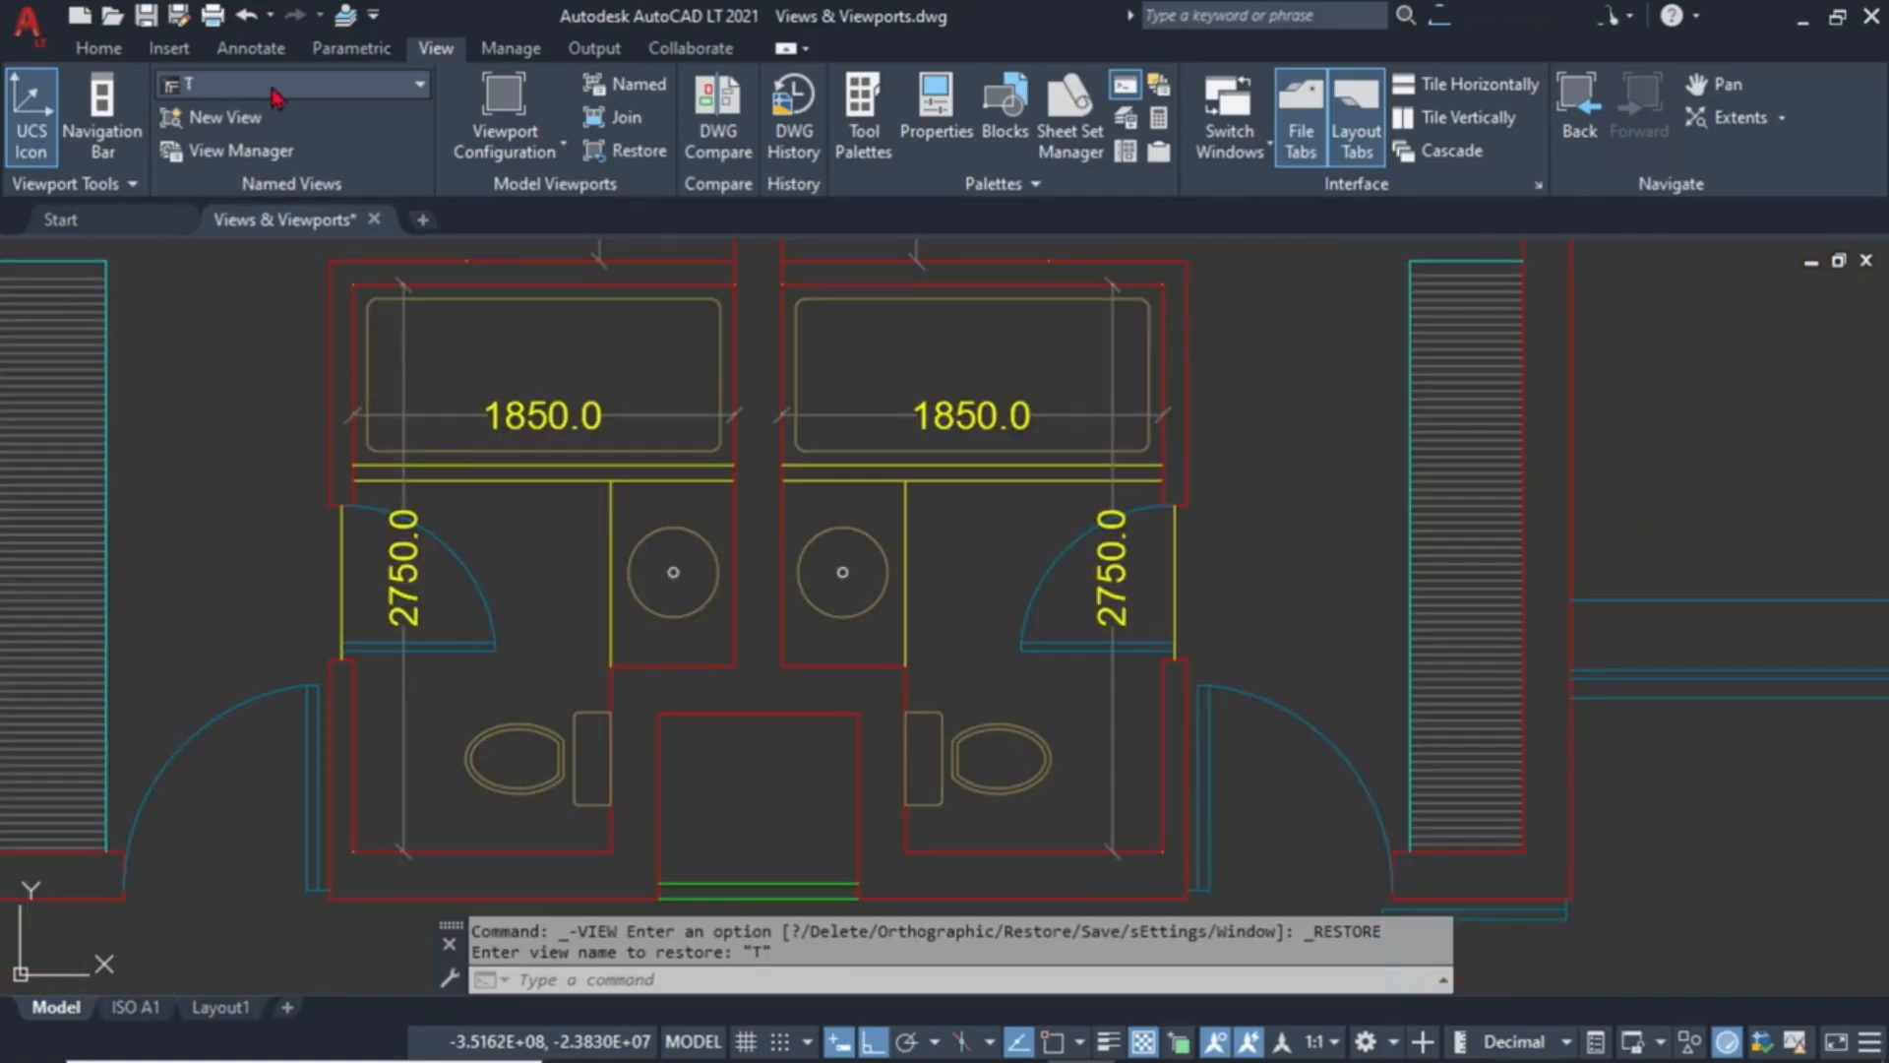
left_click(272, 88)
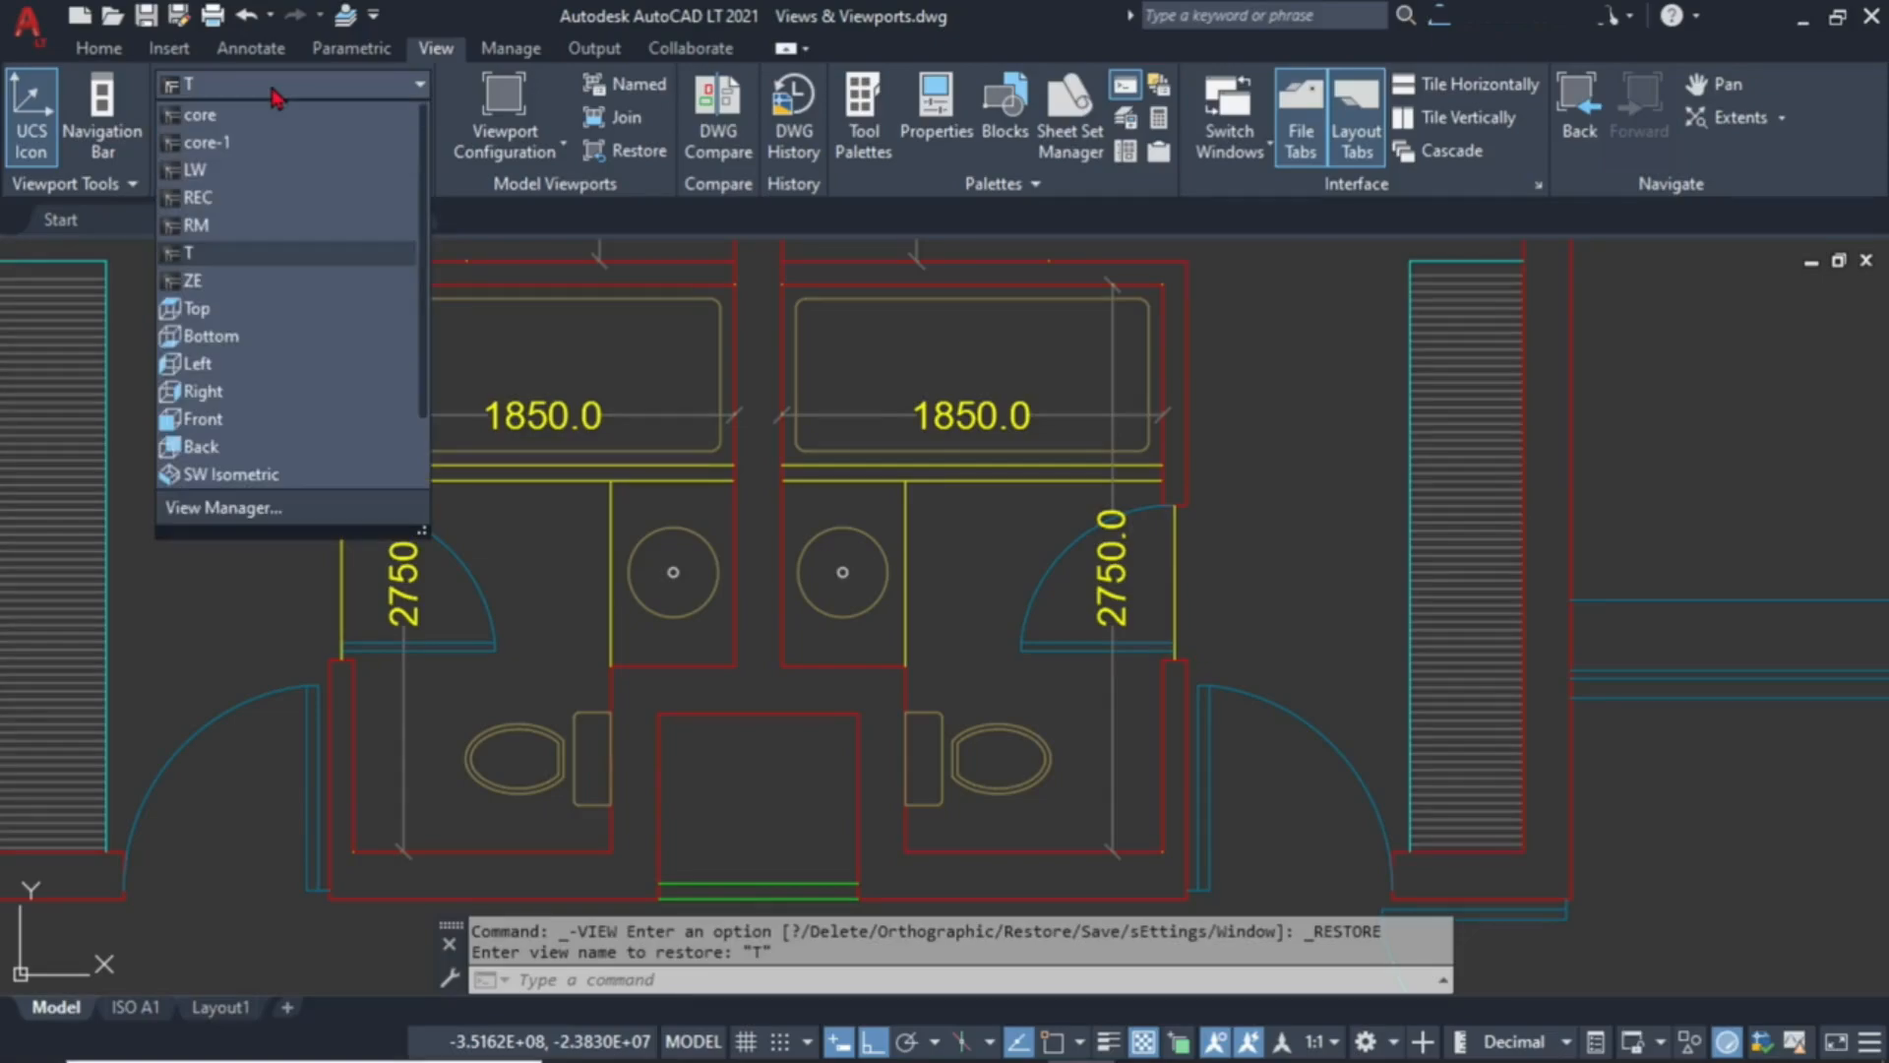
left_click(199, 200)
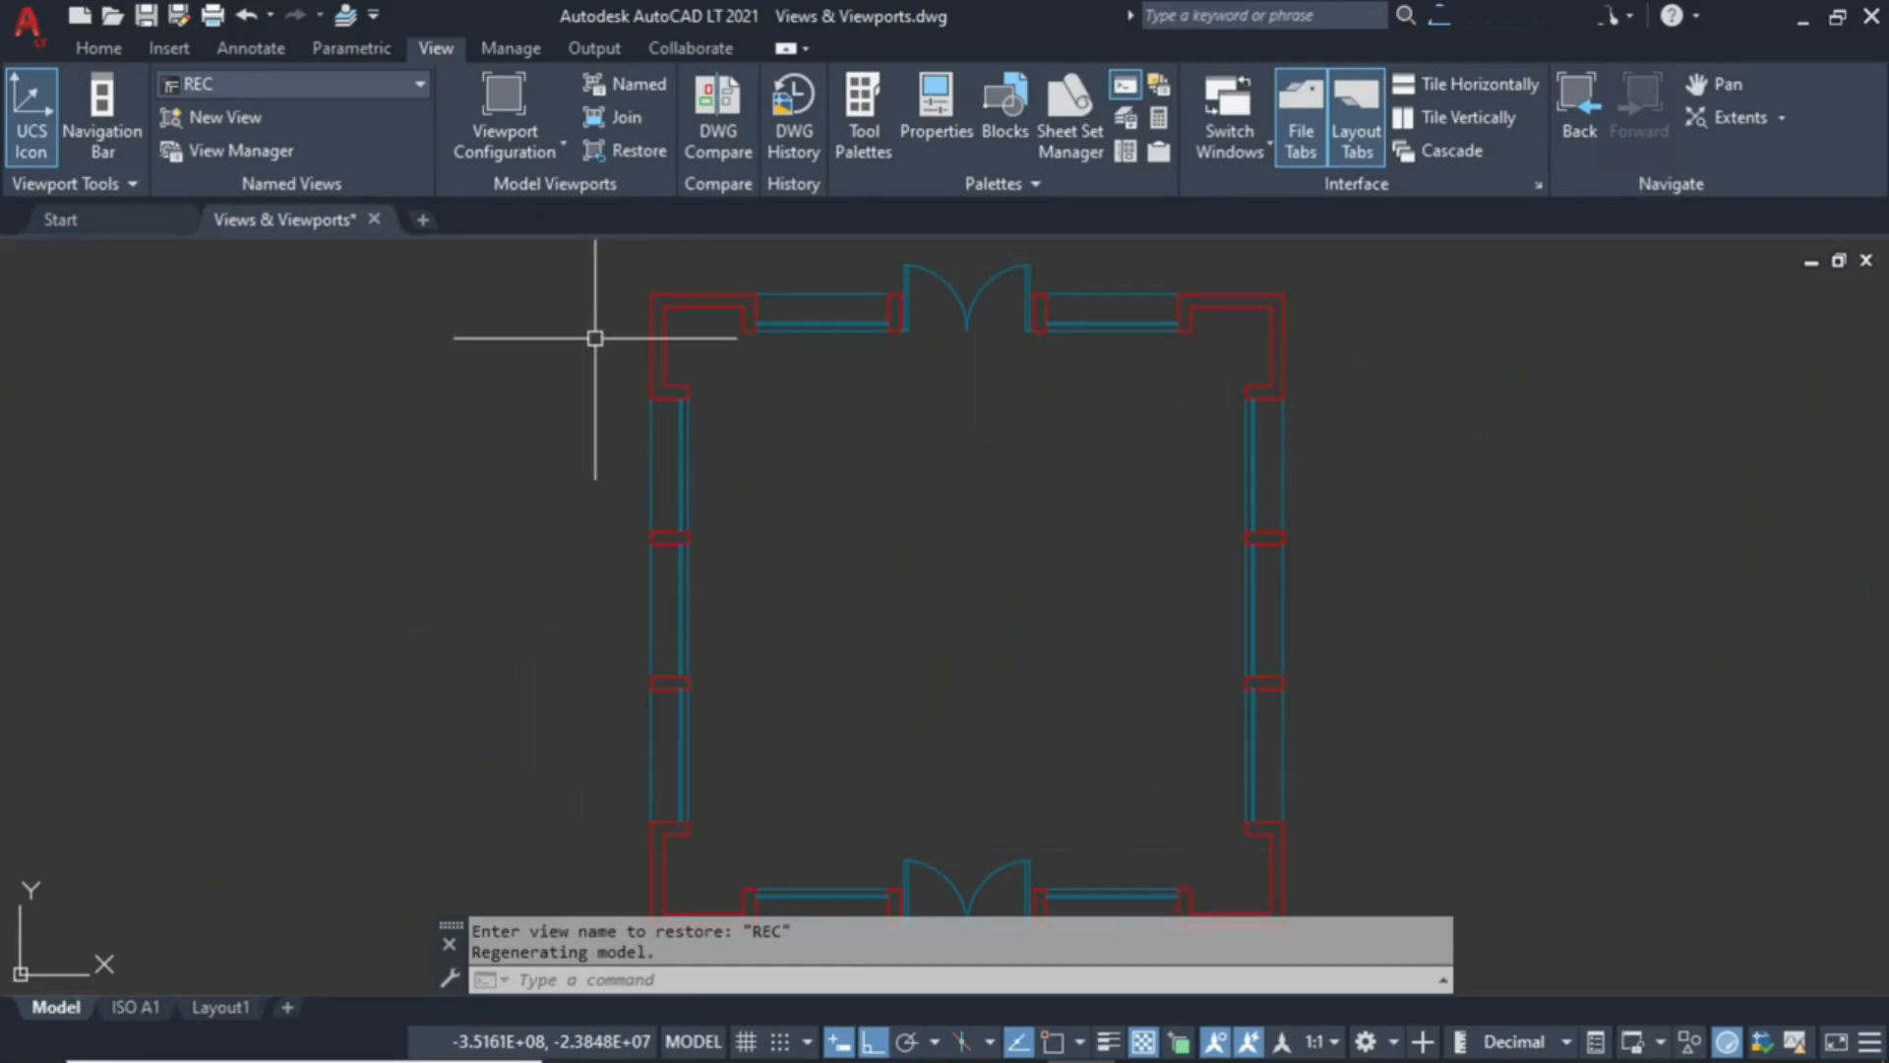
Check the properties of the saved view core in the View Manager without changing them.
left_click(226, 151)
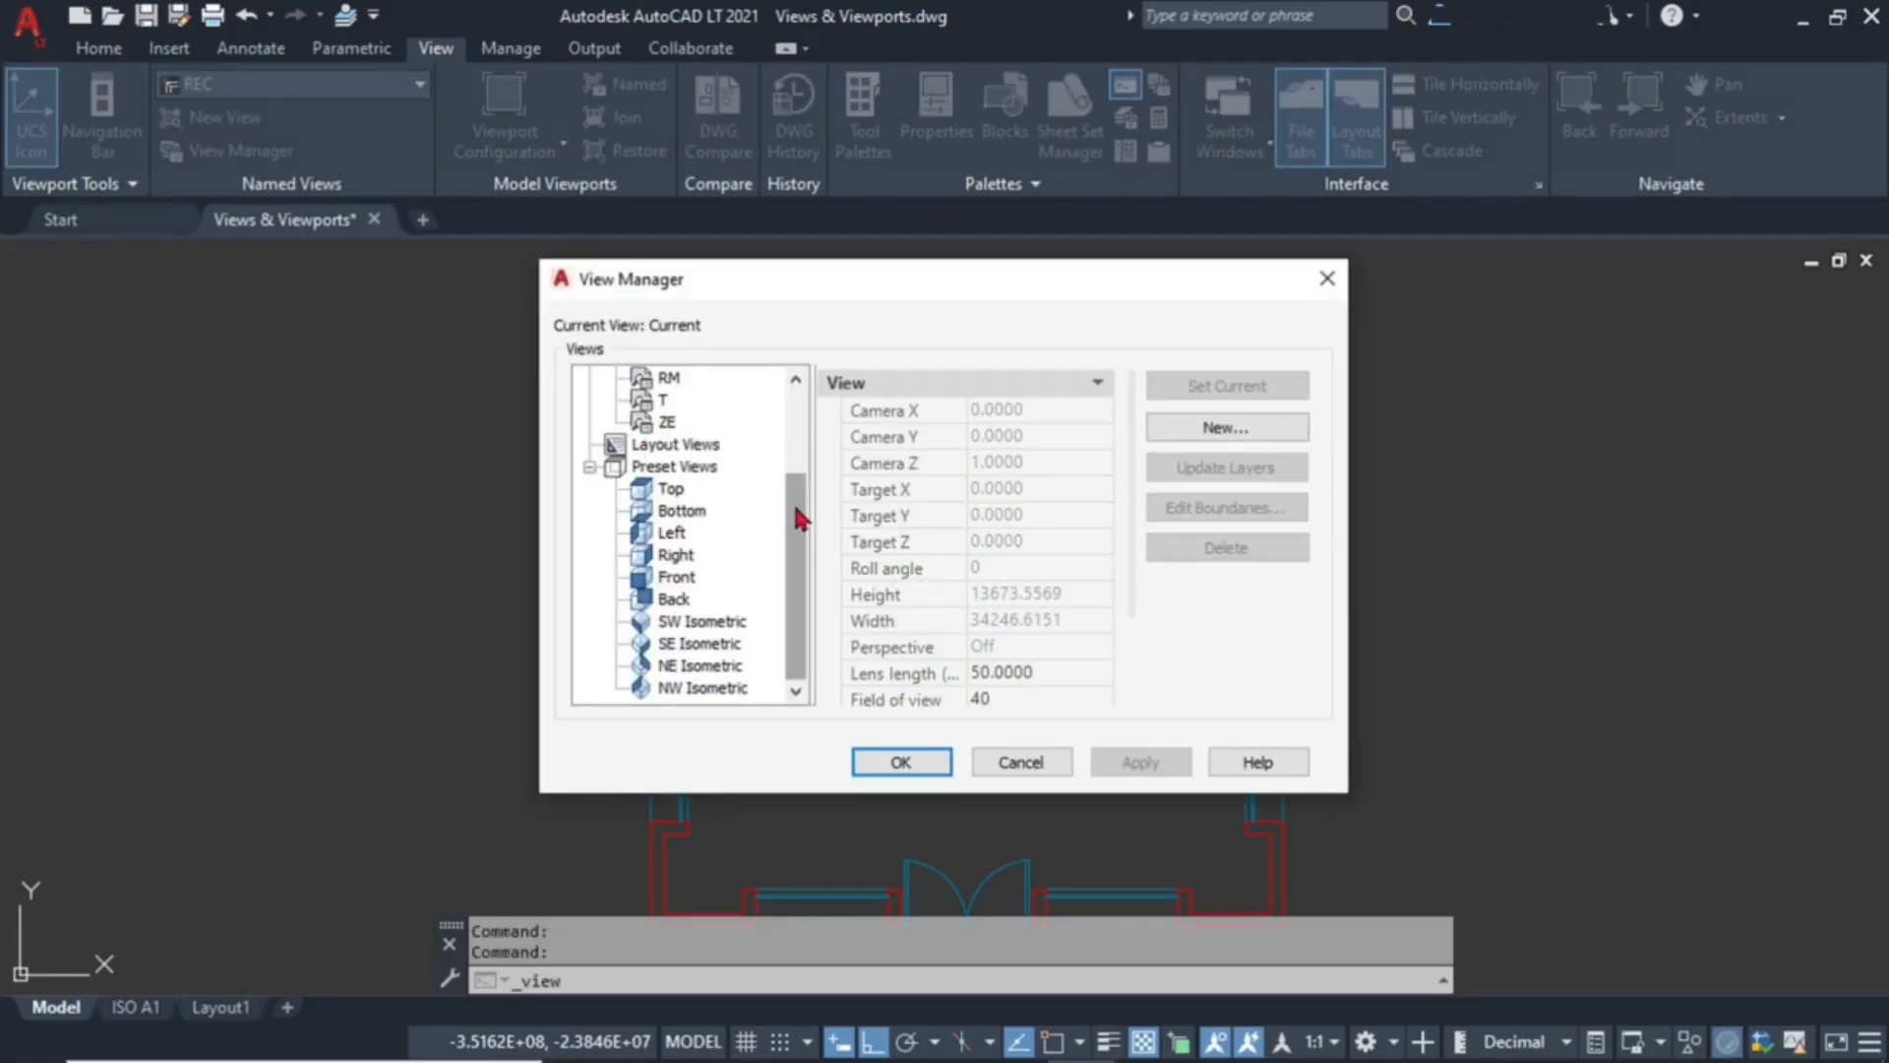
left_click_drag(800, 519, 778, 394)
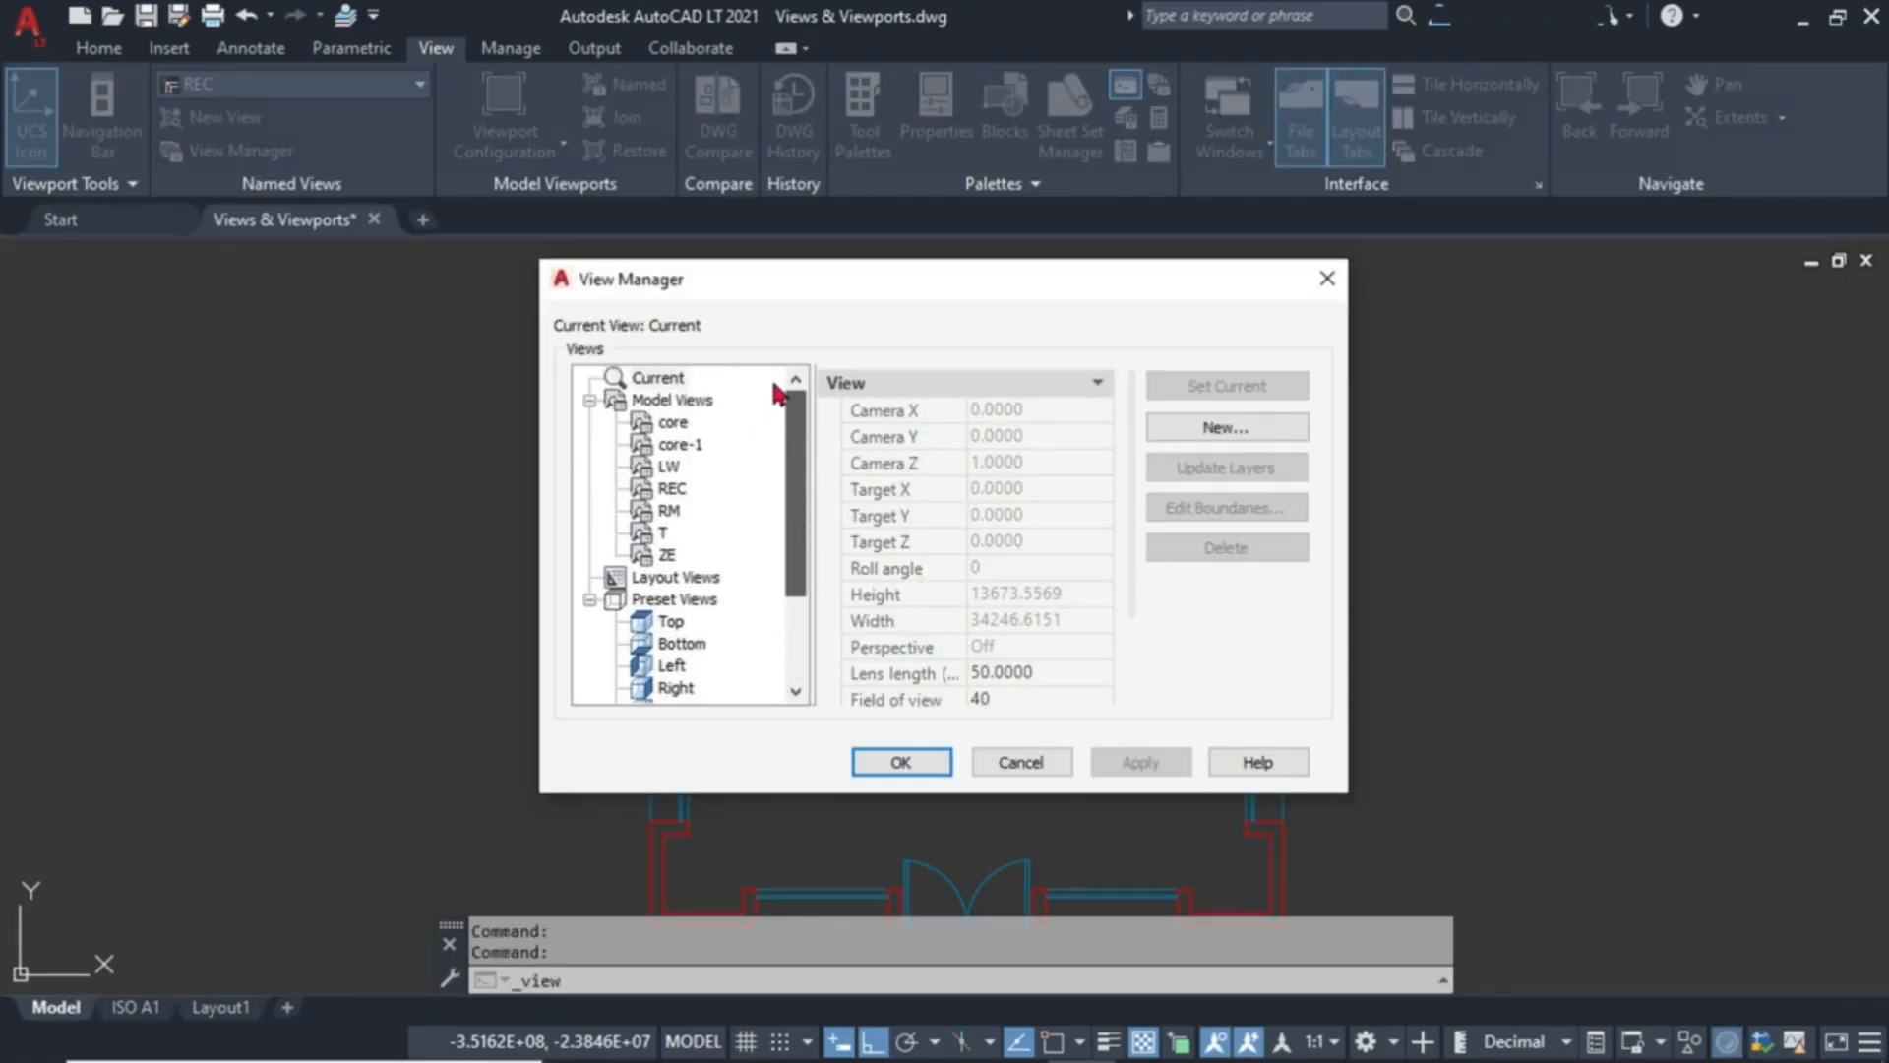
left_click(675, 426)
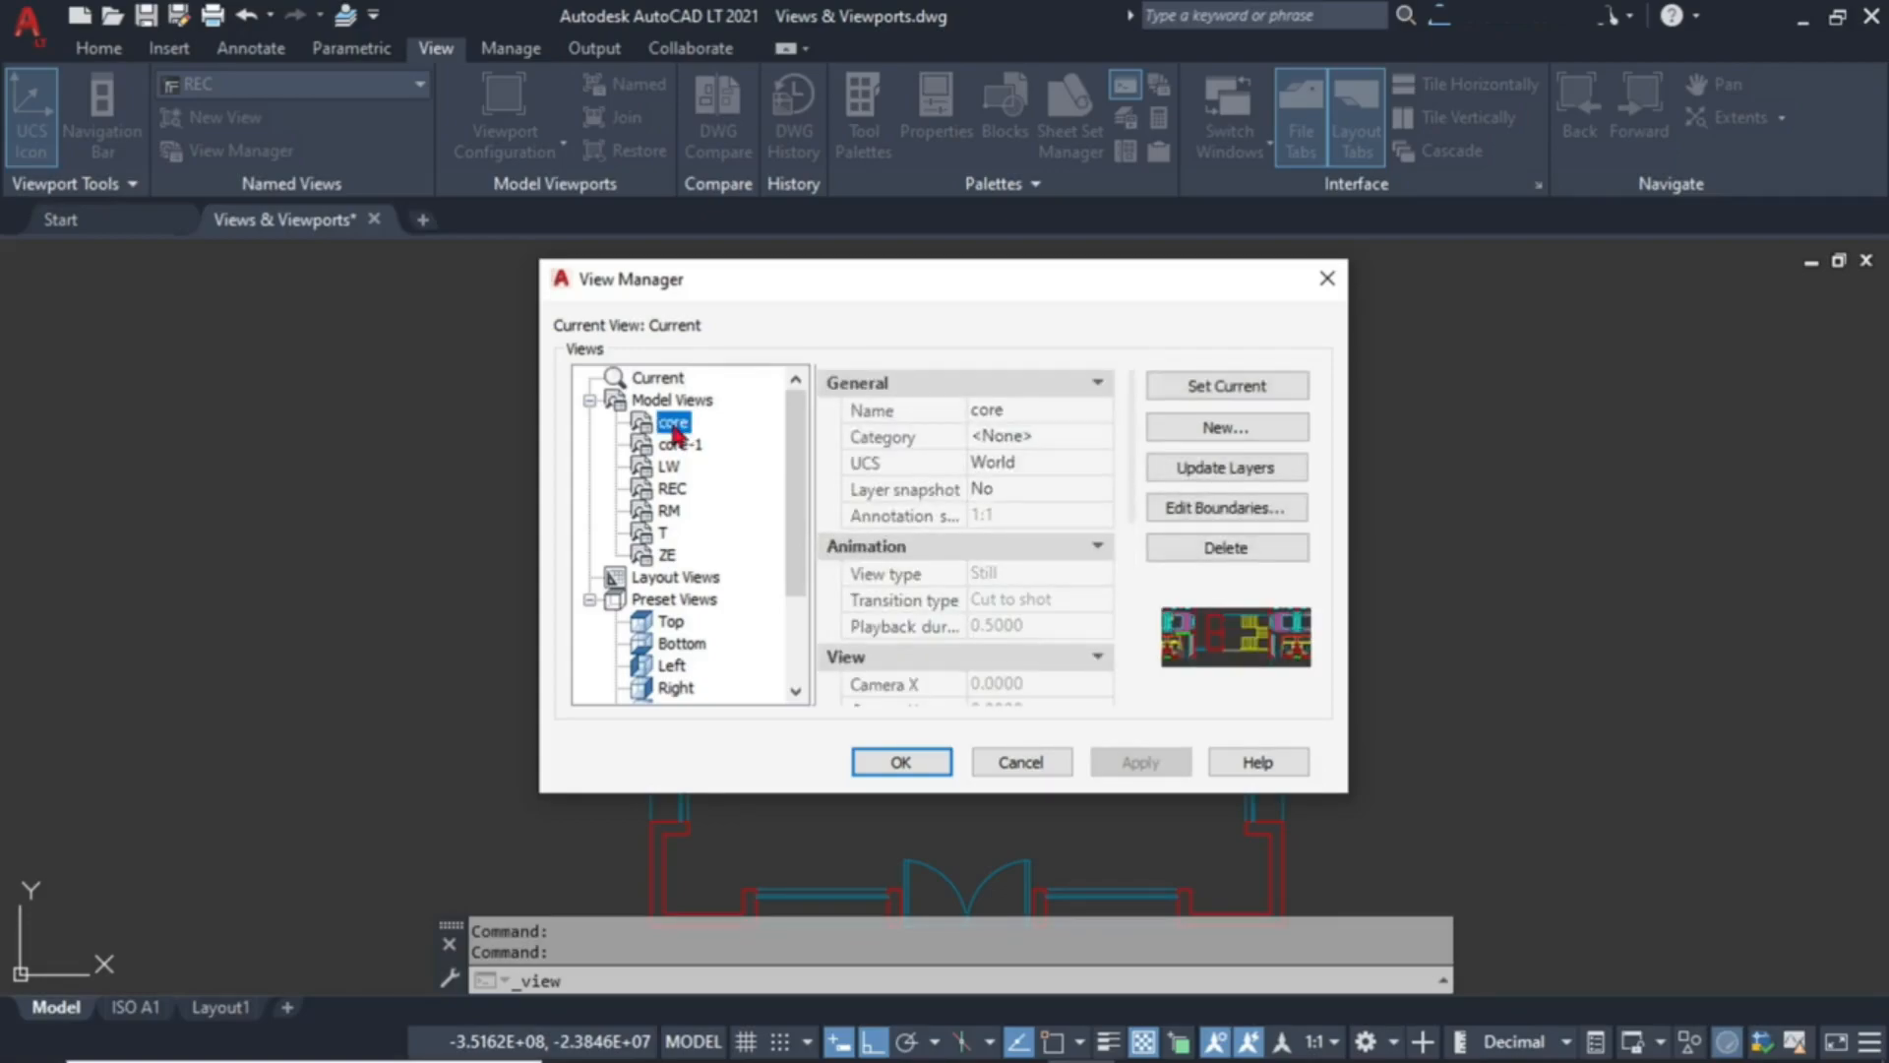
left_click(1021, 765)
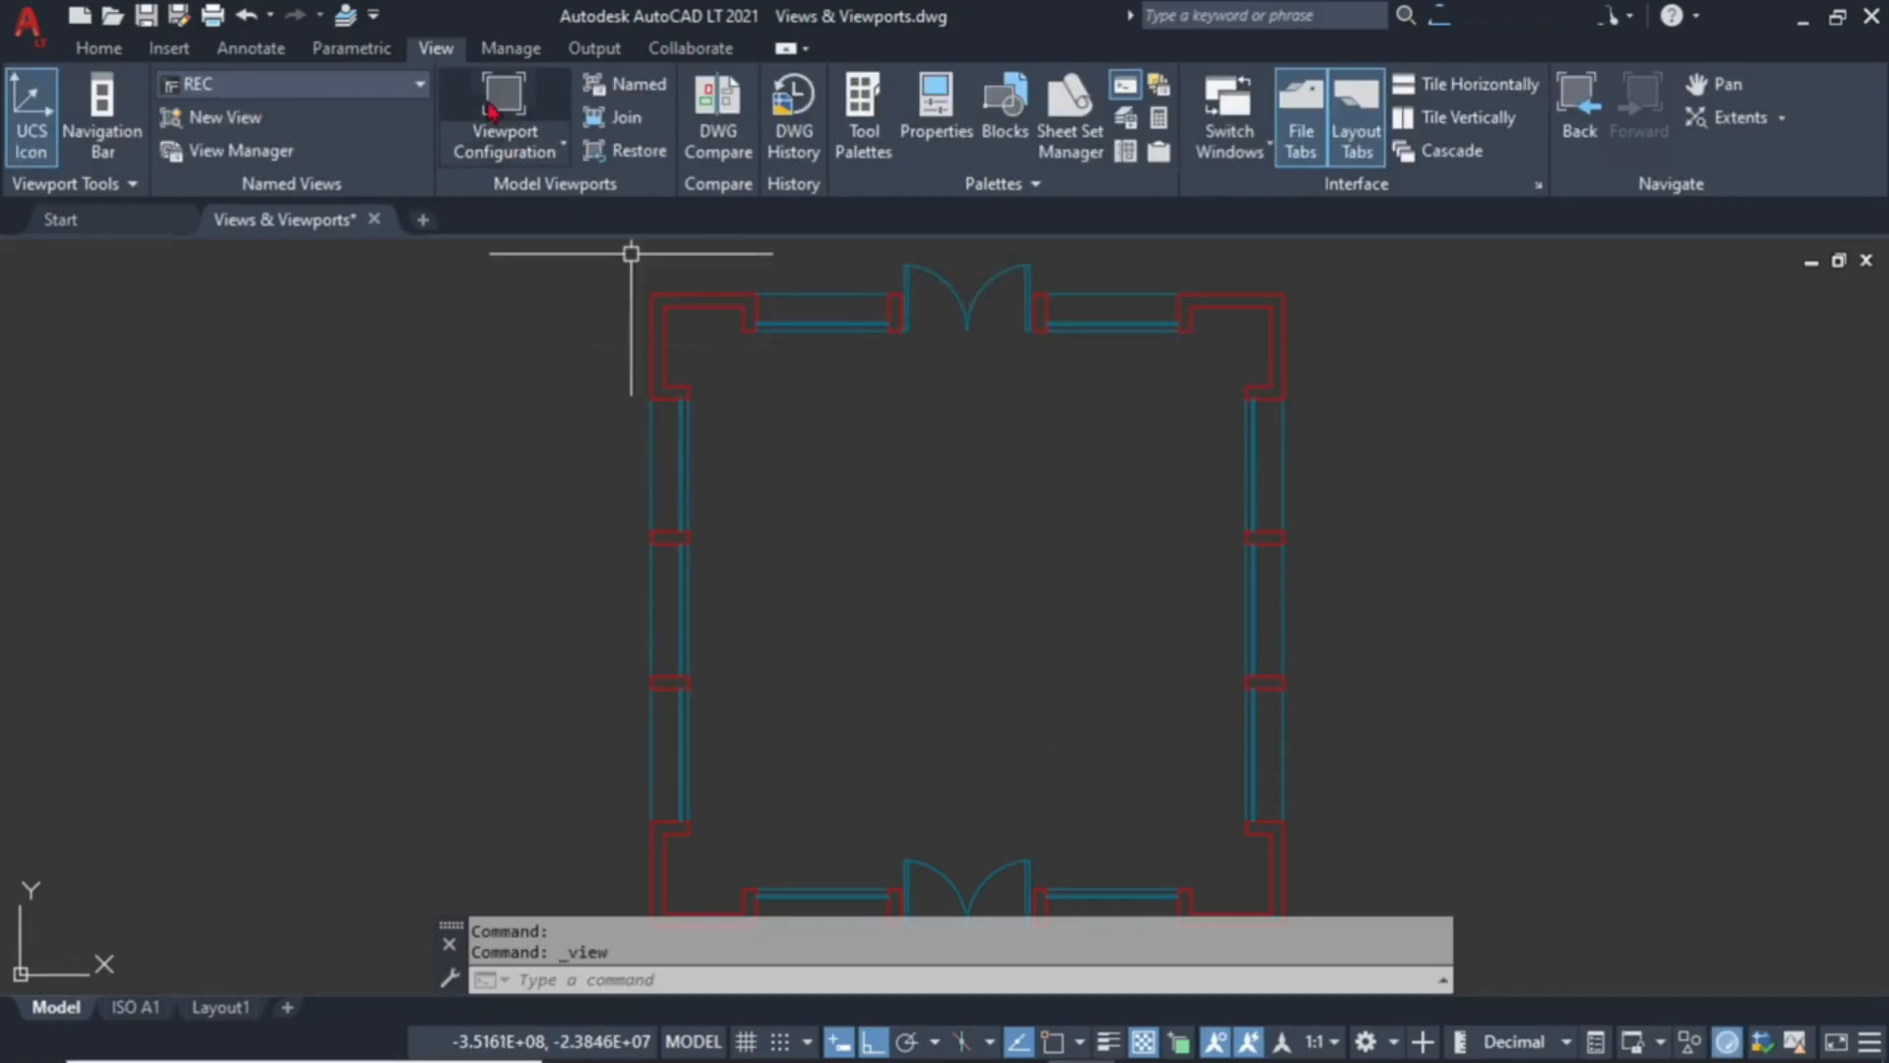
Turn on the GRid layer while the view REC is displayed.
left_click(99, 49)
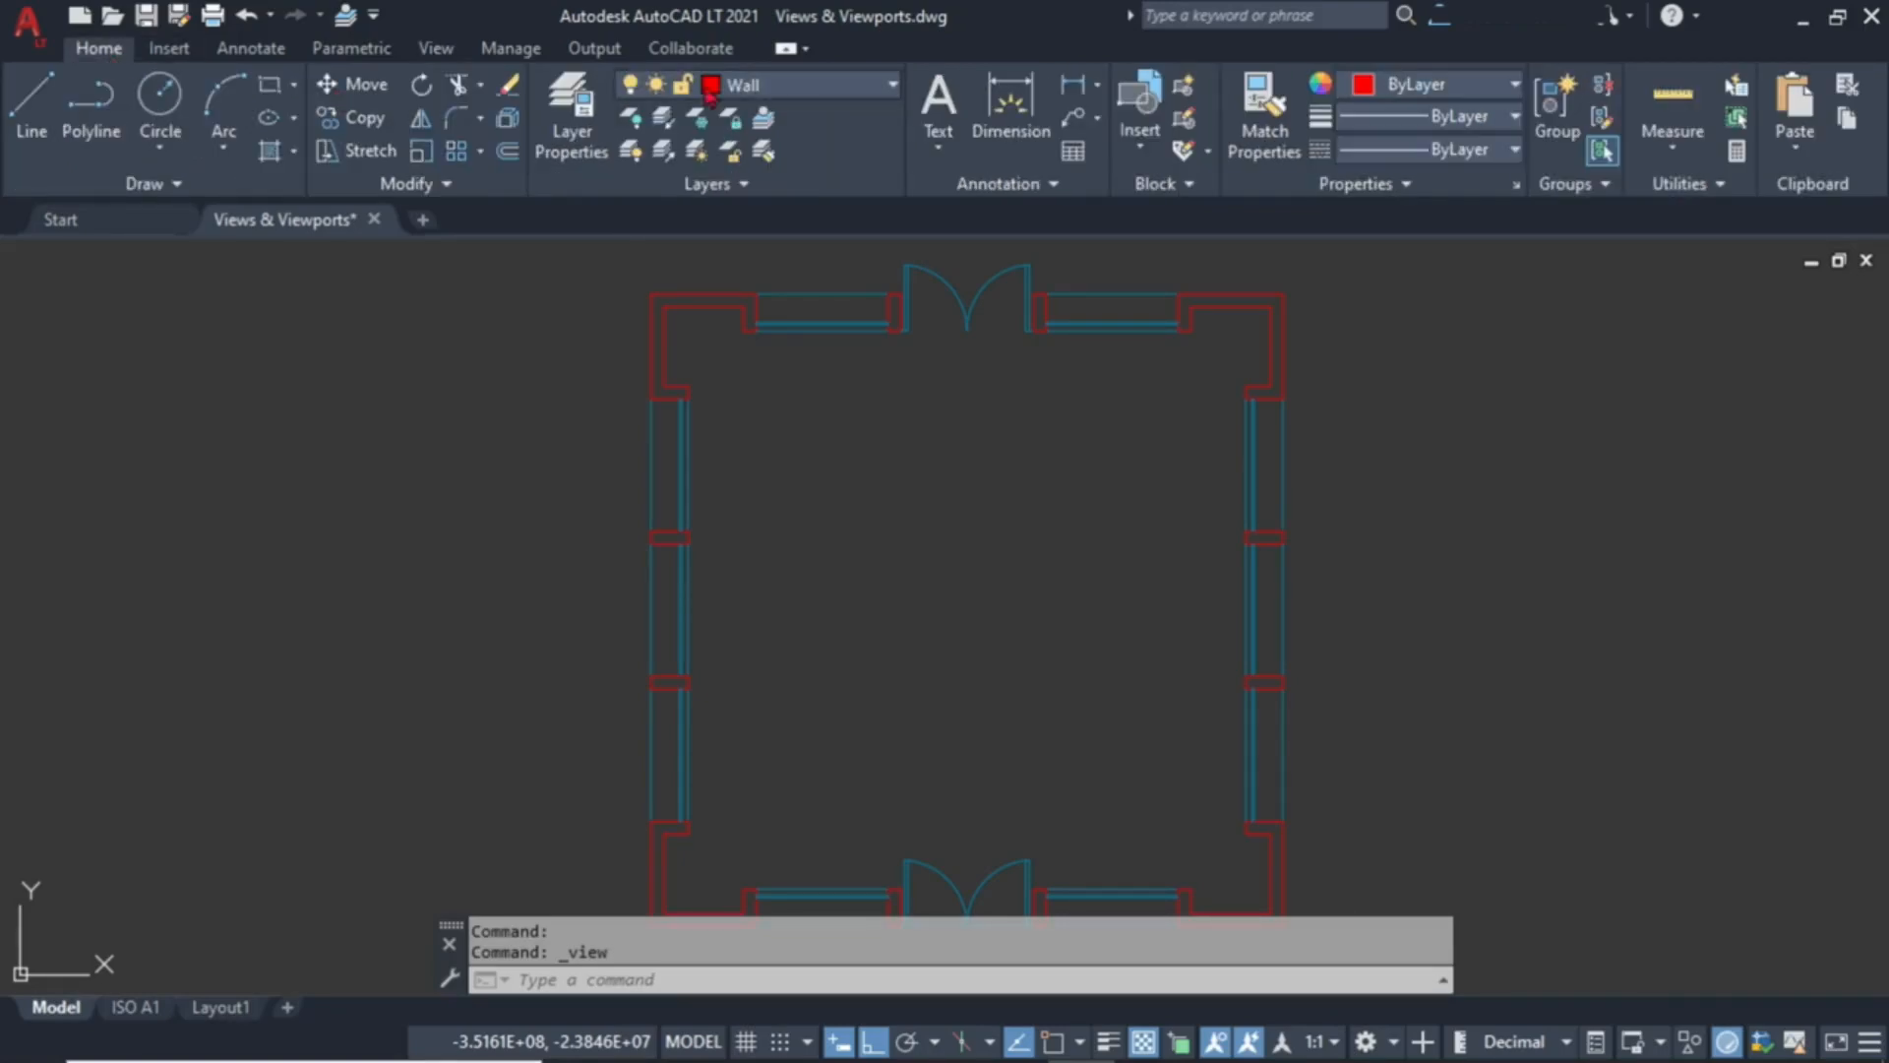
left_click(796, 93)
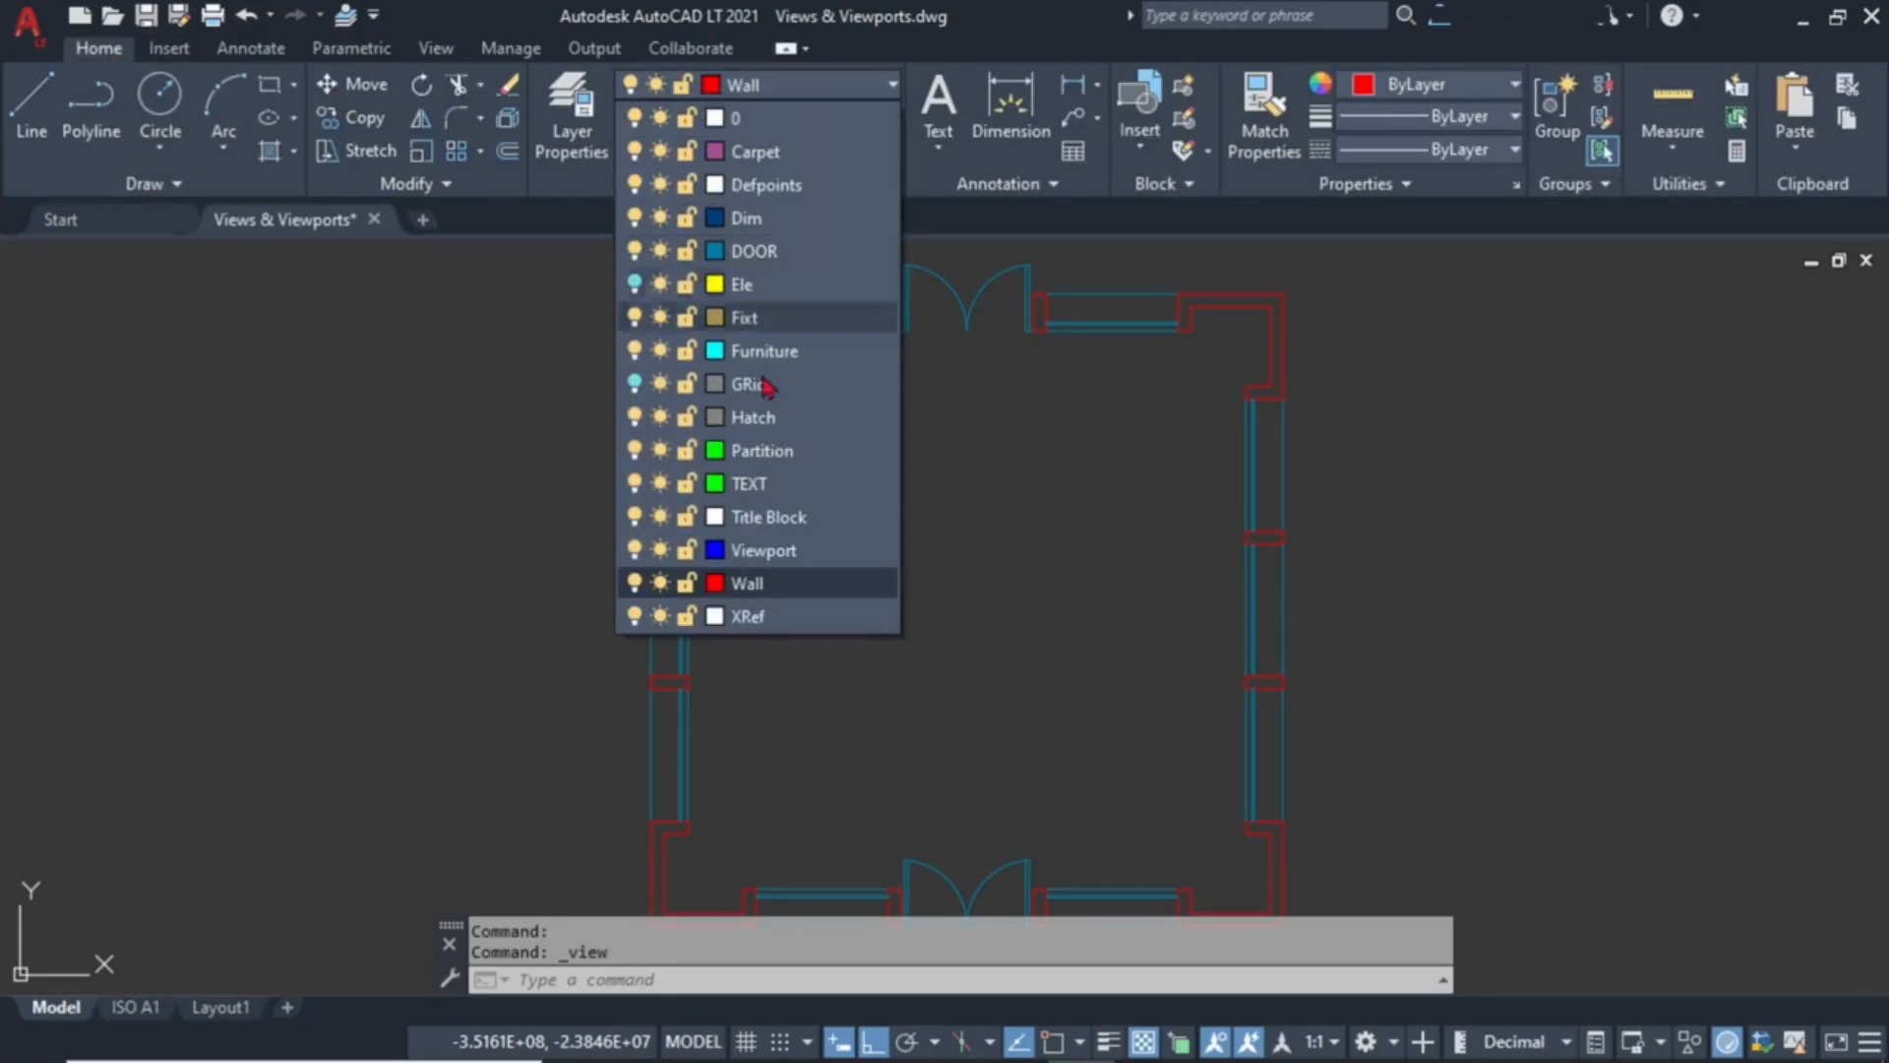
left_click(635, 384)
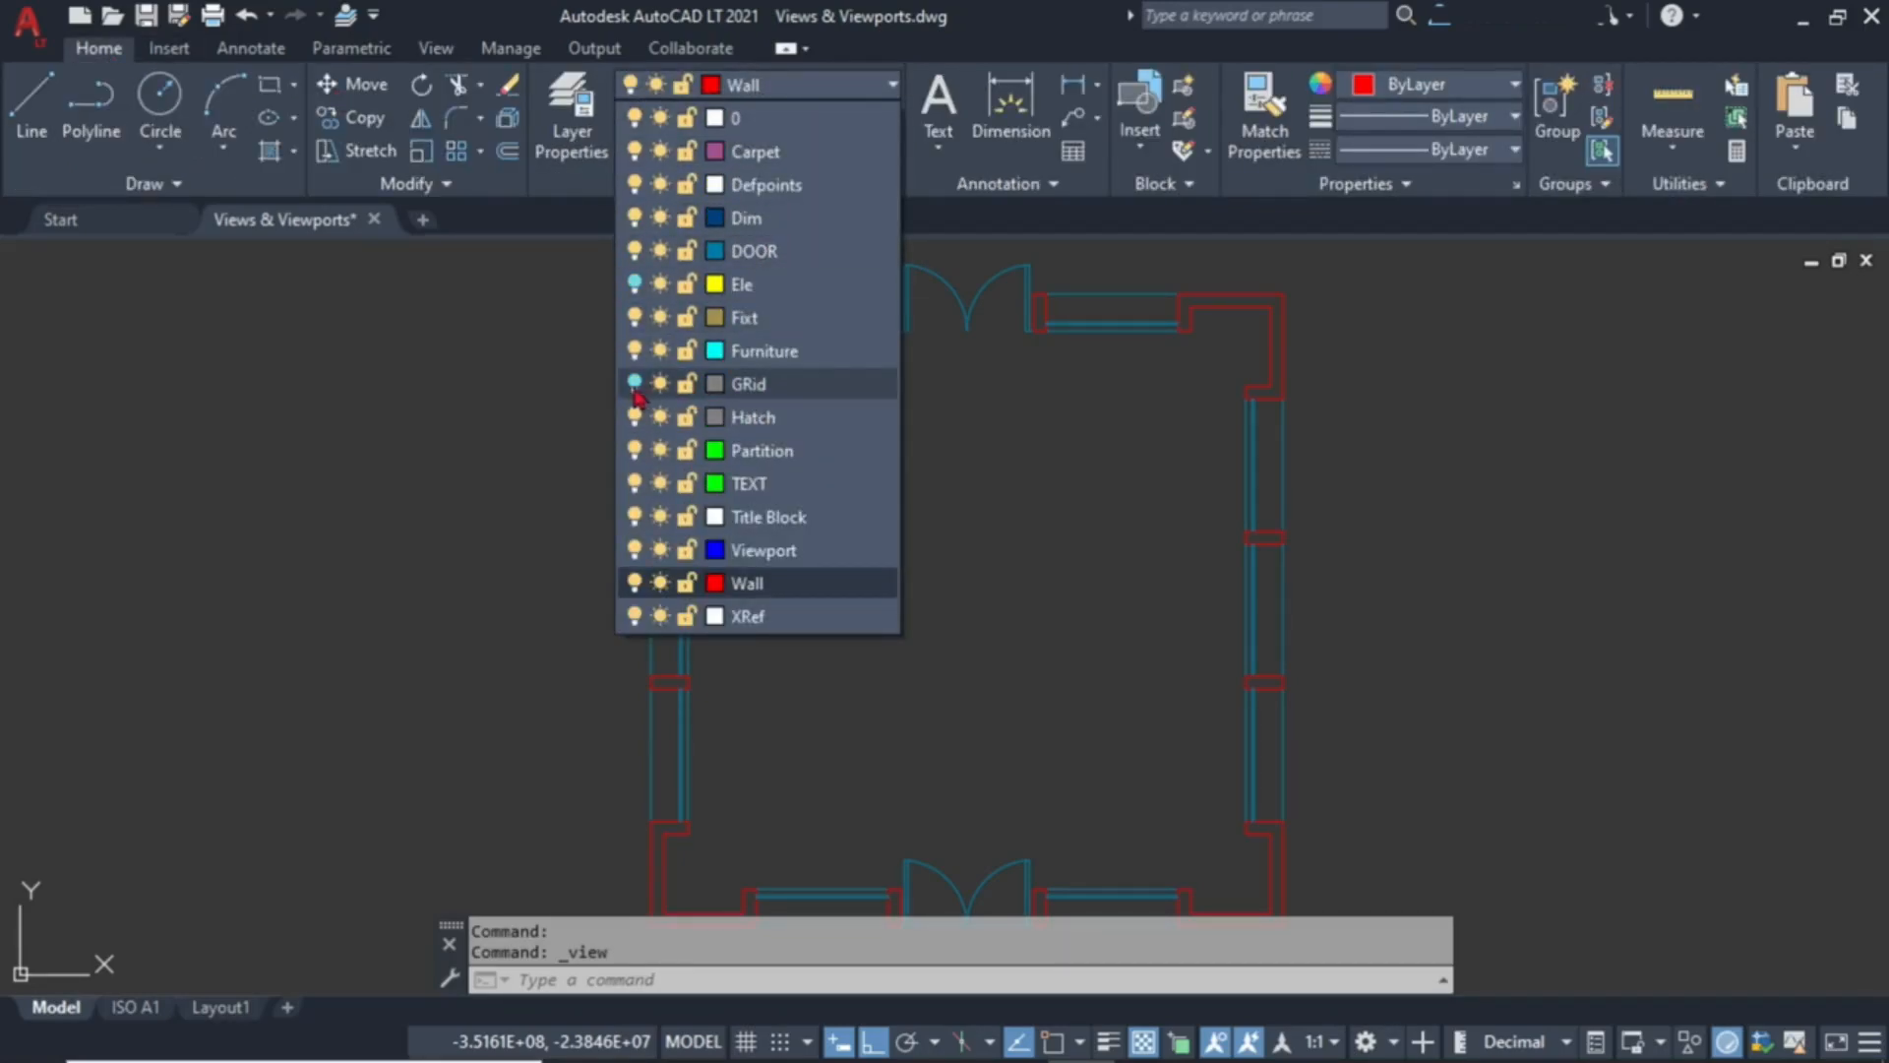
Update the layers stored with the saved view REC to match the current layer visibility and apply the change.
left_click(436, 49)
left_click(221, 154)
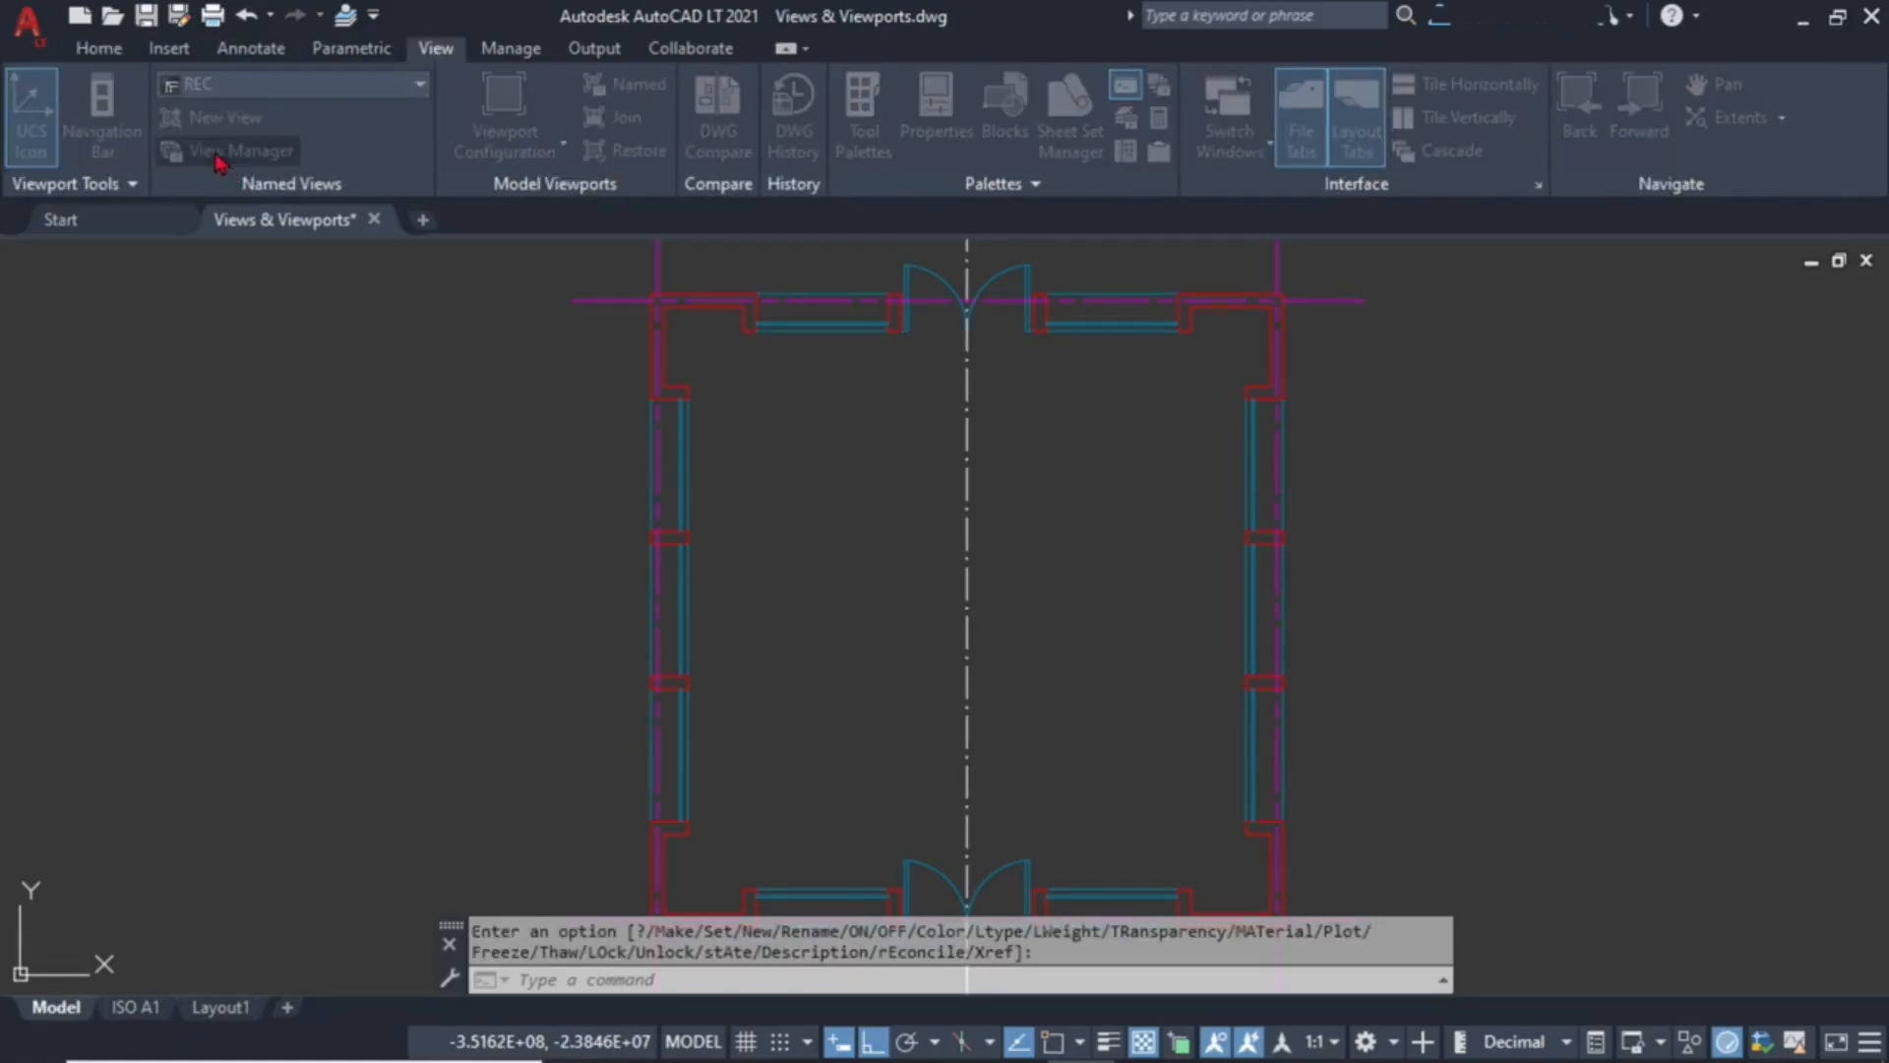
scroll(795, 503, "up", 2)
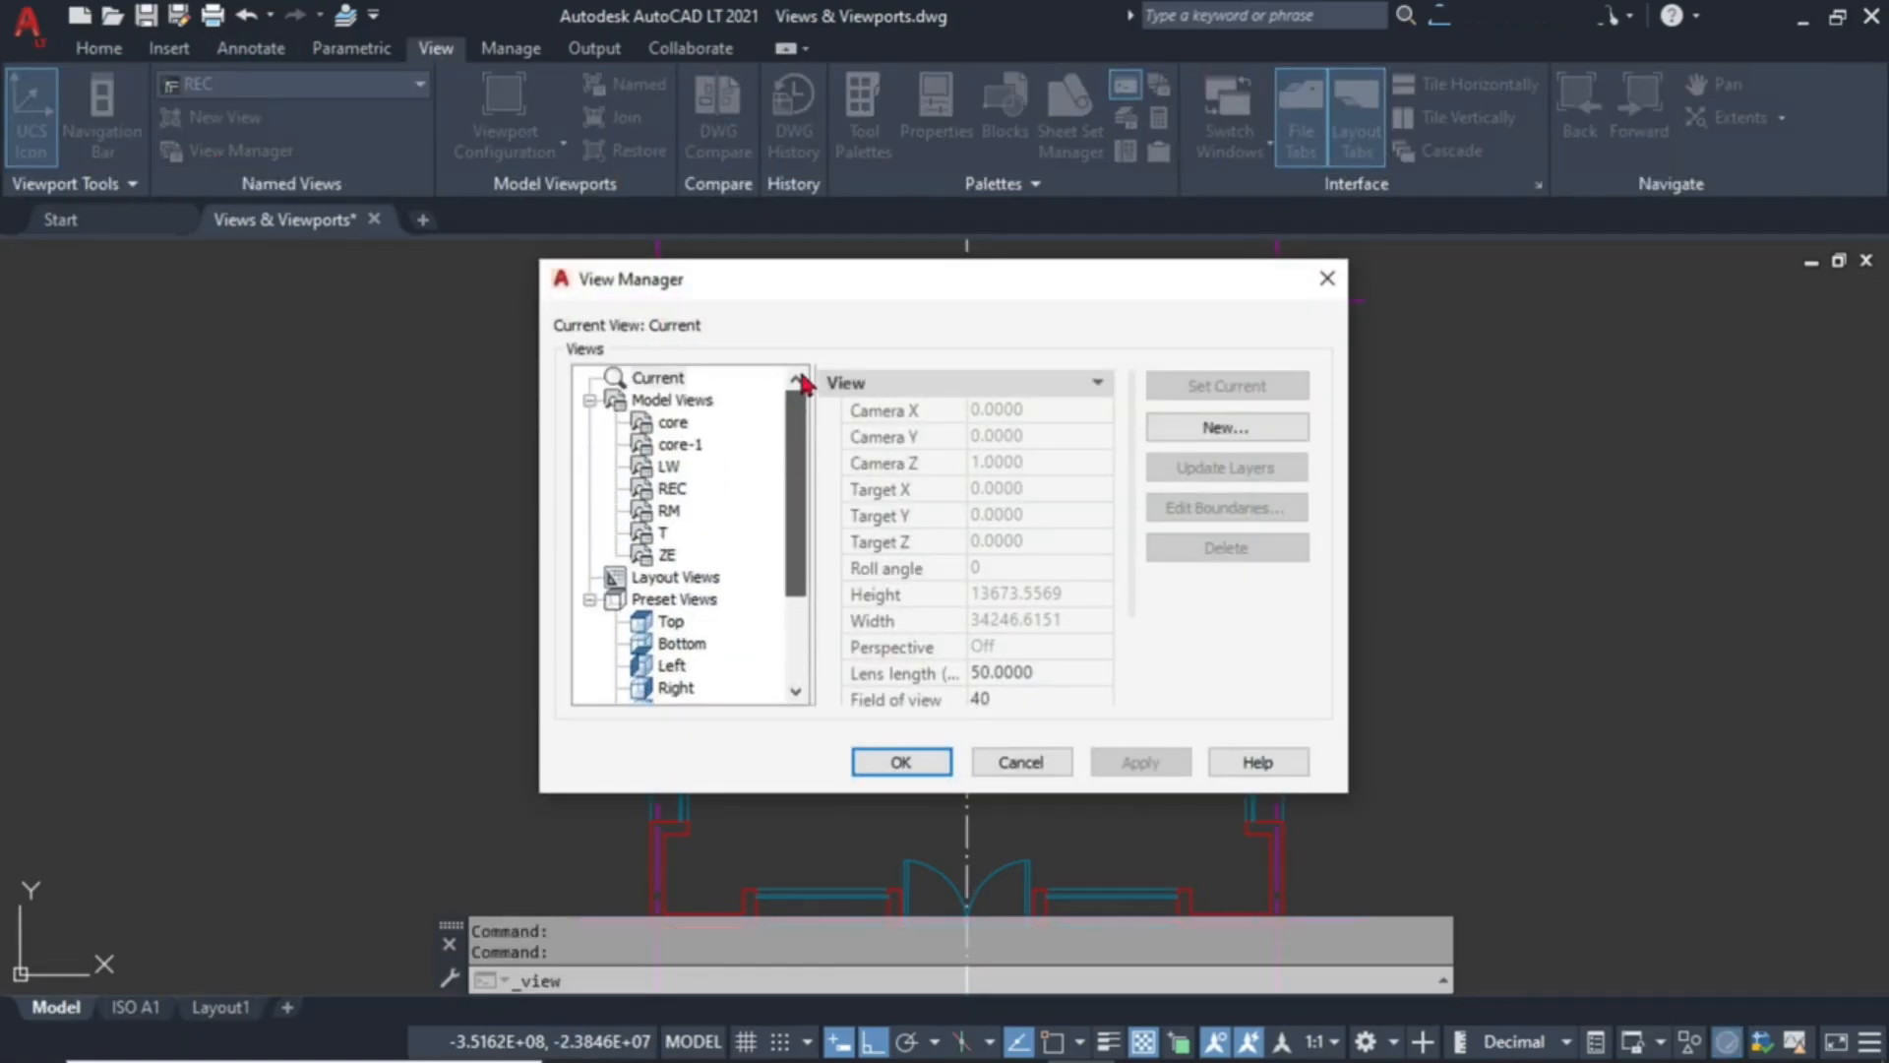
left_click(675, 490)
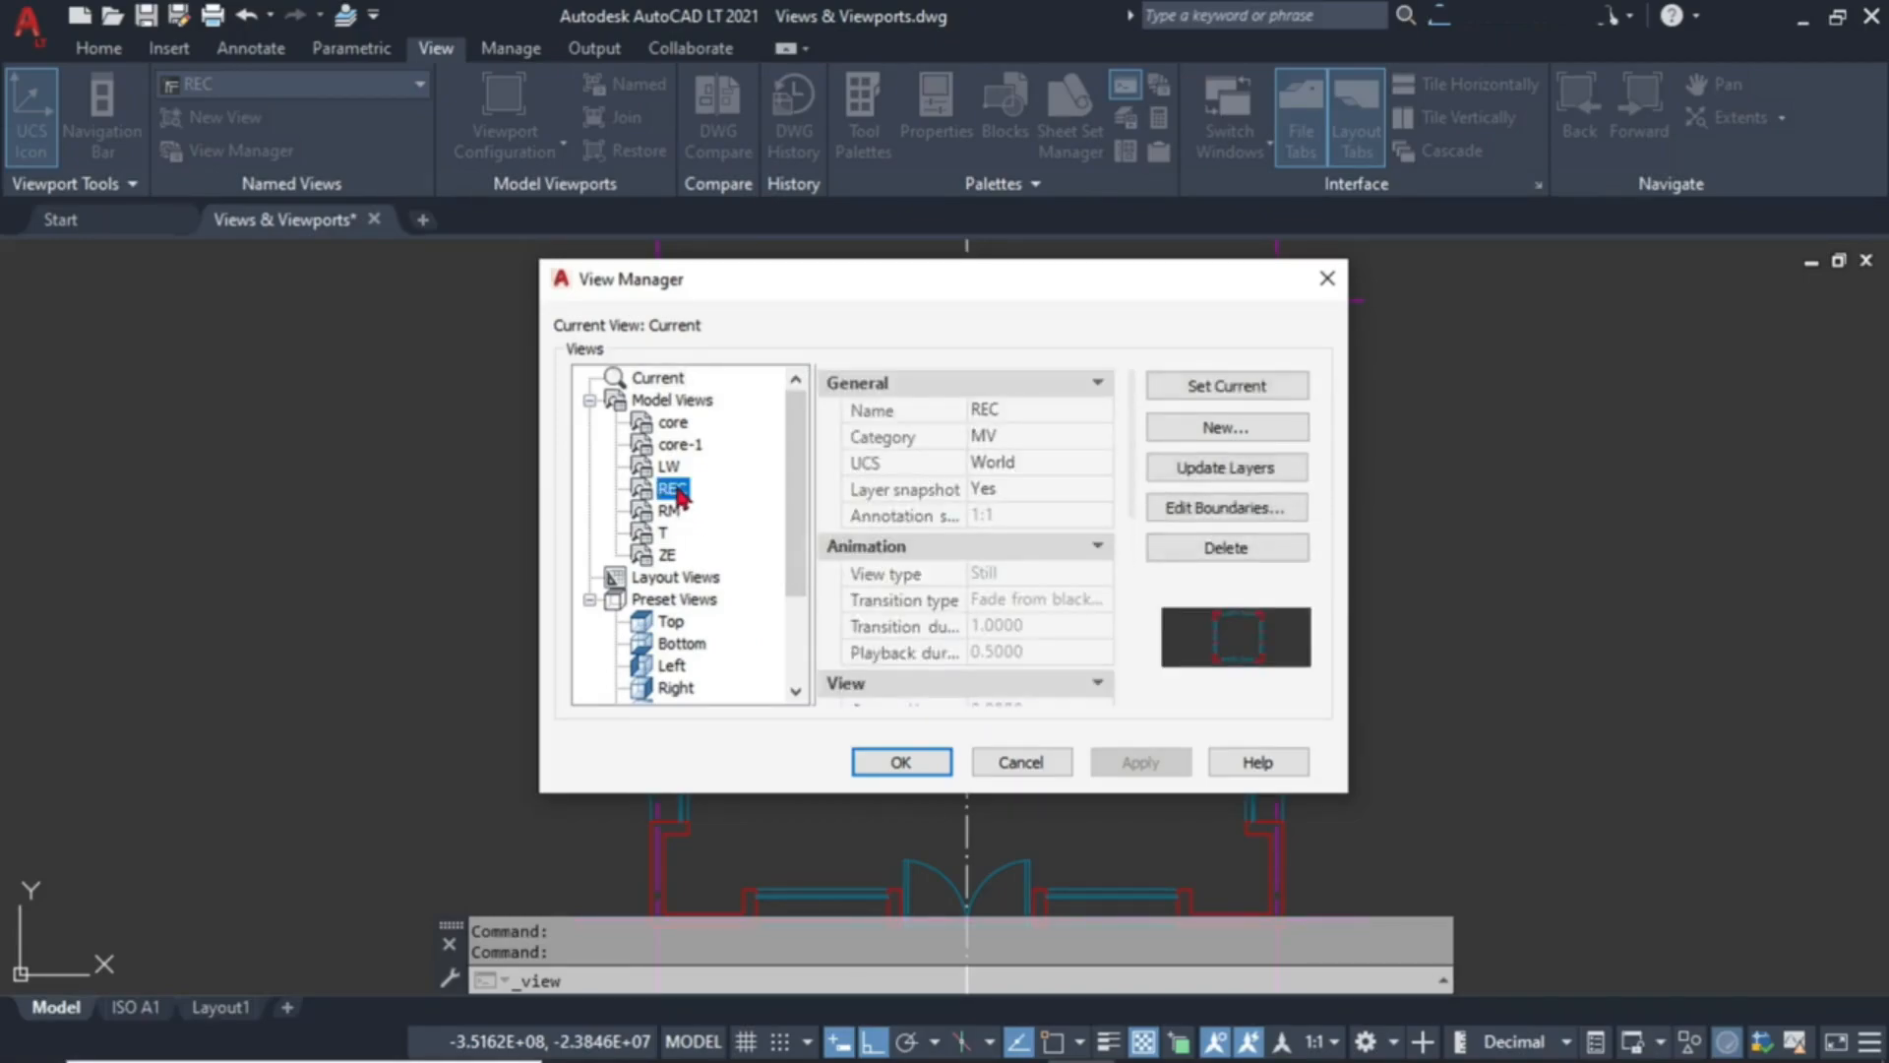
left_click(1200, 471)
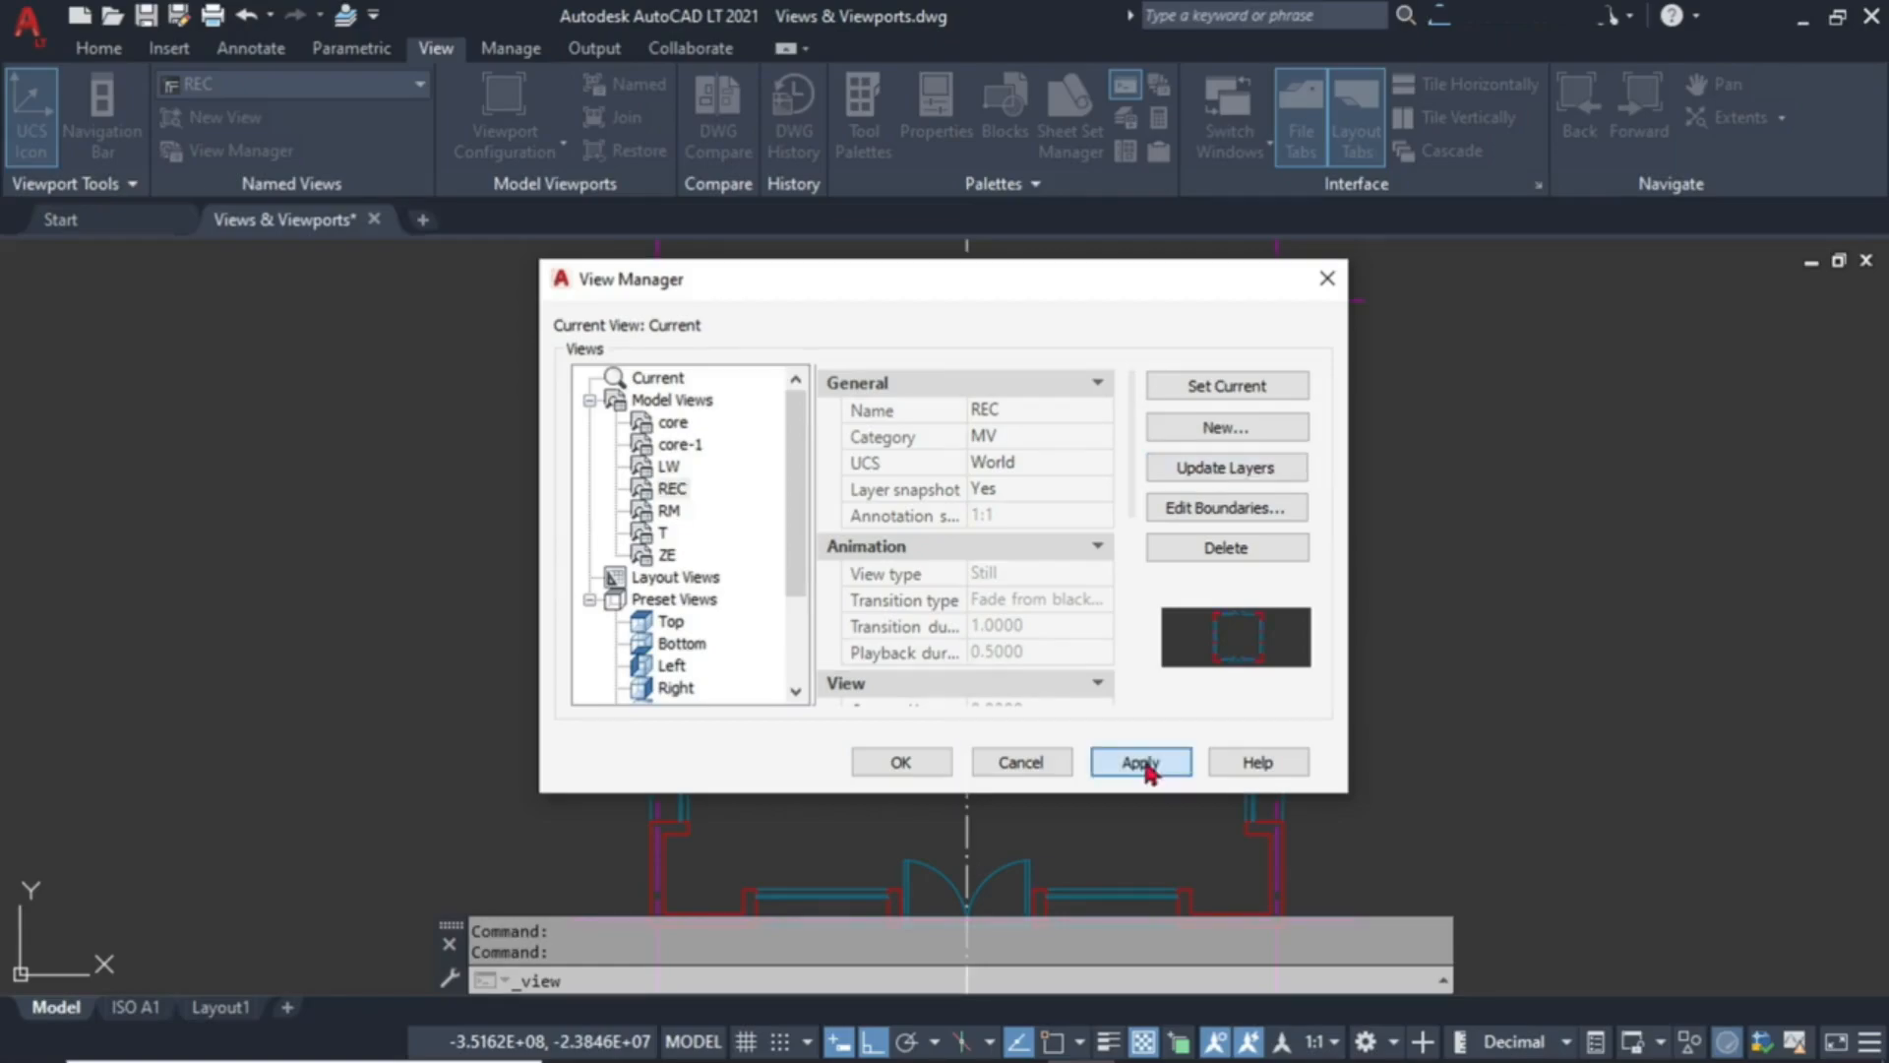
left_click(1139, 762)
left_click(910, 763)
Restore the view core and return to the view REC to check its updated layers.
left_click(338, 87)
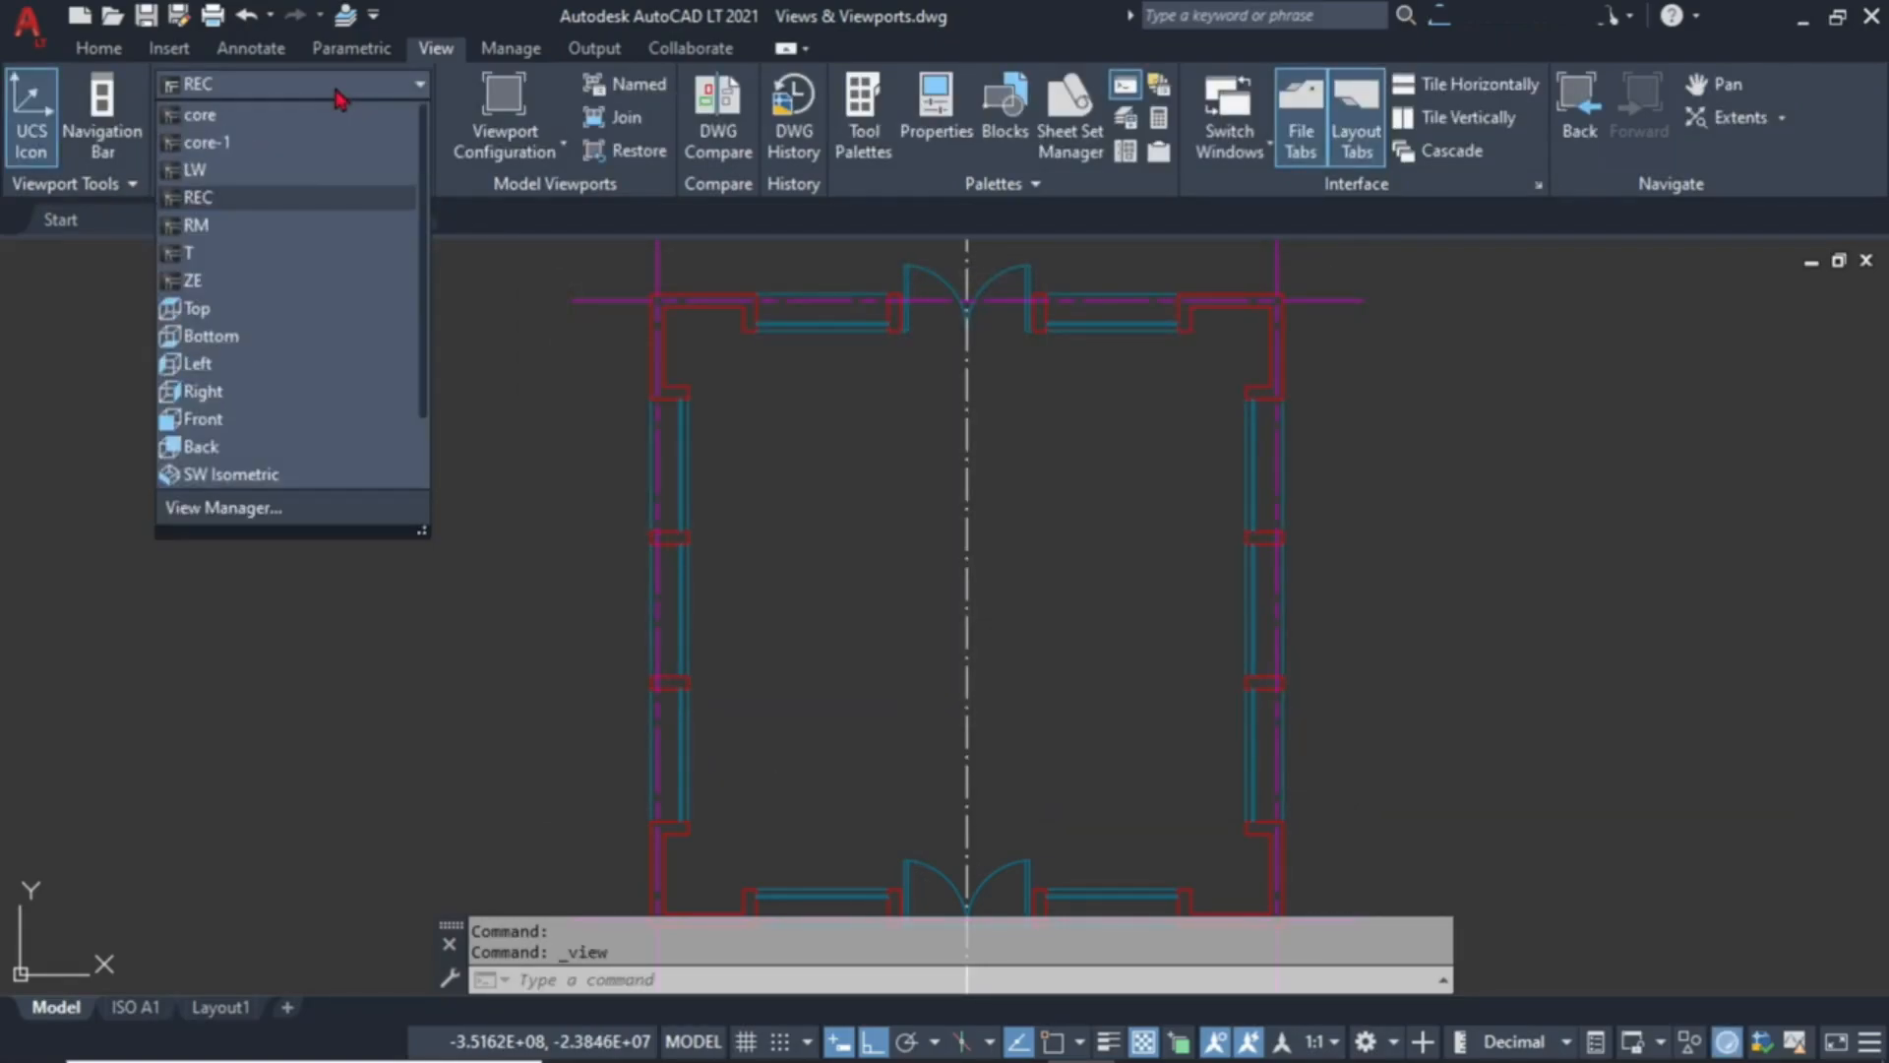
left_click(208, 118)
left_click(271, 86)
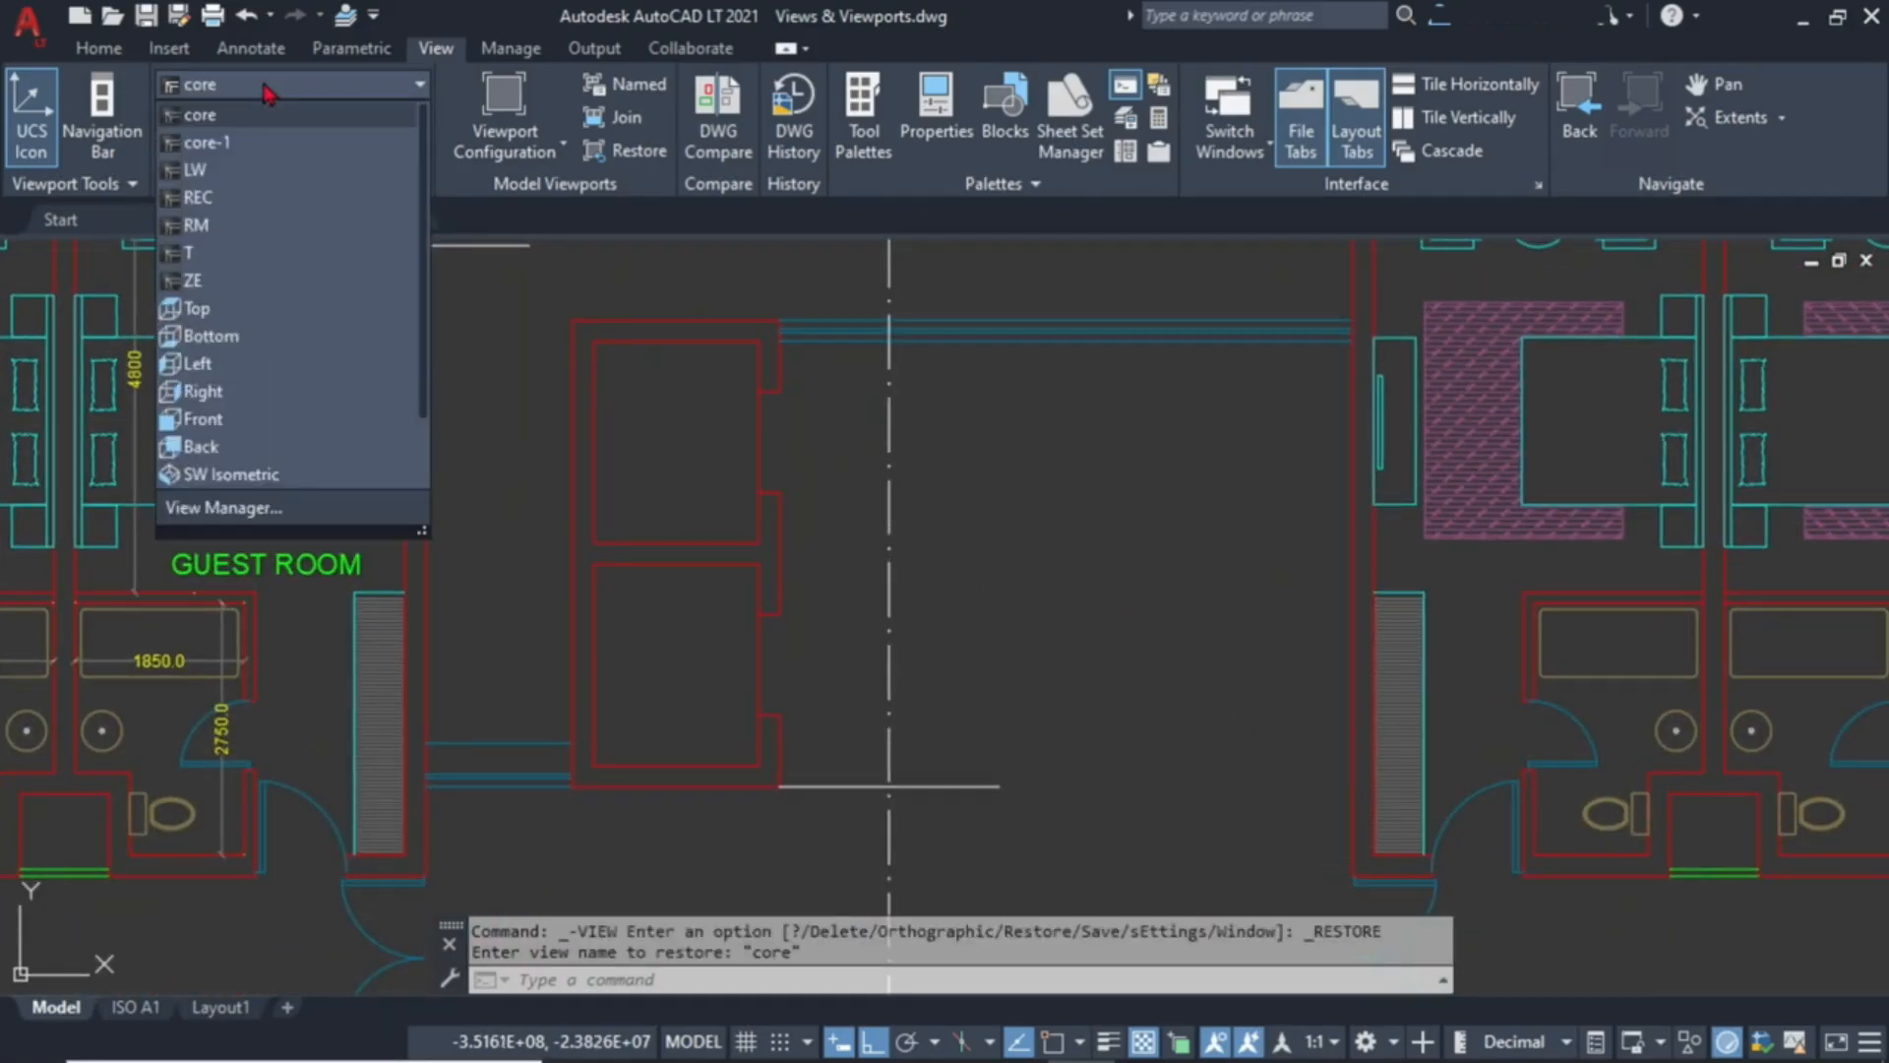
left_click(200, 198)
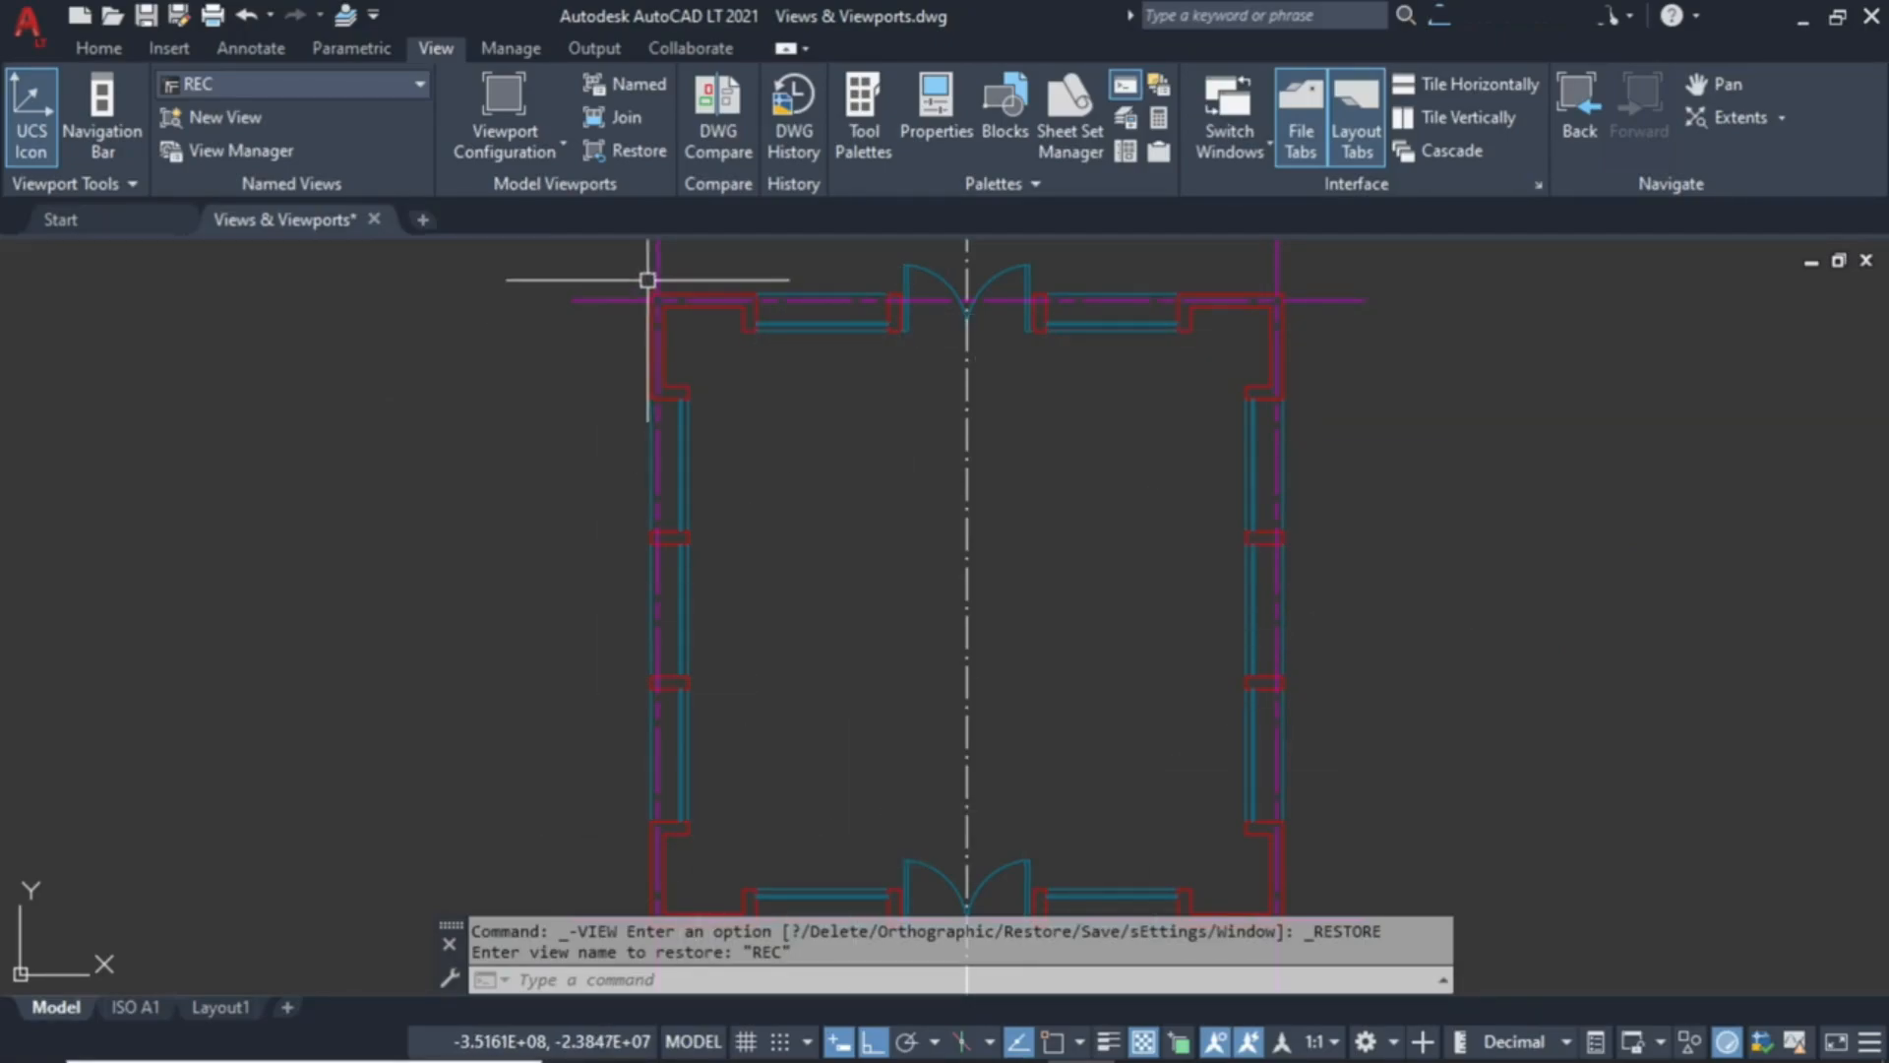
Delete the saved model view core in the View Manager.
left_click(246, 157)
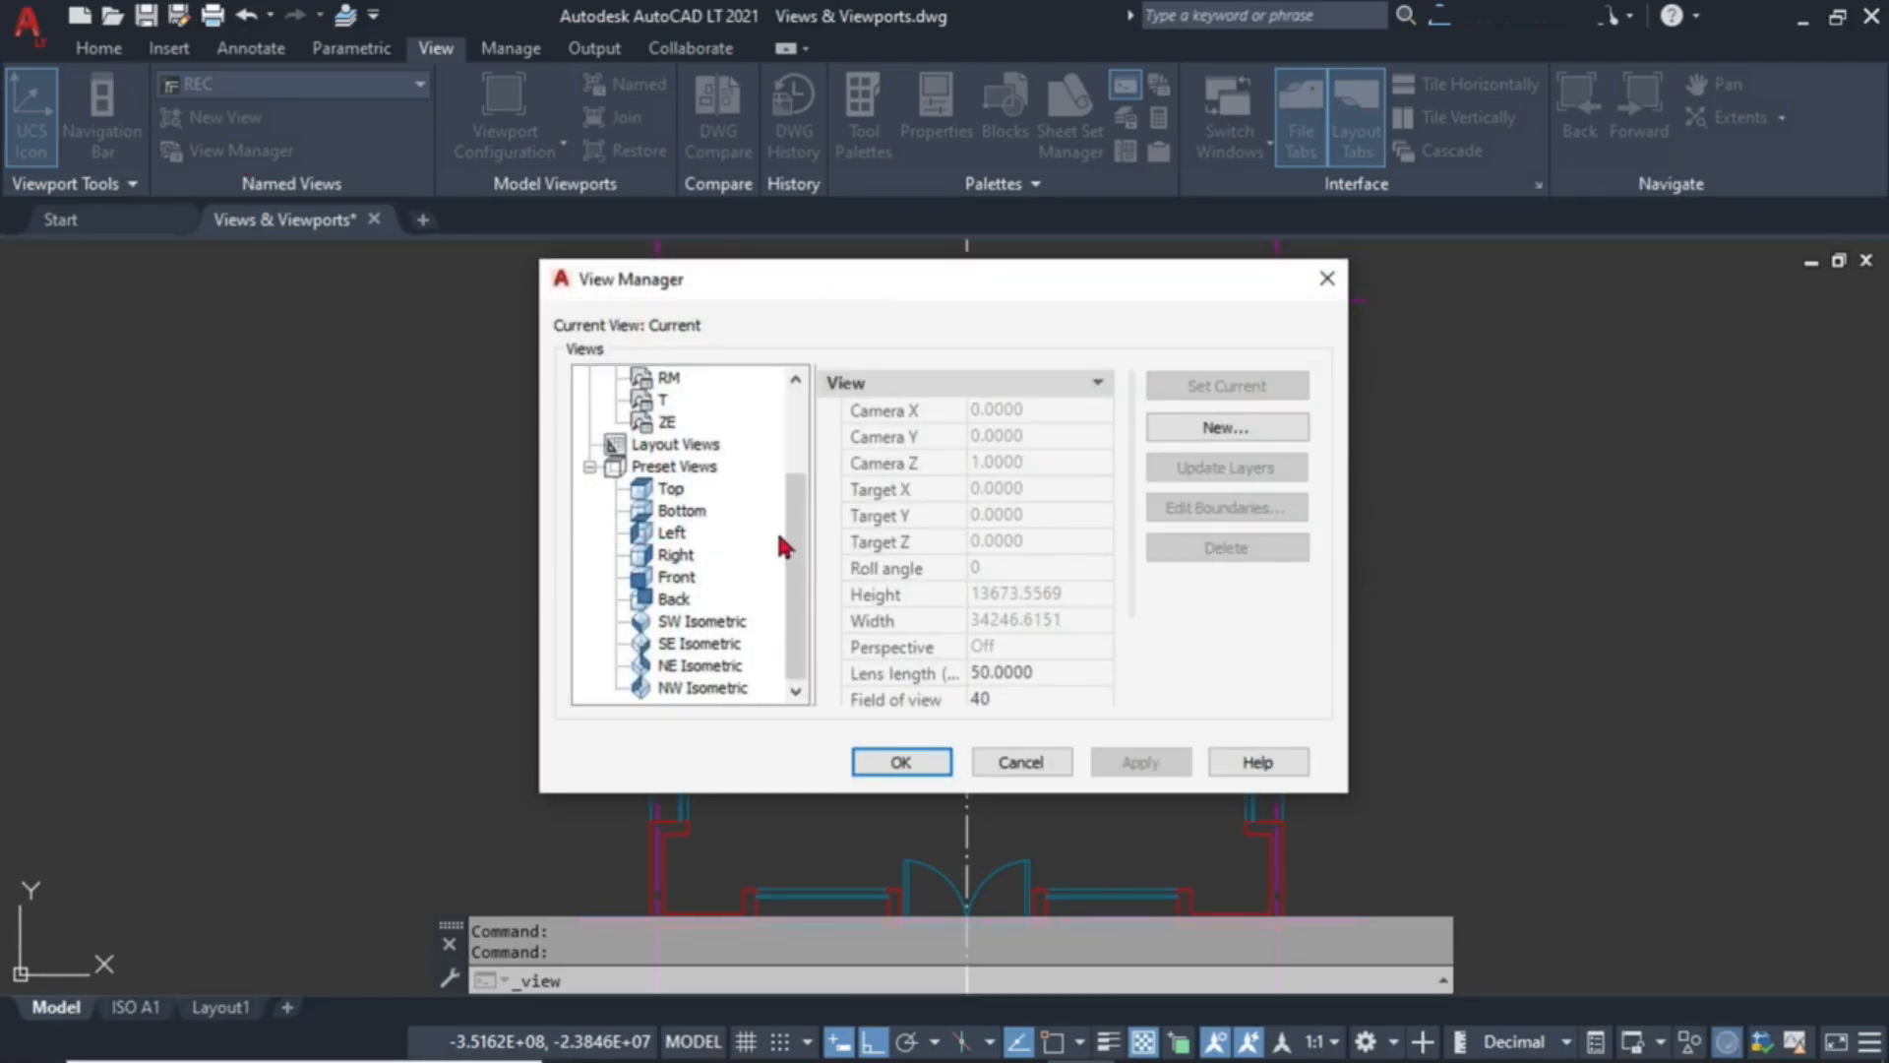
left_click_drag(794, 540, 812, 409)
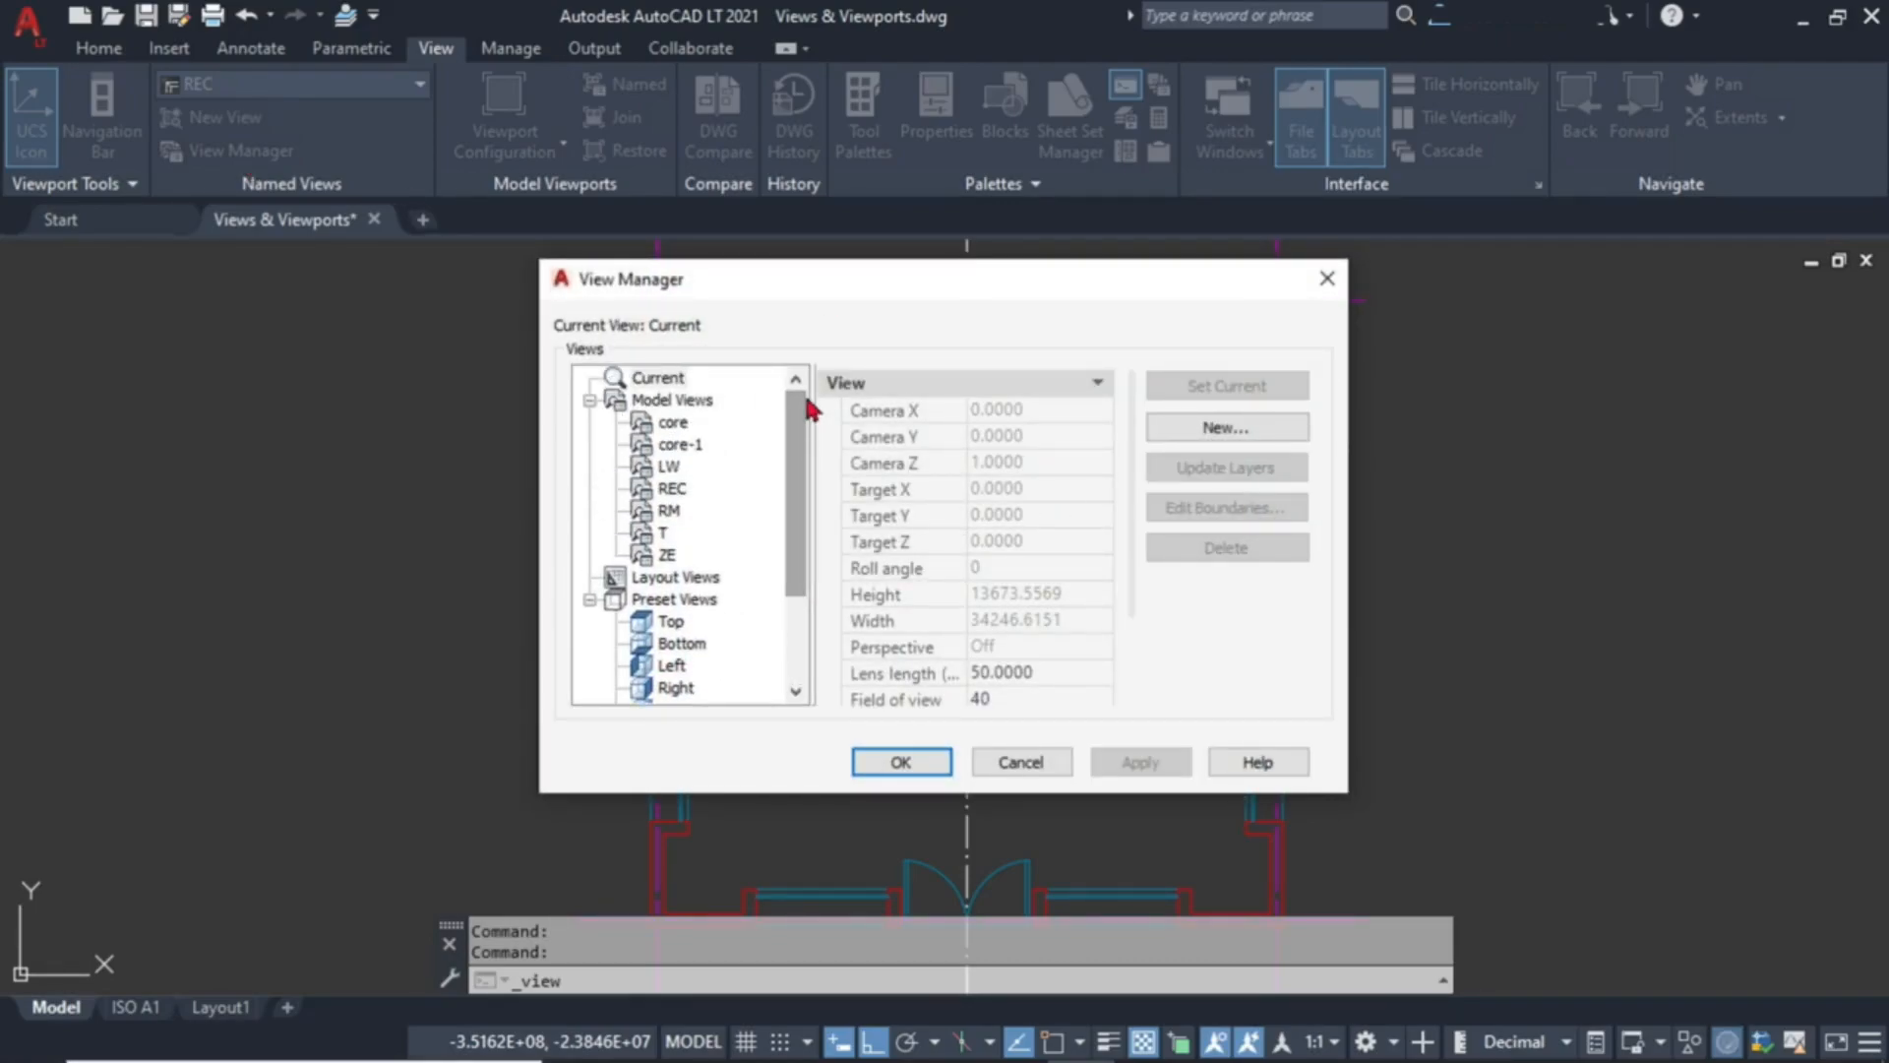
left_click(675, 423)
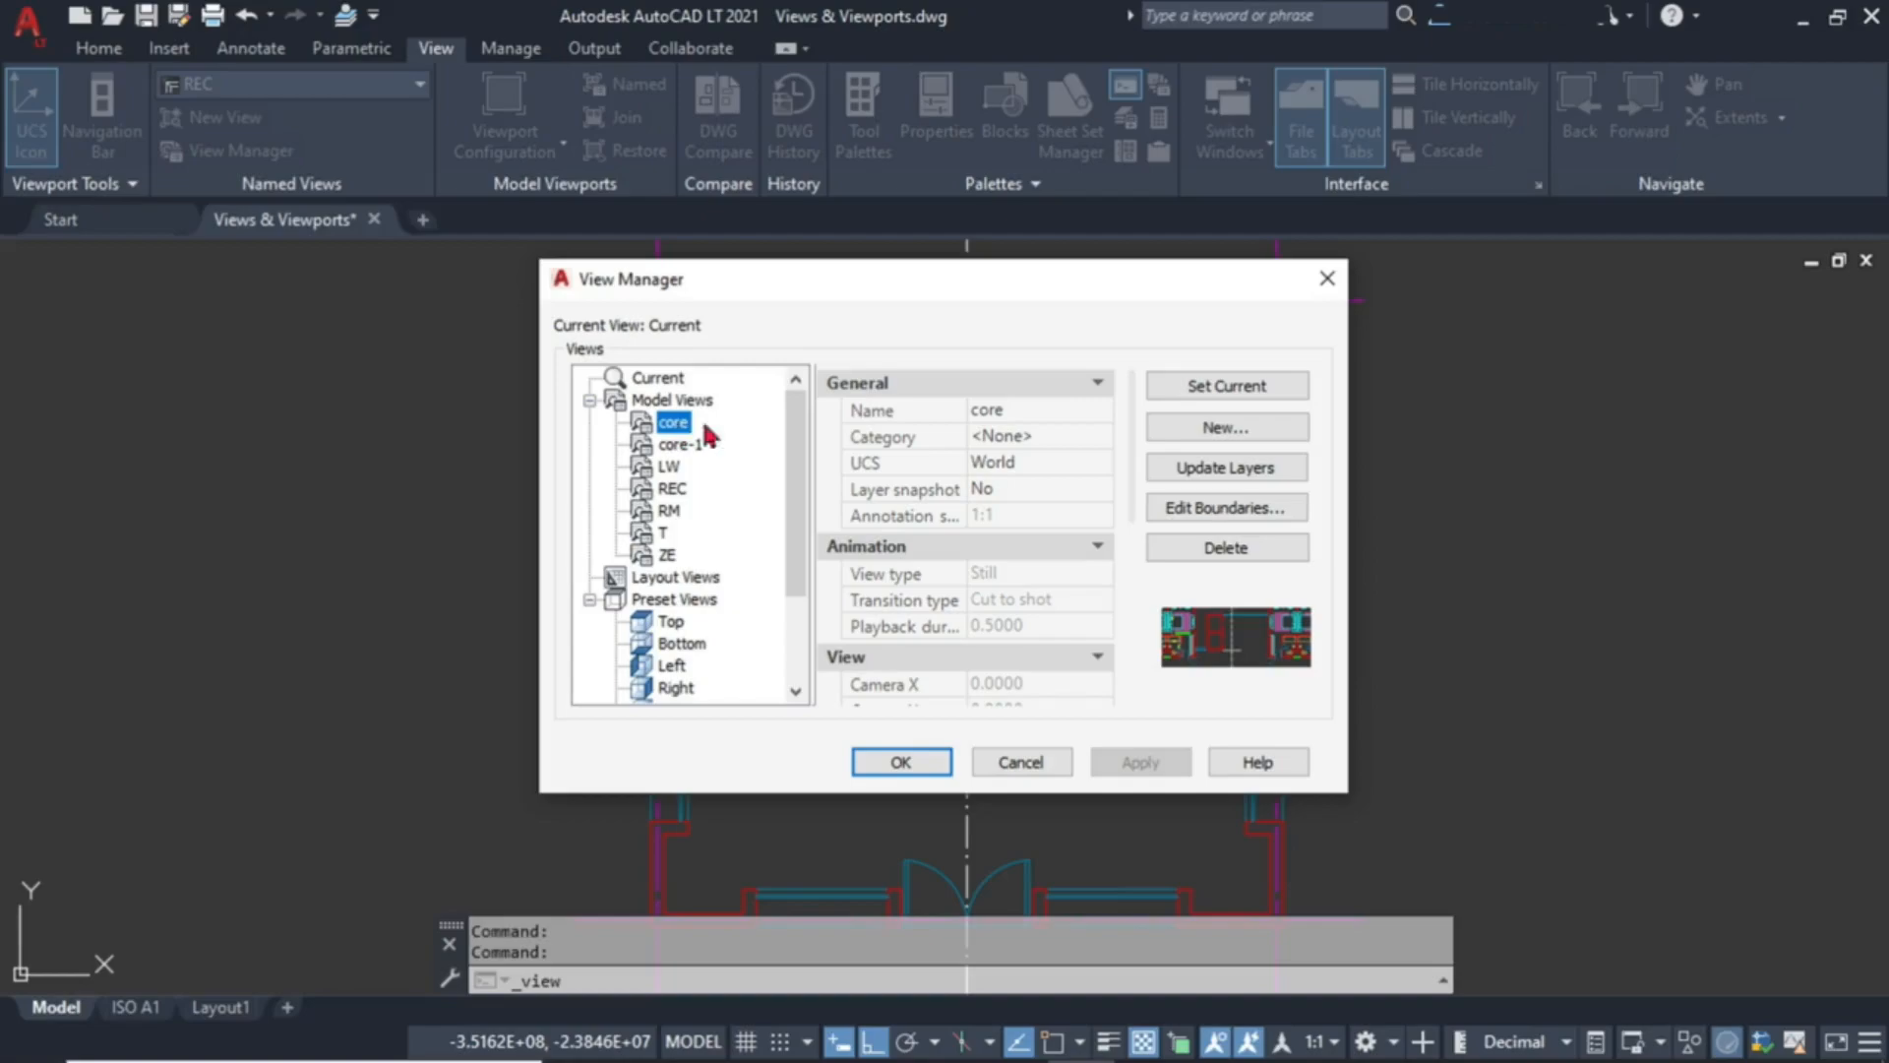
left_click(1226, 553)
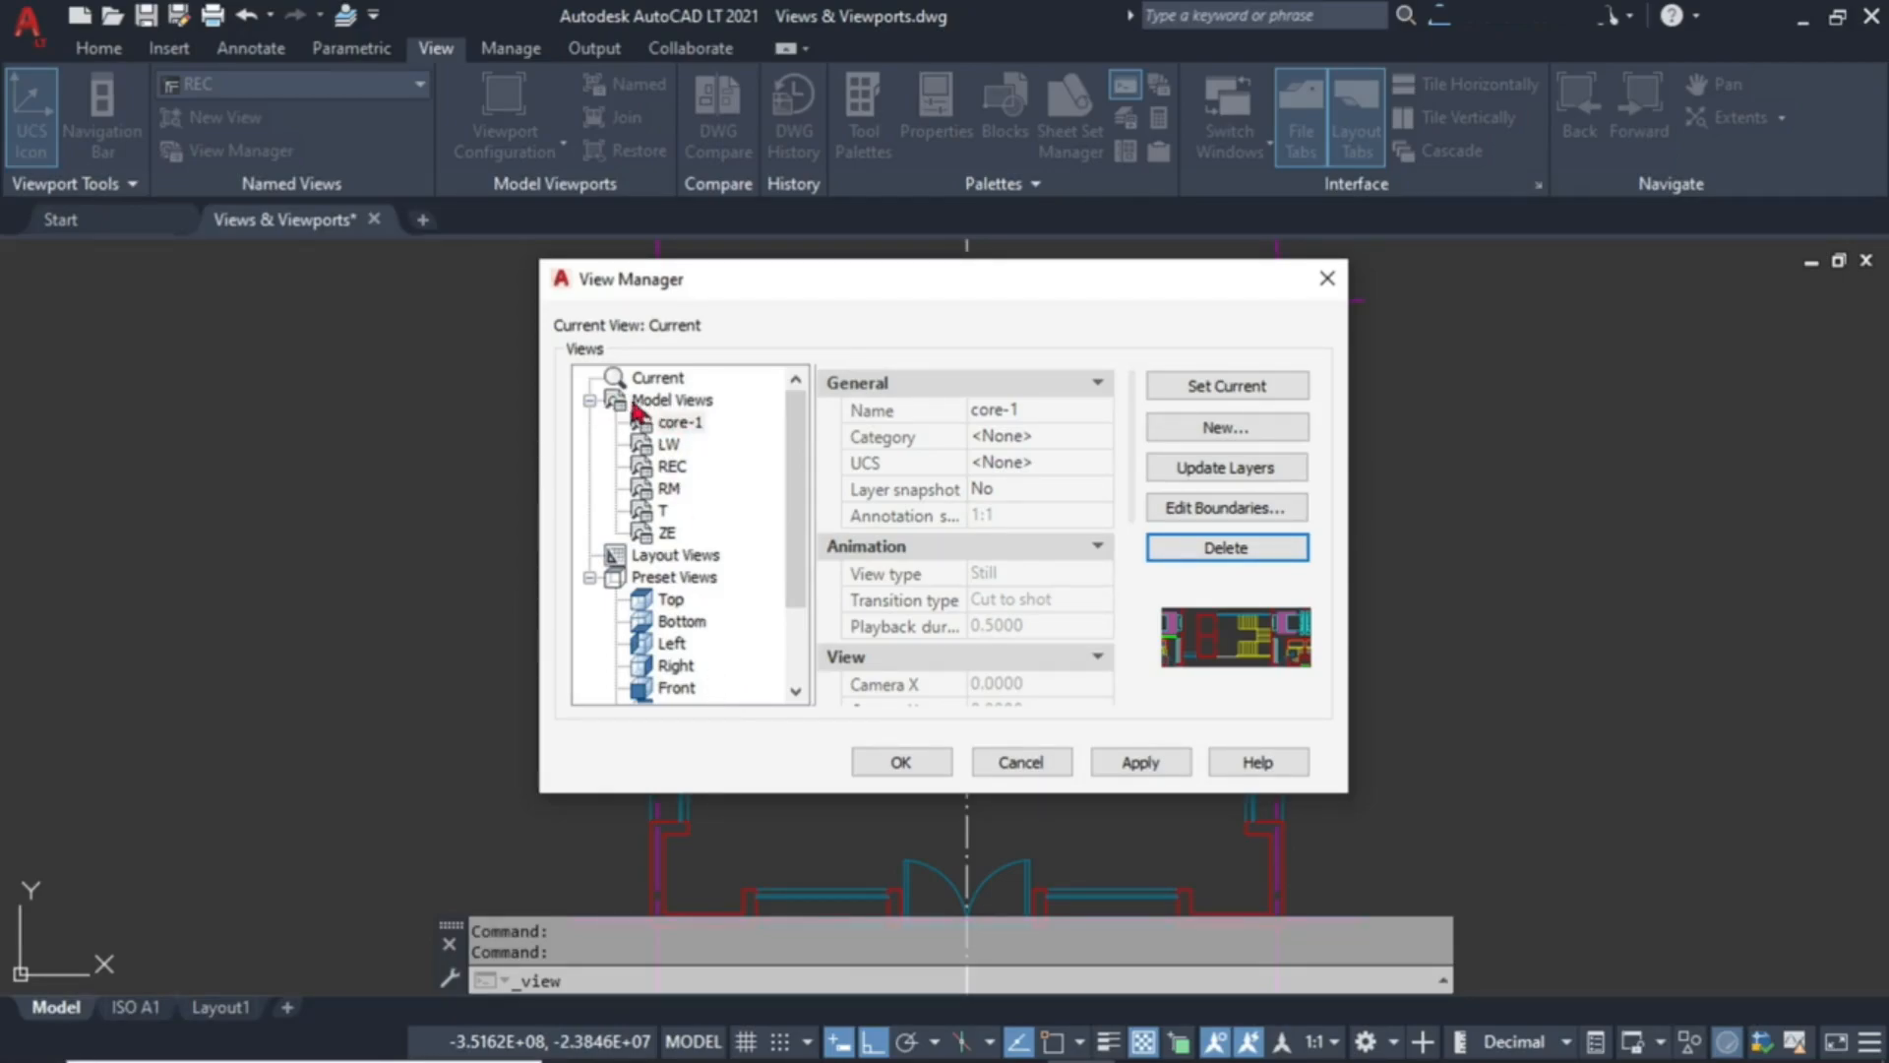
Make ZE the current view, apply it and move the View Manager aside to see the drawing behind it.
left_click(669, 534)
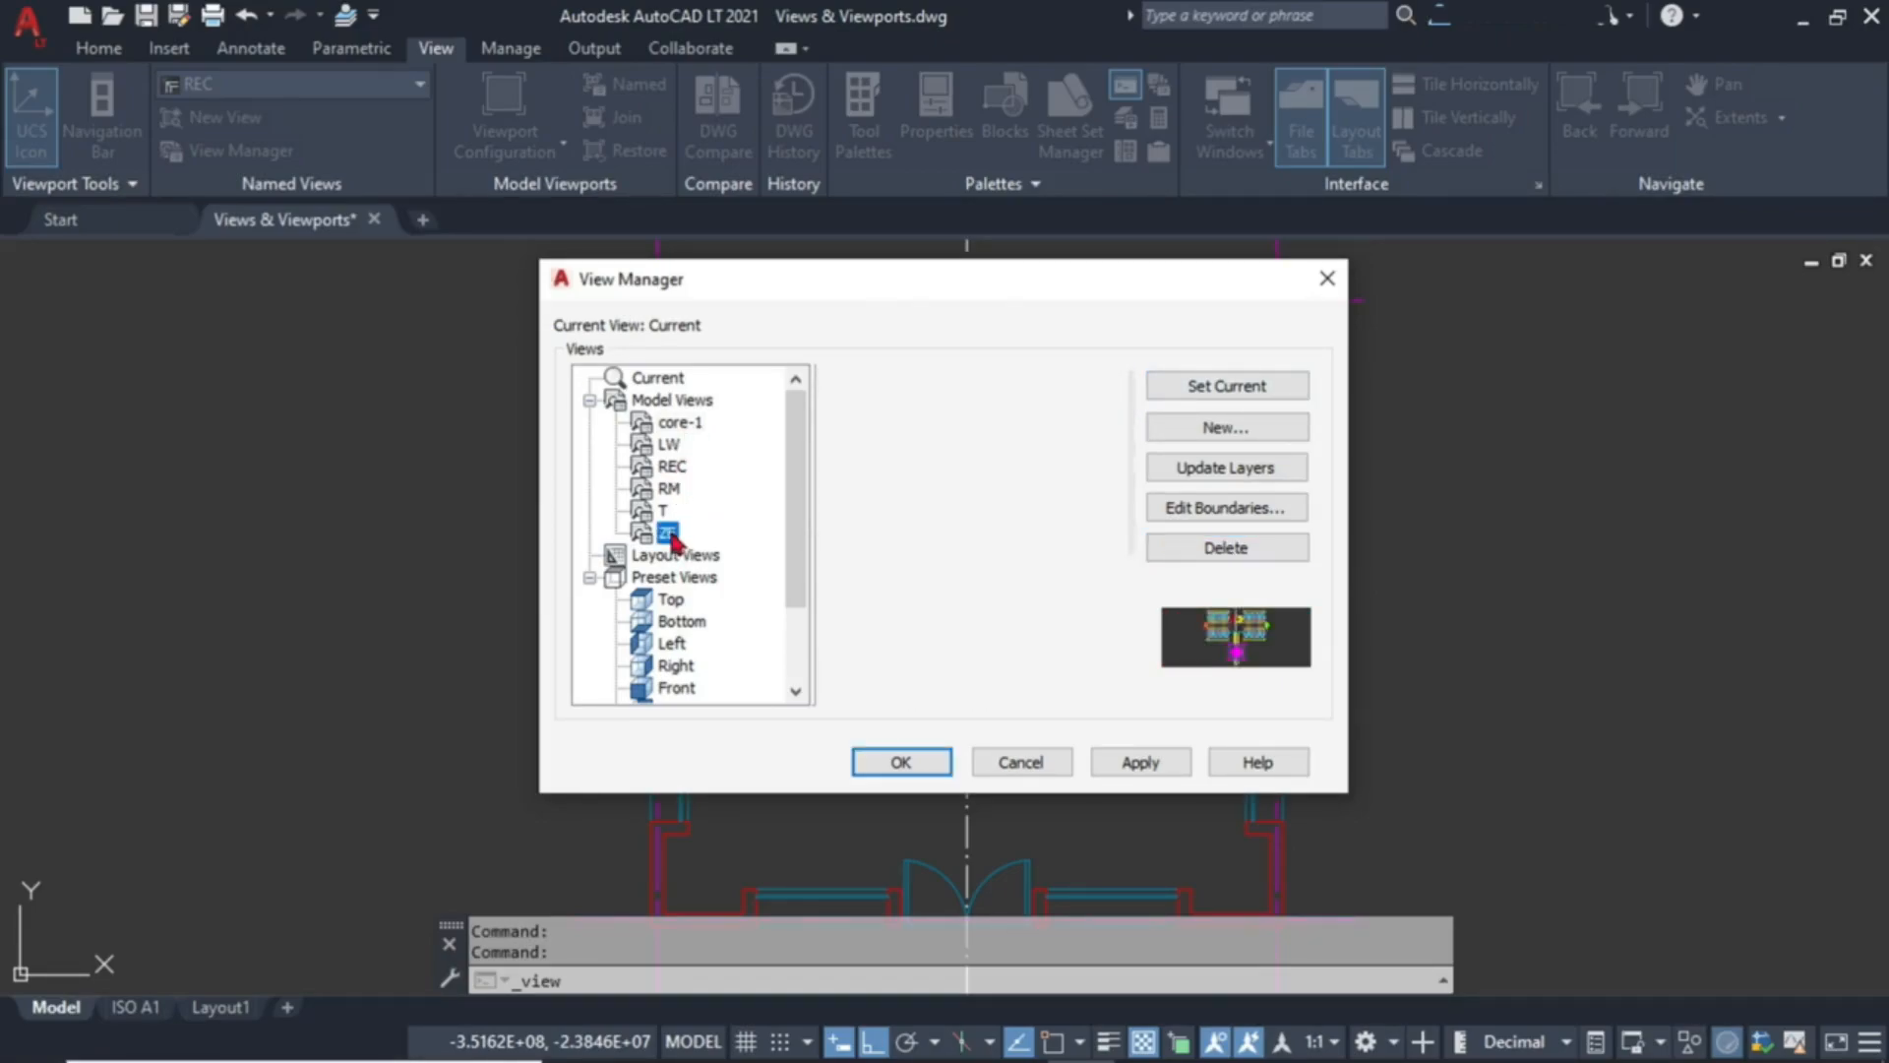
left_click(1142, 765)
left_click_drag(984, 285, 1020, 337)
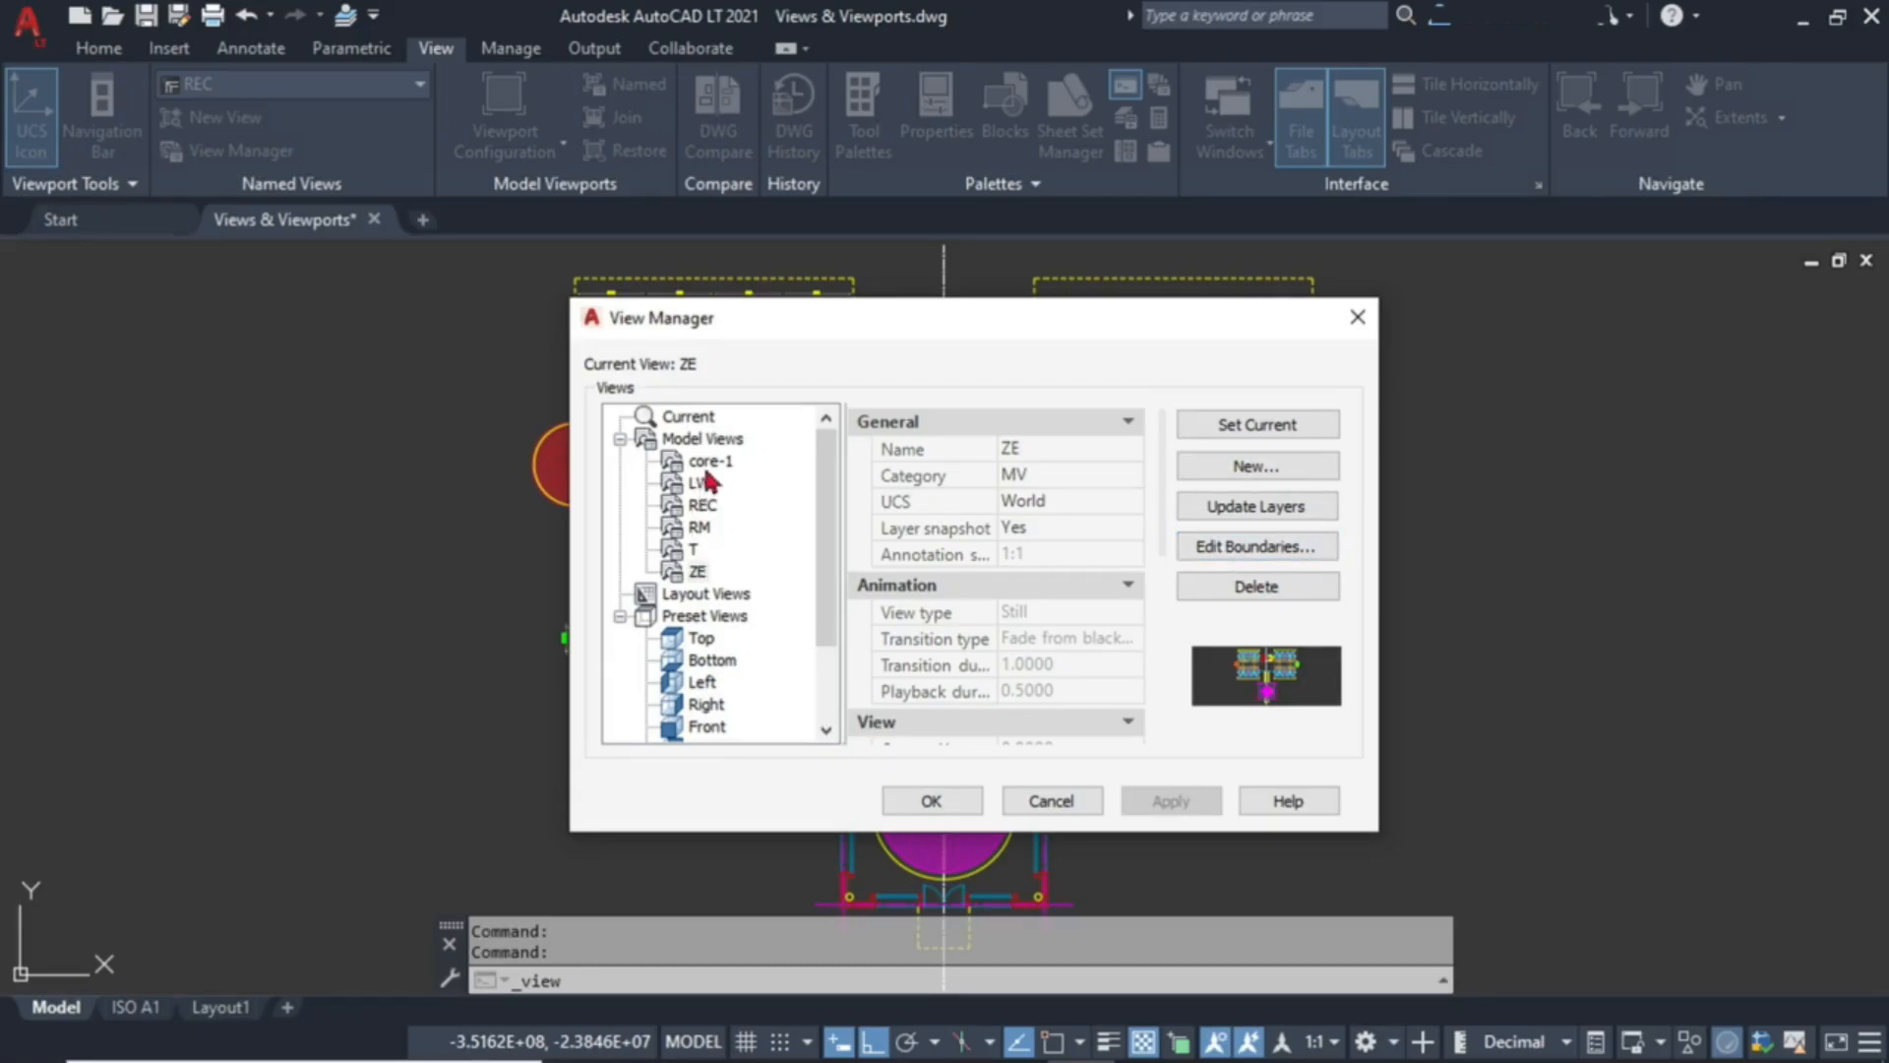
Redefine the boundary of view RM with a window over the bedroom area of the guest room nearest the lifts, and restore RM.
left_click(700, 527)
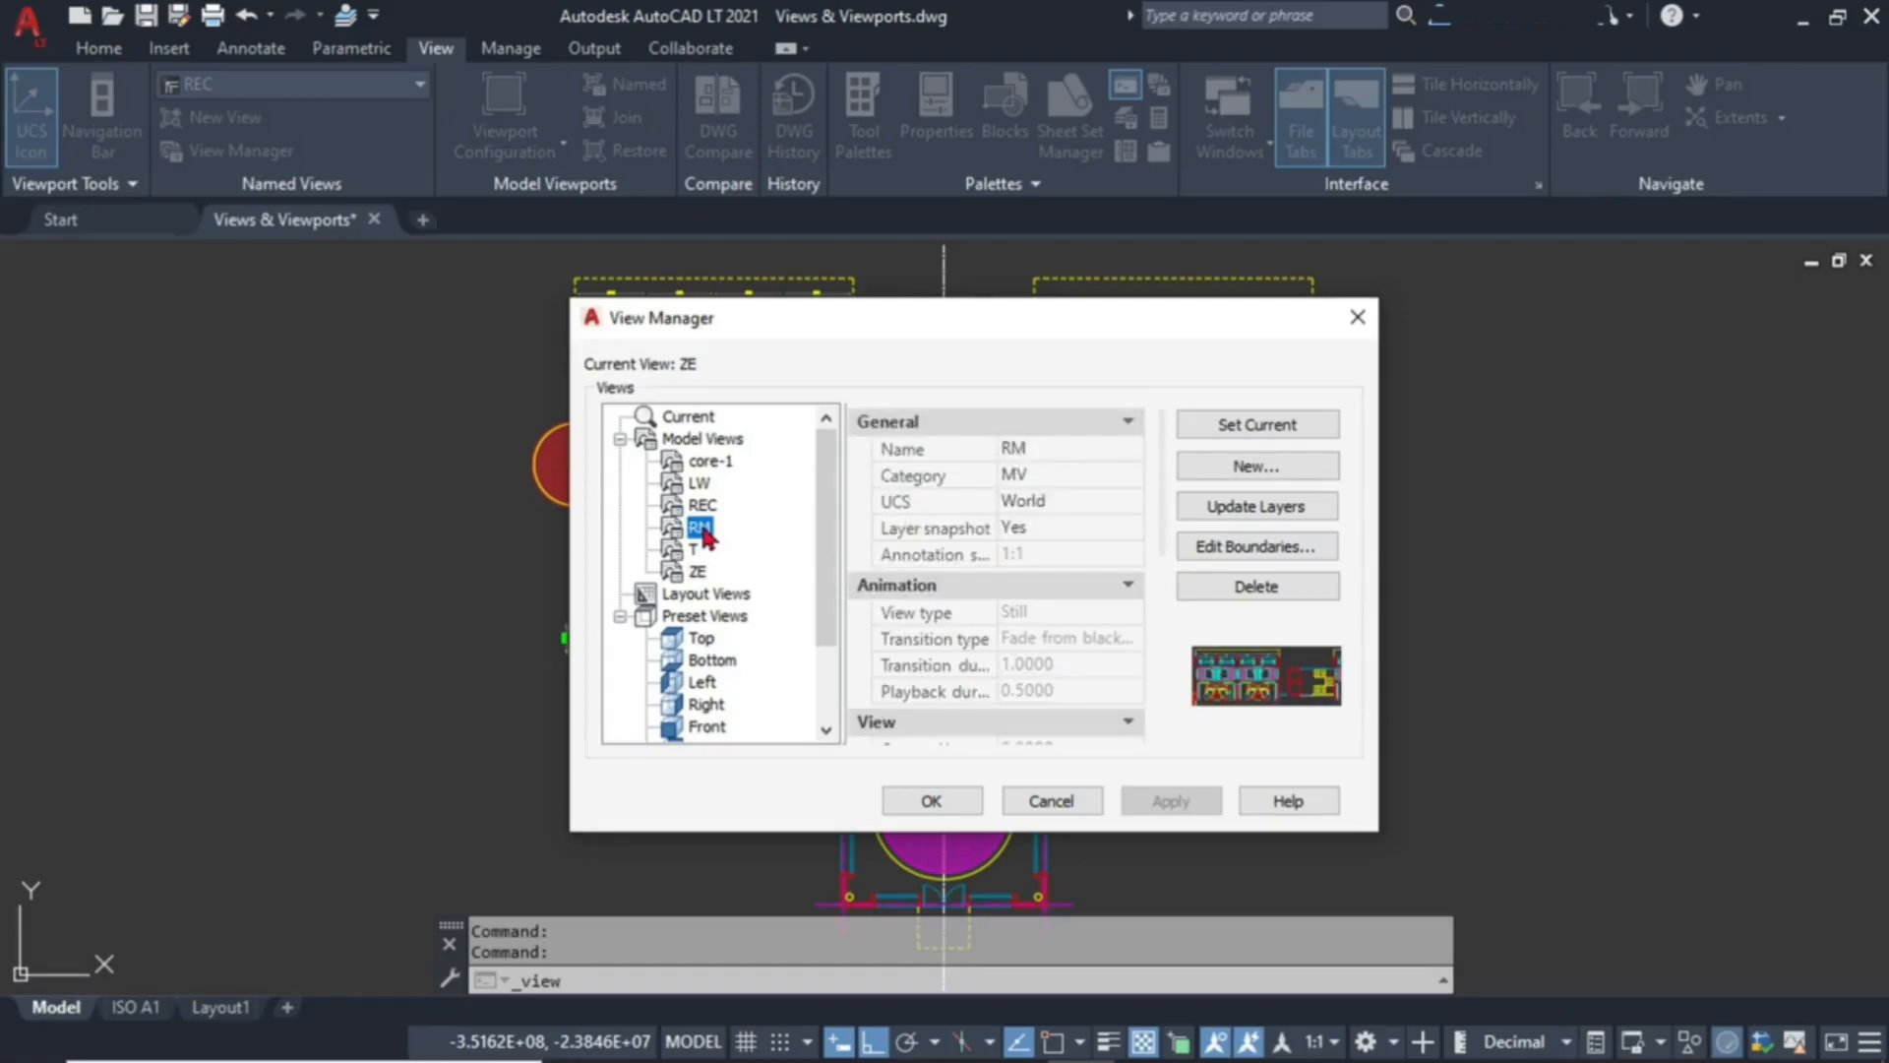
left_click(1220, 548)
scroll(1057, 591, "up", 2)
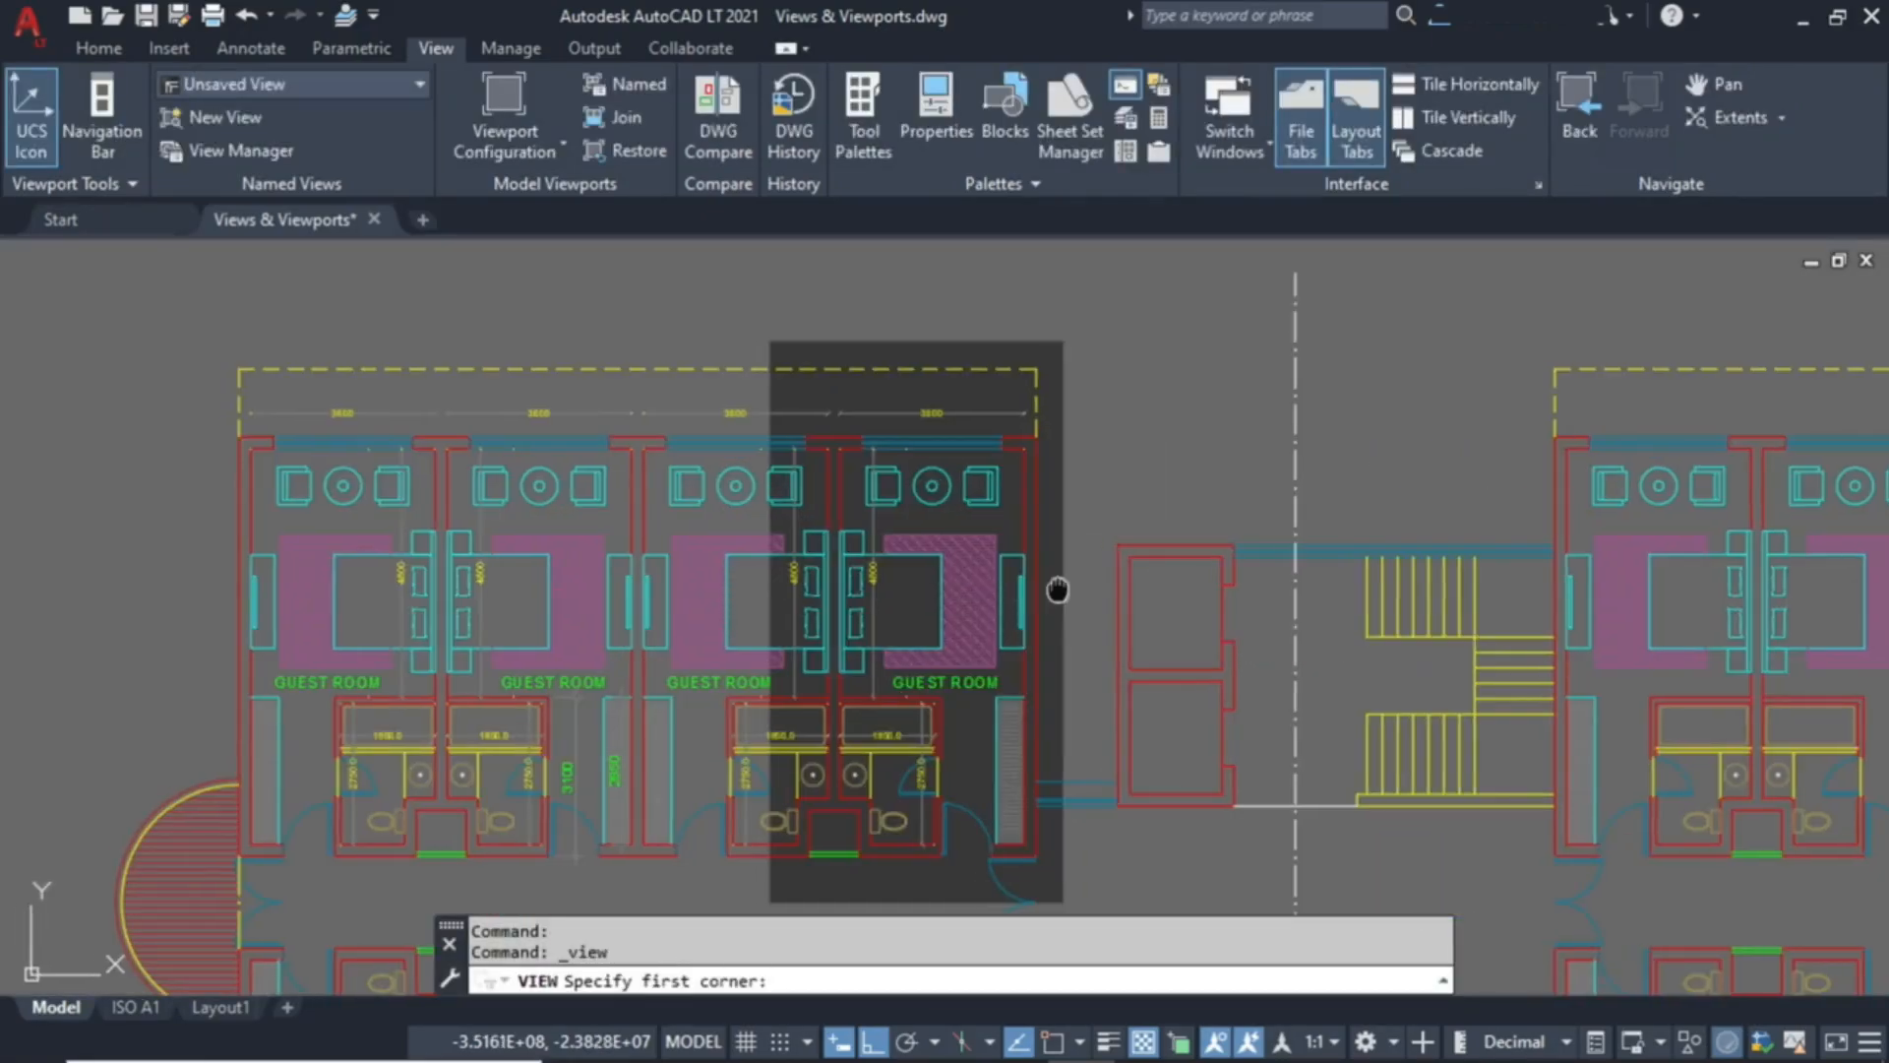
middle_click_drag(1058, 590, 1244, 253)
scroll(1141, 413, "down", 2)
scroll(1107, 418, "up", 3)
scroll(1228, 270, "down", 2)
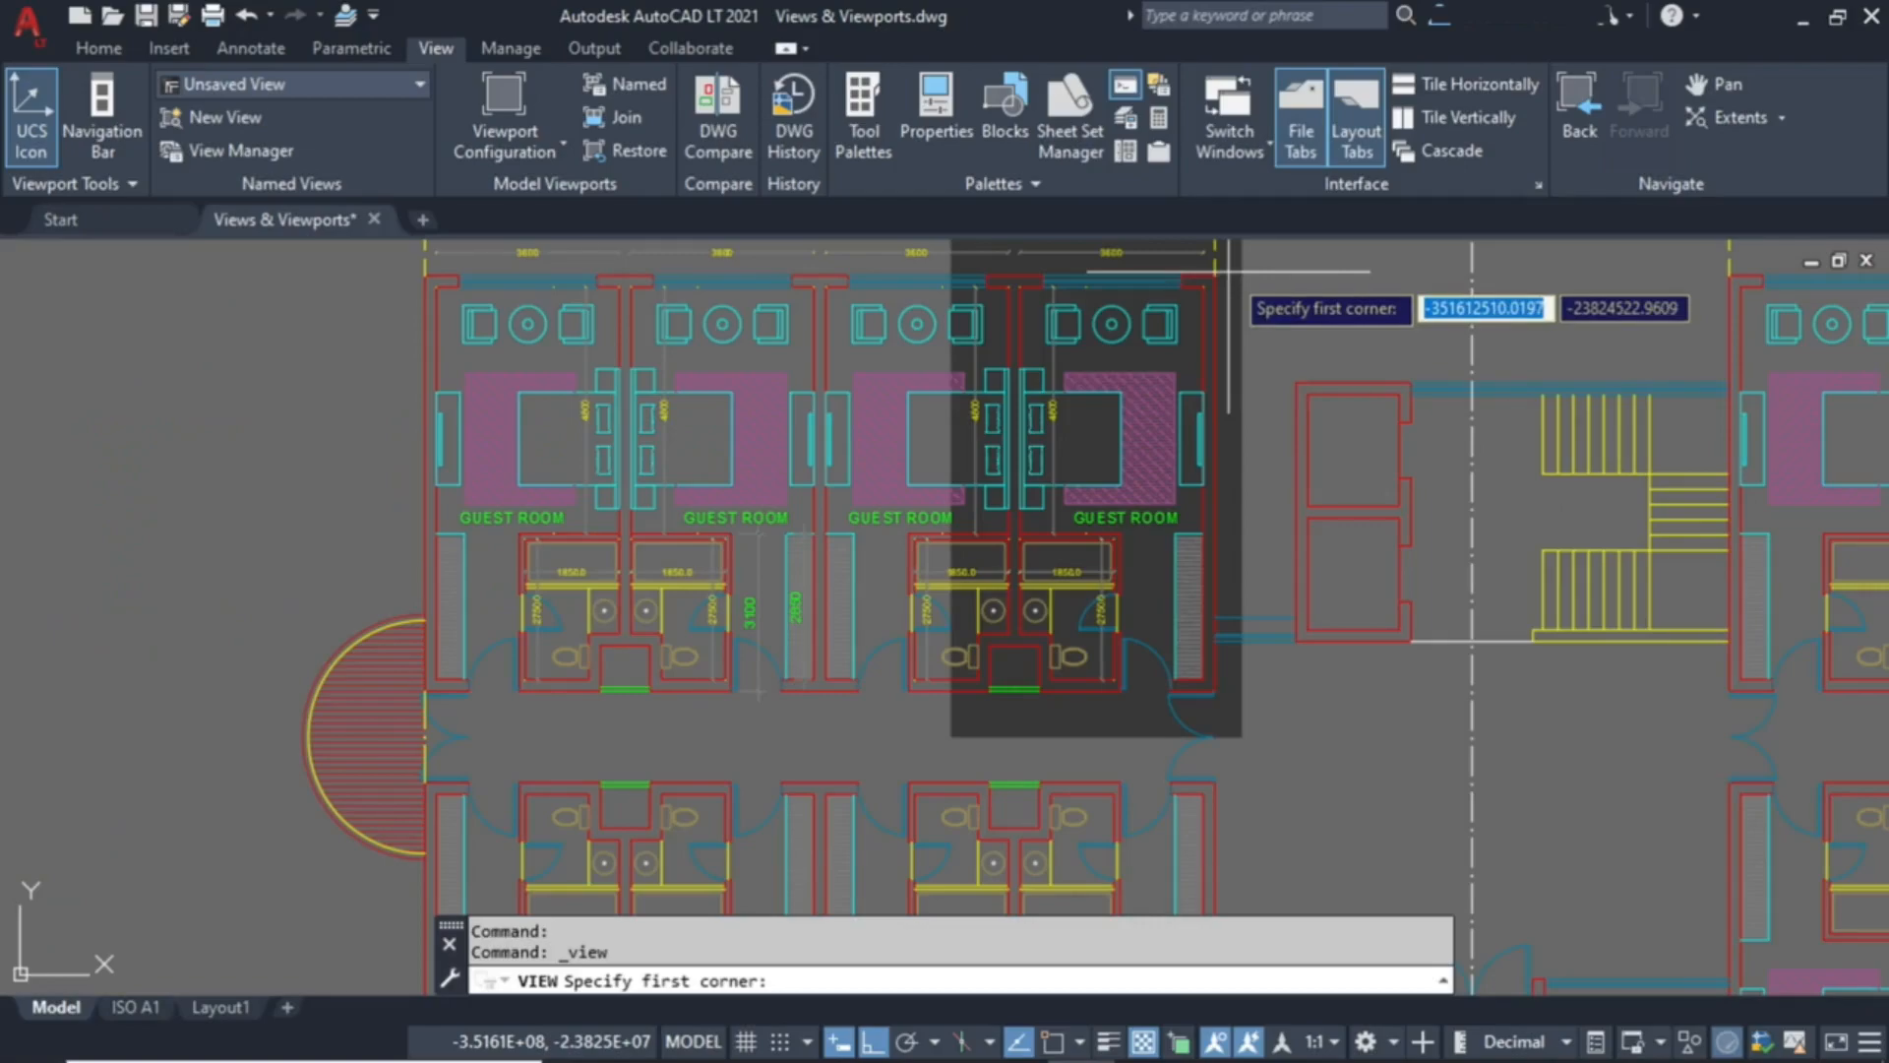
left_click(1228, 269)
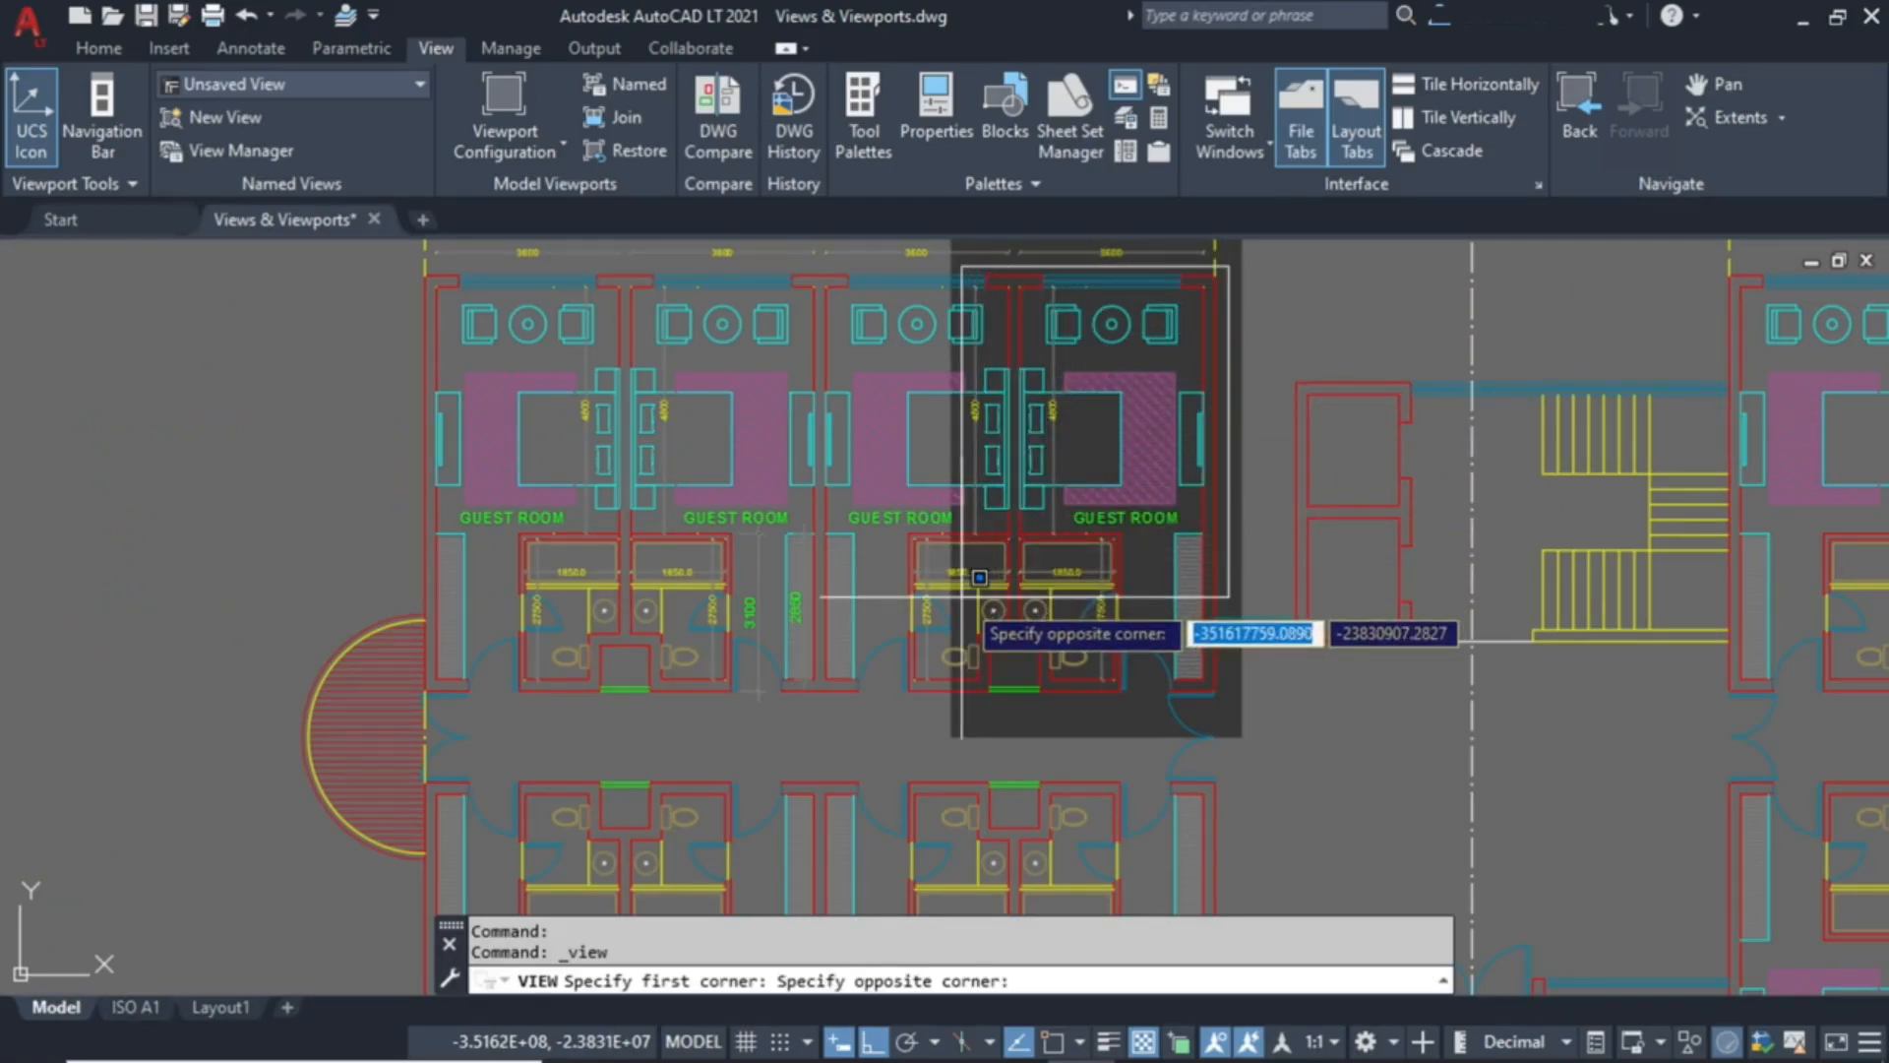
scroll(980, 571, "up", 2)
left_click(979, 559)
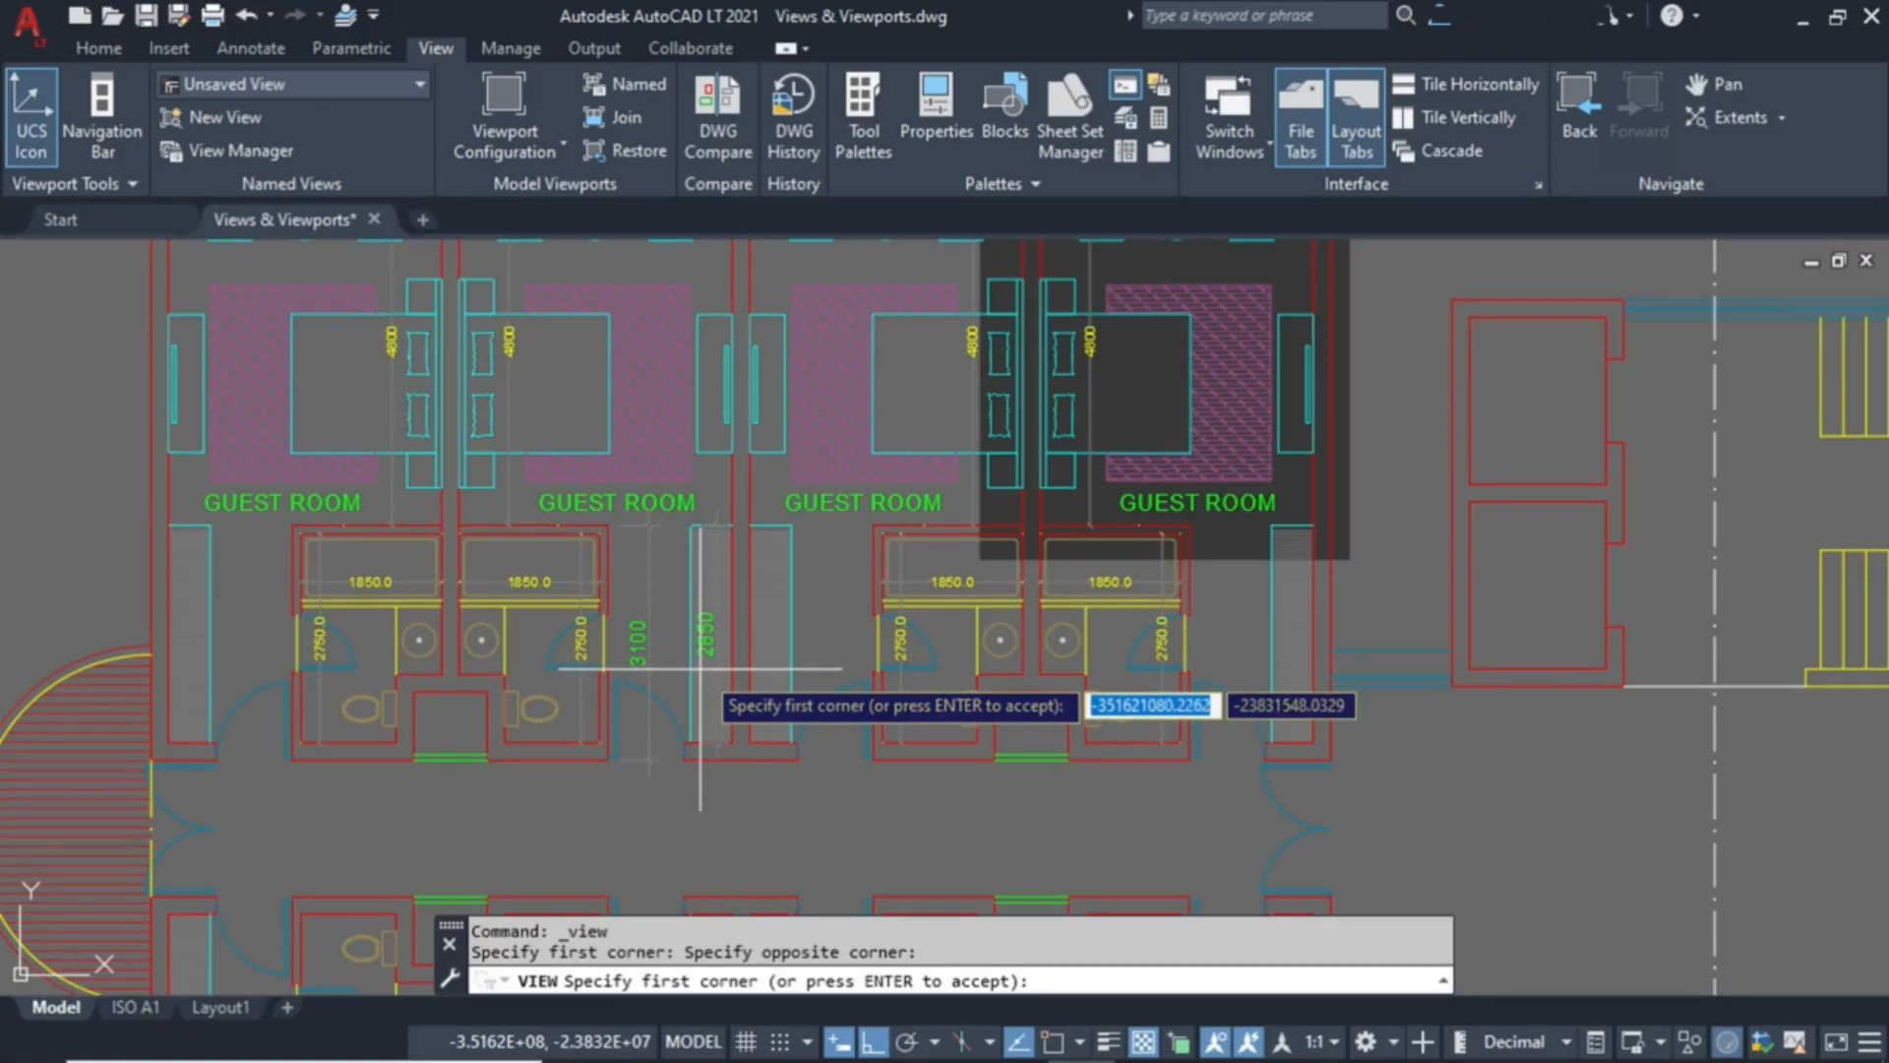
key("Return")
left_click(942, 805)
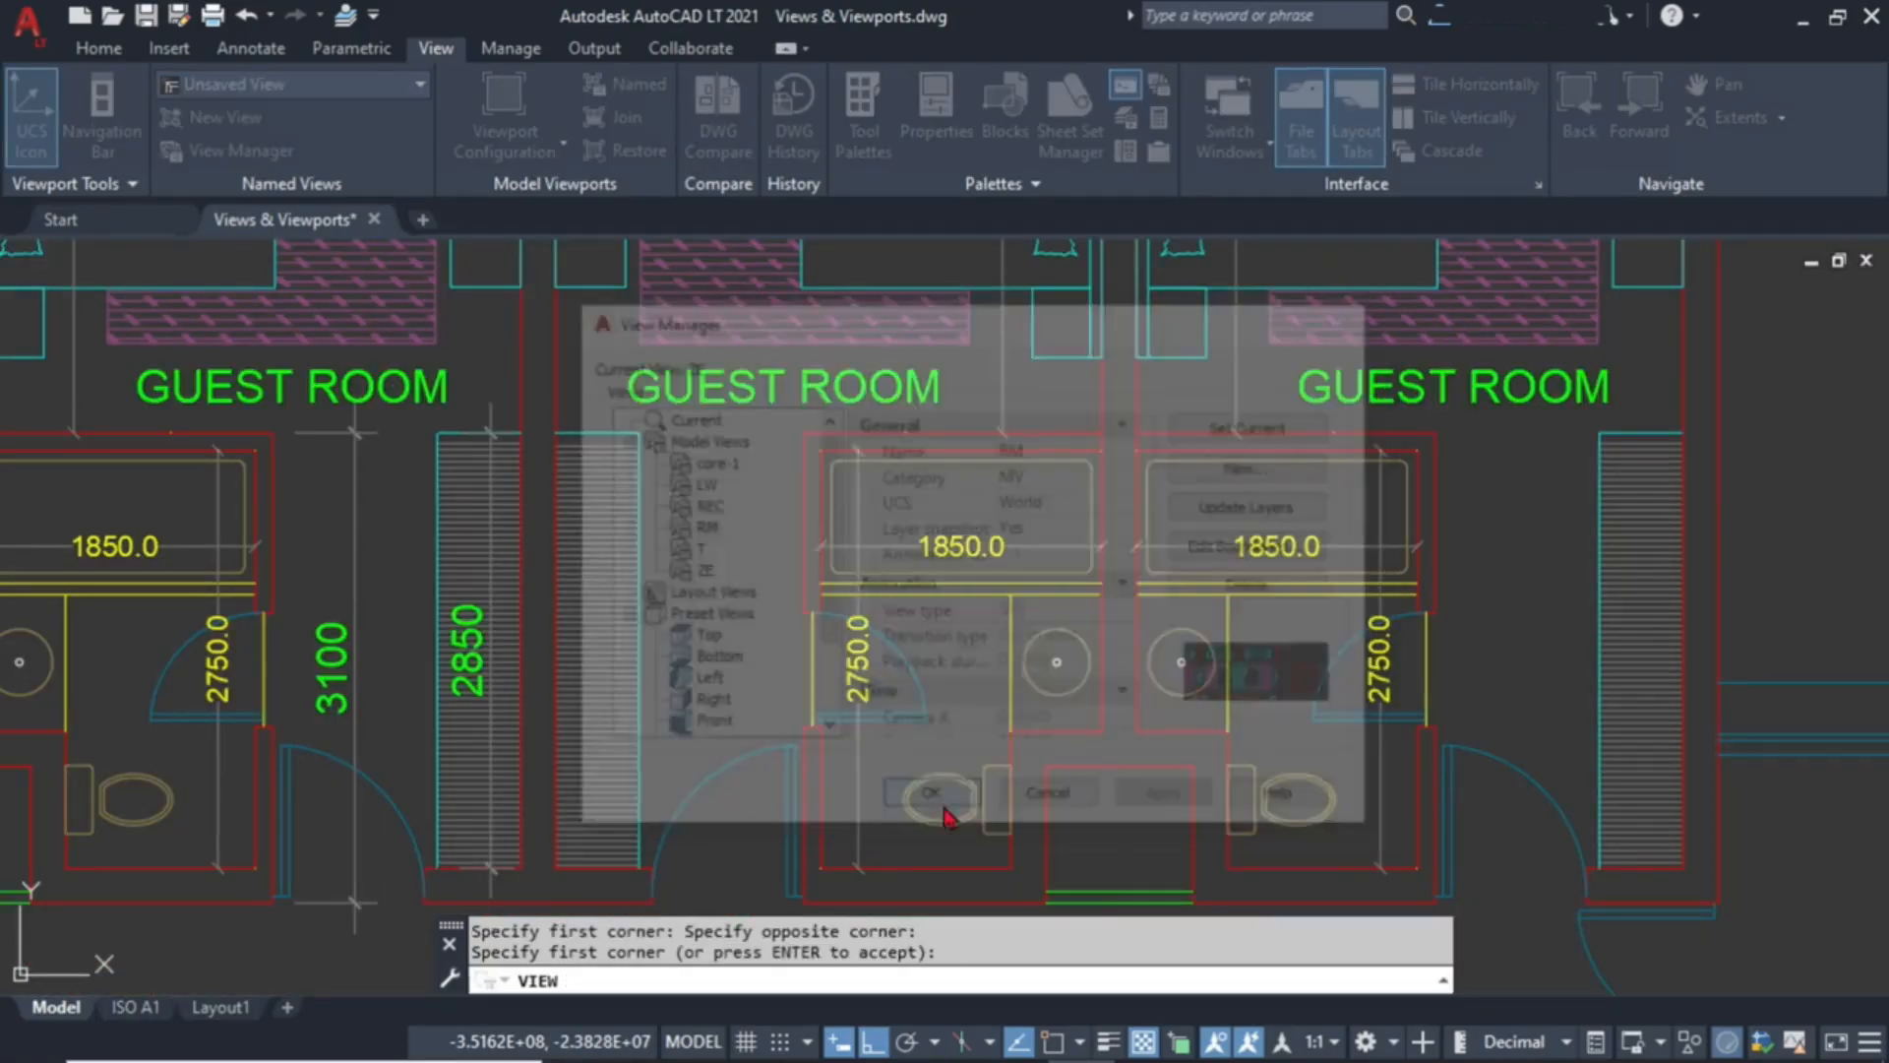
left_click(350, 84)
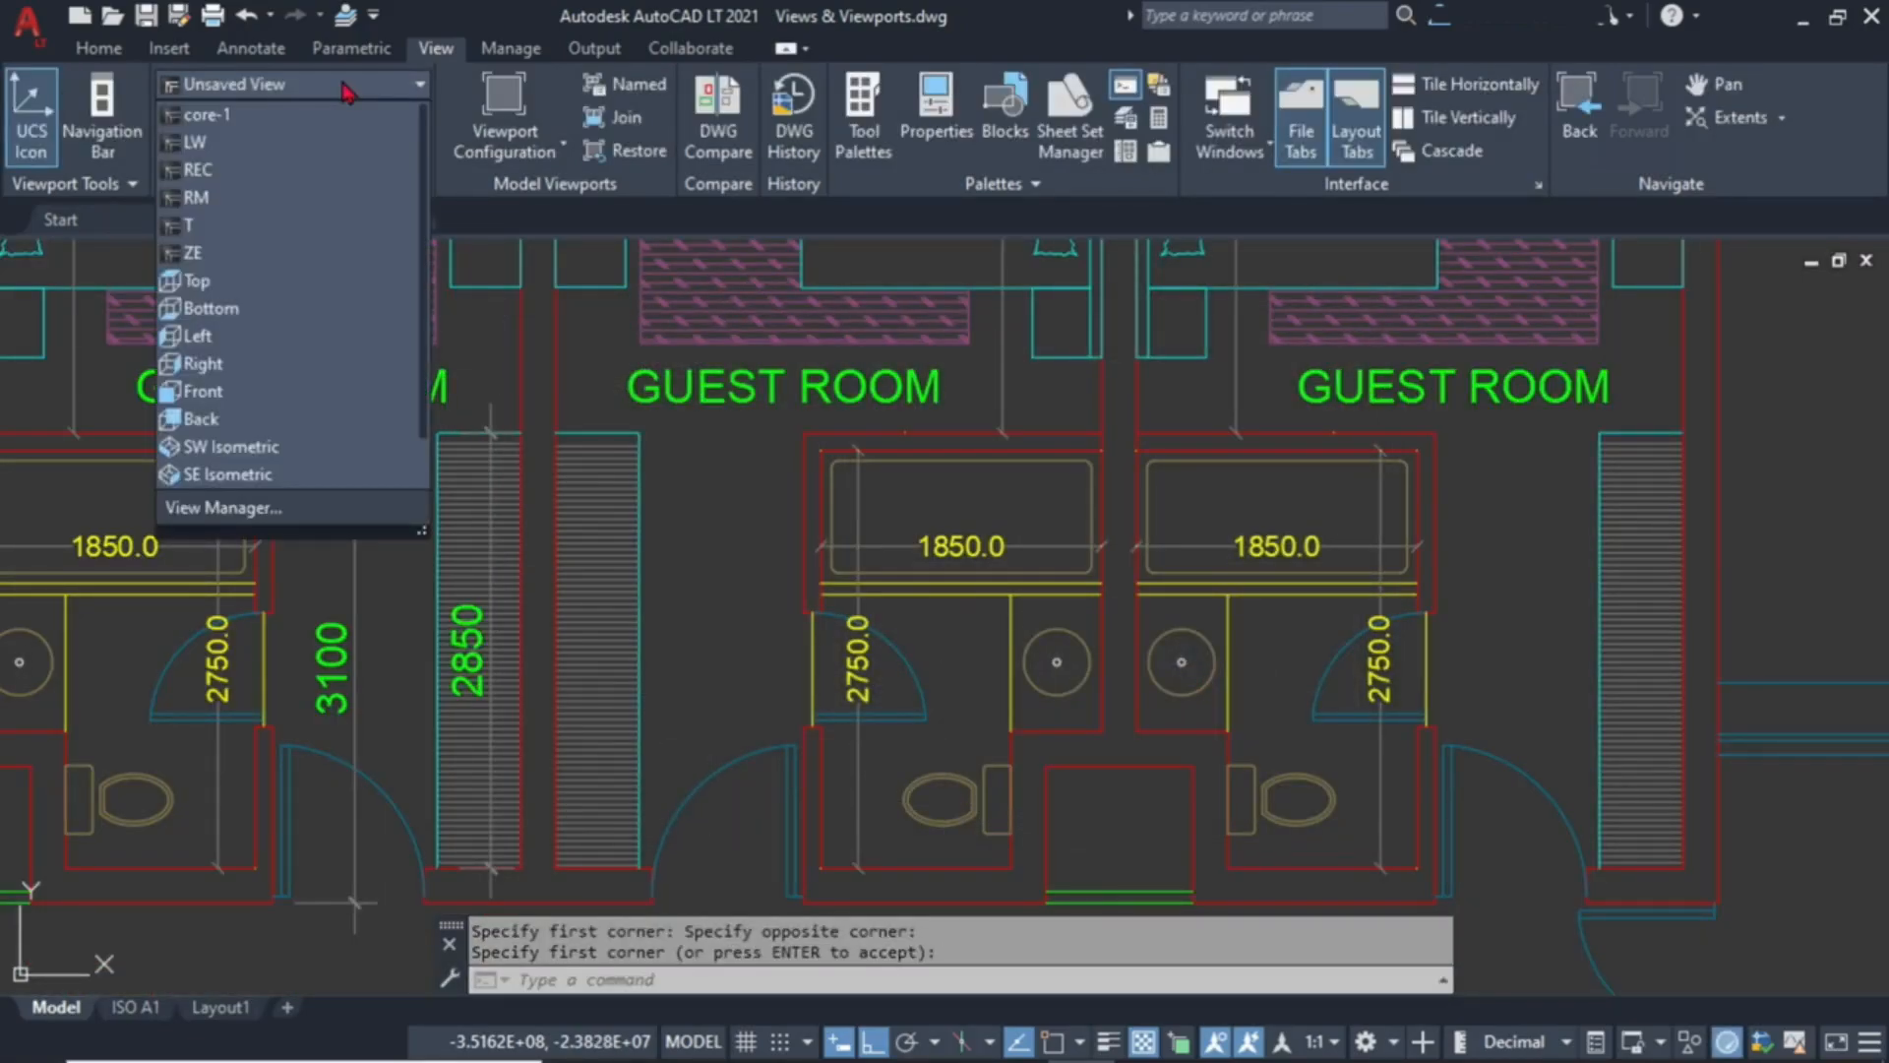
left_click(236, 201)
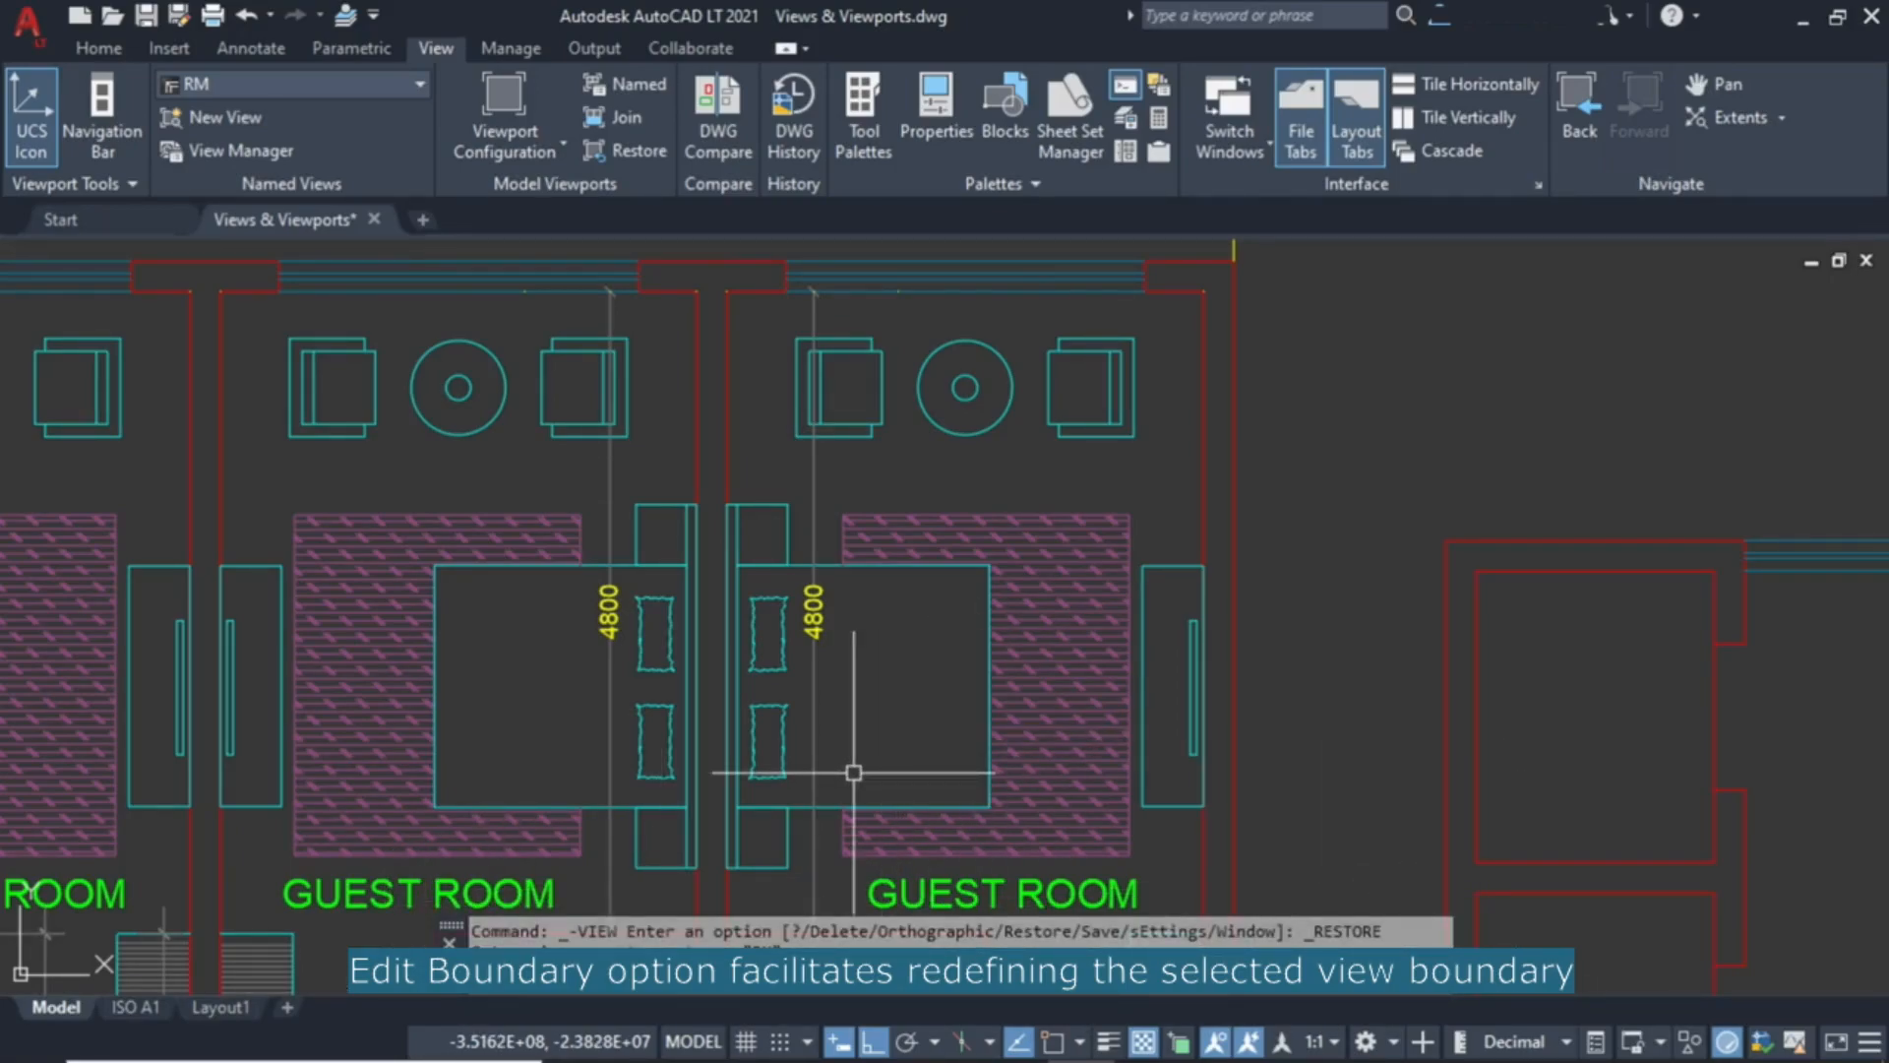
Delete the 1:100 guest room viewport from Layout1.
left_click(223, 1009)
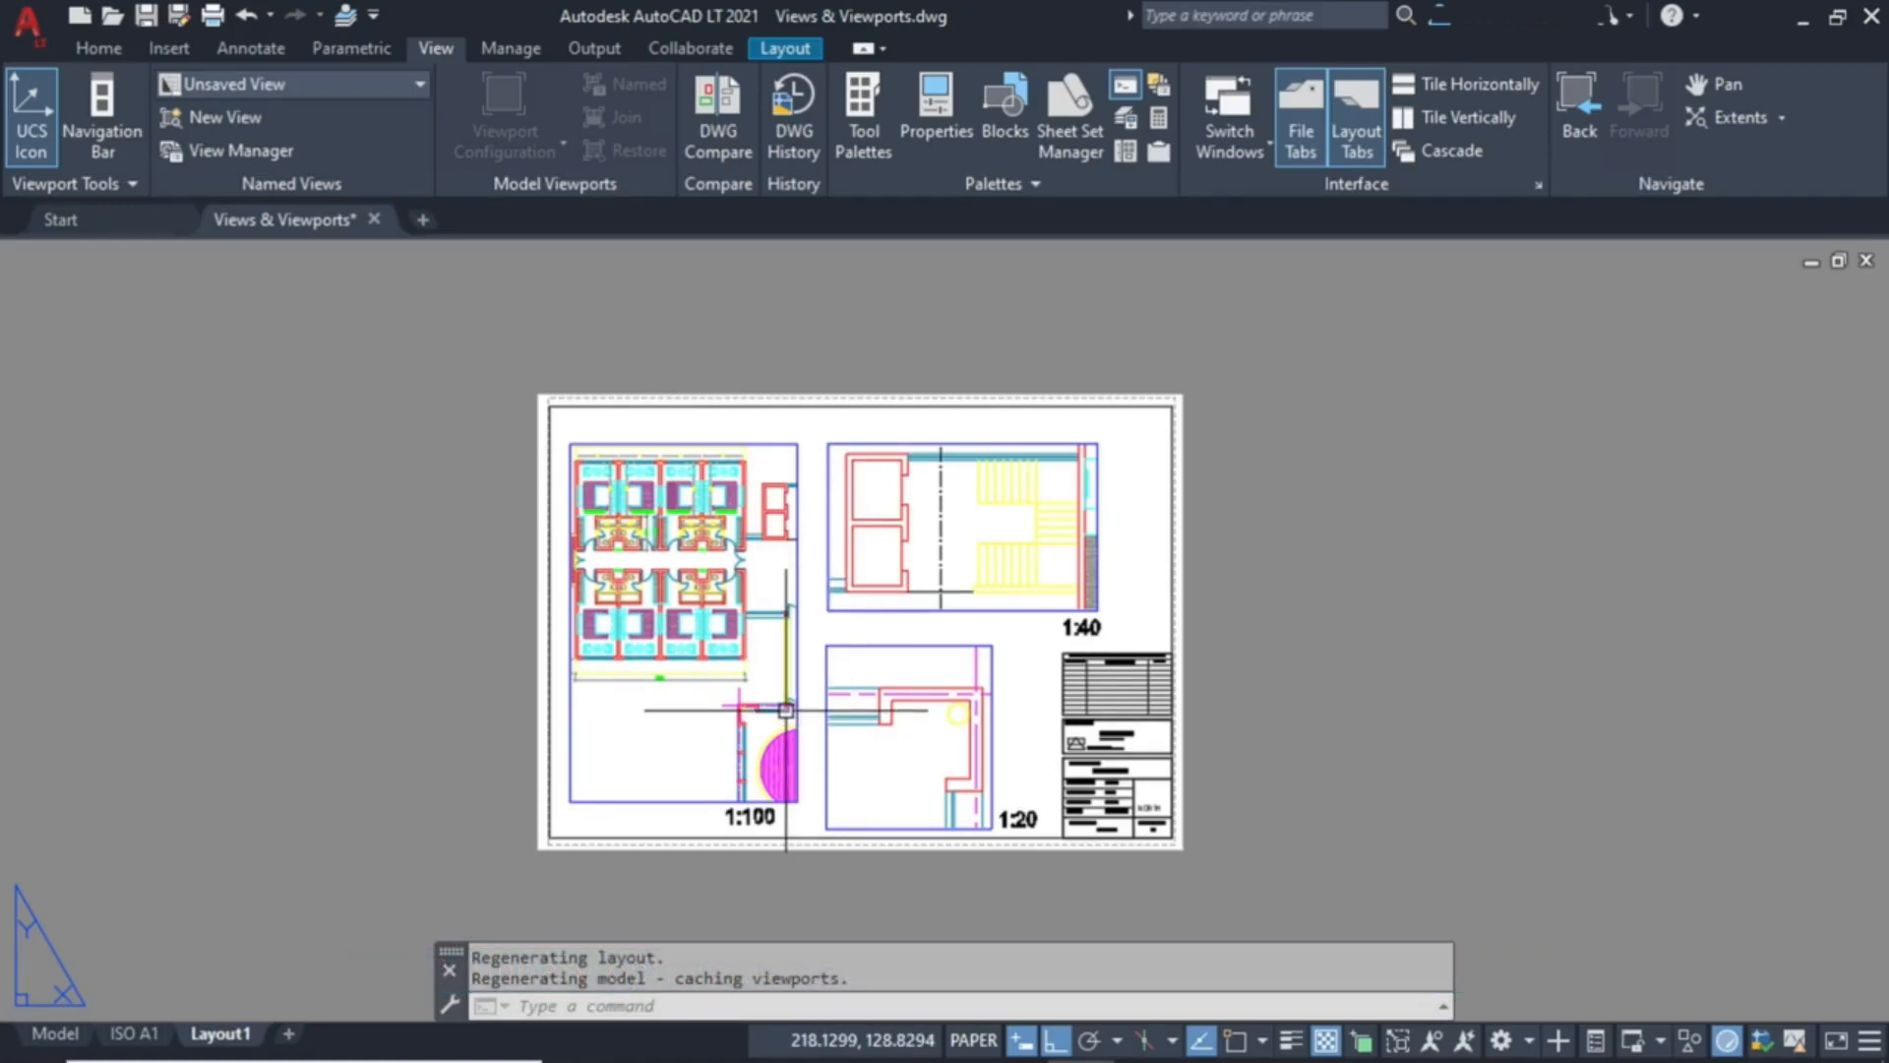
left_click(799, 580)
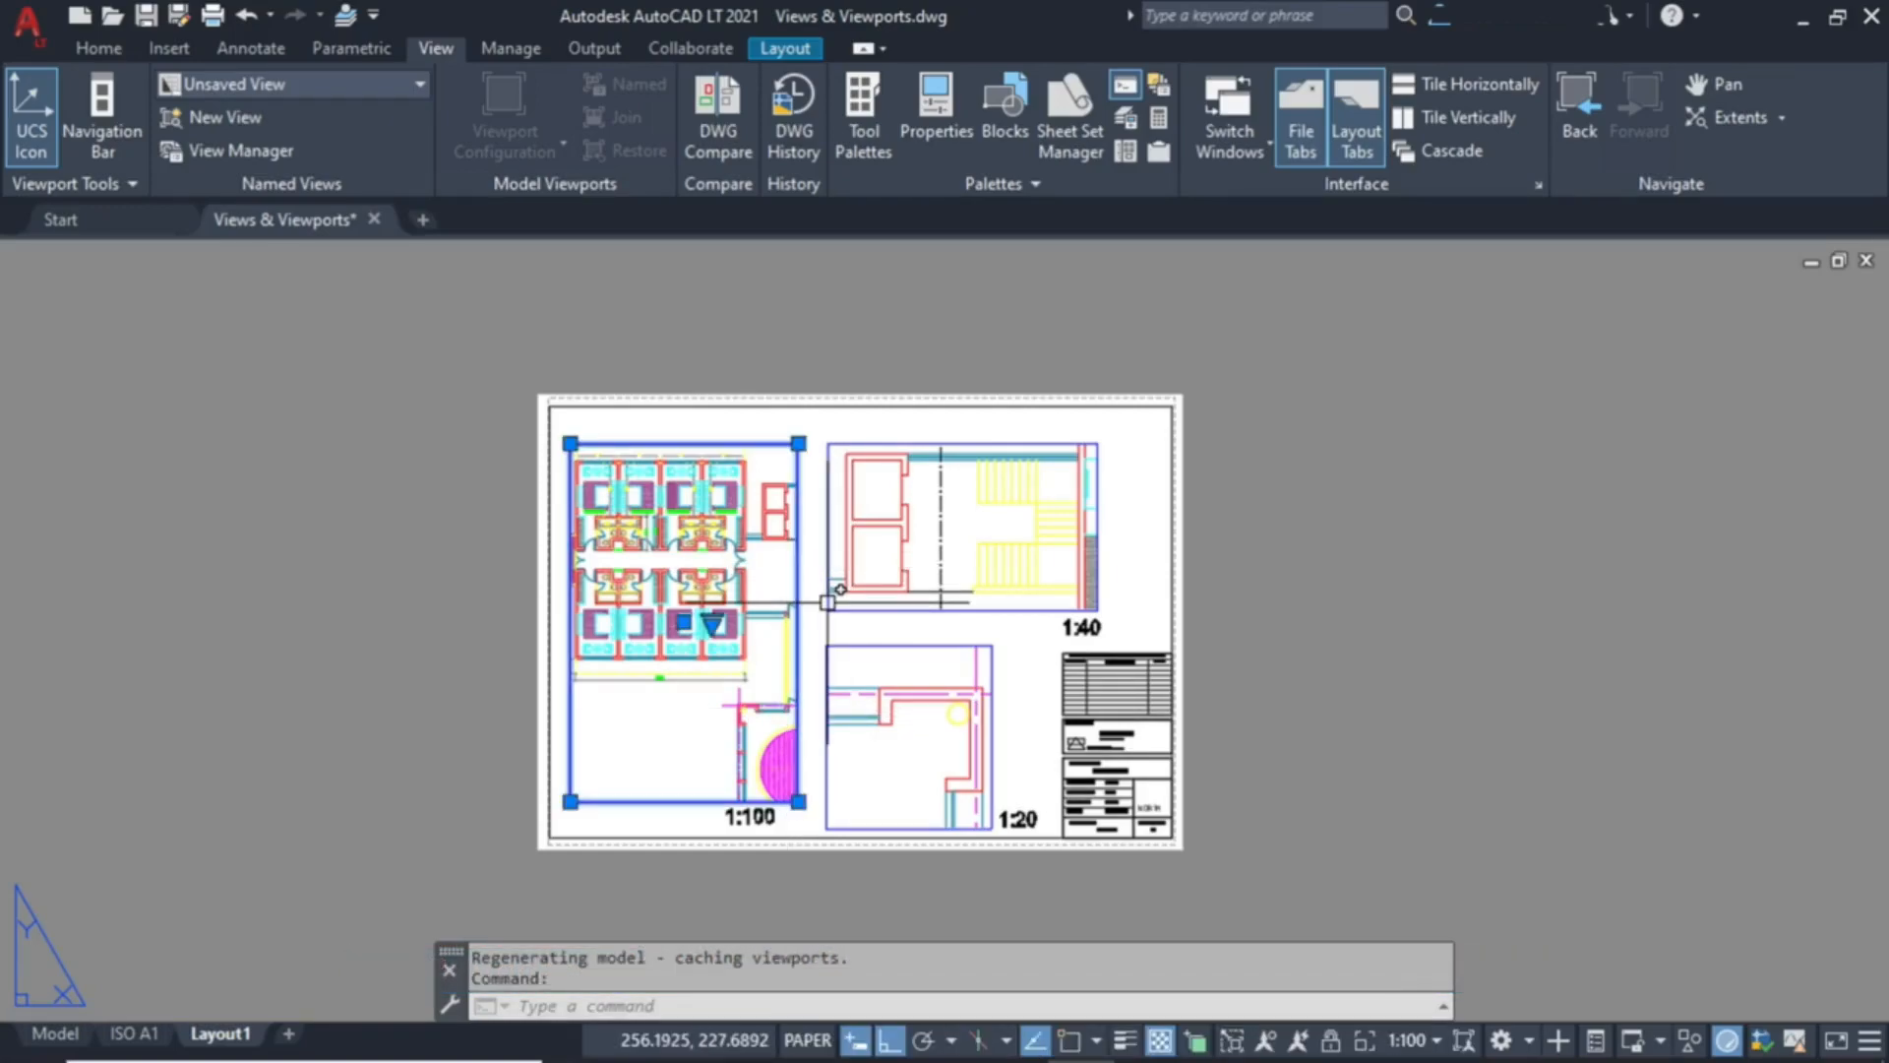
key("Delete")
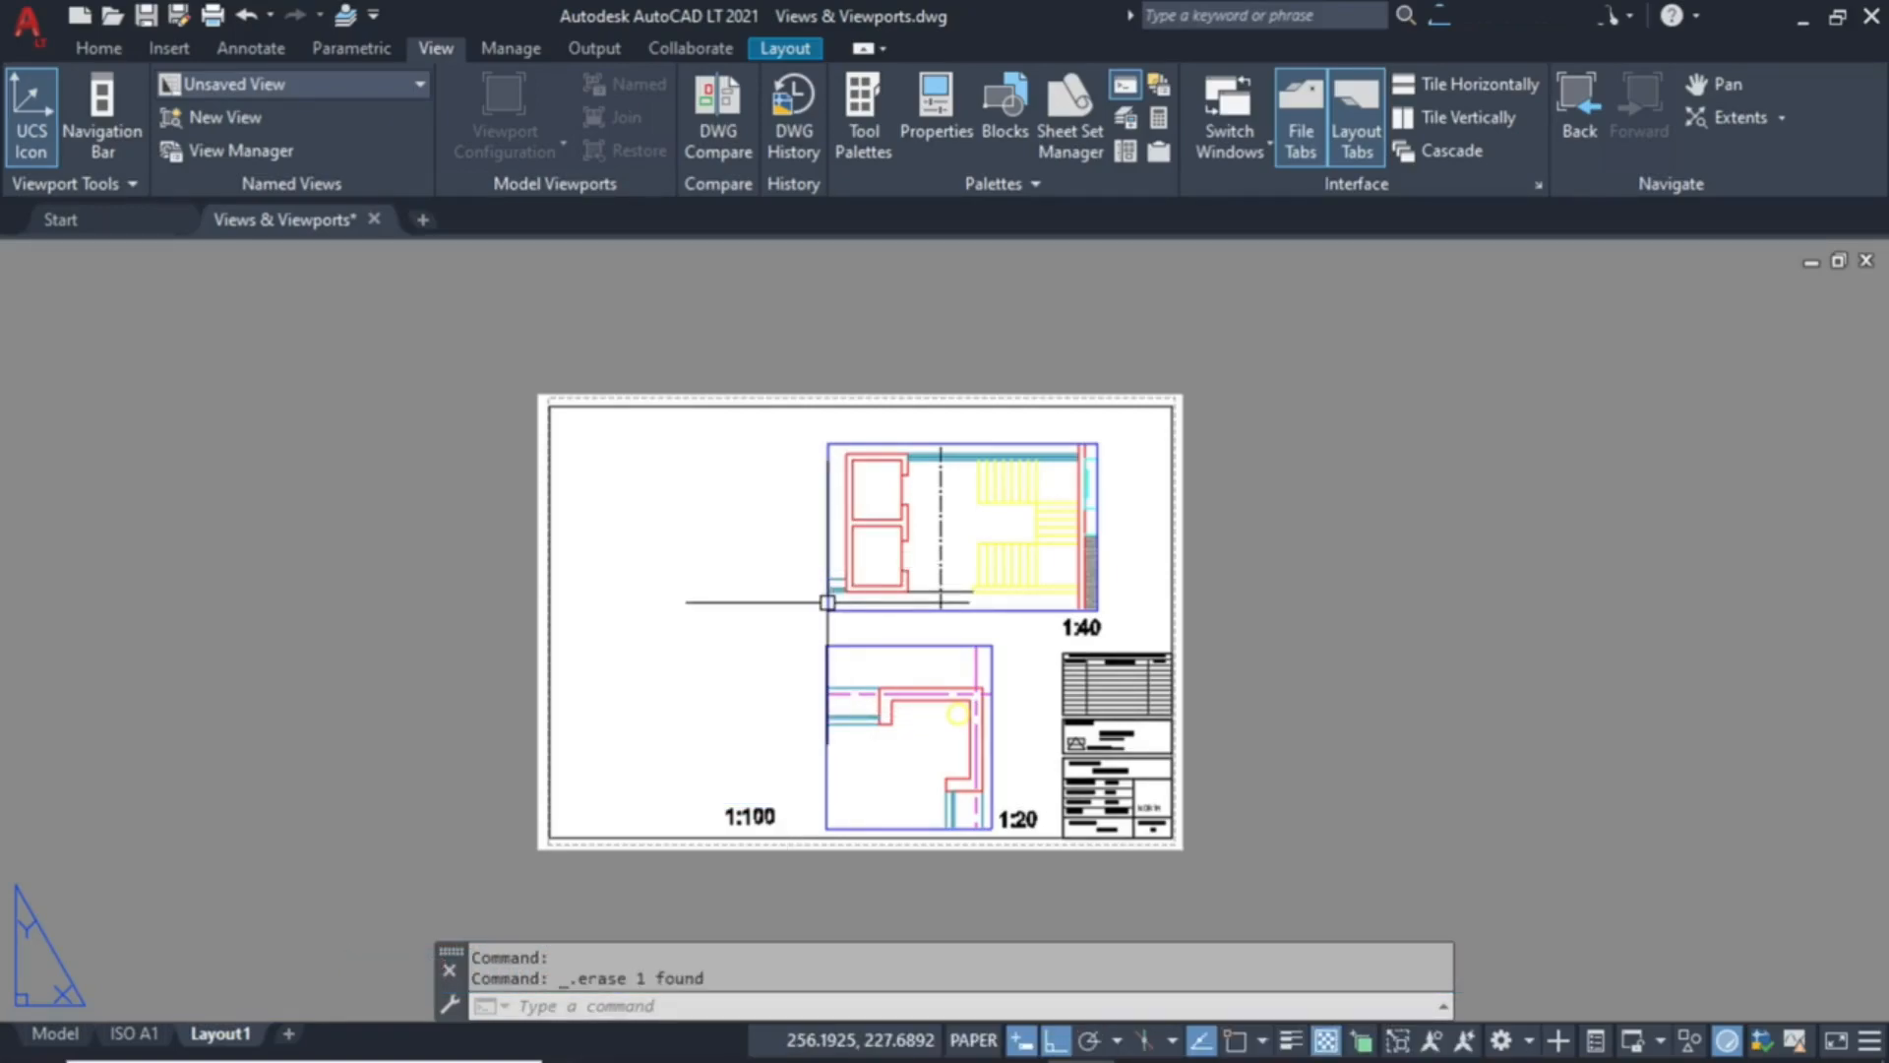
Insert saved view LW as a 1:100 viewport at the left side of the Layout1 sheet.
left_click(798, 51)
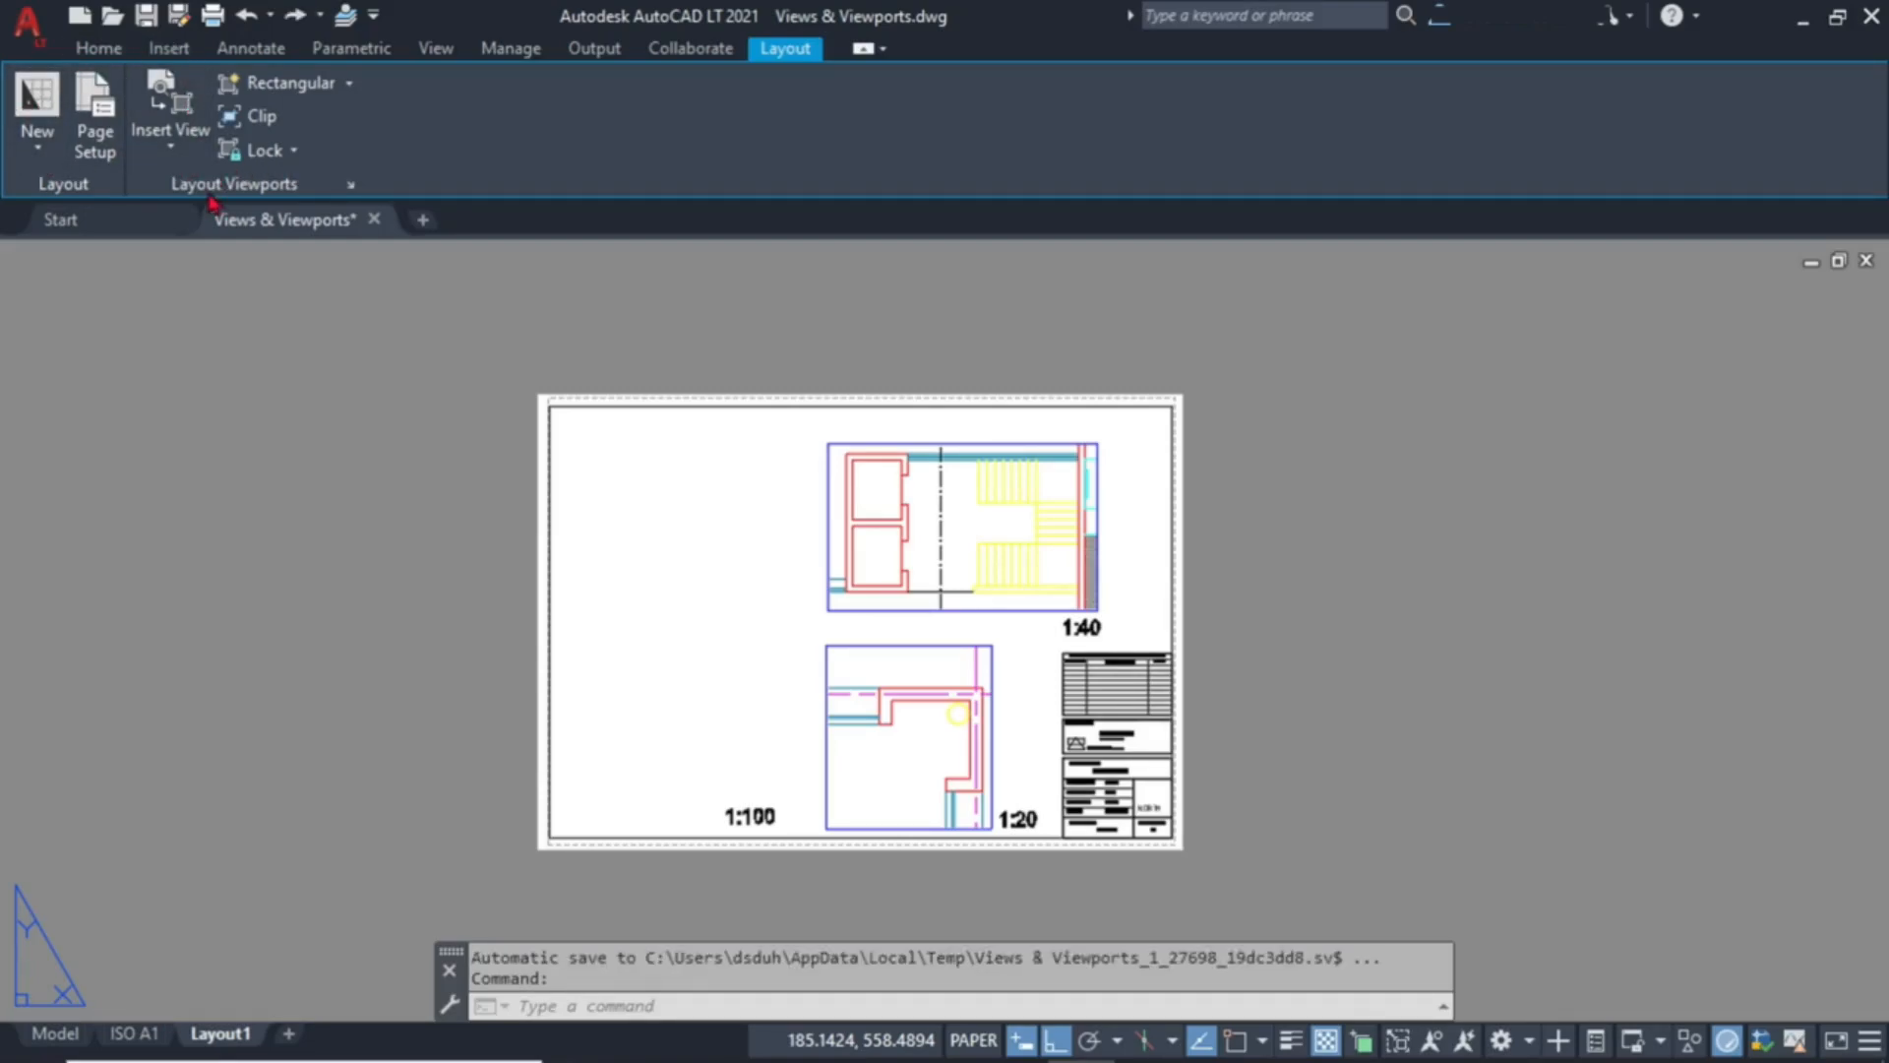
left_click(165, 138)
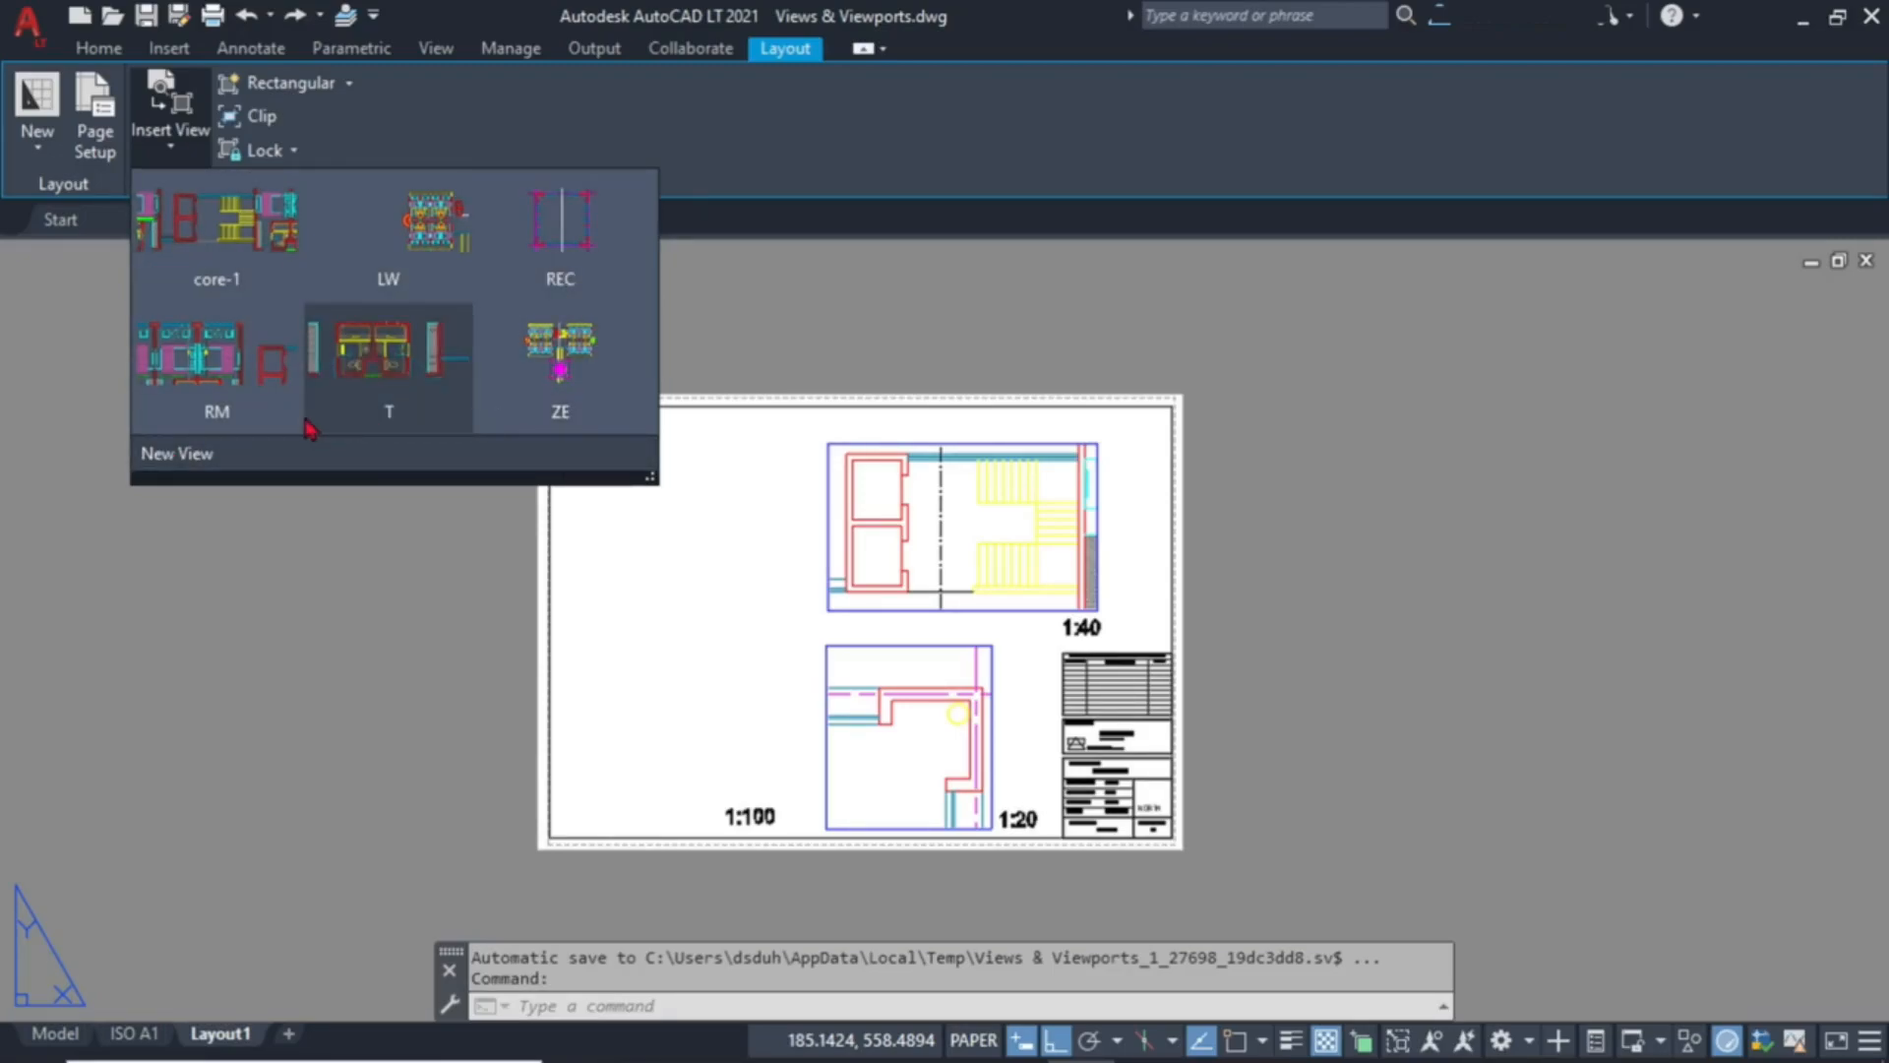
left_click(429, 253)
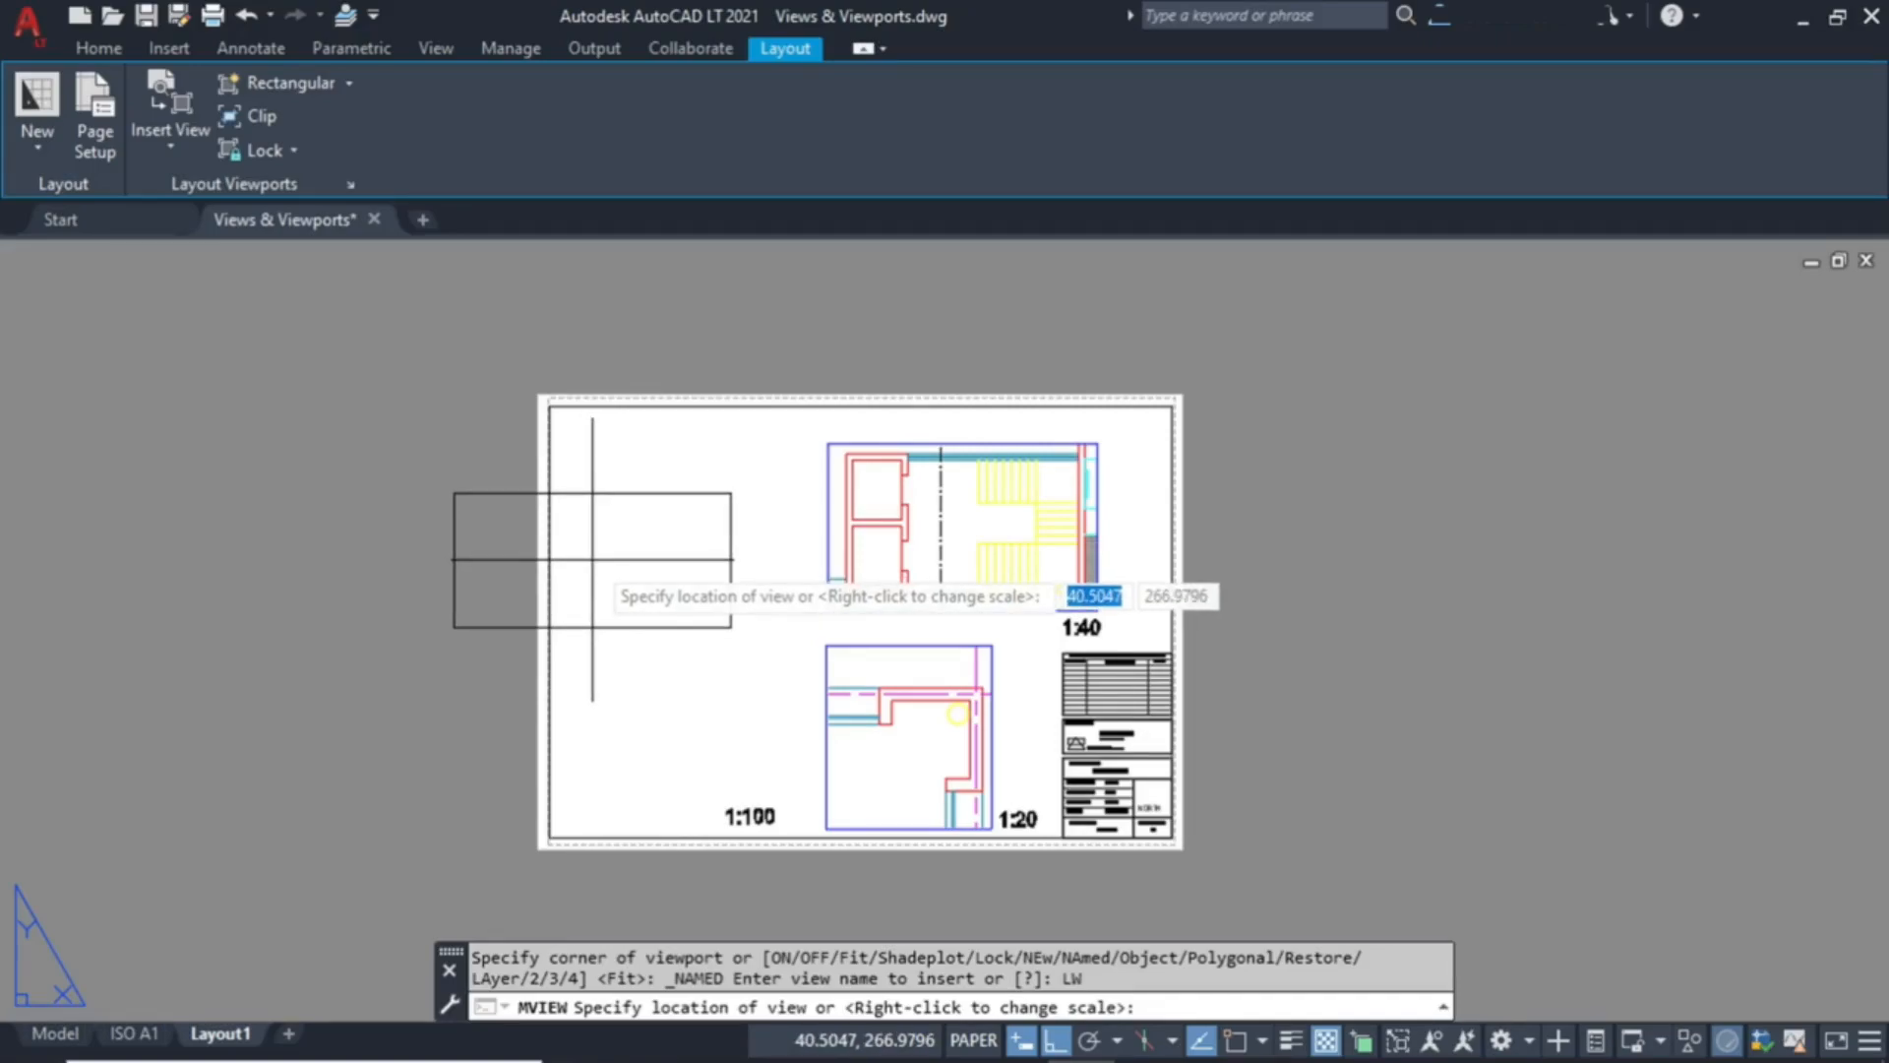
right_click(593, 559)
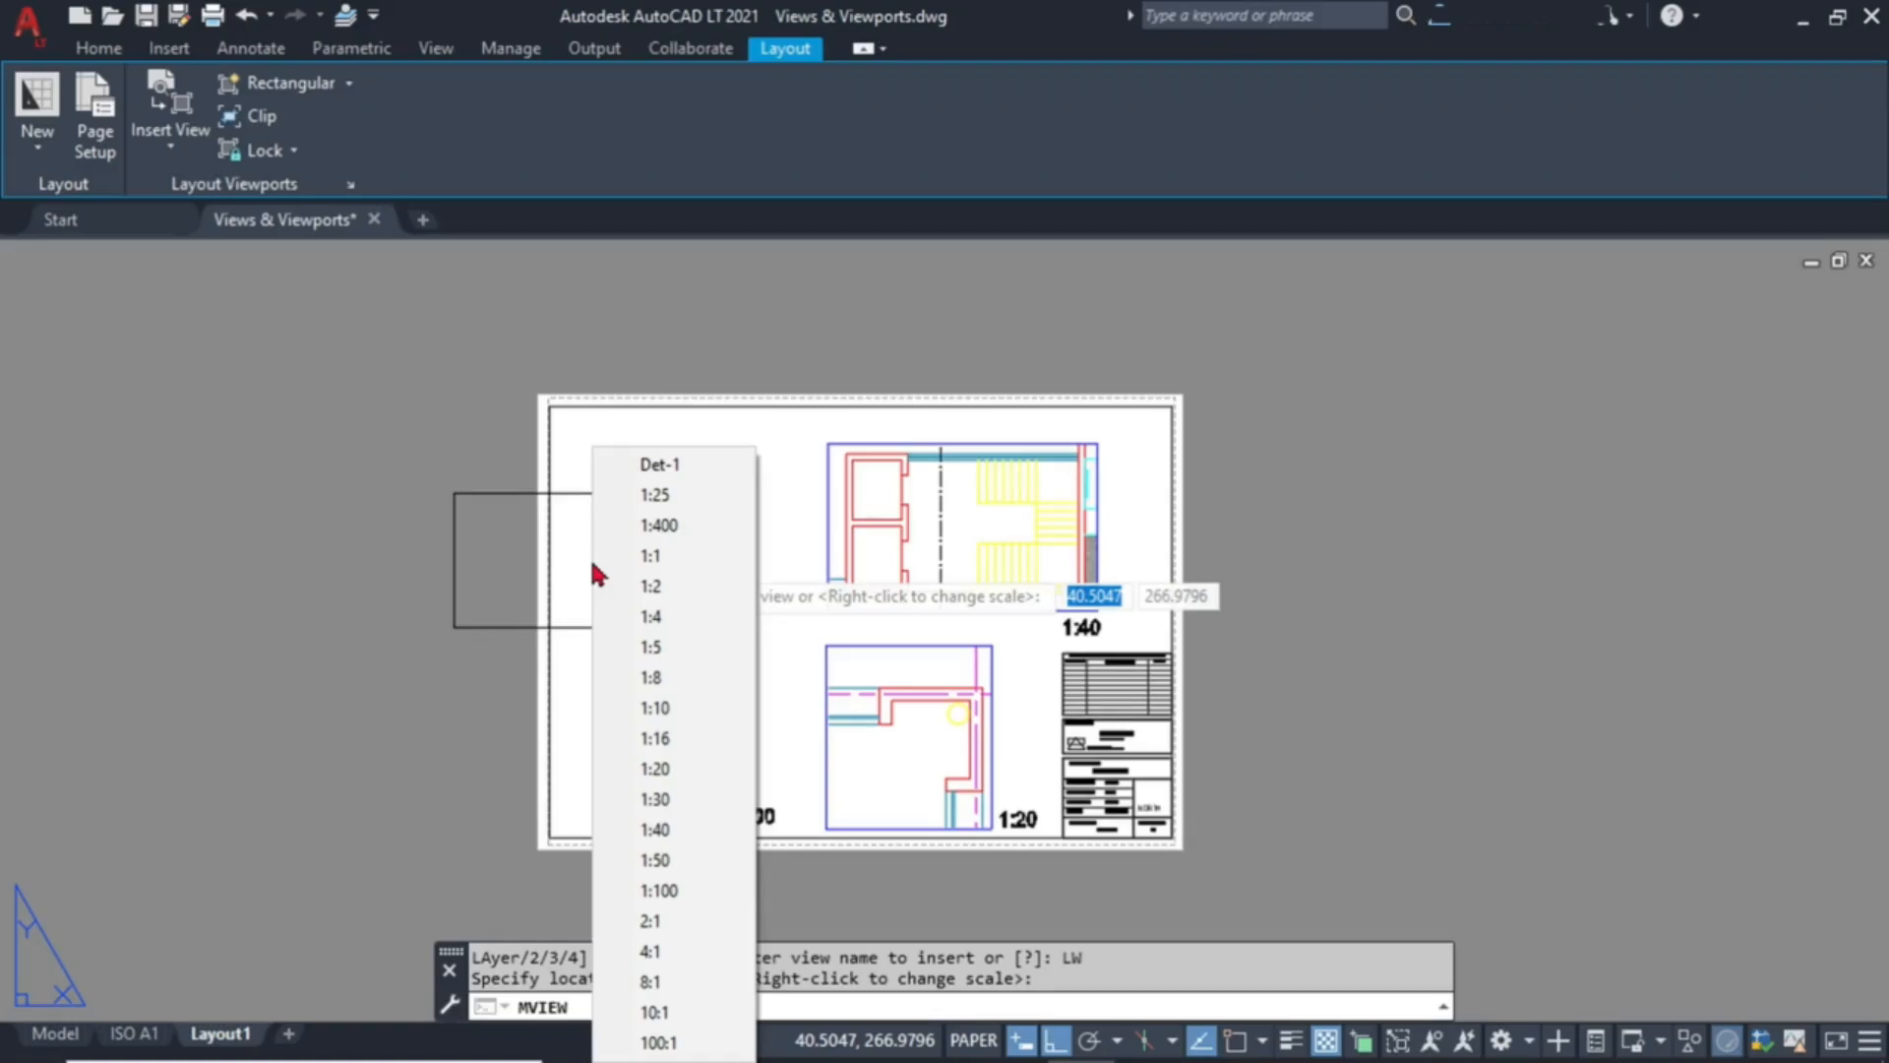
left_click(658, 892)
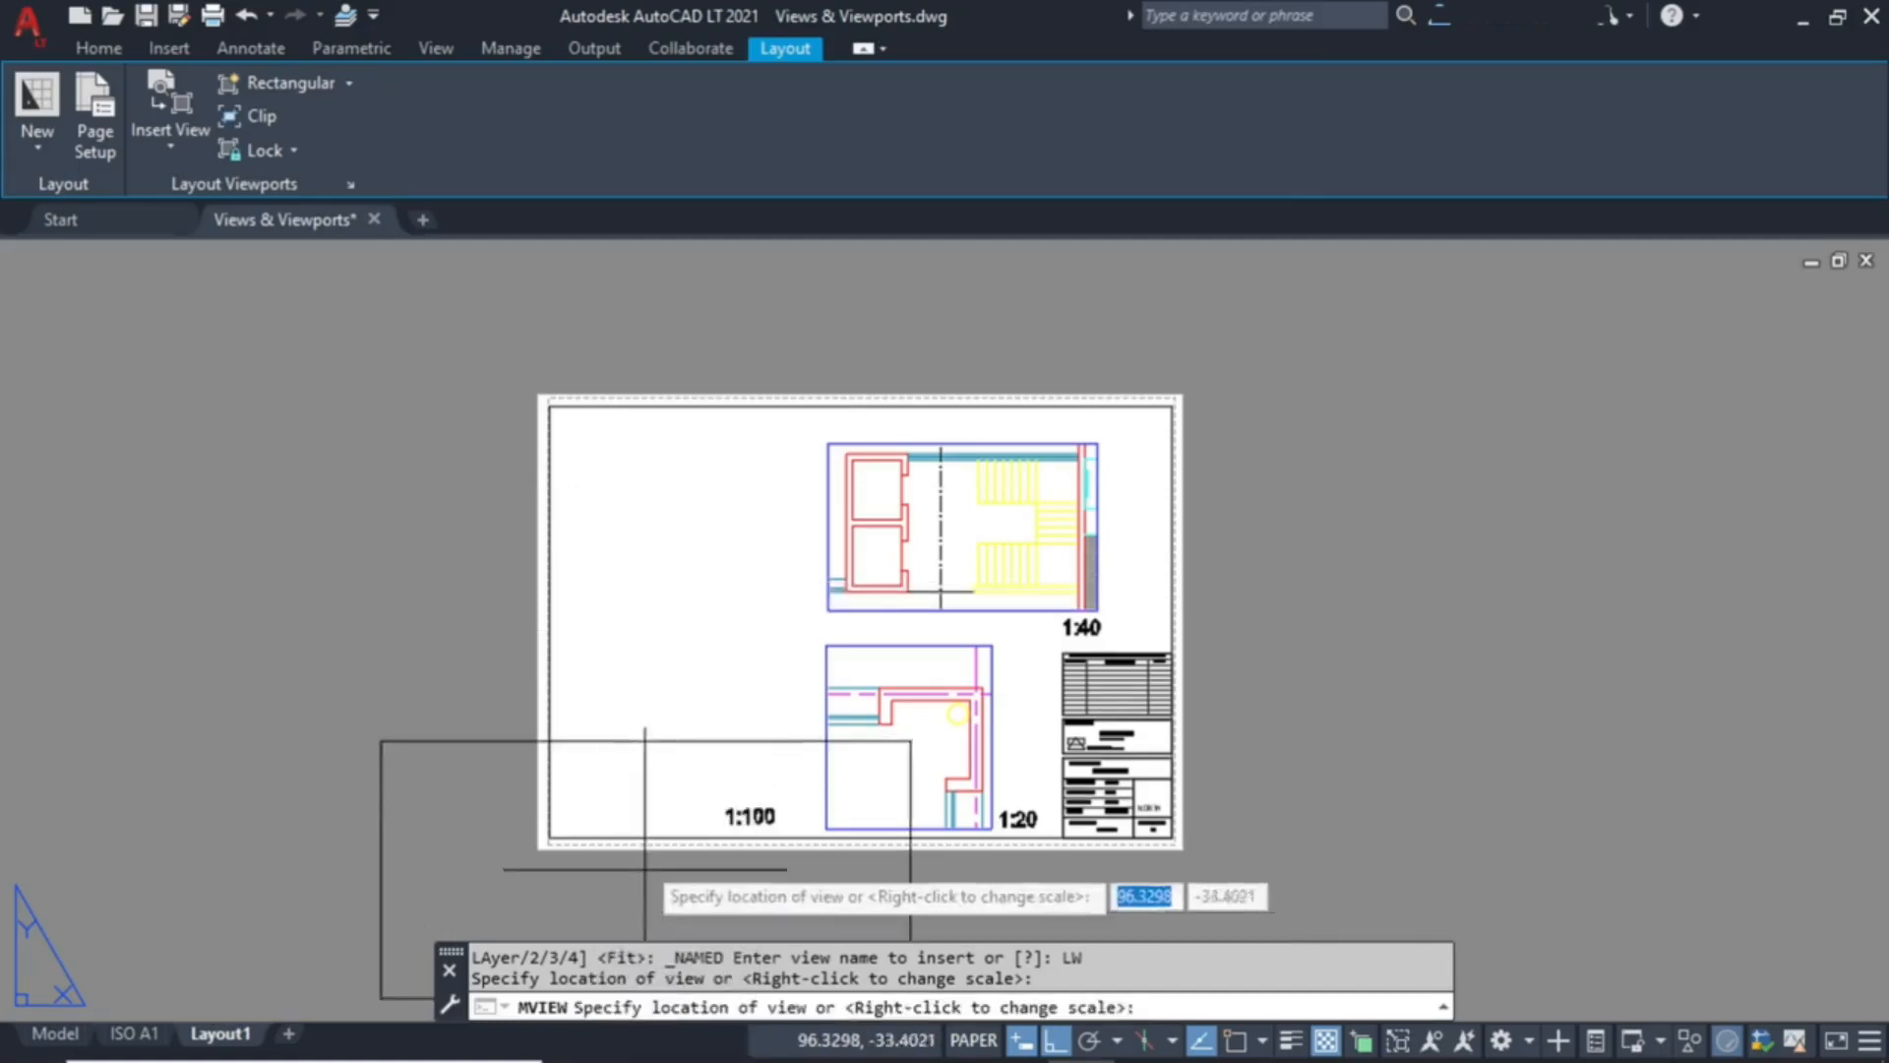
left_click(509, 621)
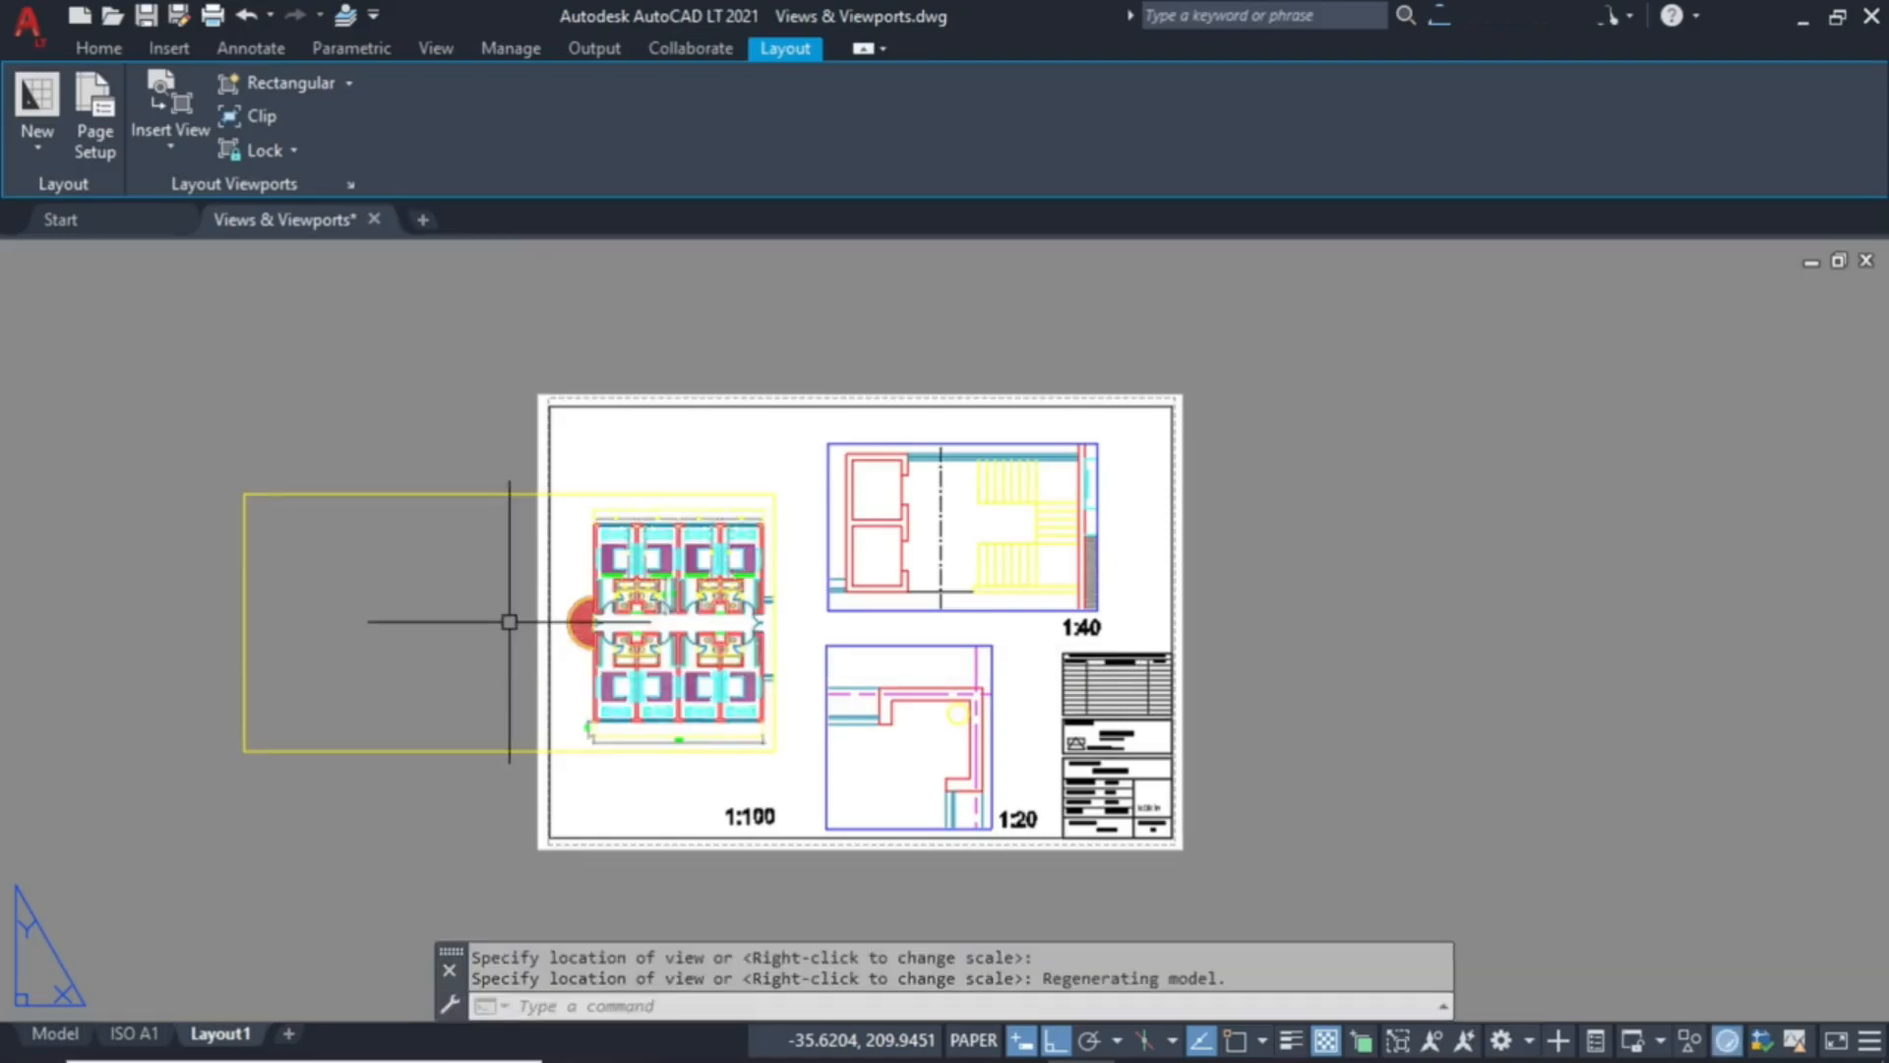
Stretch the left edge of the LW viewport inward so the viewport fits inside the sheet border.
left_click(245, 493)
left_click(245, 493)
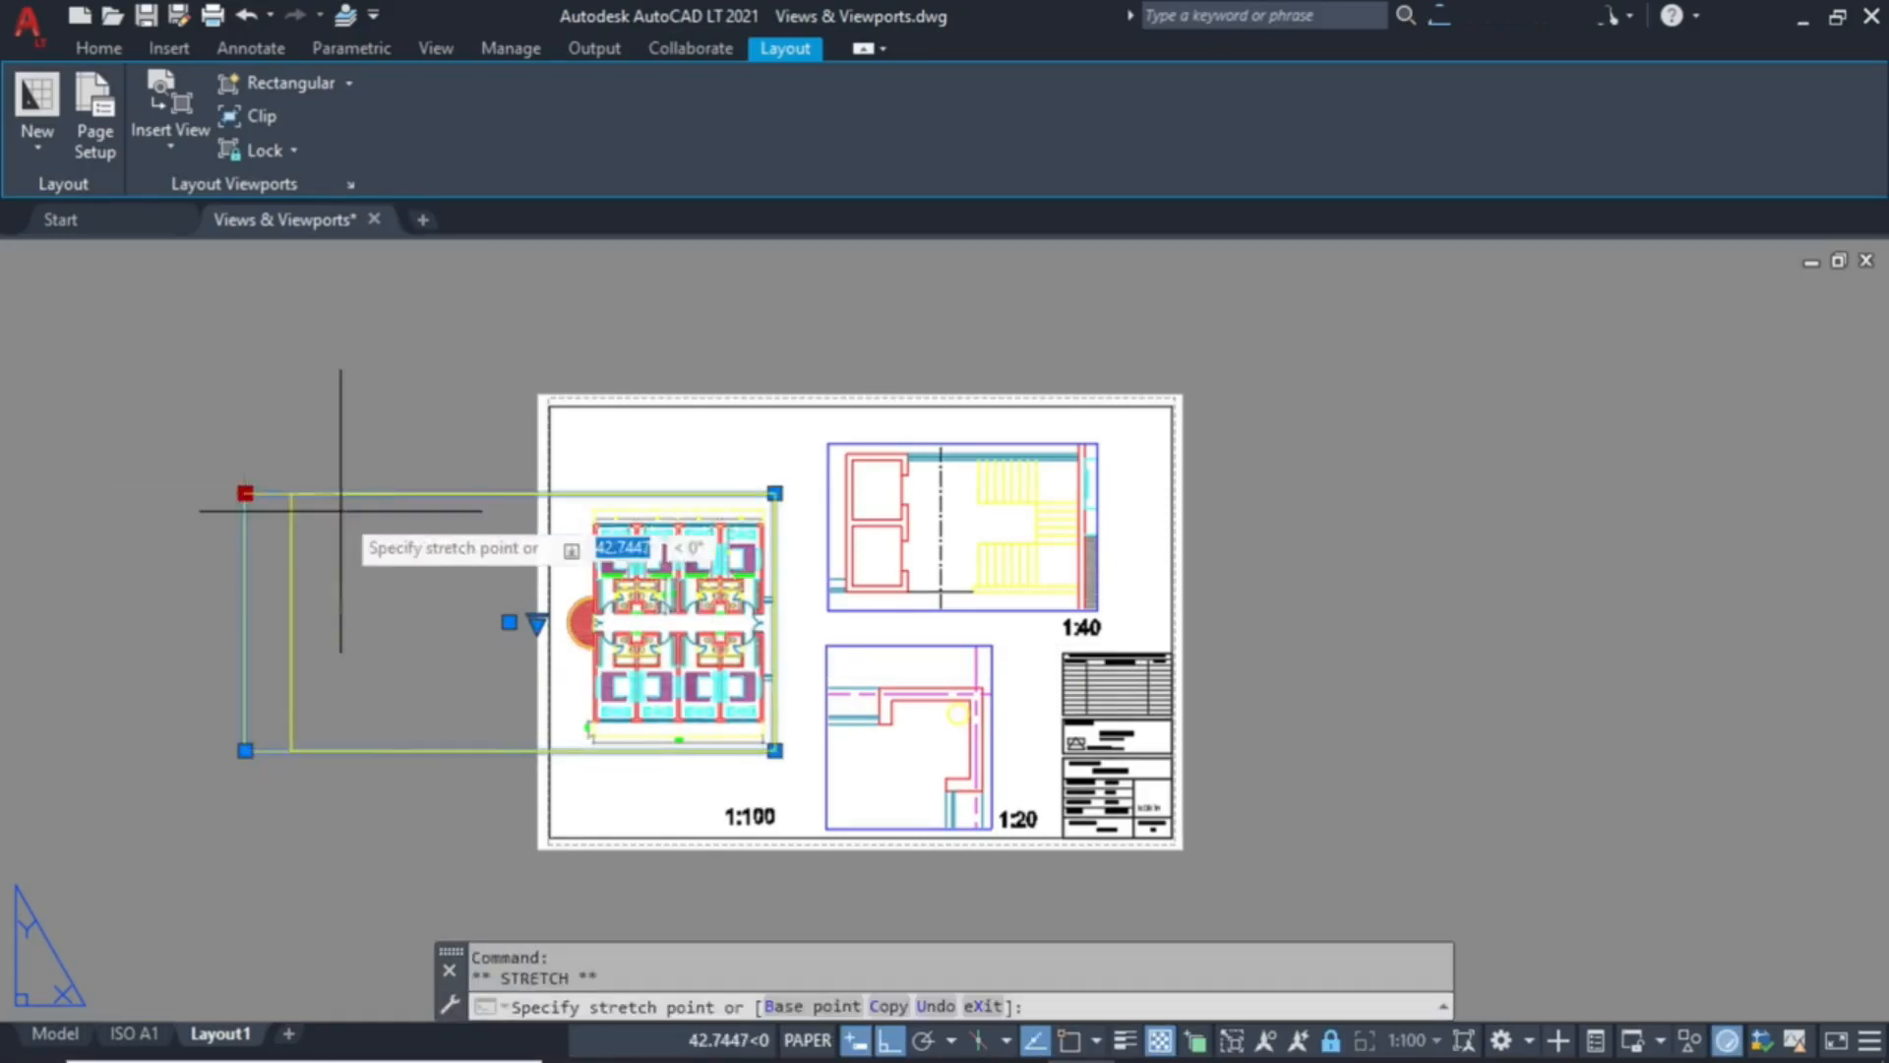
scroll(526, 529, "up", 4)
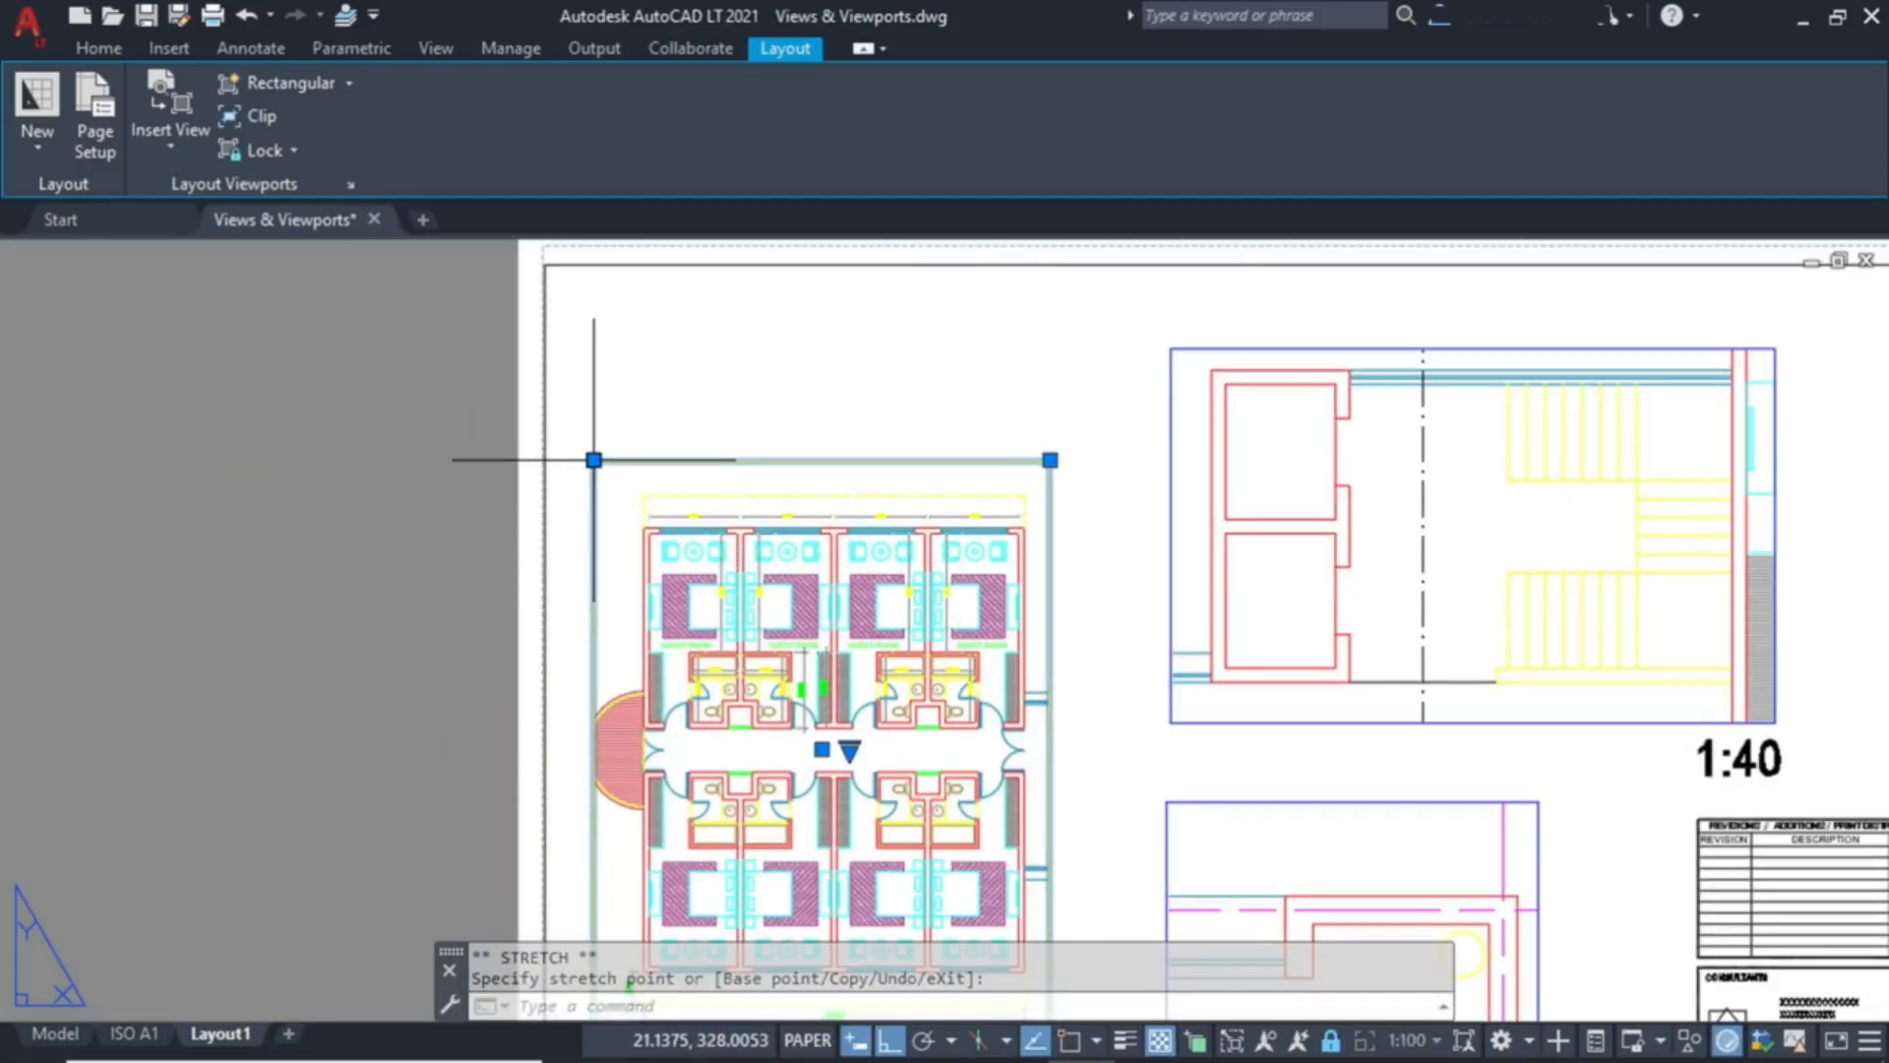
scroll(797, 423, "down", 2)
key("Escape")
Delete the existing lift and stair viewport and insert saved view core-1 at 1:40 in its place.
left_click(1169, 374)
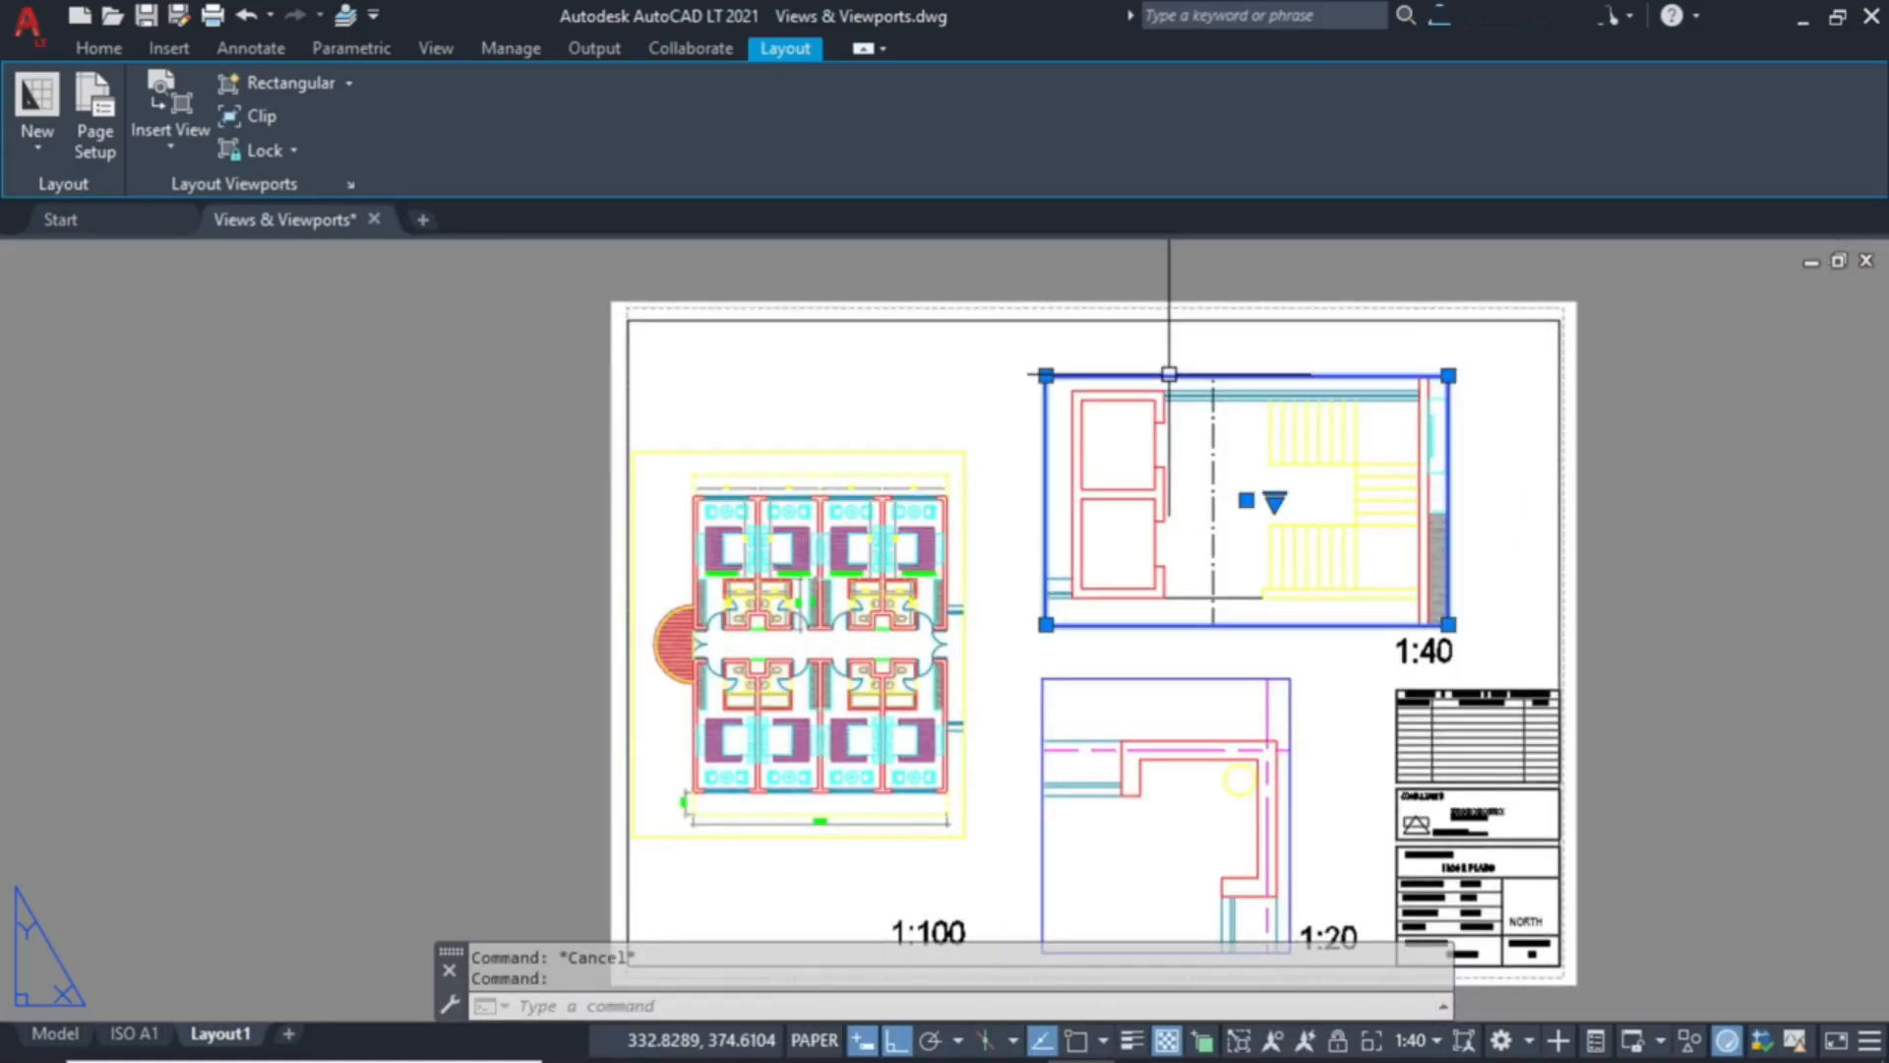
key("Delete")
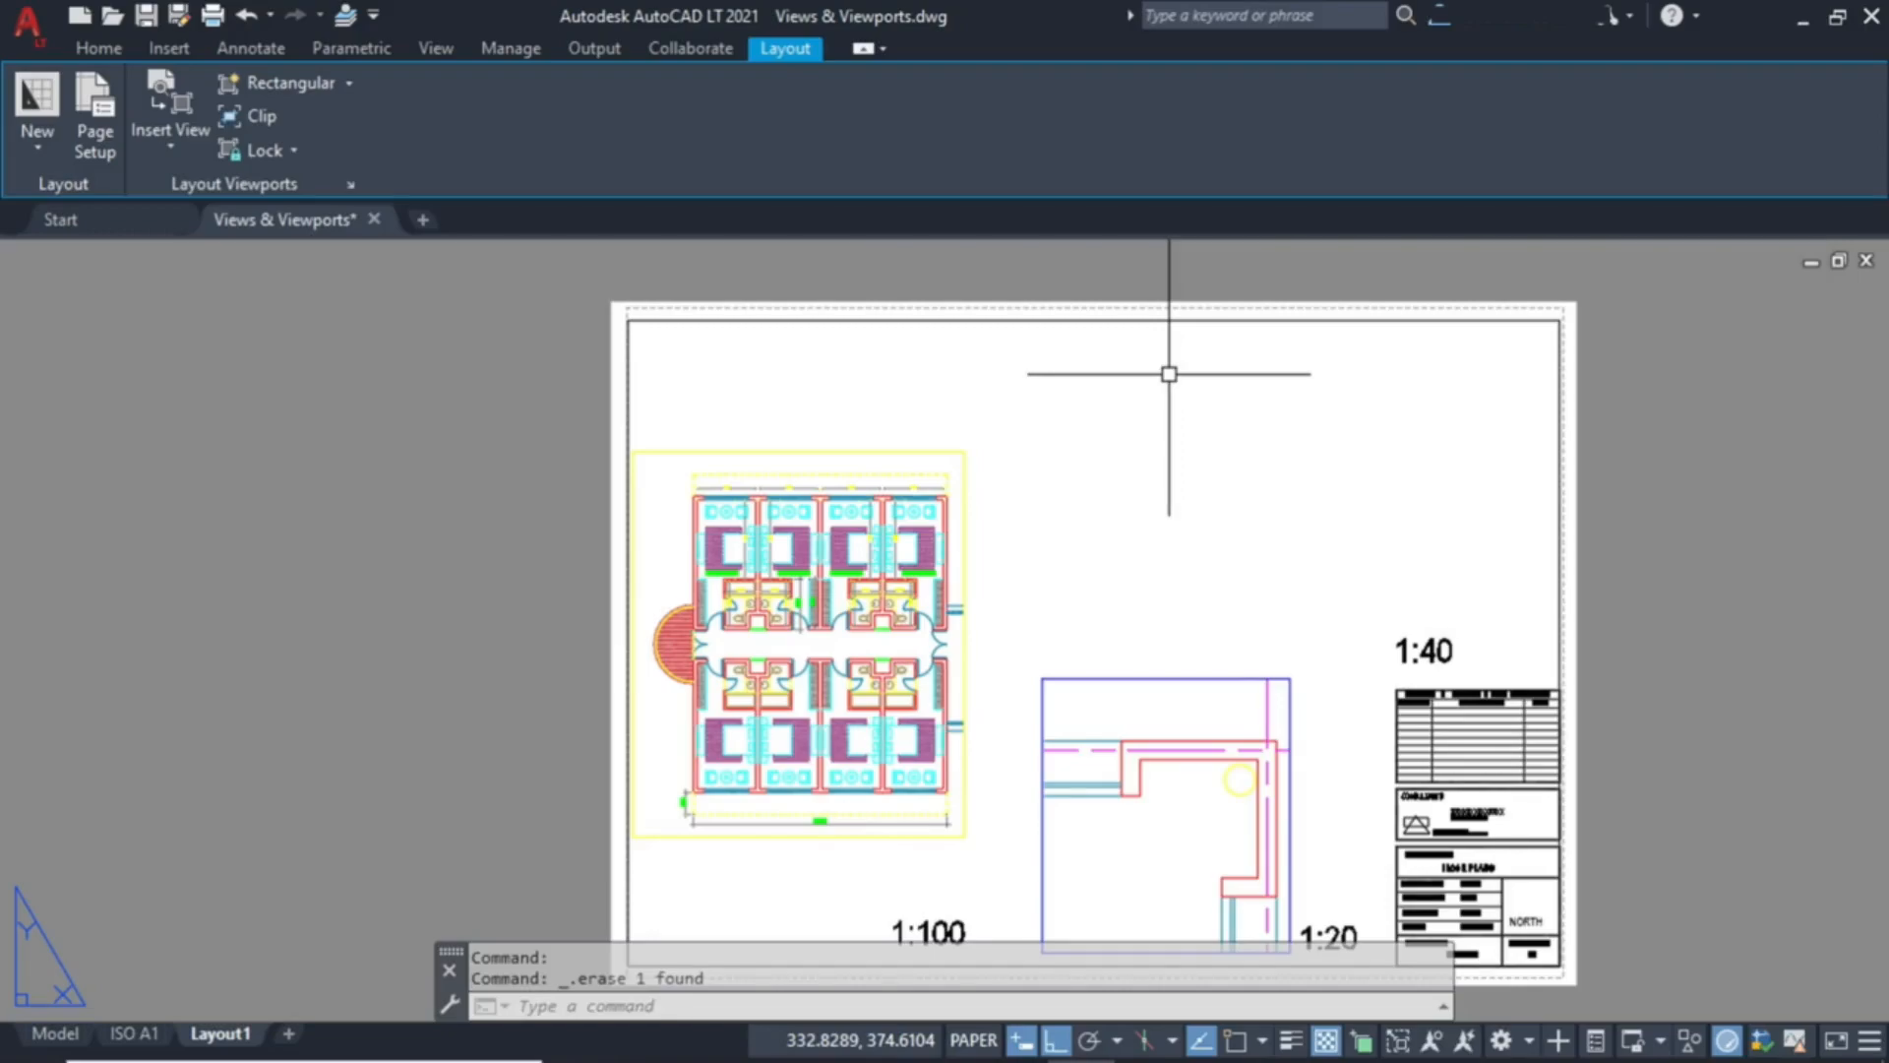
left_click(191, 148)
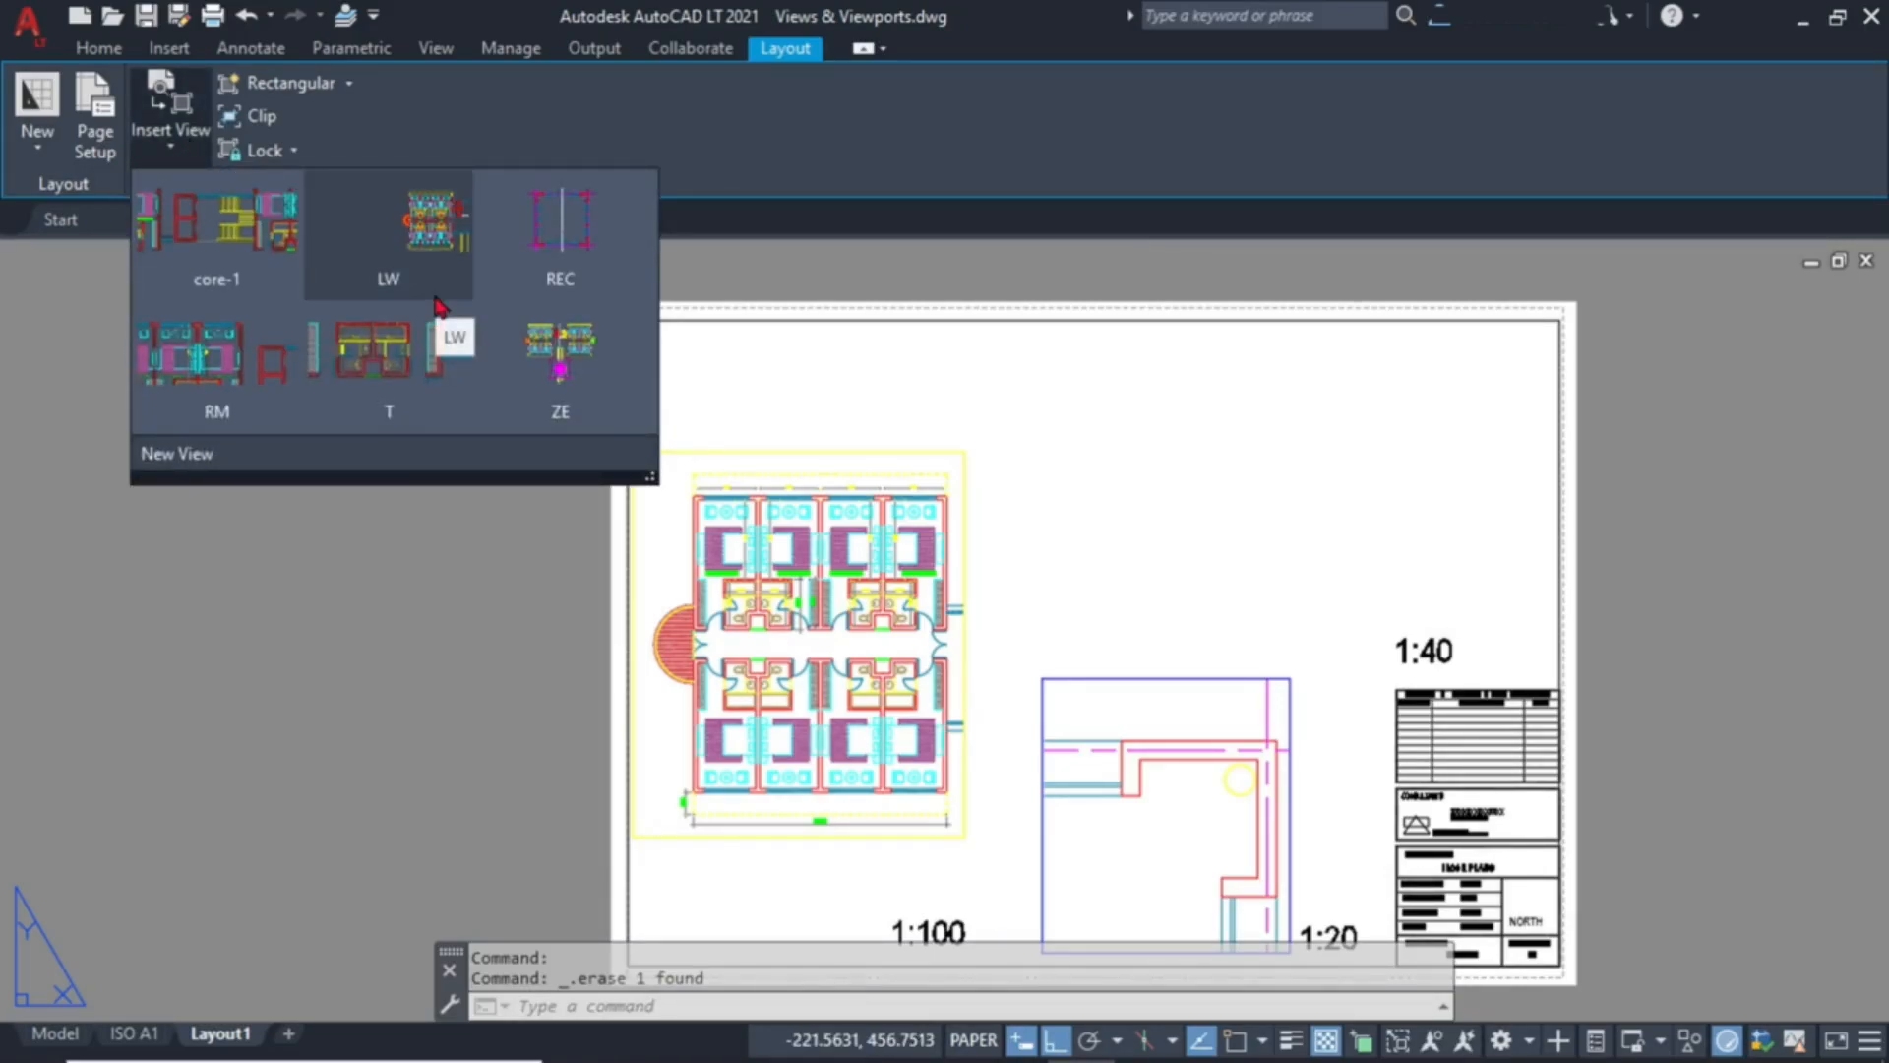
left_click(216, 231)
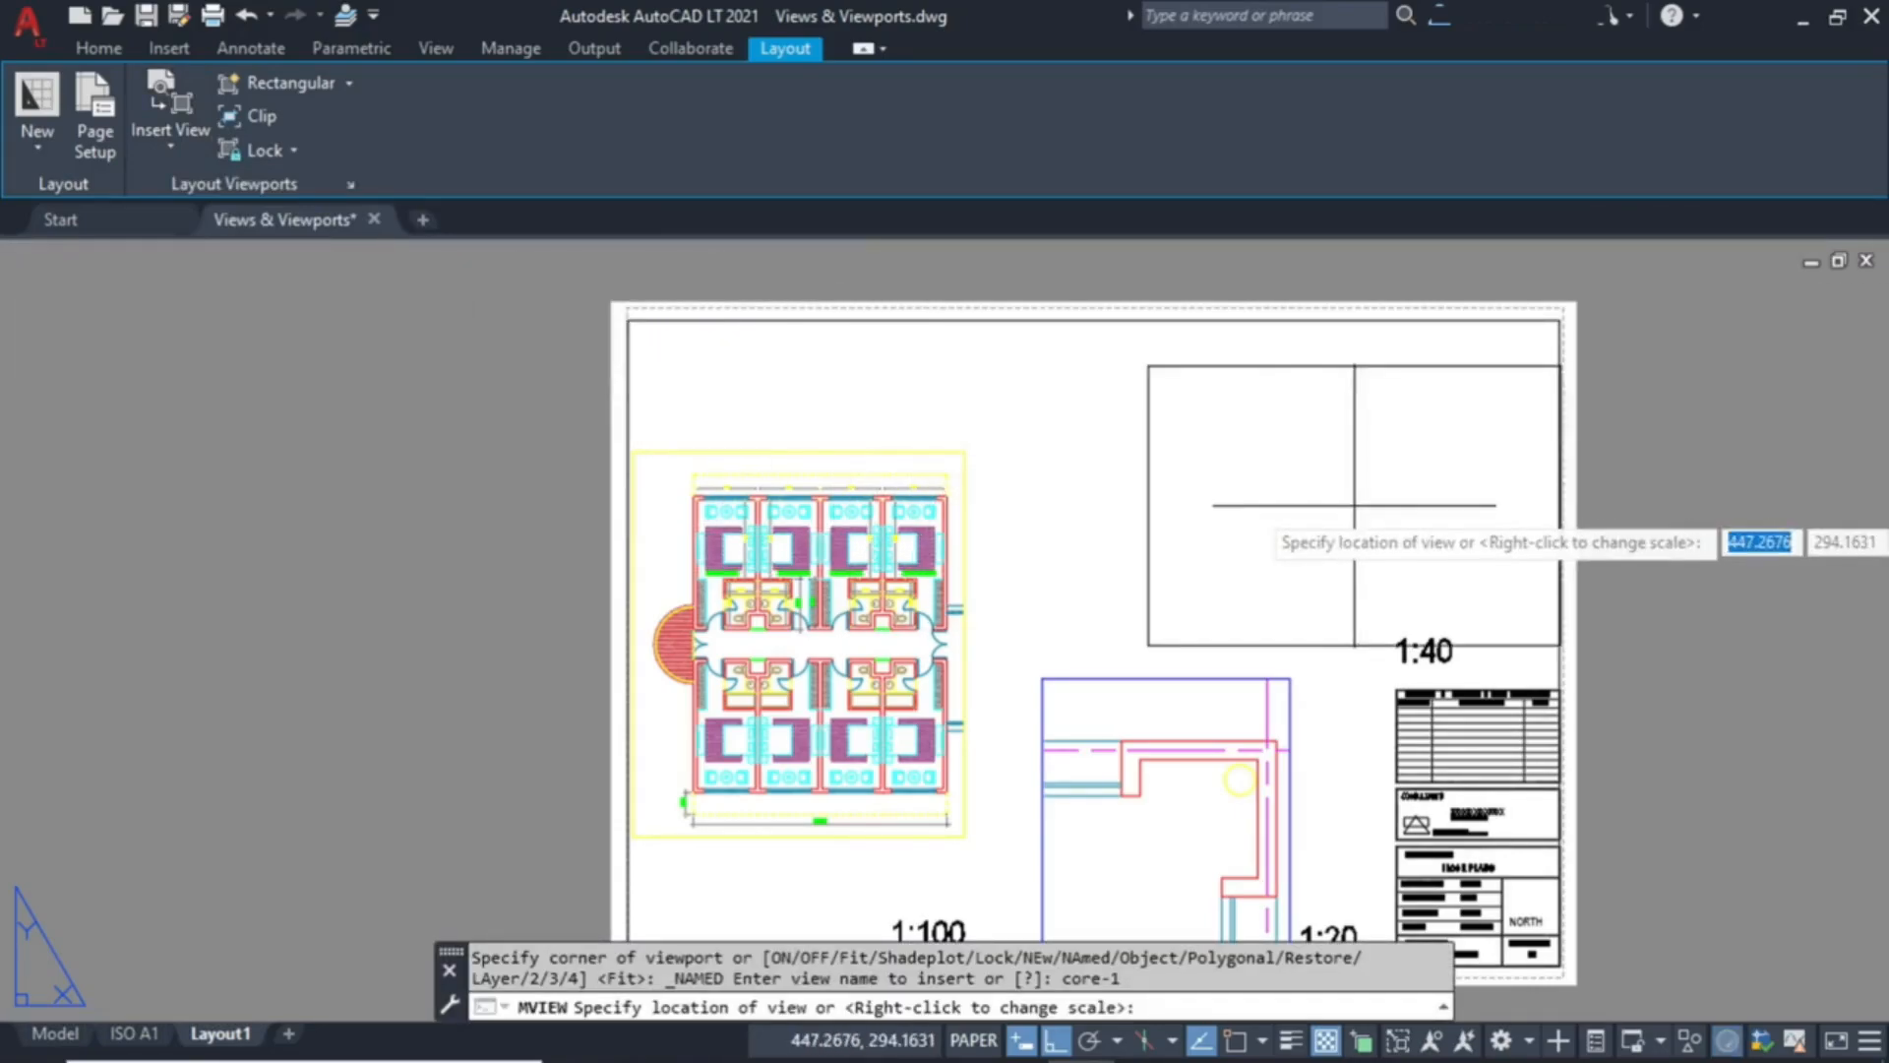
right_click(1269, 484)
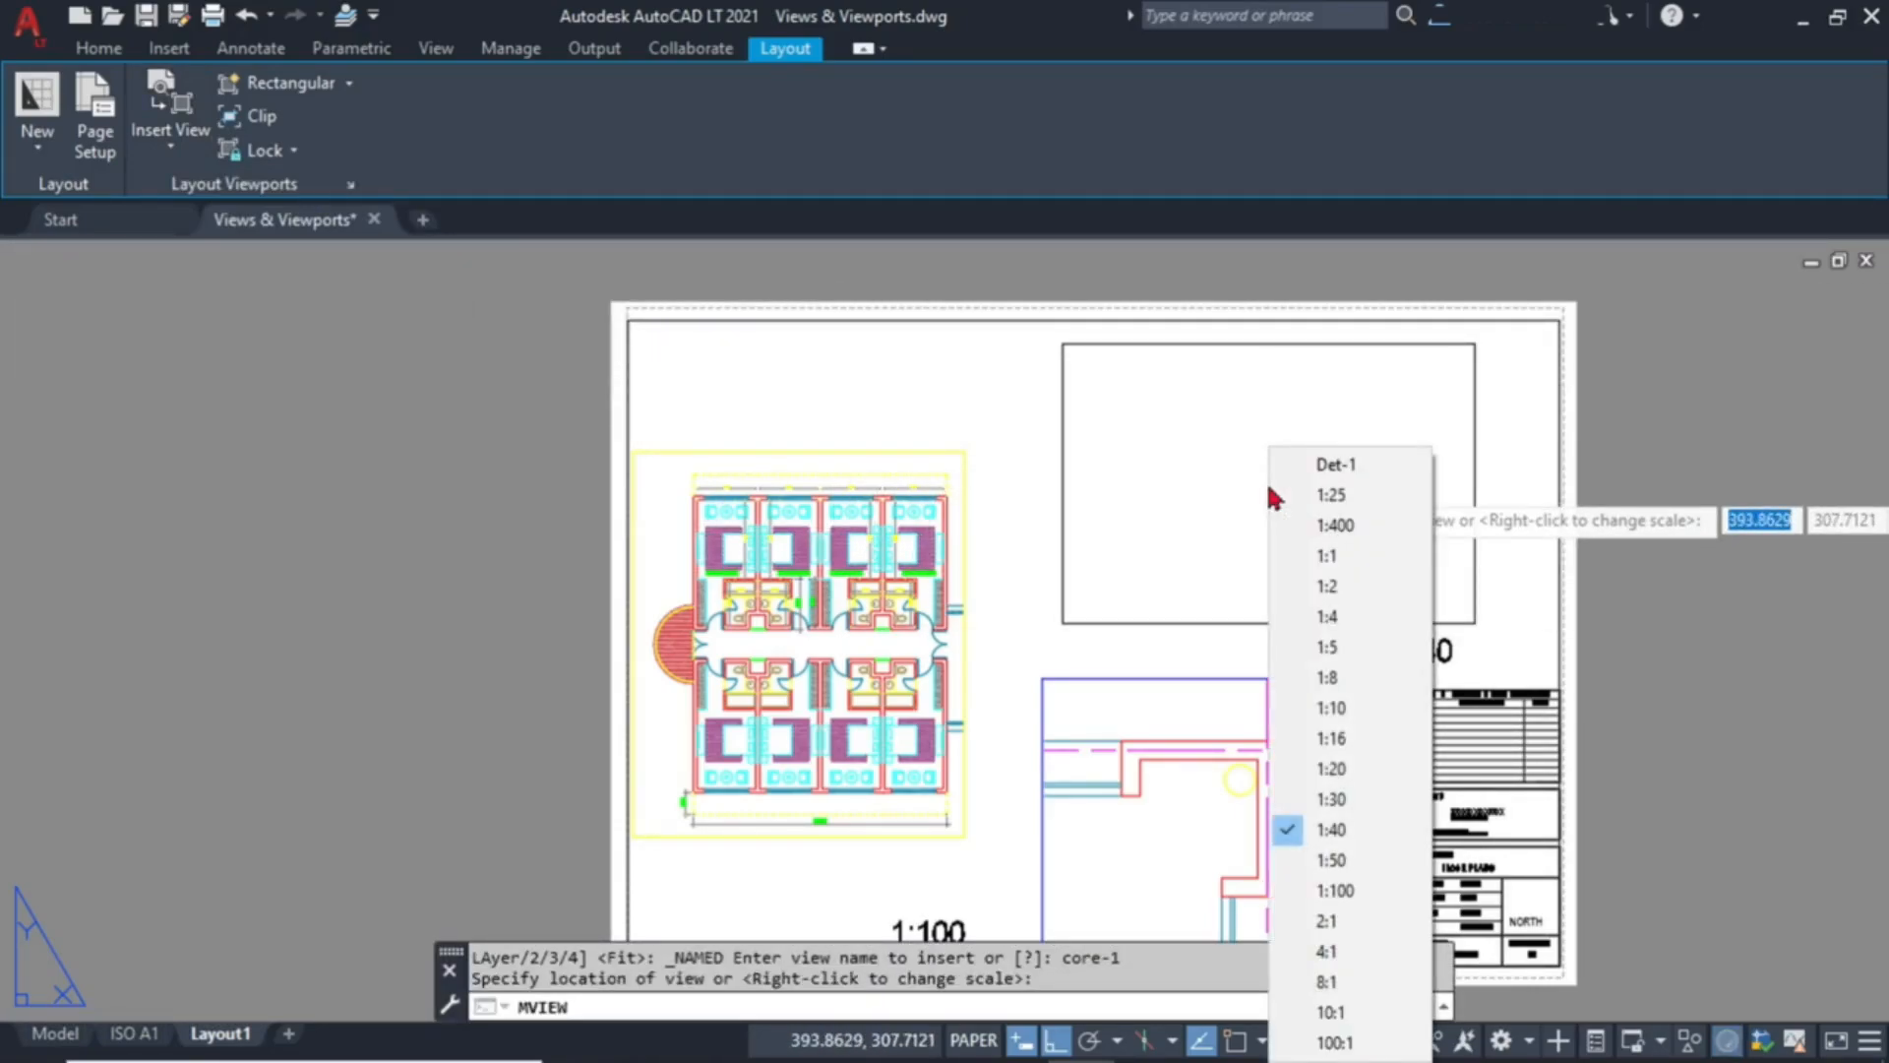
left_click(1333, 834)
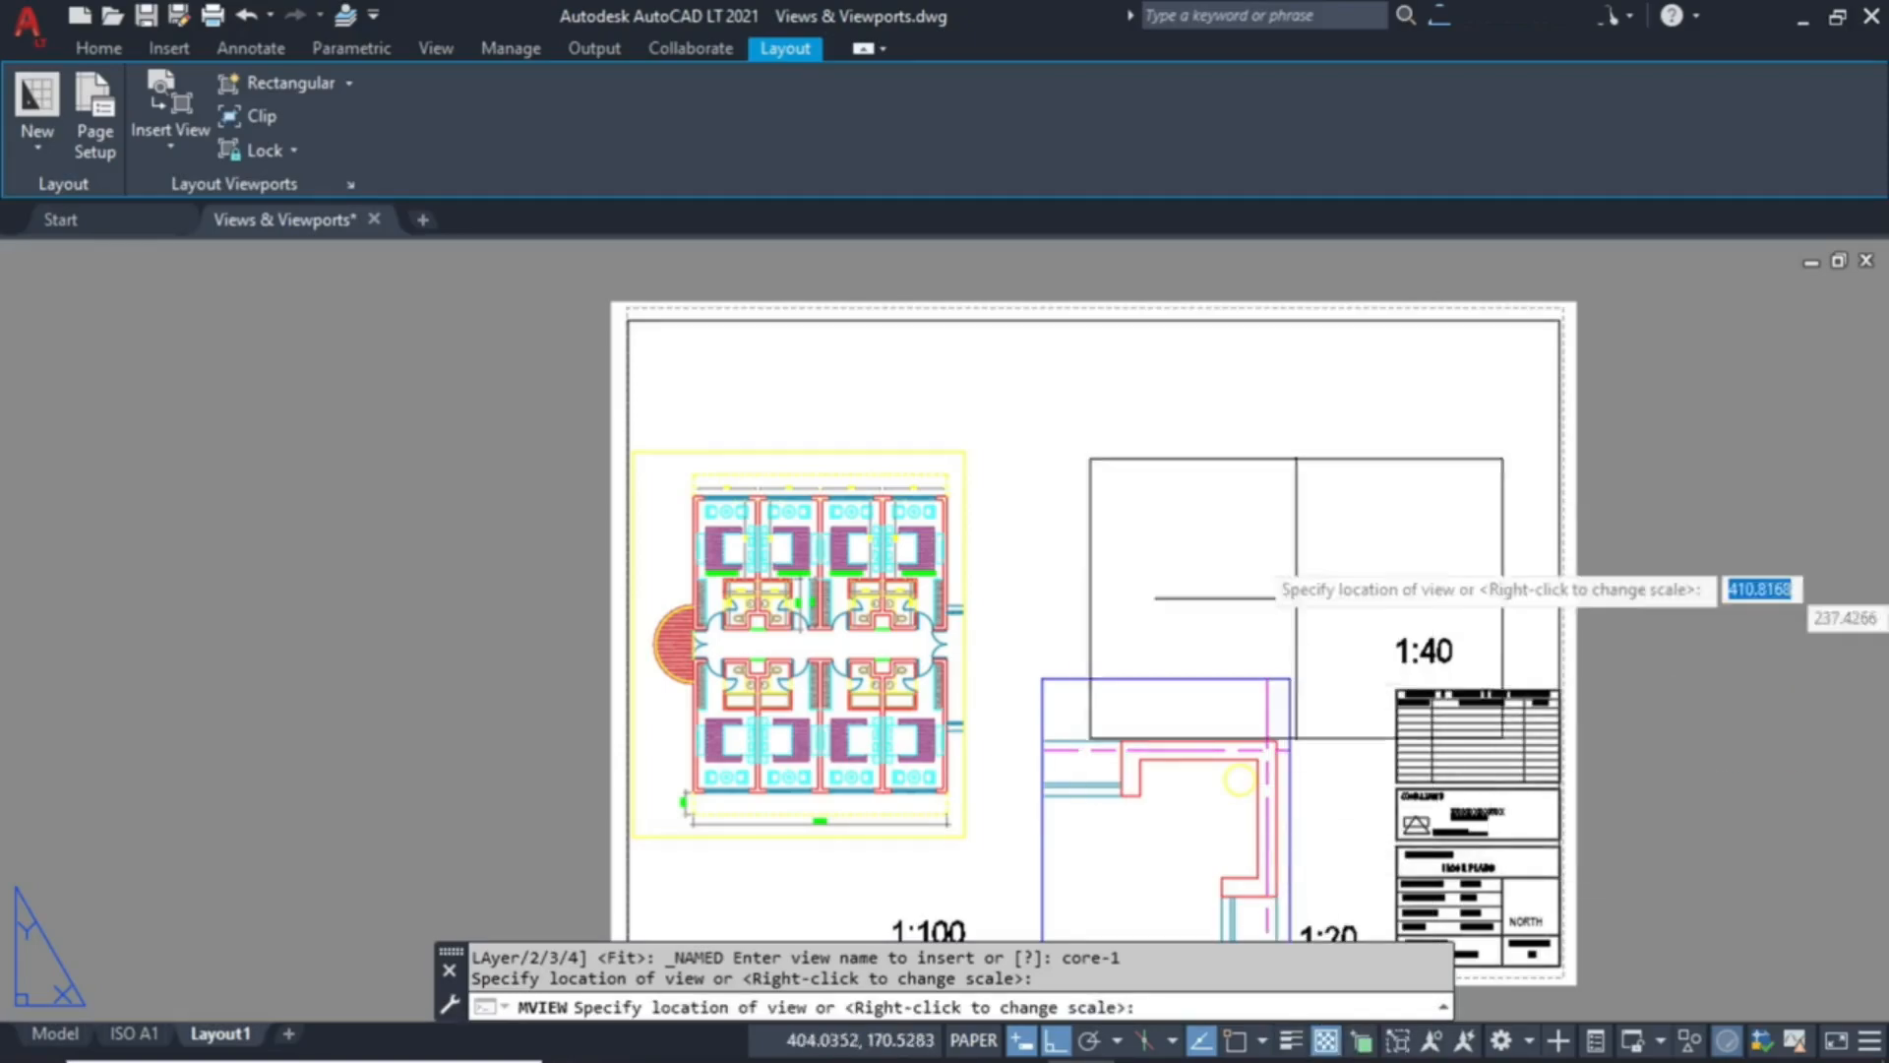
left_click(1273, 497)
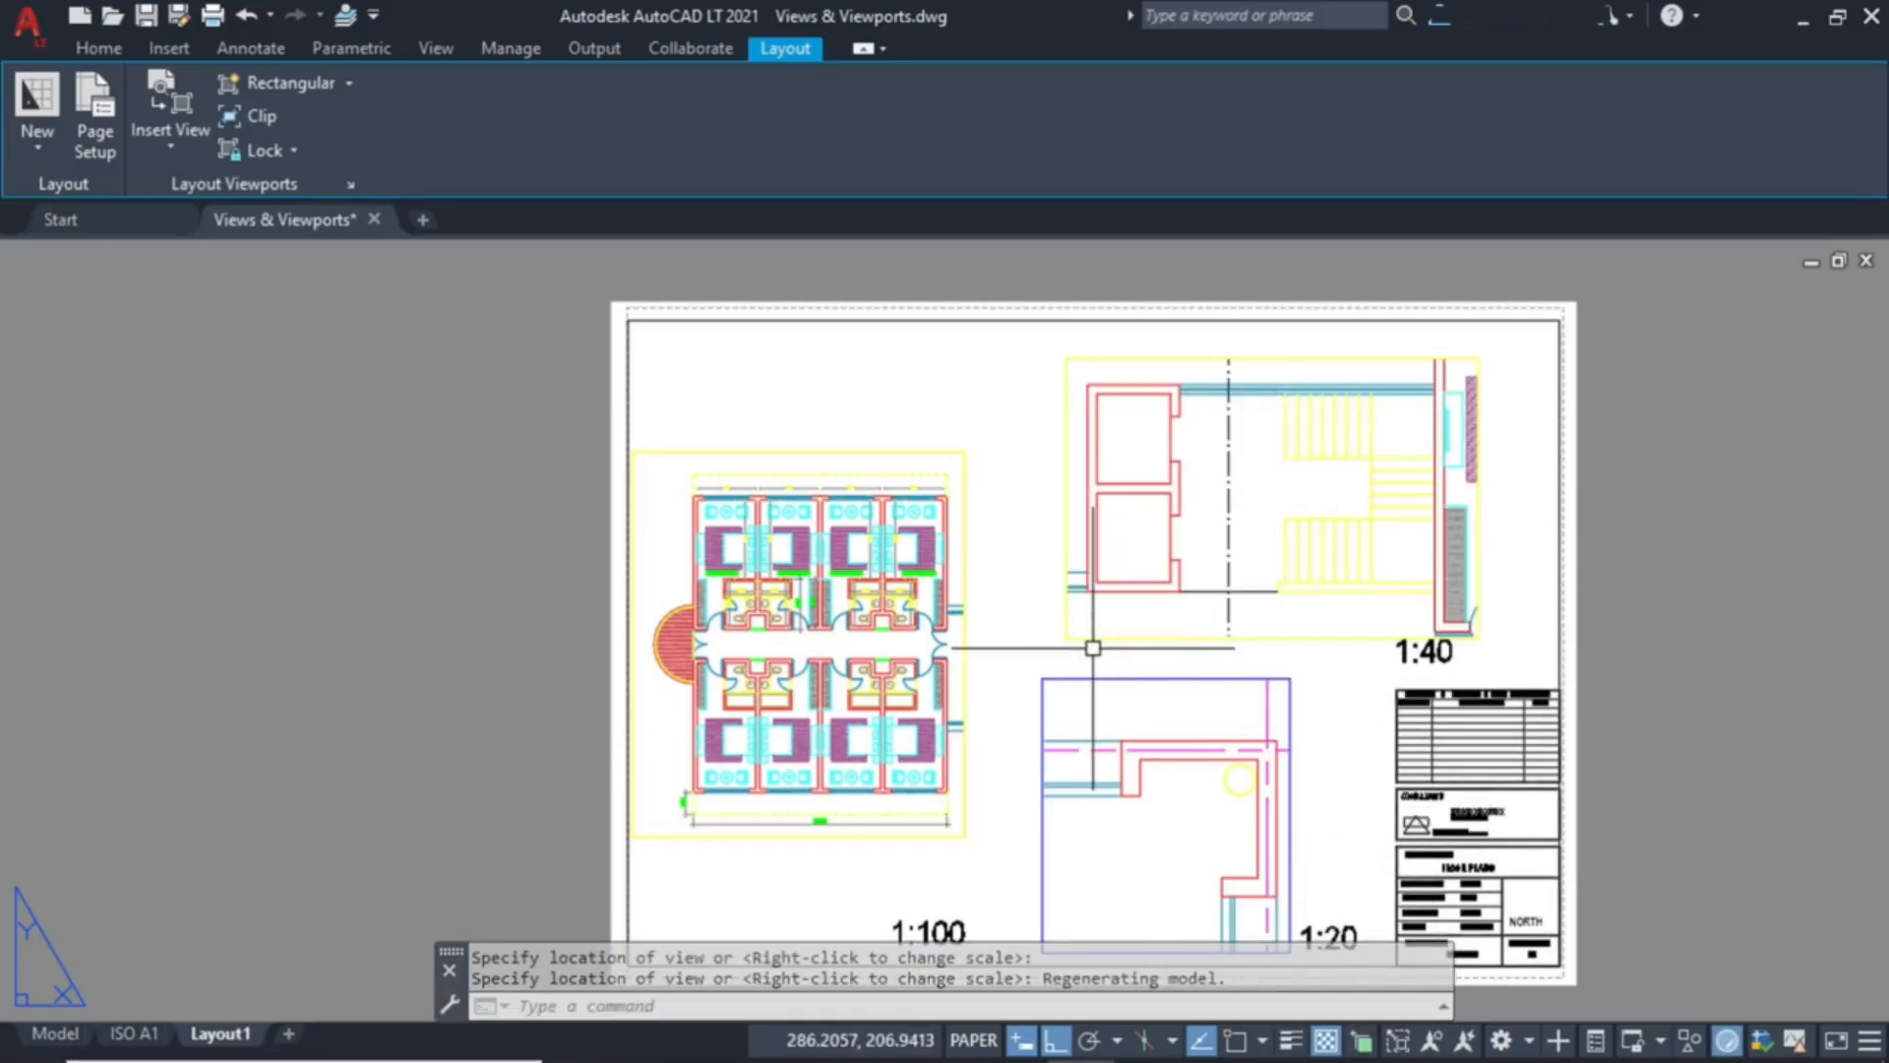
middle_click_drag(1261, 739, 1224, 633)
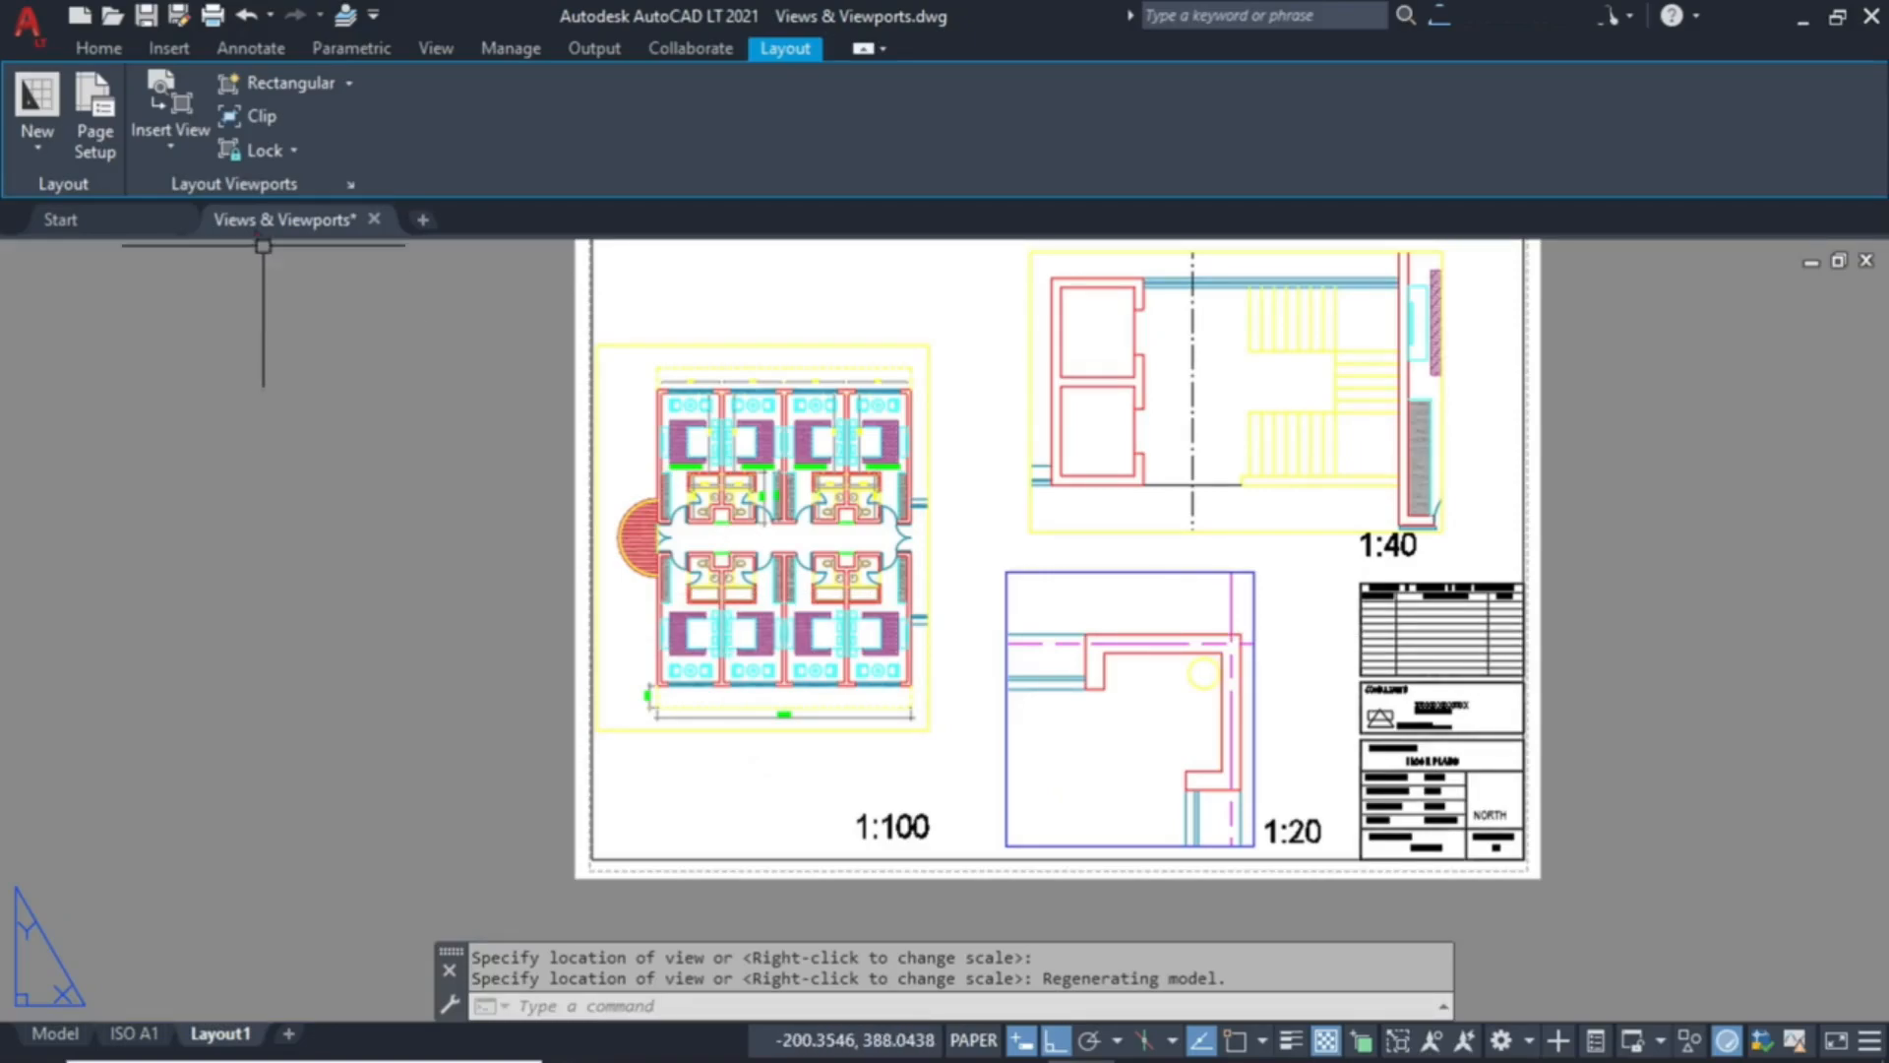
mouse_move(214, 239)
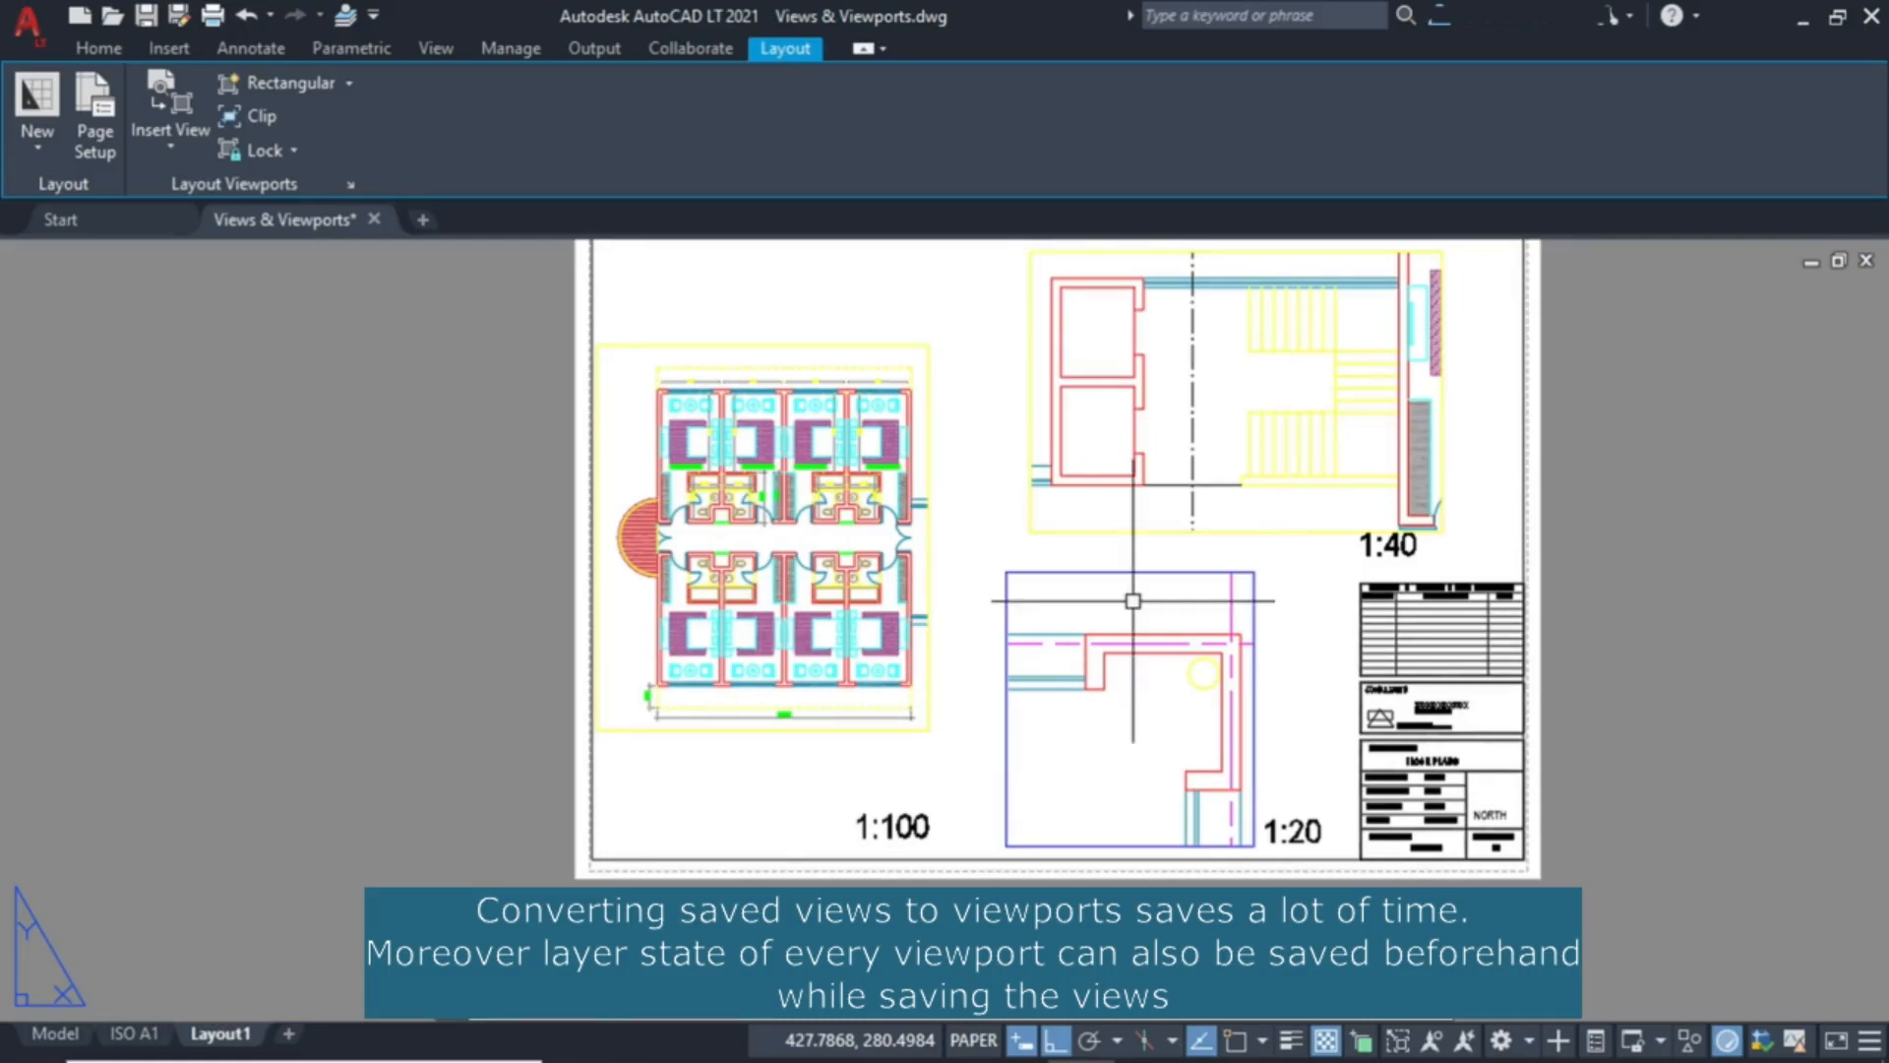
left_click(1096, 572)
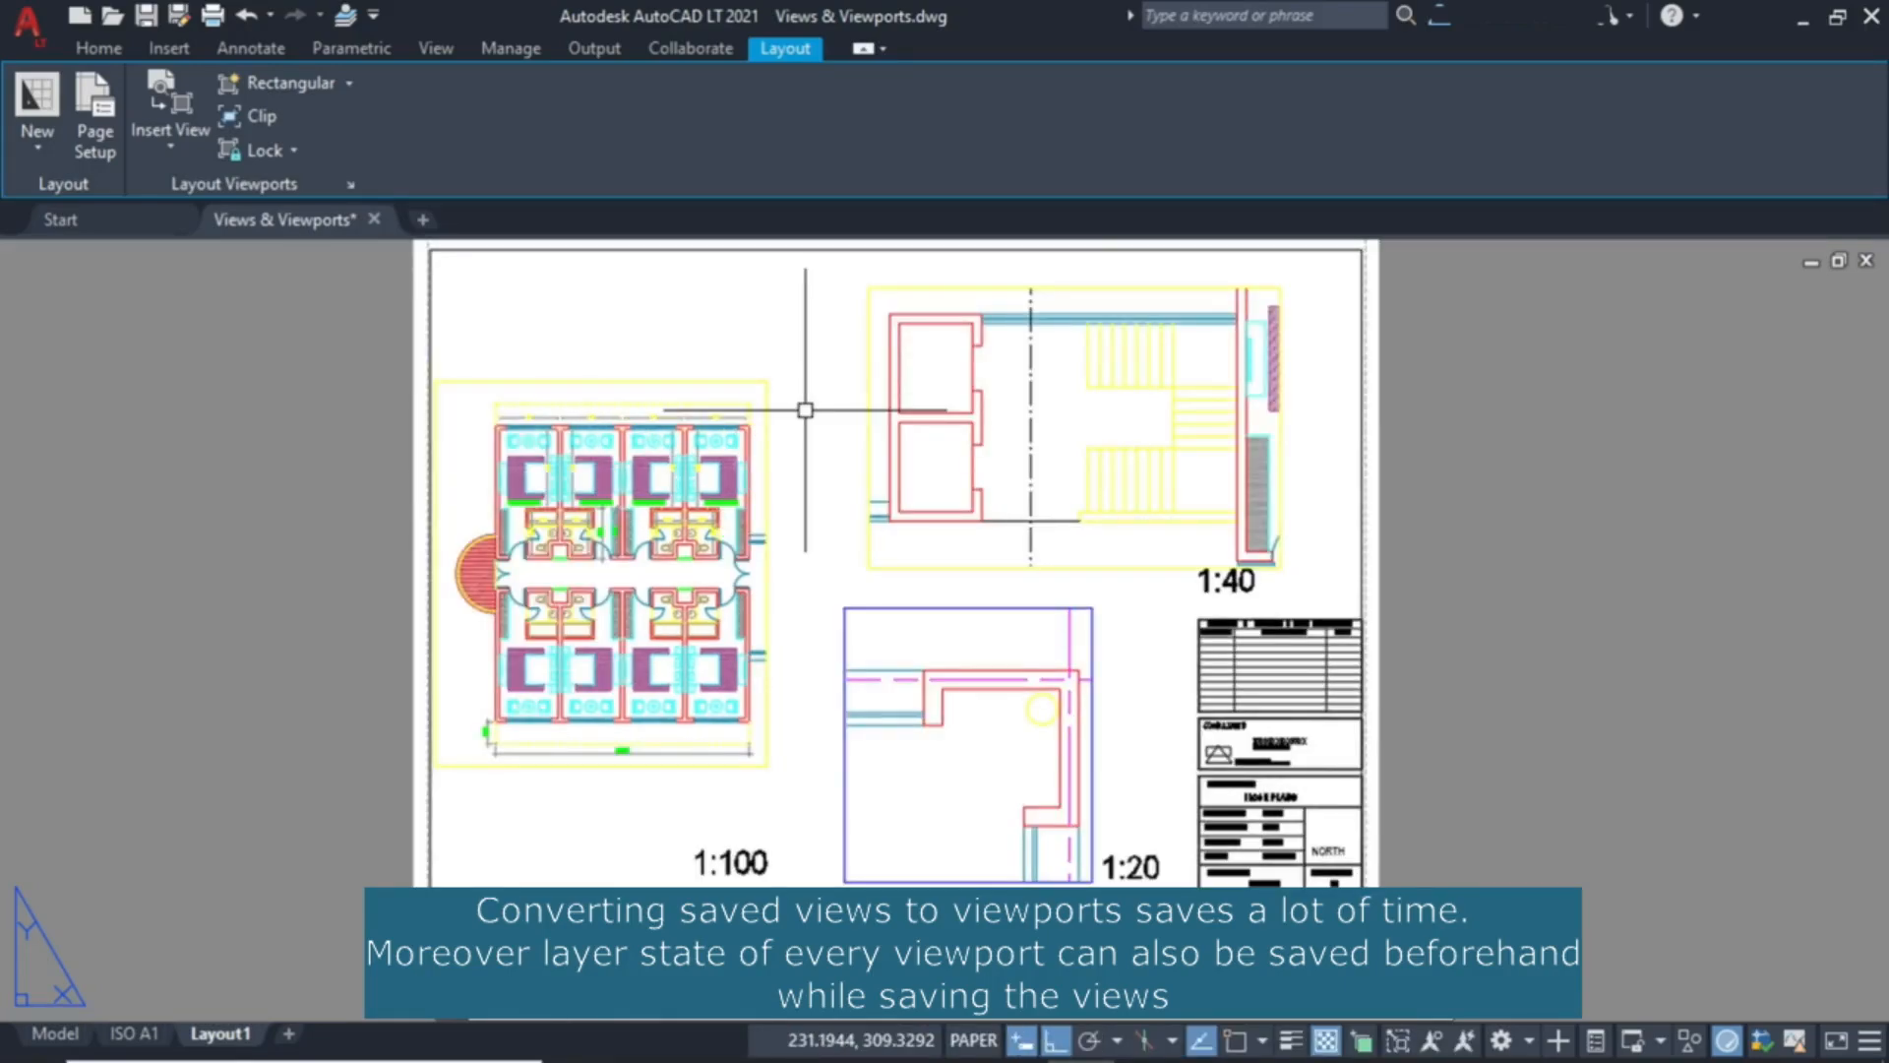